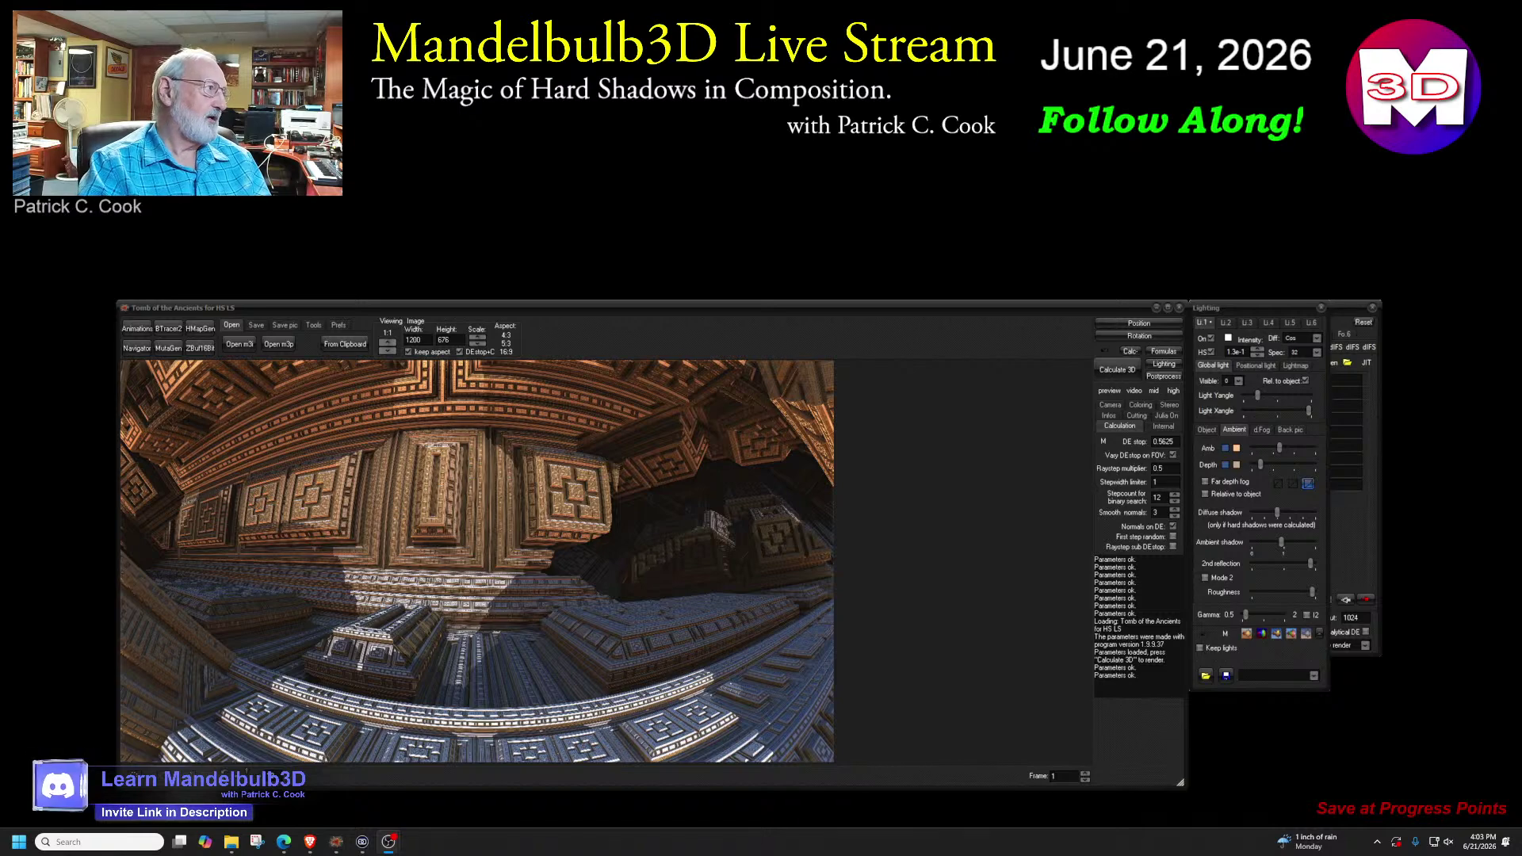
- Switch to the browser, review the YouTube channel's video list down to "Tomb of the Ancients", and minimise the browser
key(alt+Tab)
drag(787, 208, 834, 200)
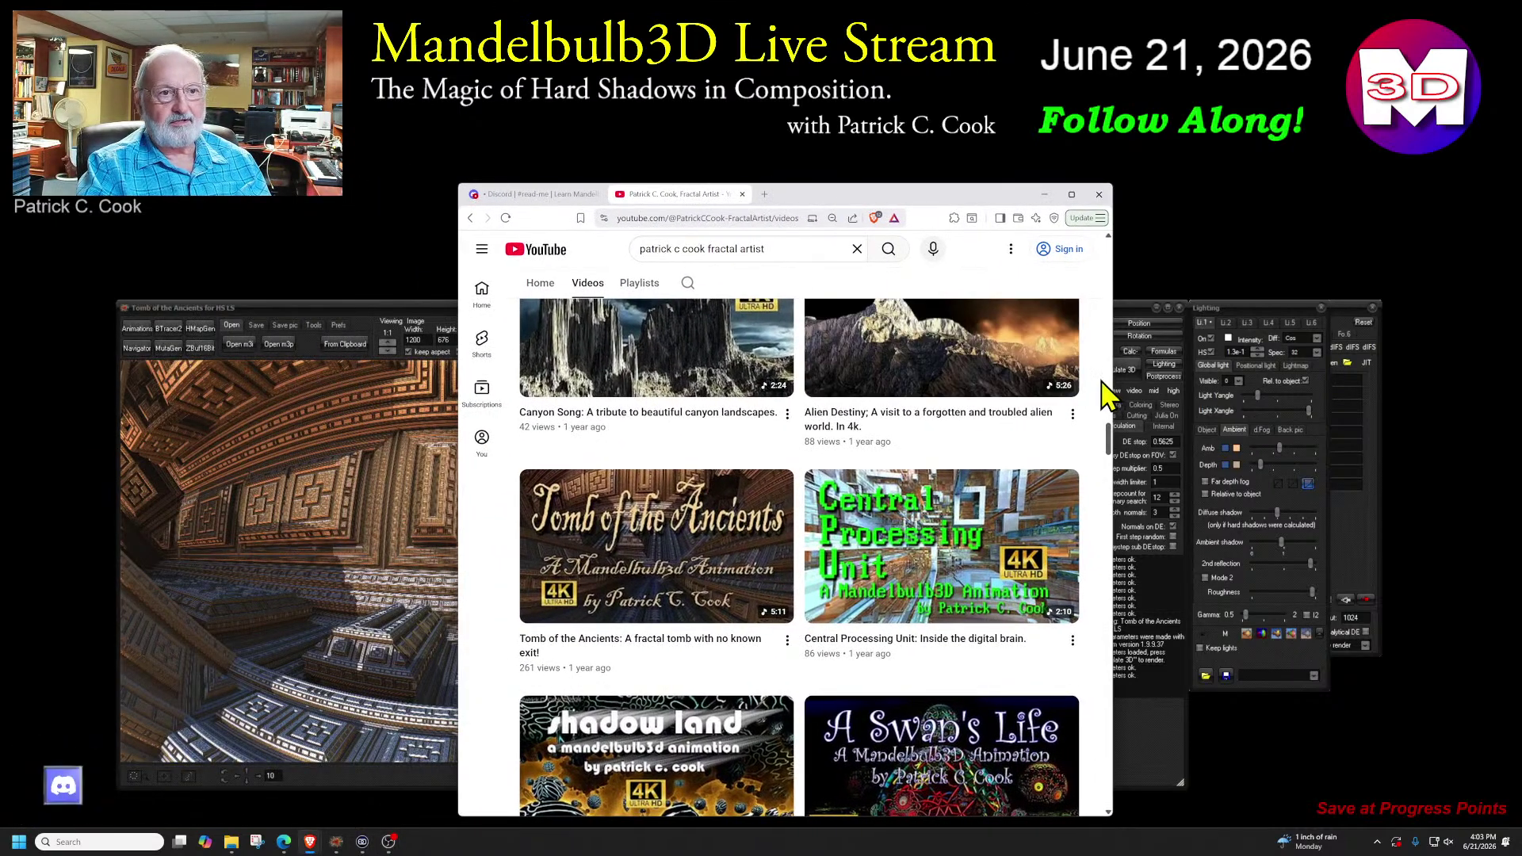
scroll(1107, 452, up, 10)
scroll(1112, 342, up, 10)
scroll(1110, 289, up, 2)
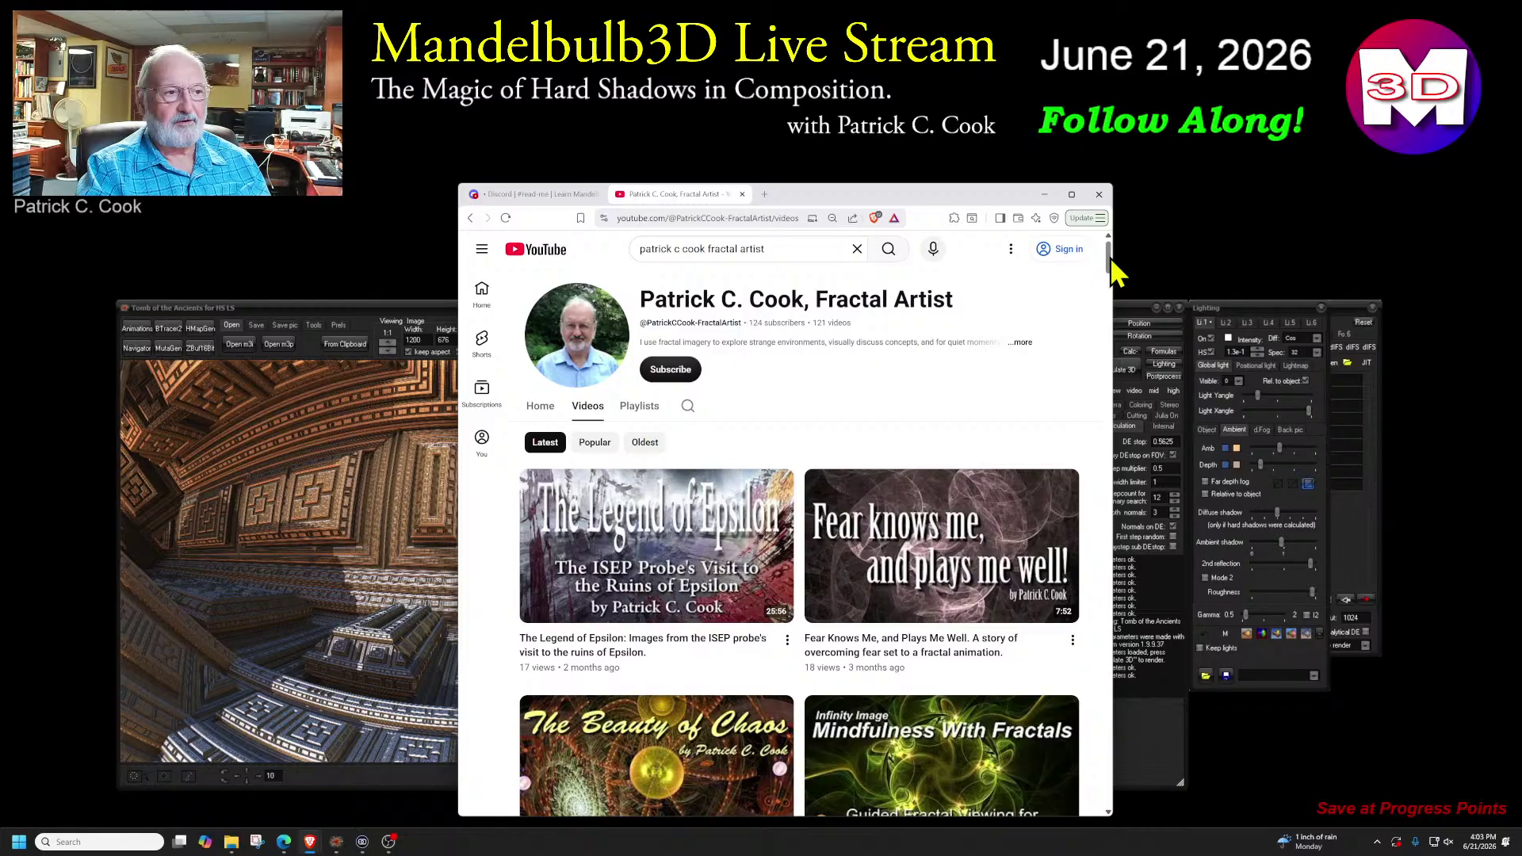
drag(1110, 268, 1110, 452)
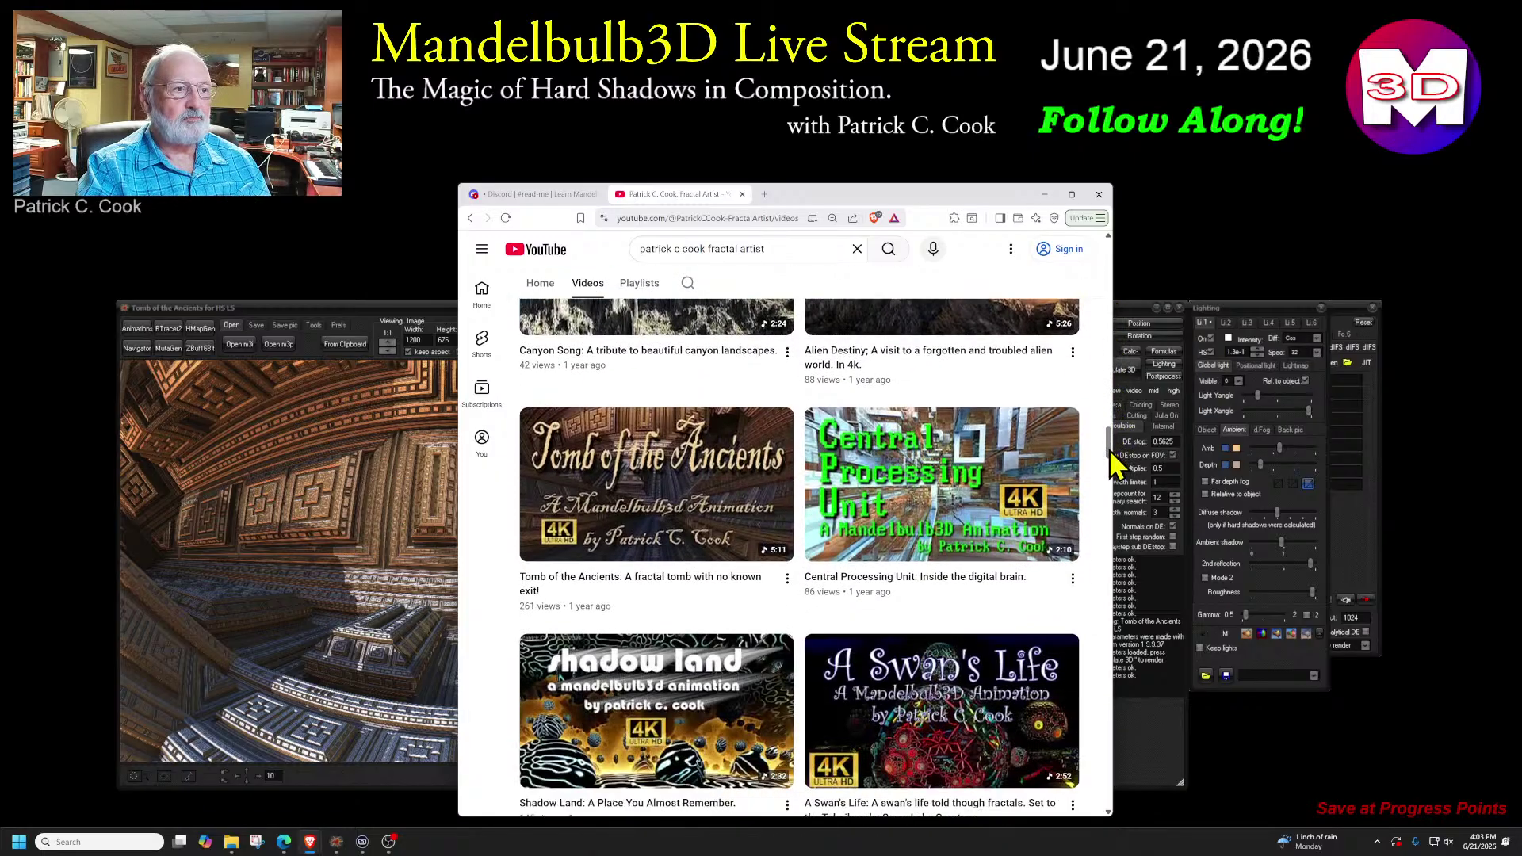
mouse_move(633, 556)
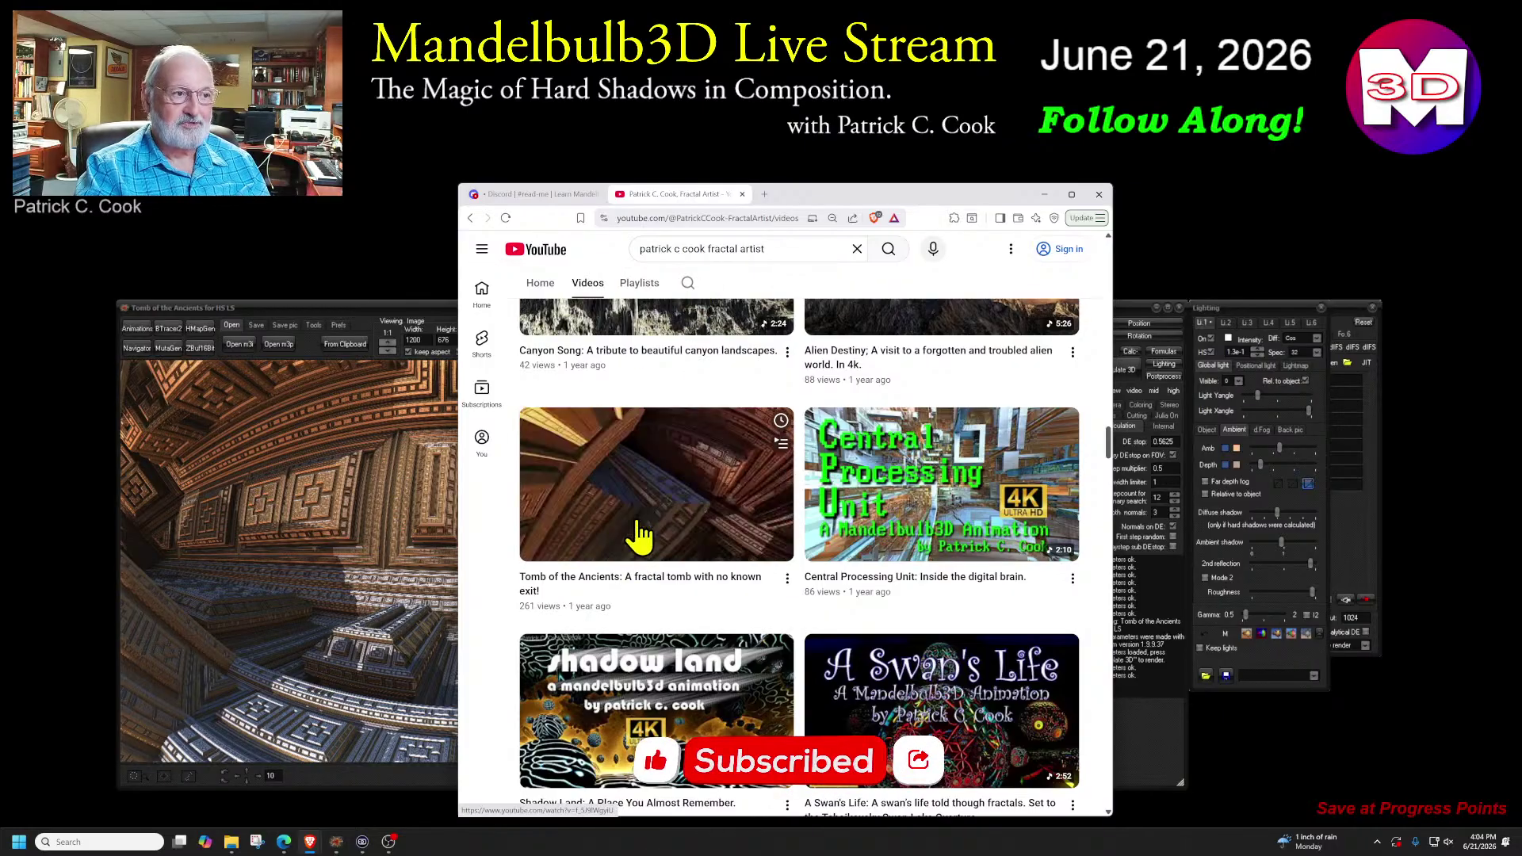
click(1045, 194)
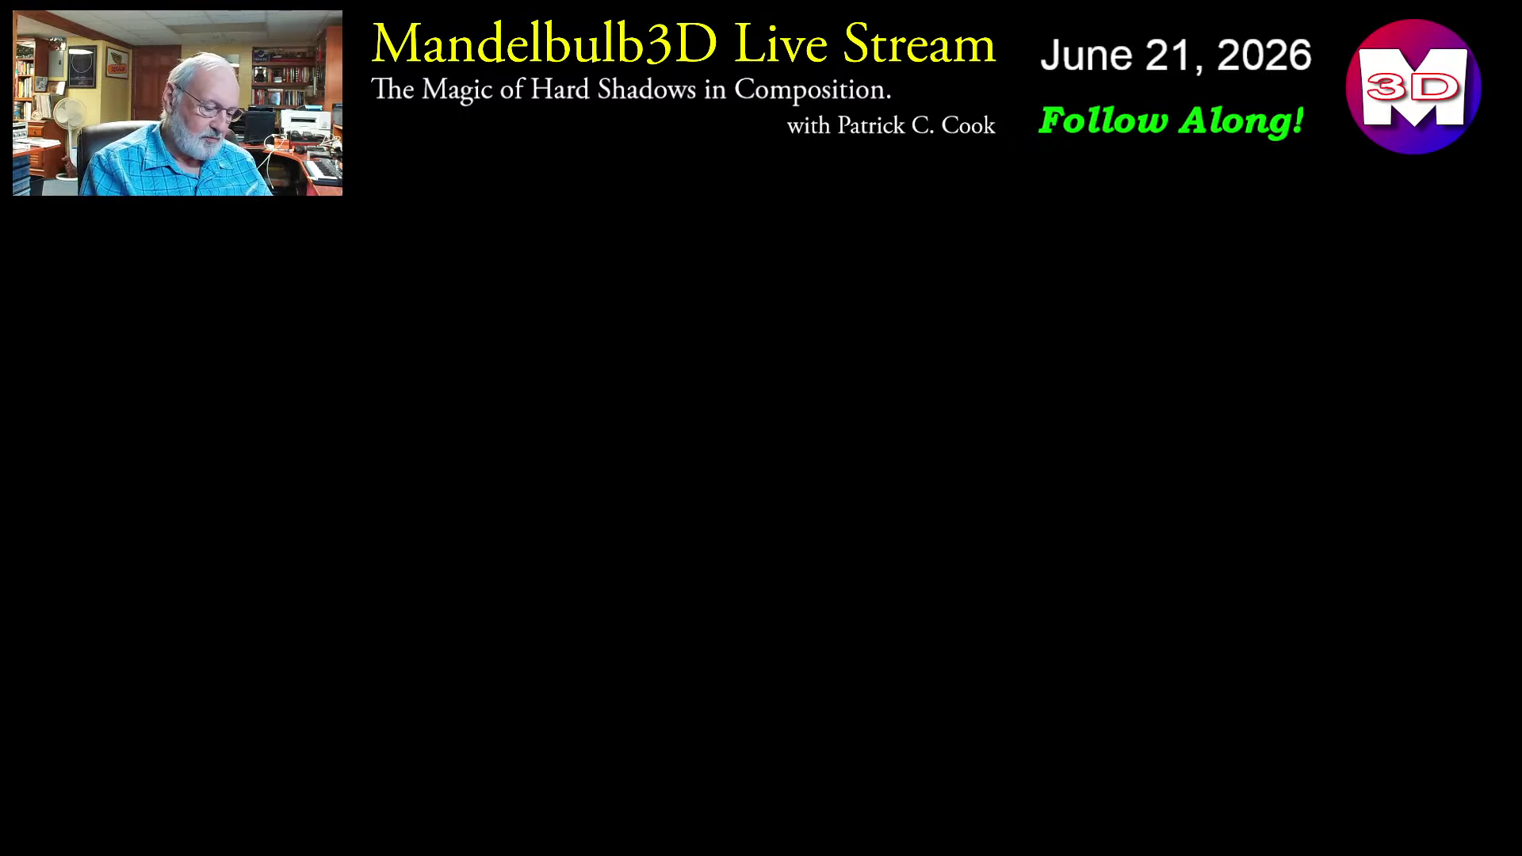
- Sketch a yellow light-source circle, a green zigzag surface, and a green ray from the circle, crossing out where it meets the peak
mouse_move(270, 321)
mouse_down()
mouse_move(301, 306)
mouse_move(221, 339)
mouse_up()
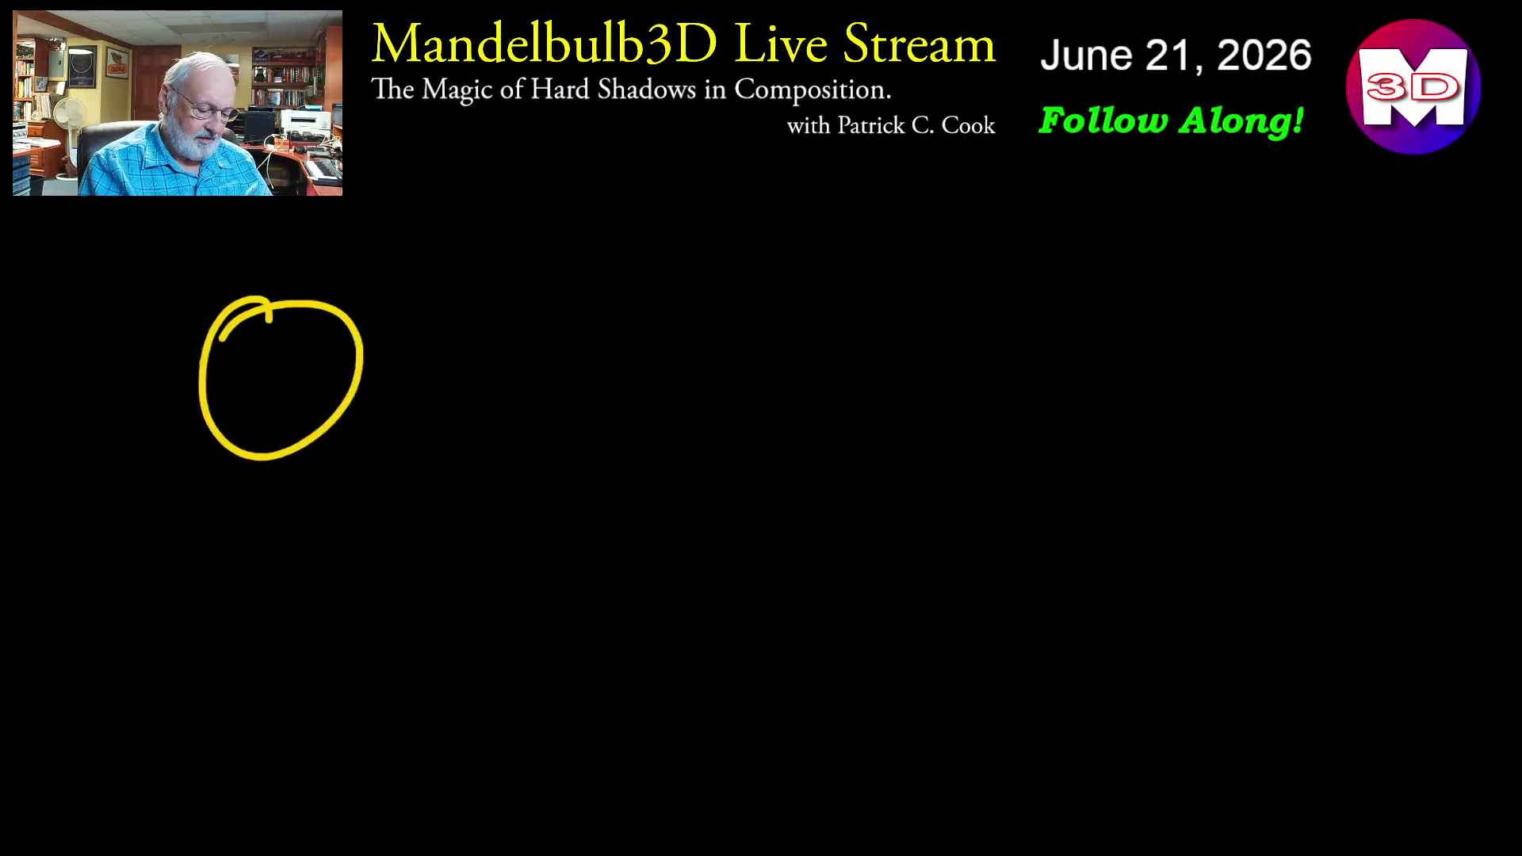
mouse_move(337, 743)
mouse_down()
mouse_move(619, 483)
mouse_move(1195, 271)
mouse_up()
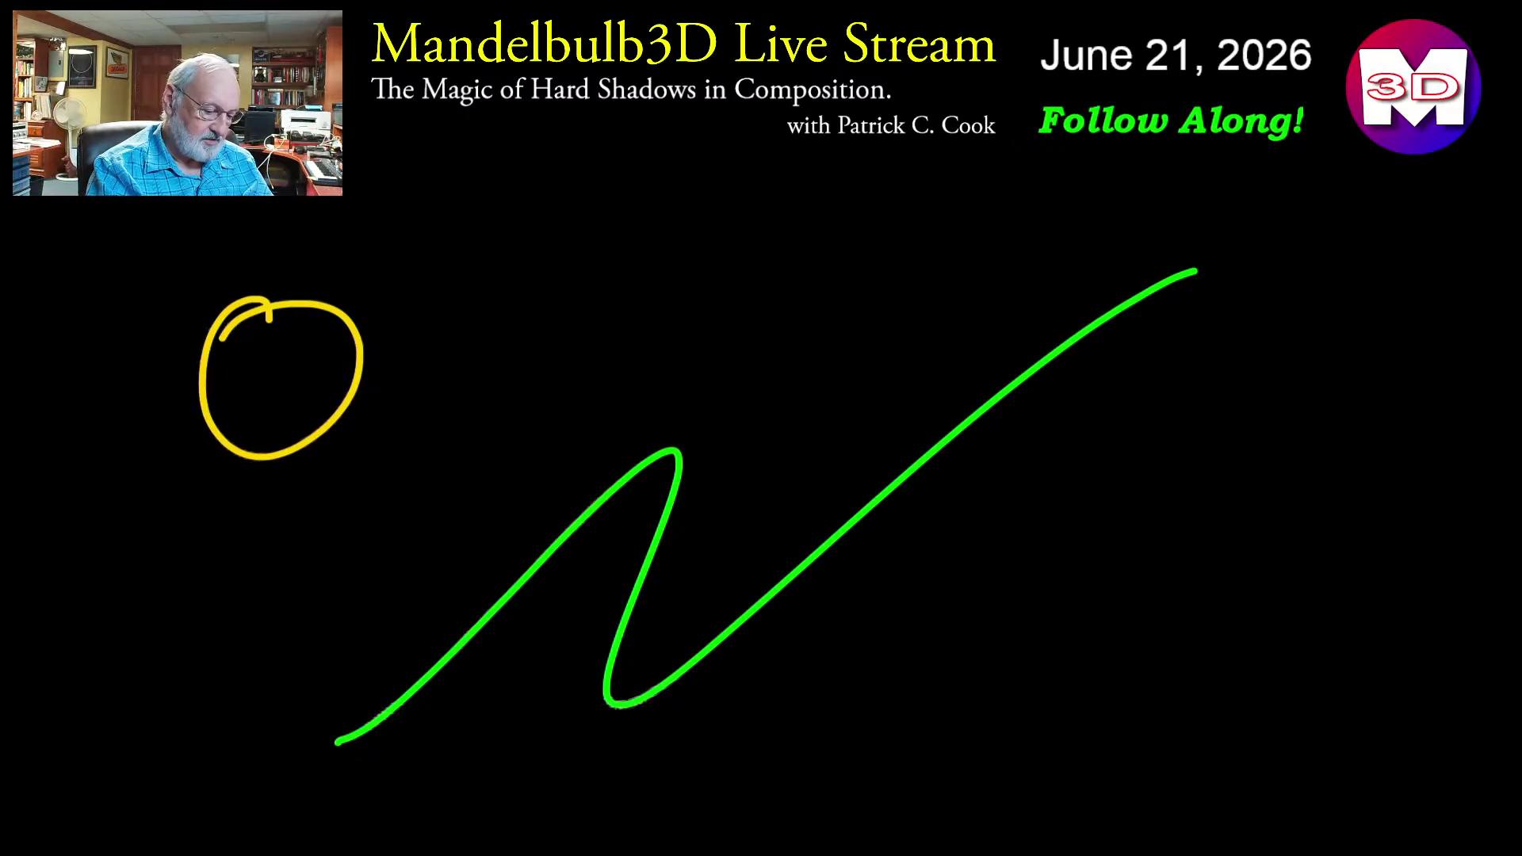
mouse_move(342, 417)
mouse_down()
mouse_move(477, 458)
mouse_move(741, 611)
mouse_move(738, 573)
mouse_up()
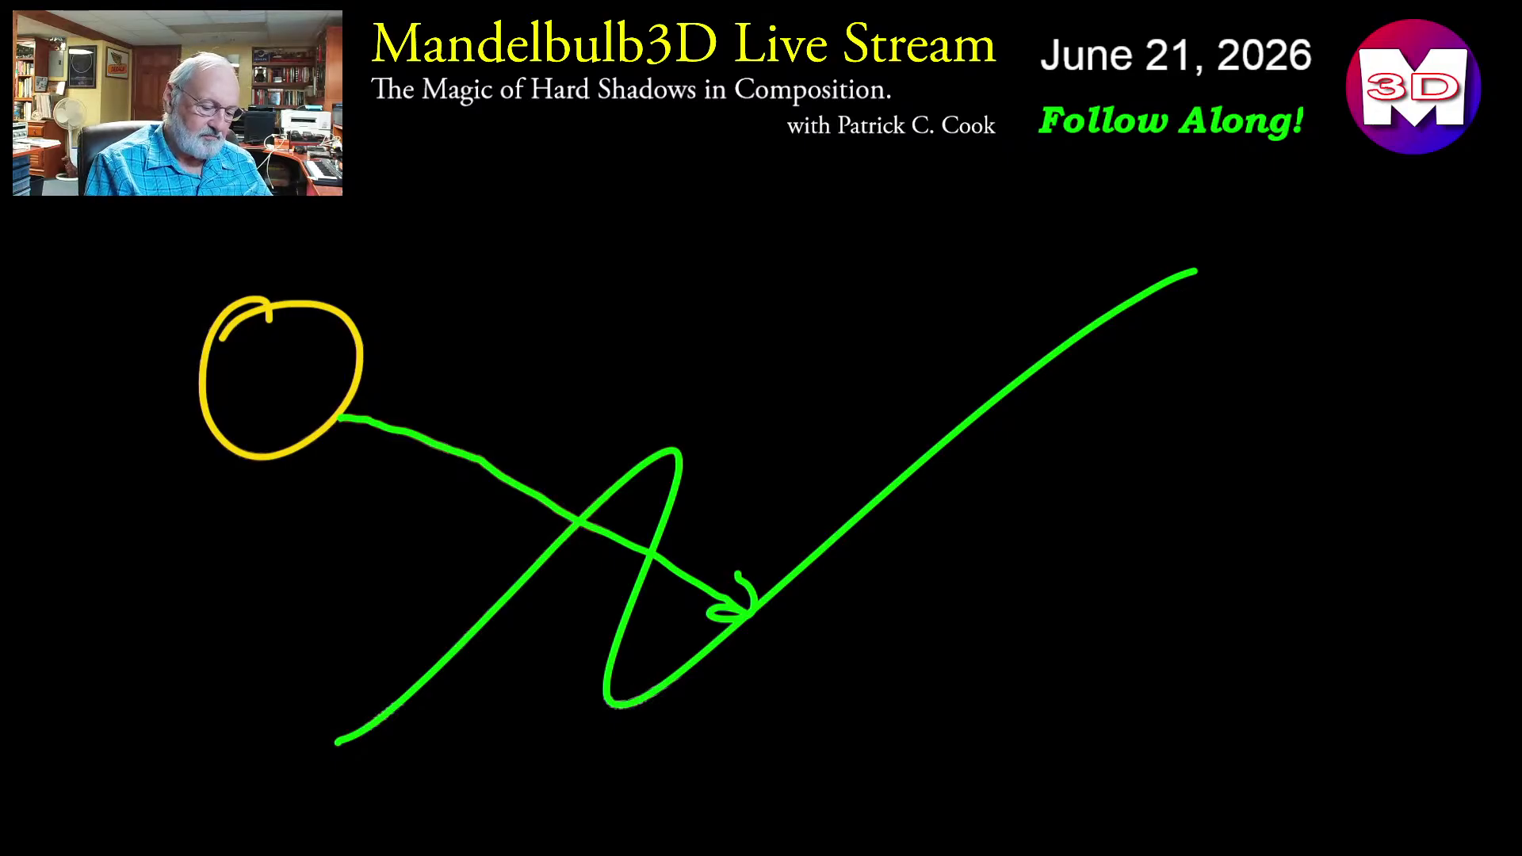
mouse_move(595, 490)
mouse_down()
mouse_move(538, 530)
mouse_move(558, 539)
mouse_up()
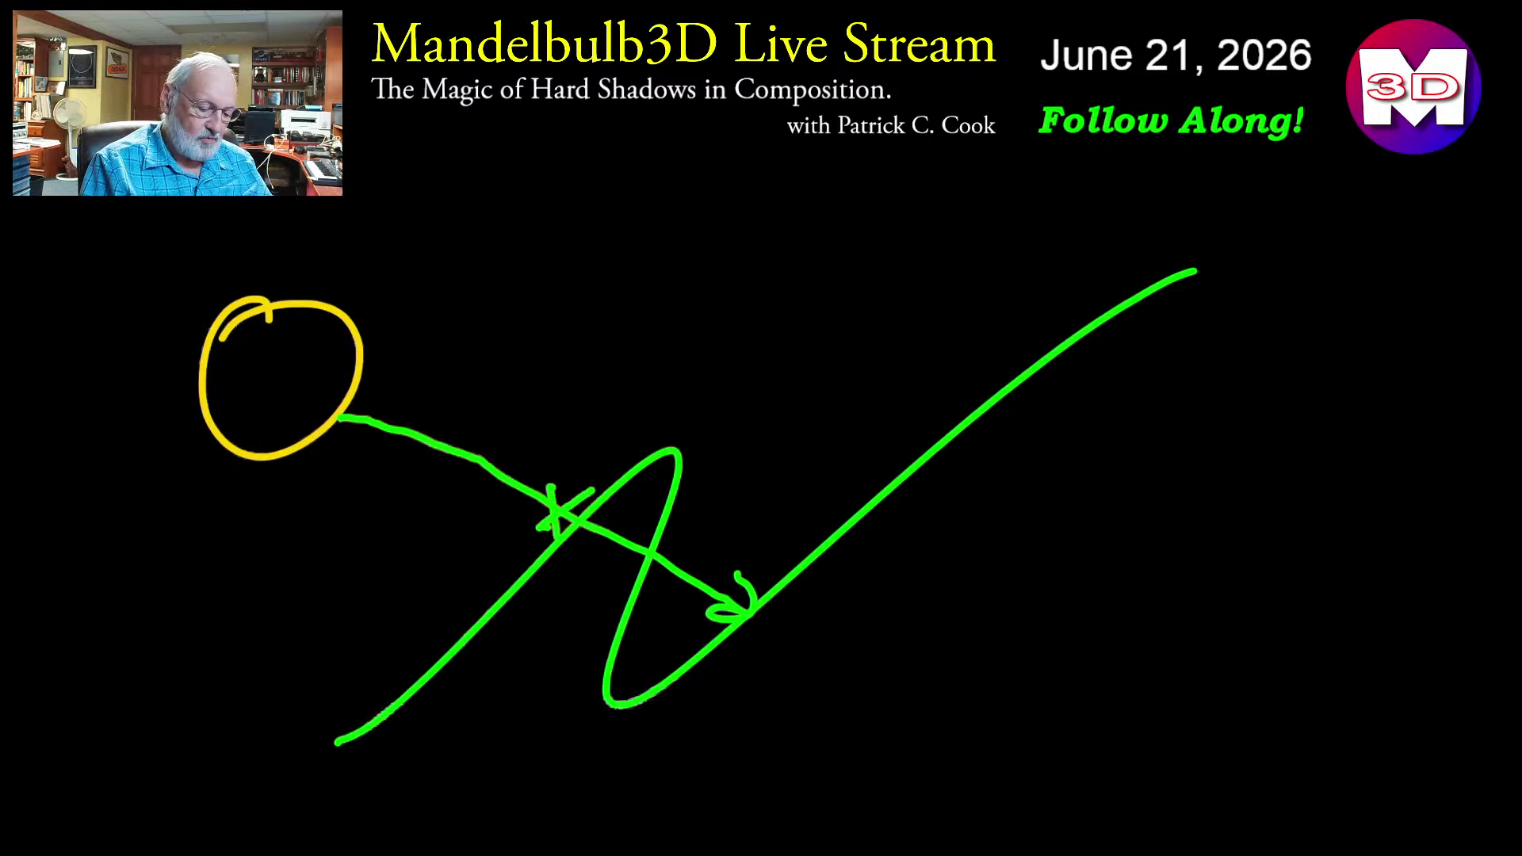
- Mark the ray's end point and shade the blocking peak, and clear all strokes except the yellow circle
mouse_move(727, 575)
mouse_down()
mouse_move(788, 637)
mouse_move(749, 568)
mouse_up()
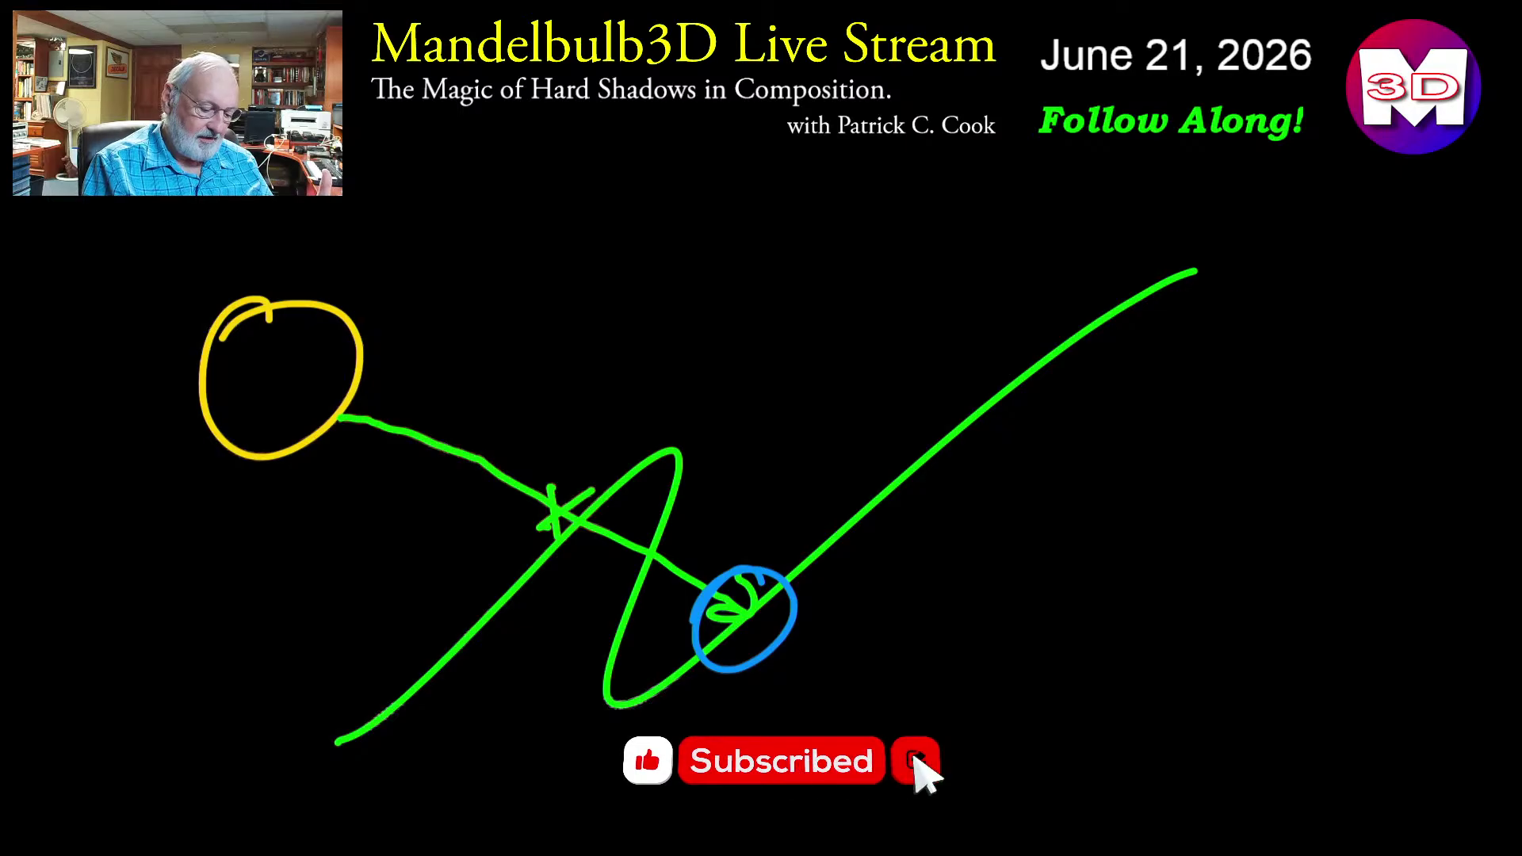
mouse_move(593, 490)
mouse_down()
mouse_move(573, 582)
mouse_move(649, 522)
mouse_up()
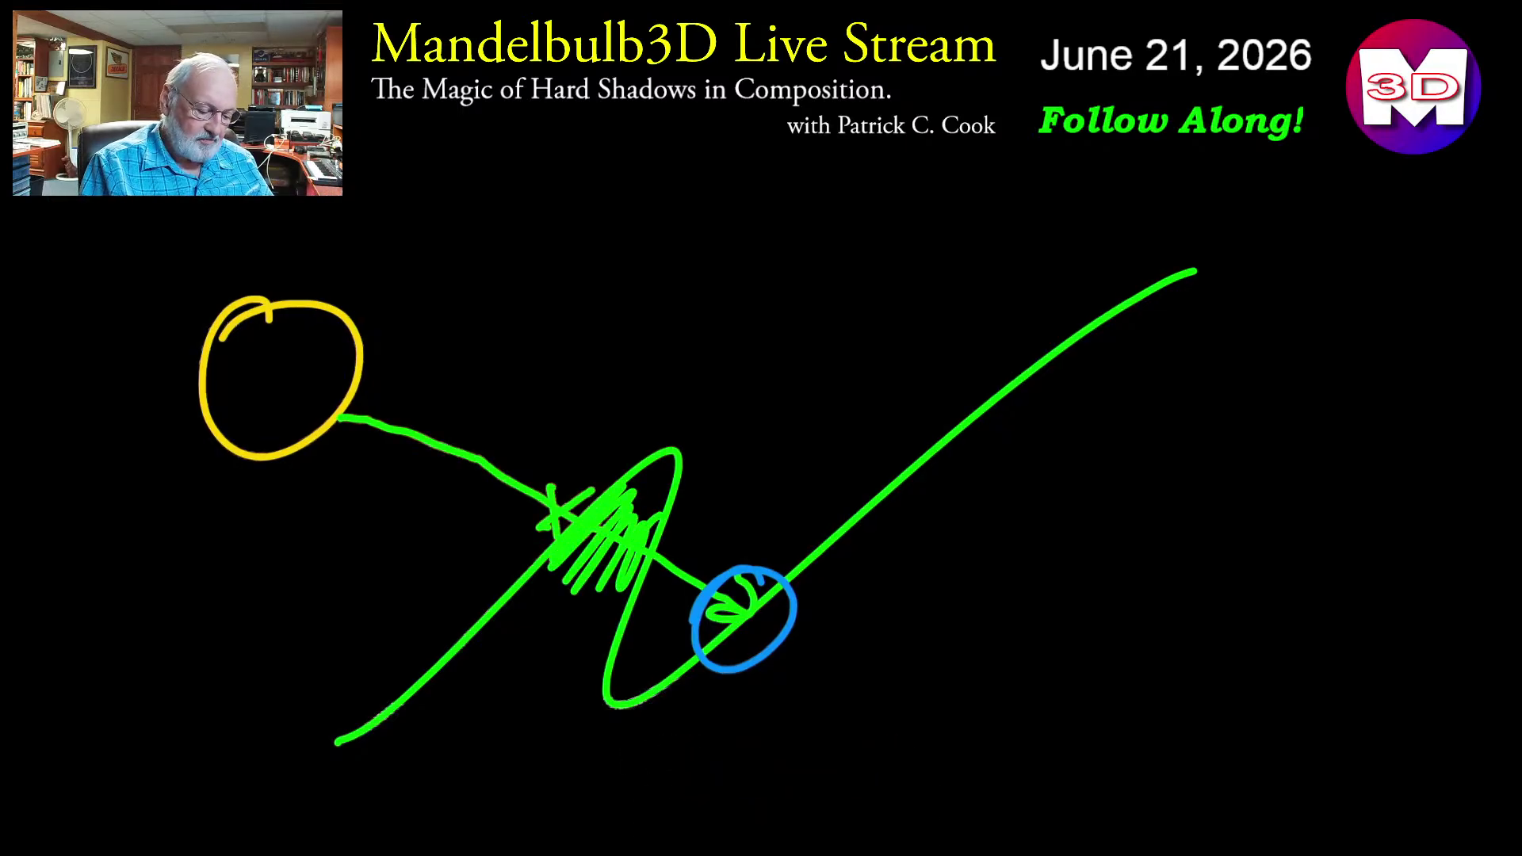
mouse_move(759, 572)
mouse_down()
mouse_move(692, 619)
mouse_move(693, 634)
mouse_up()
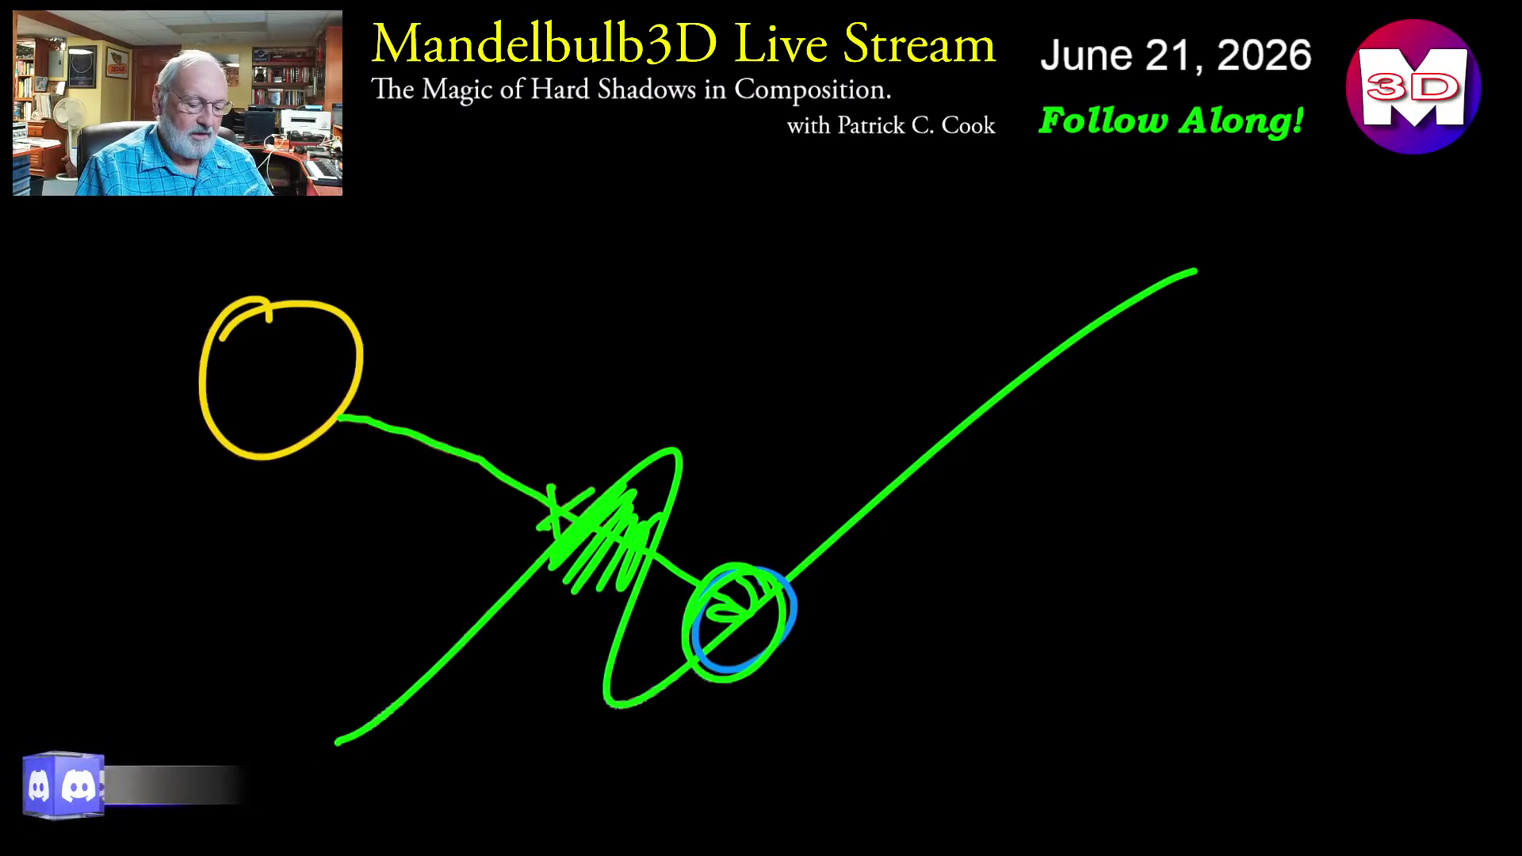
drag(799, 605, 738, 683)
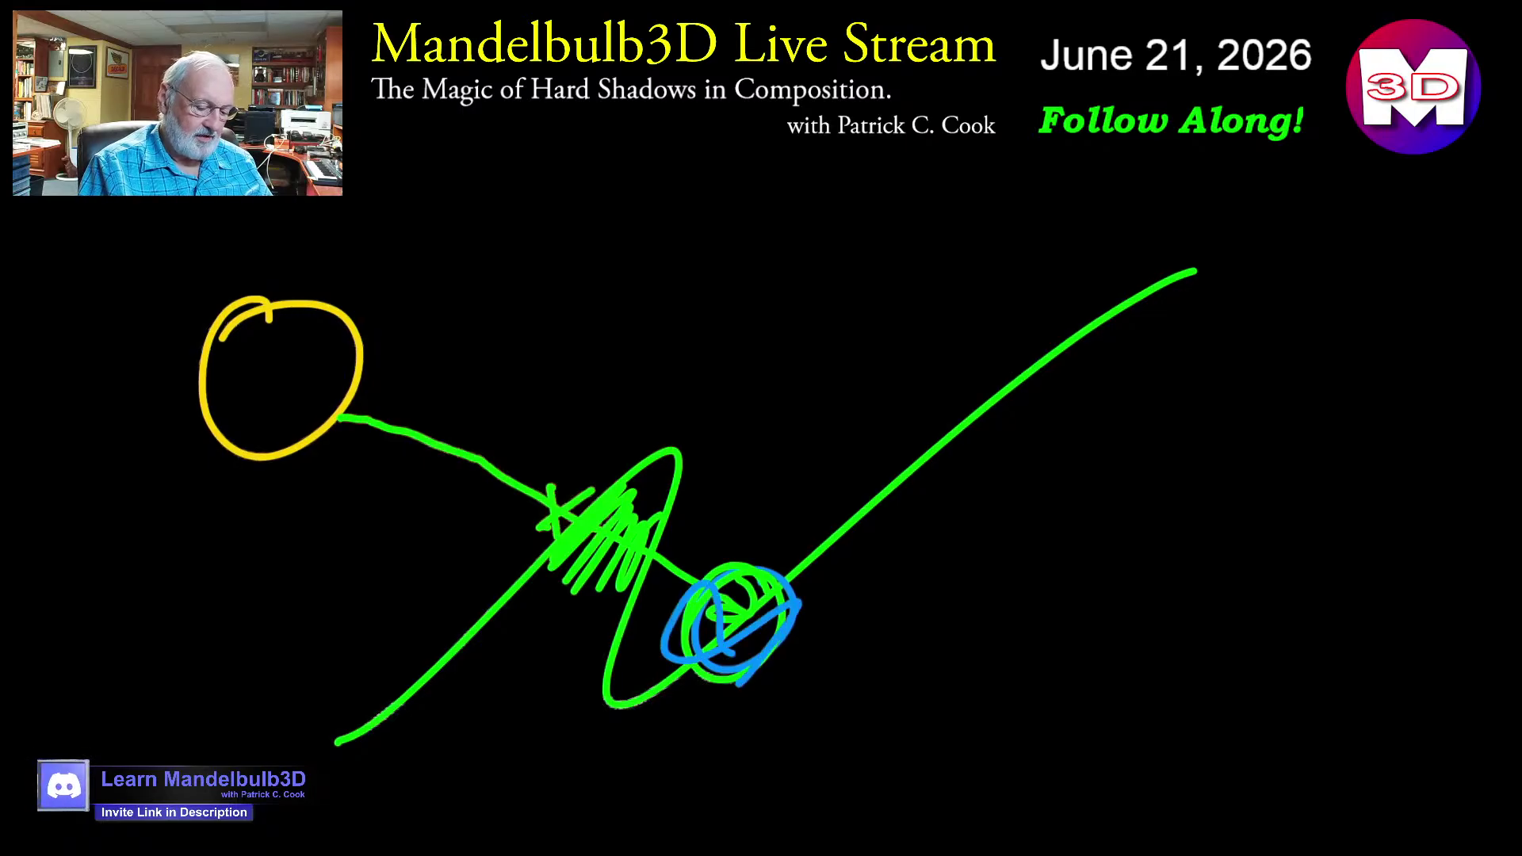
drag(713, 610, 836, 583)
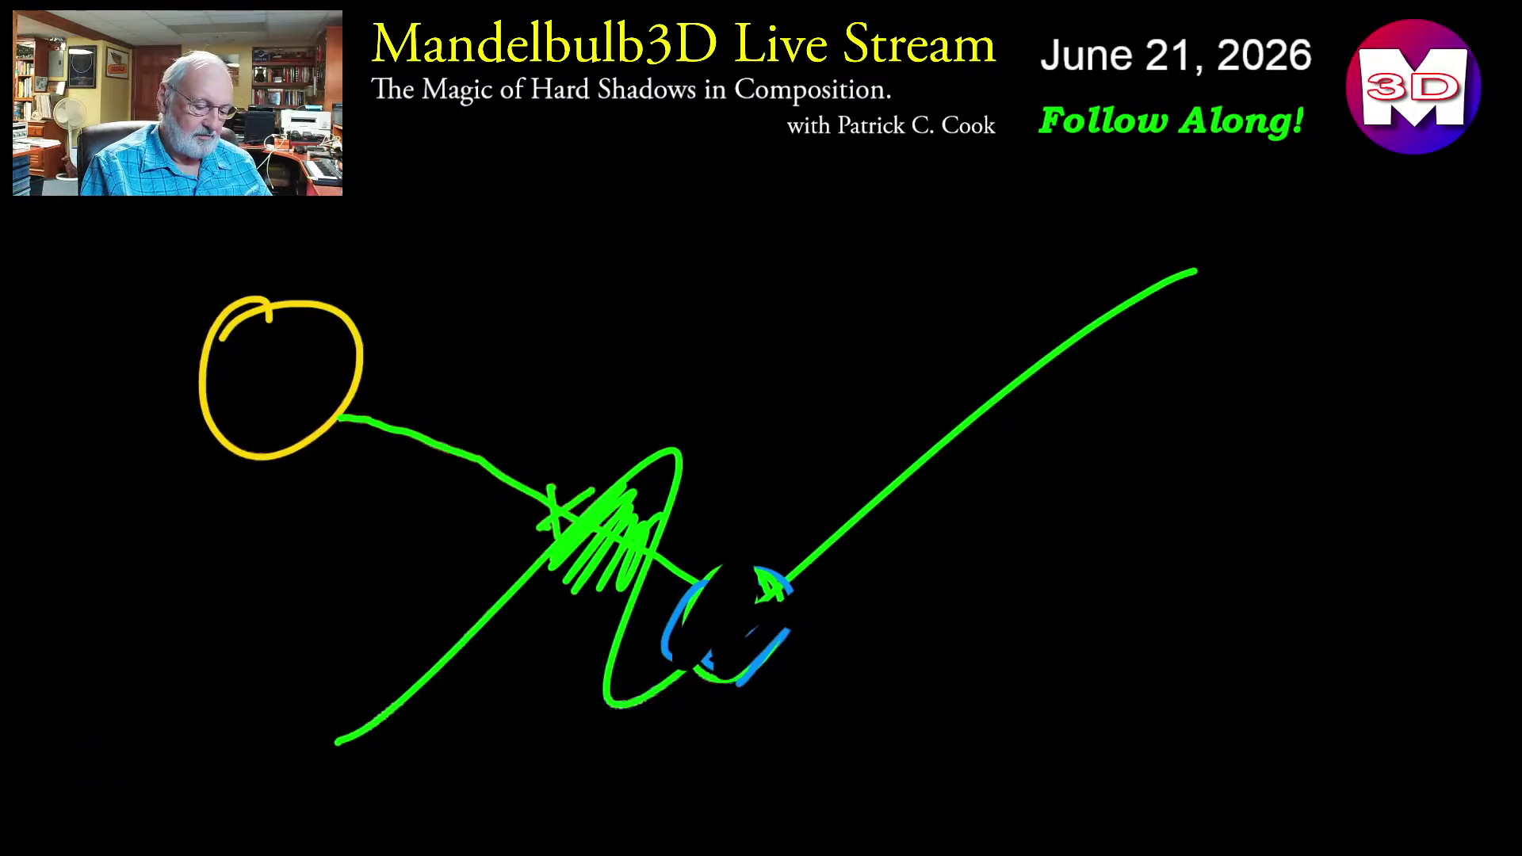
key(ctrl+z)
- Redraw the green zigzag surface with a yellow arrow from the circle to its first slope and a short blue mark beside the valley
mouse_move(398, 776)
mouse_down()
mouse_move(596, 585)
mouse_move(1076, 319)
mouse_up()
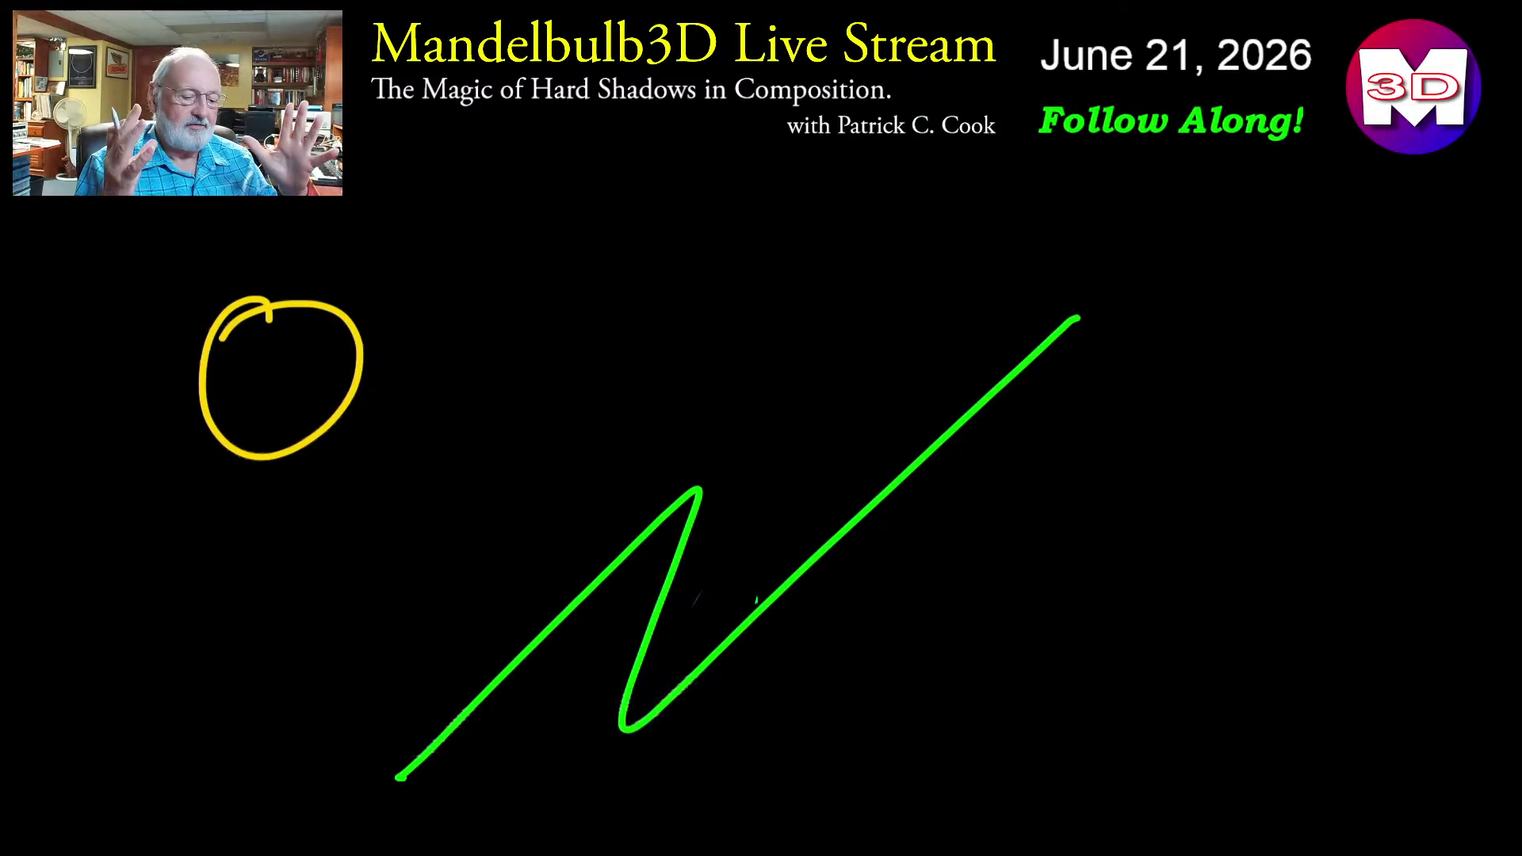
mouse_move(339, 420)
mouse_down()
mouse_move(561, 579)
mouse_move(543, 588)
mouse_up()
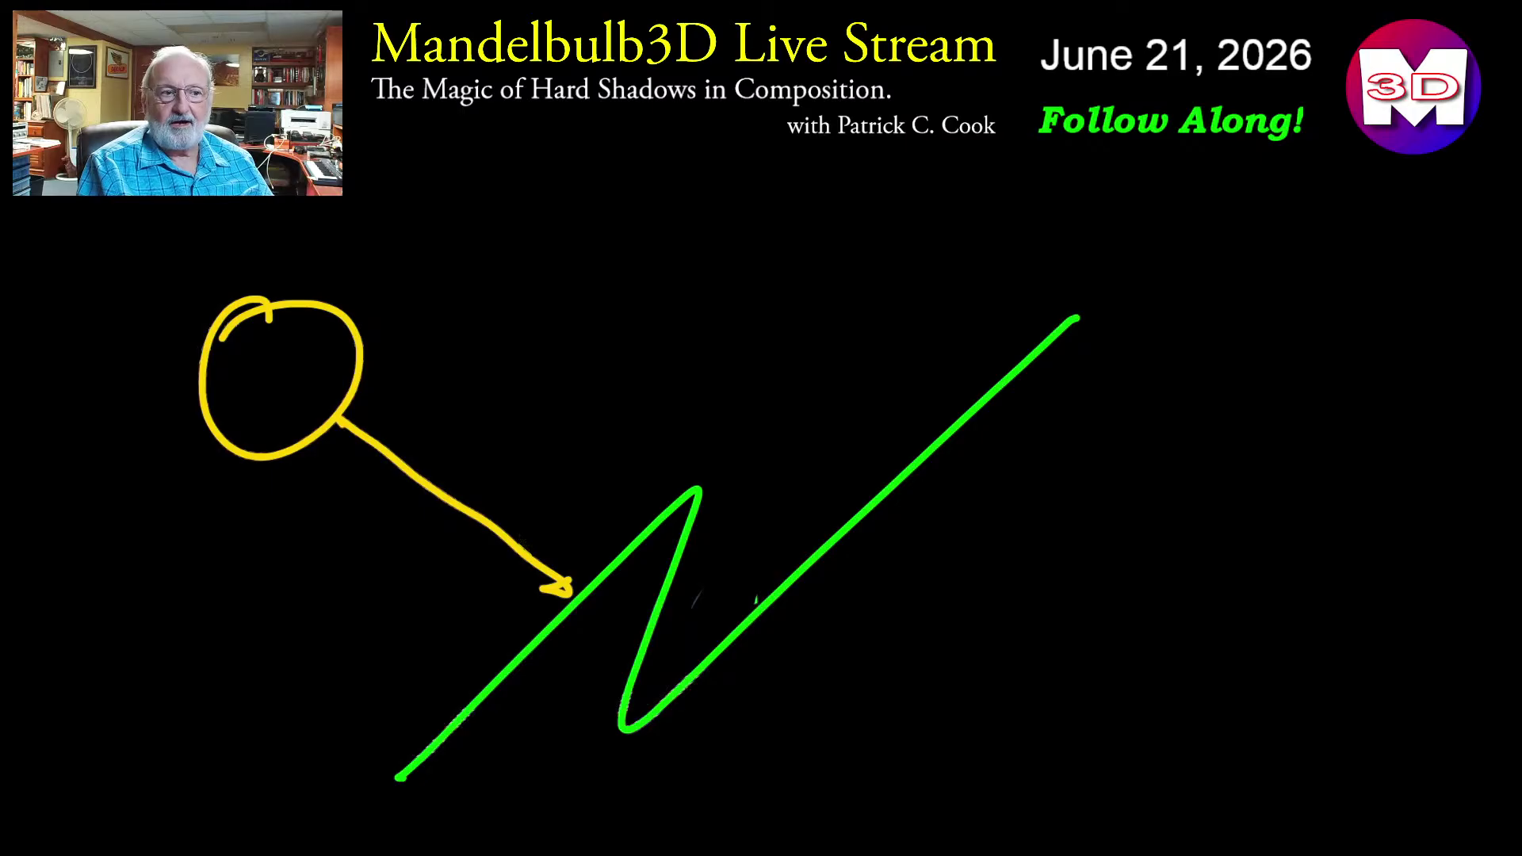
drag(688, 704, 735, 670)
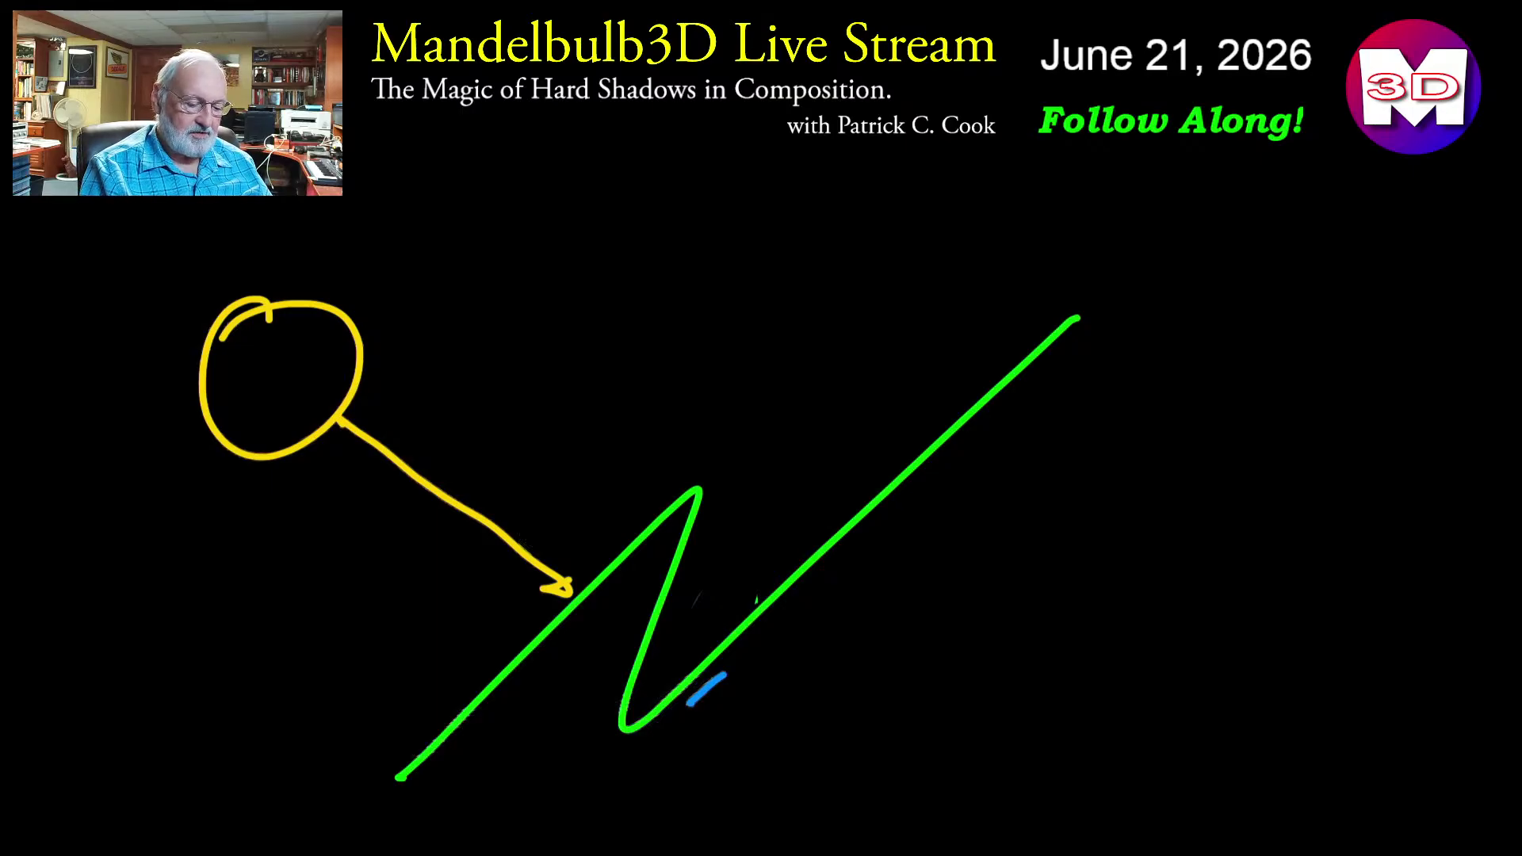
- Draw a red arrow down to the second slope and a white arrow from its tip toward the peak, and leave the drawing screen
mouse_move(829, 294)
mouse_down()
mouse_move(740, 603)
mouse_move(773, 582)
mouse_move(772, 605)
mouse_up()
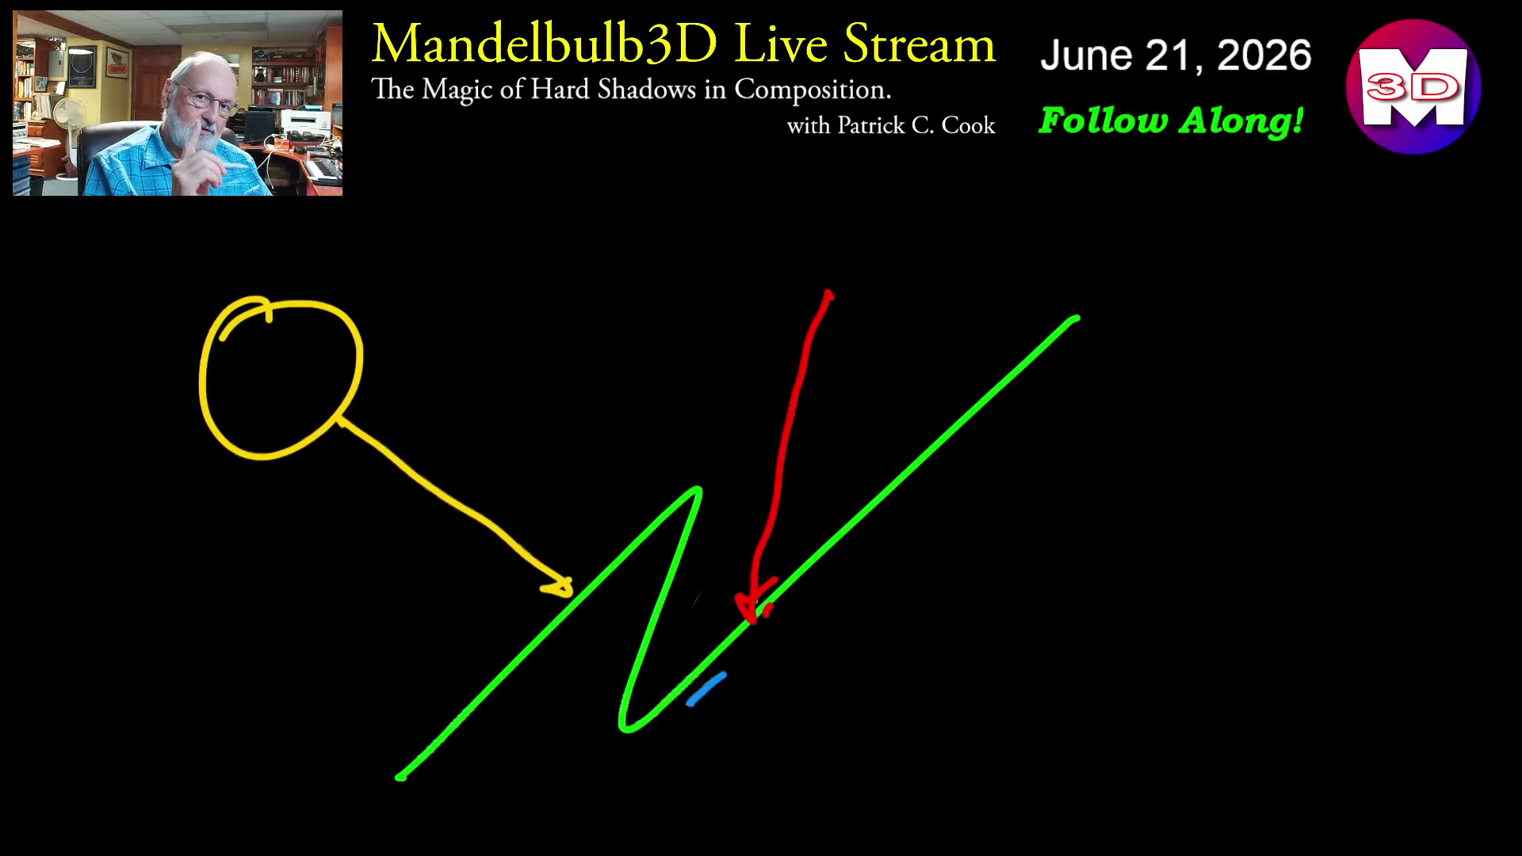
drag(752, 616, 741, 634)
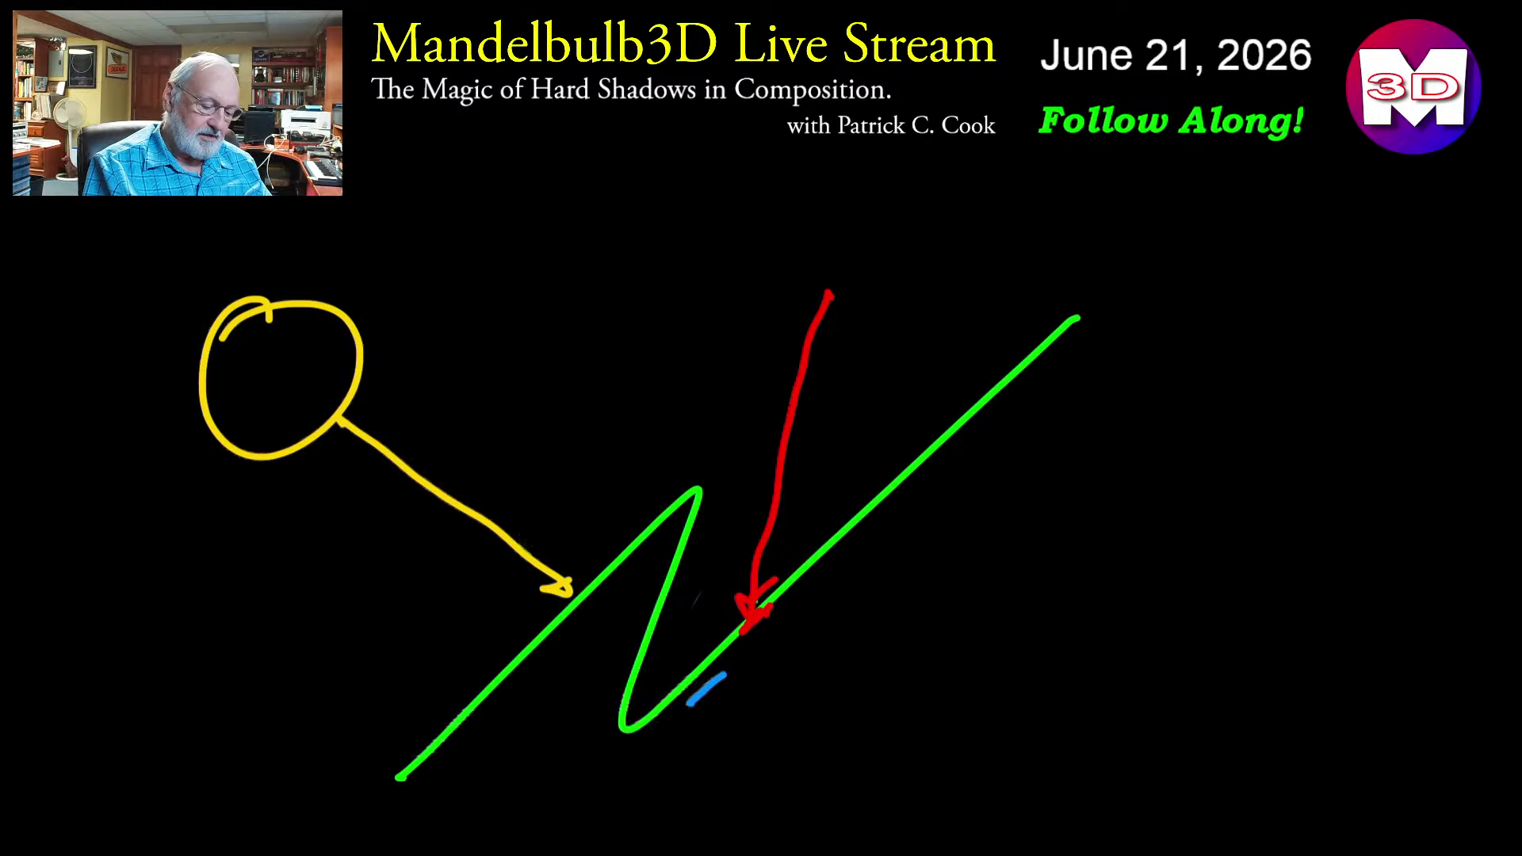
mouse_move(739, 613)
mouse_down()
mouse_move(682, 601)
mouse_move(696, 591)
mouse_up()
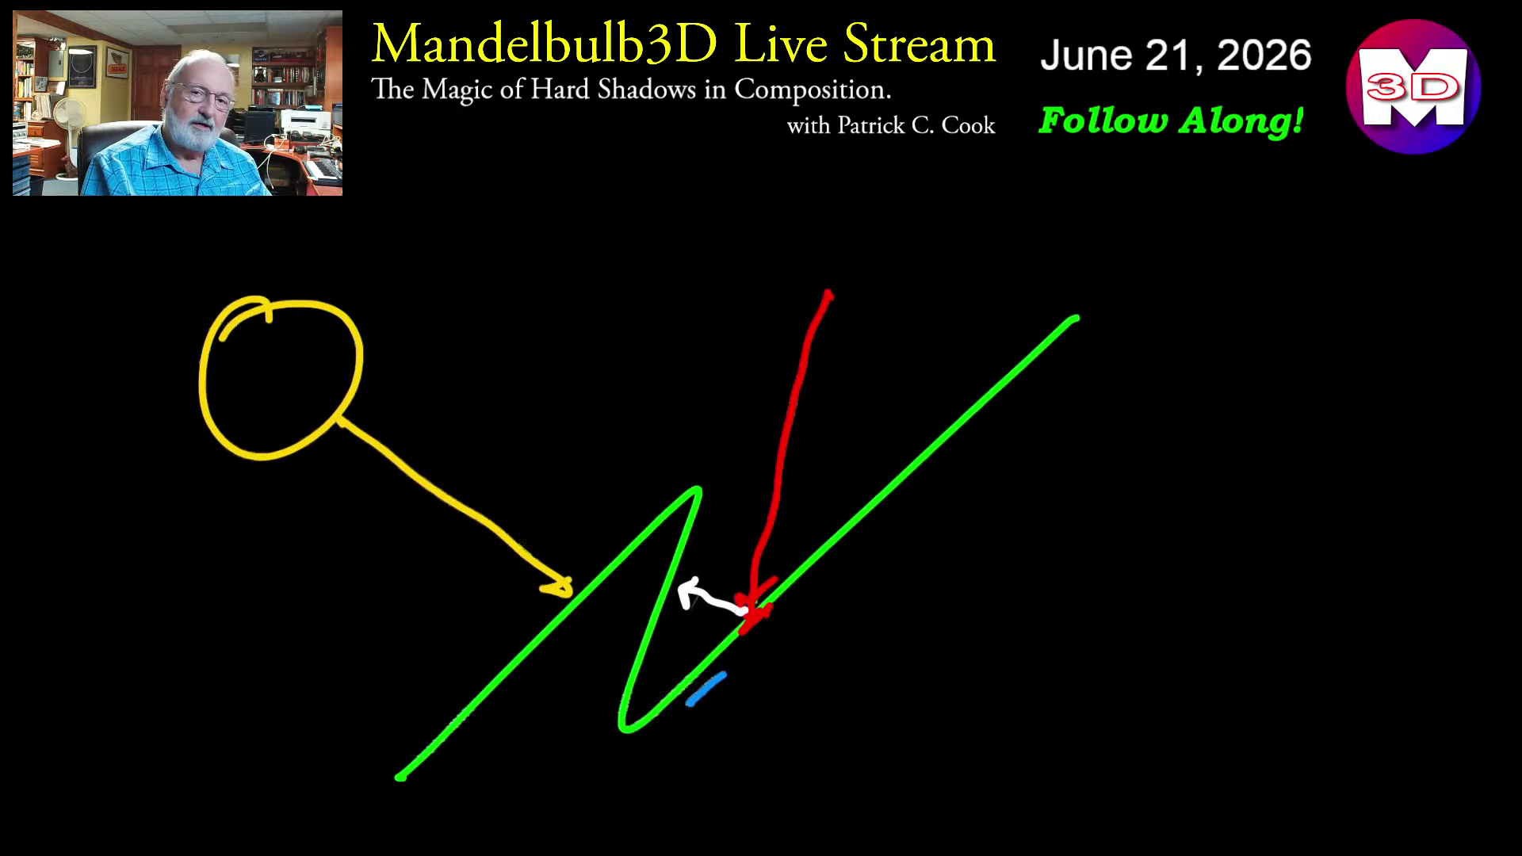
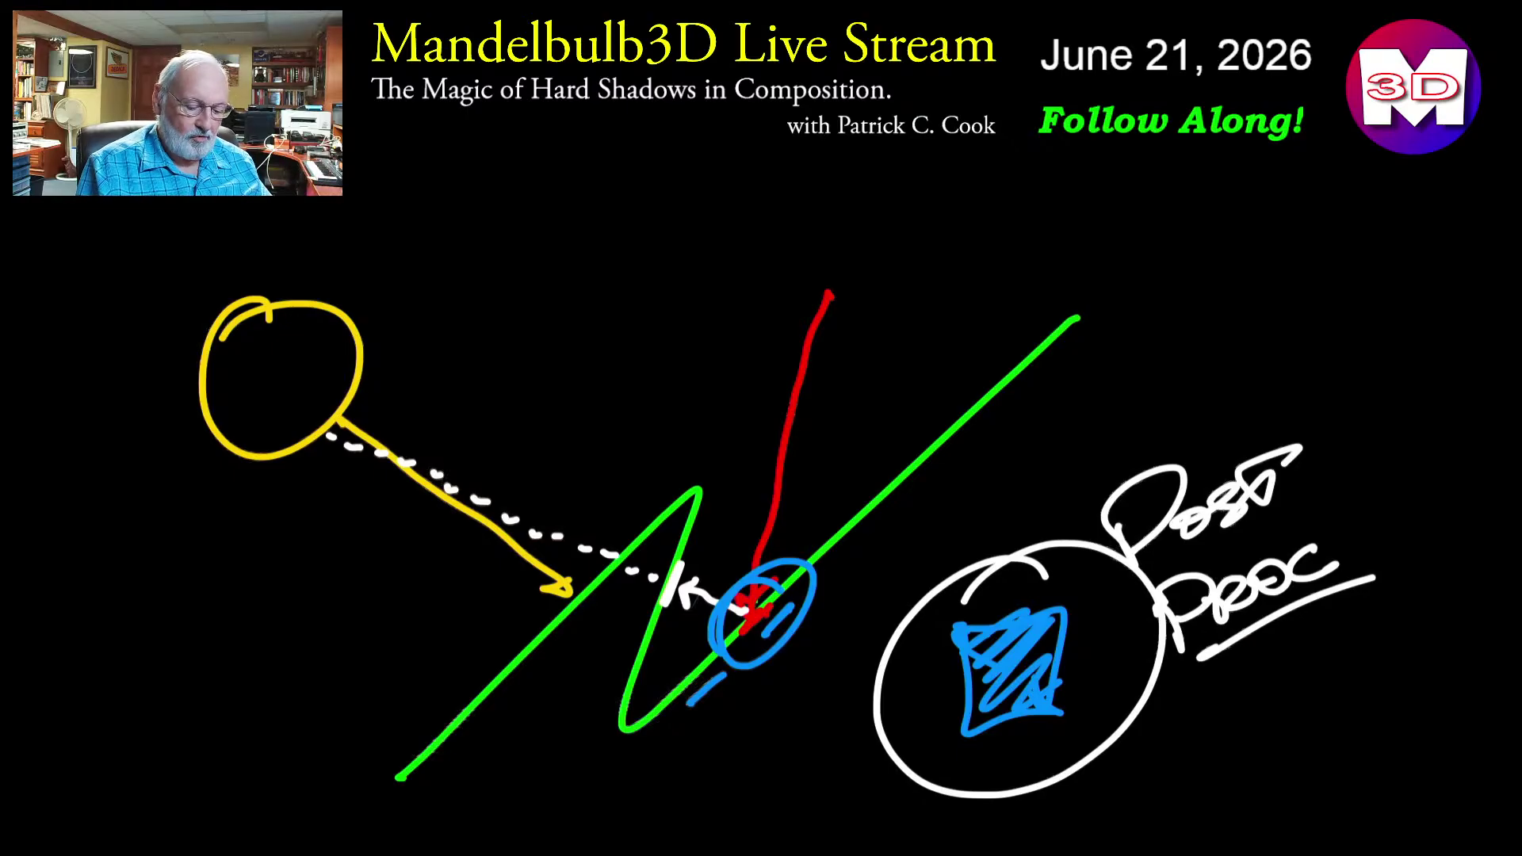
key(Escape)
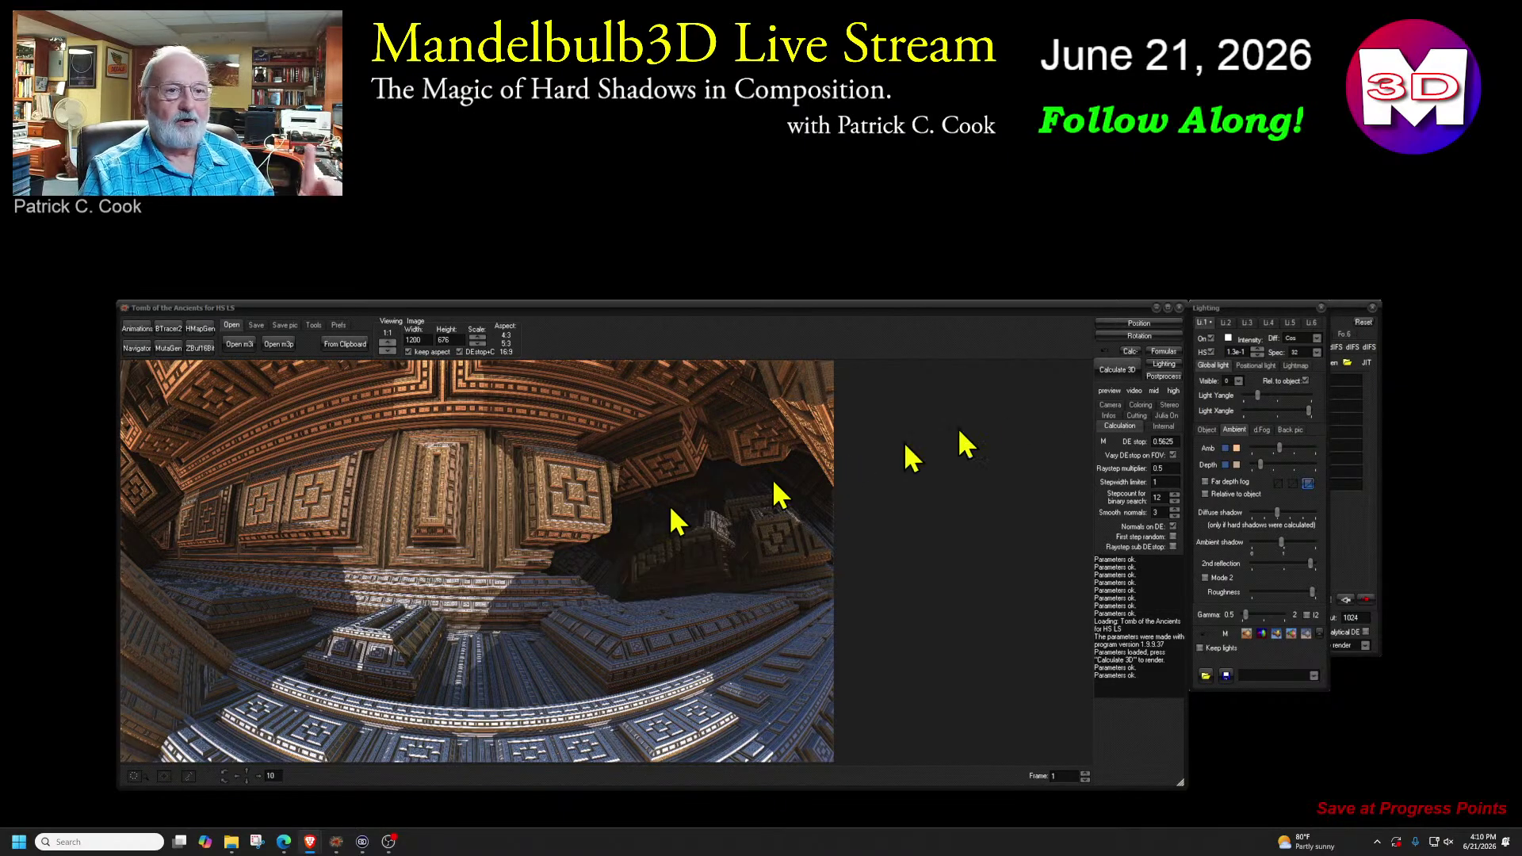
- Open the post-processing settings beside the render and turn off automatic ambient shadow calculation
click(1163, 379)
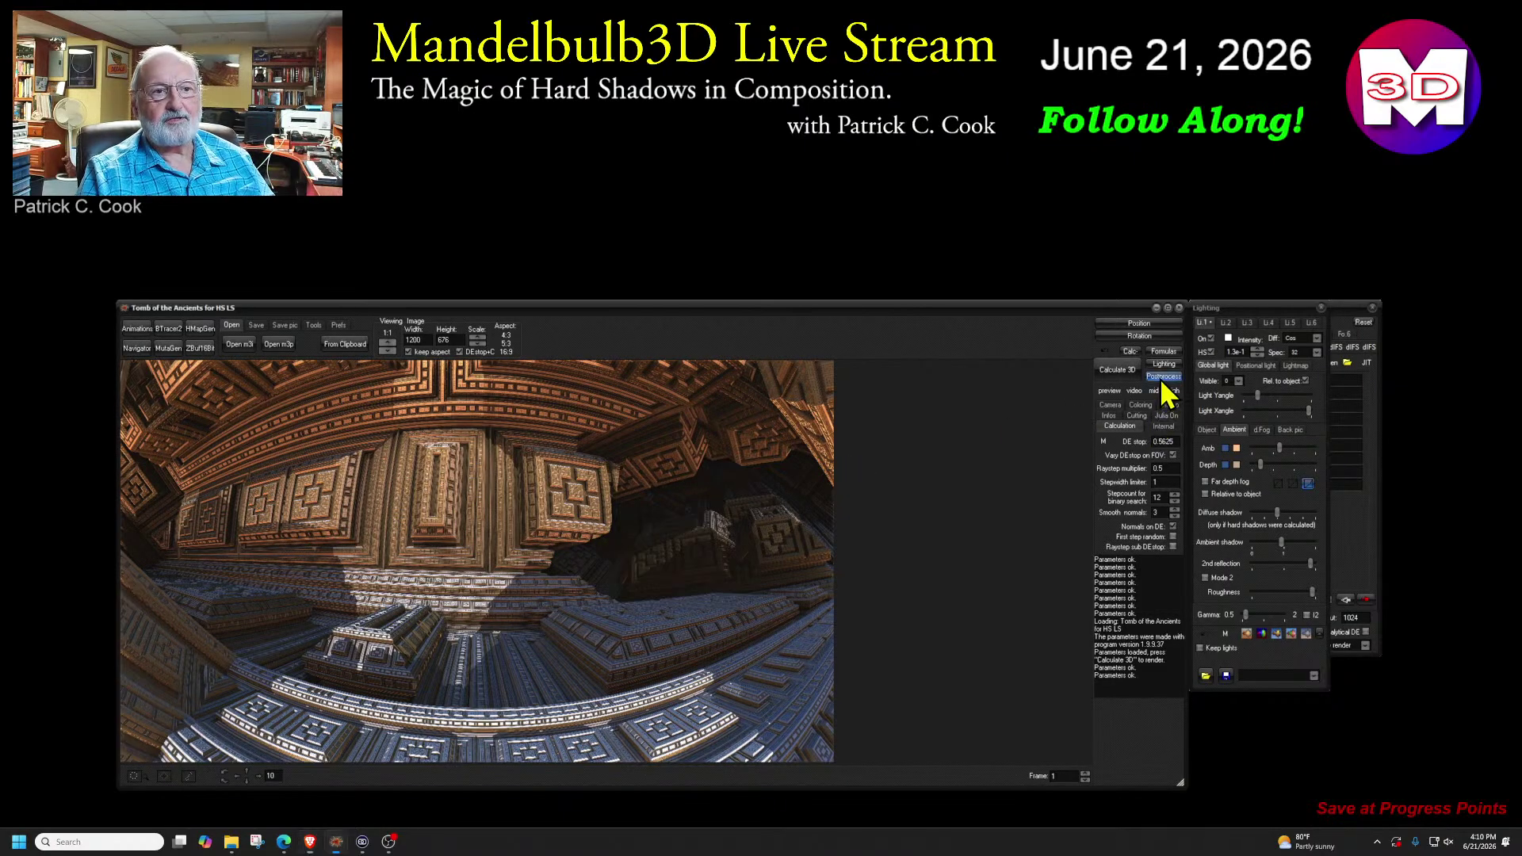
drag(1280, 311, 128, 577)
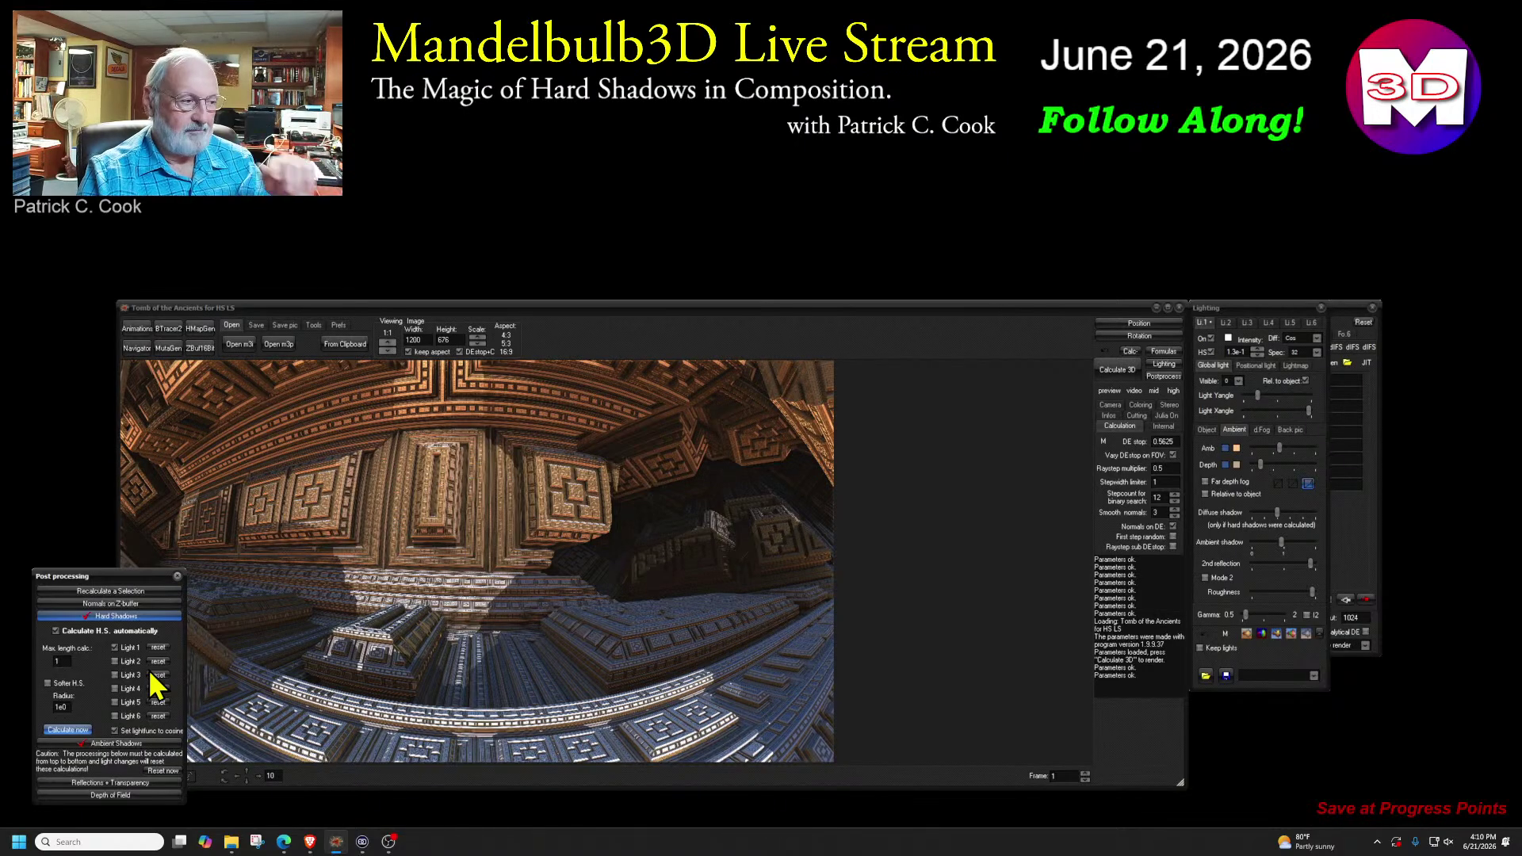
click(111, 744)
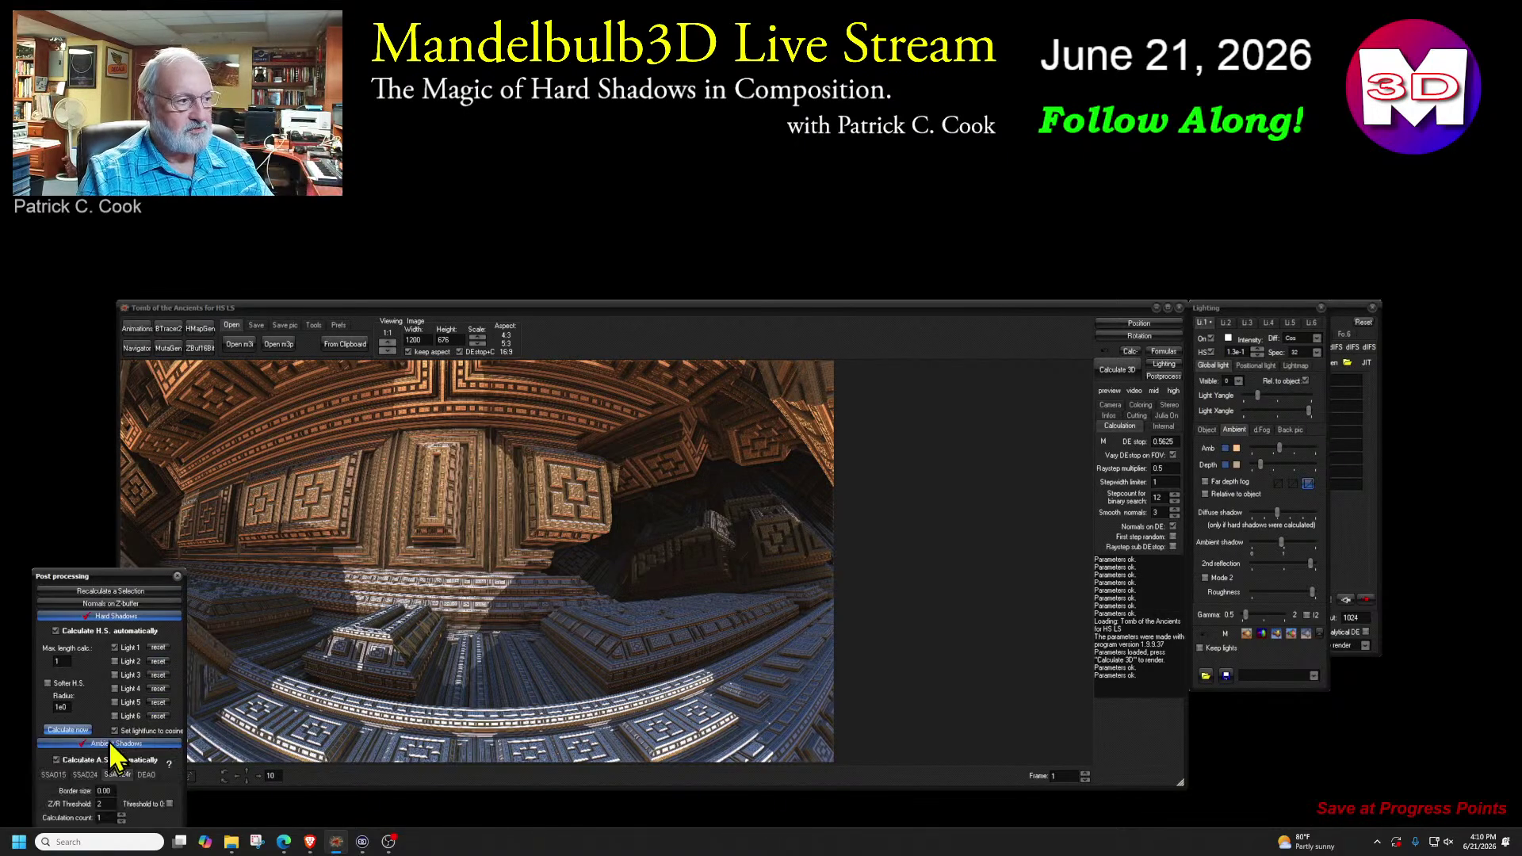
drag(118, 576, 118, 494)
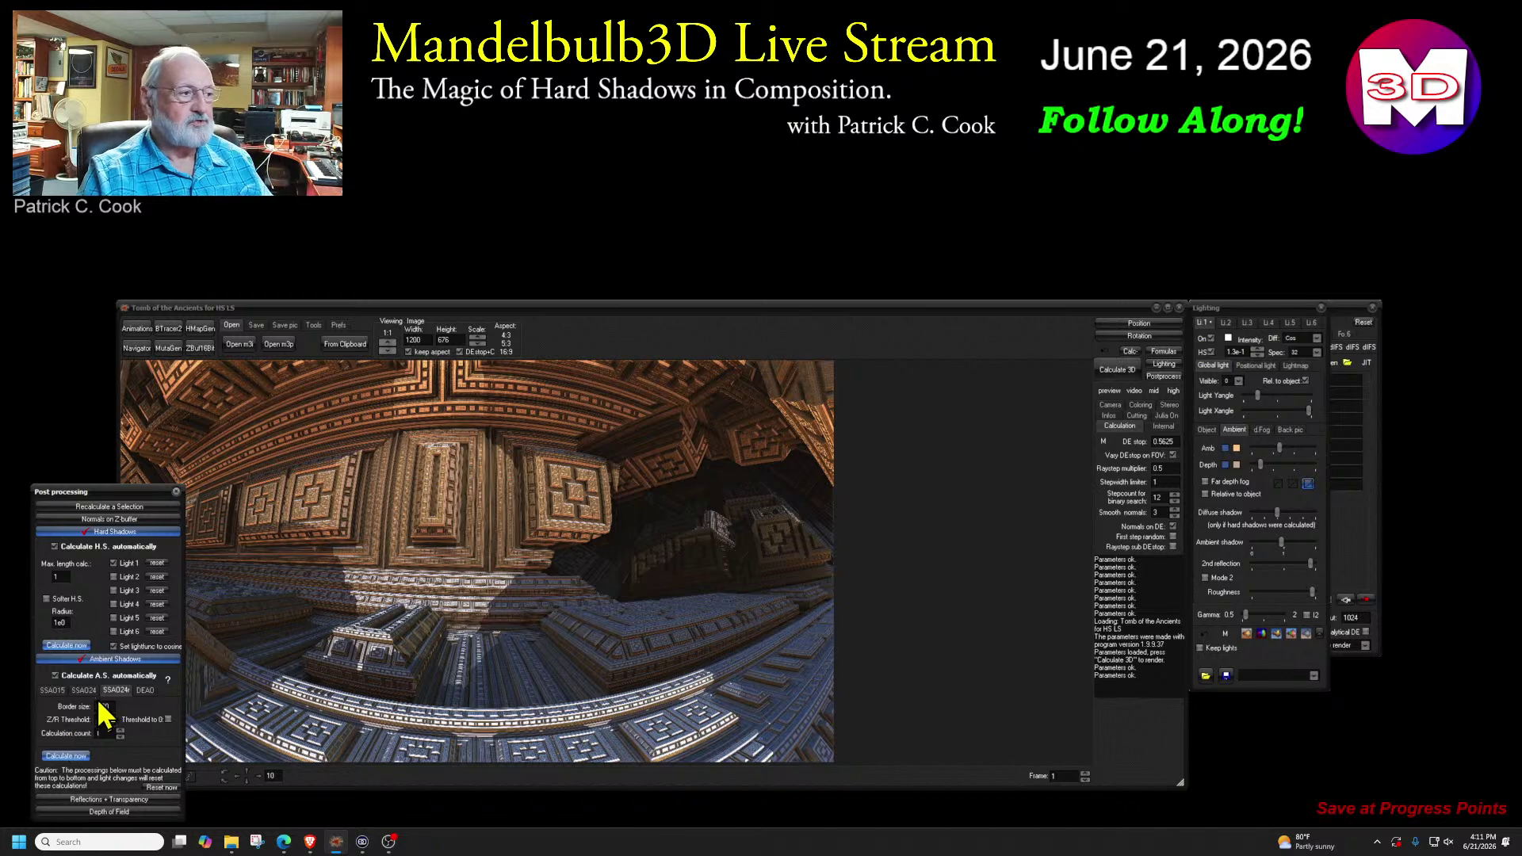
click(54, 676)
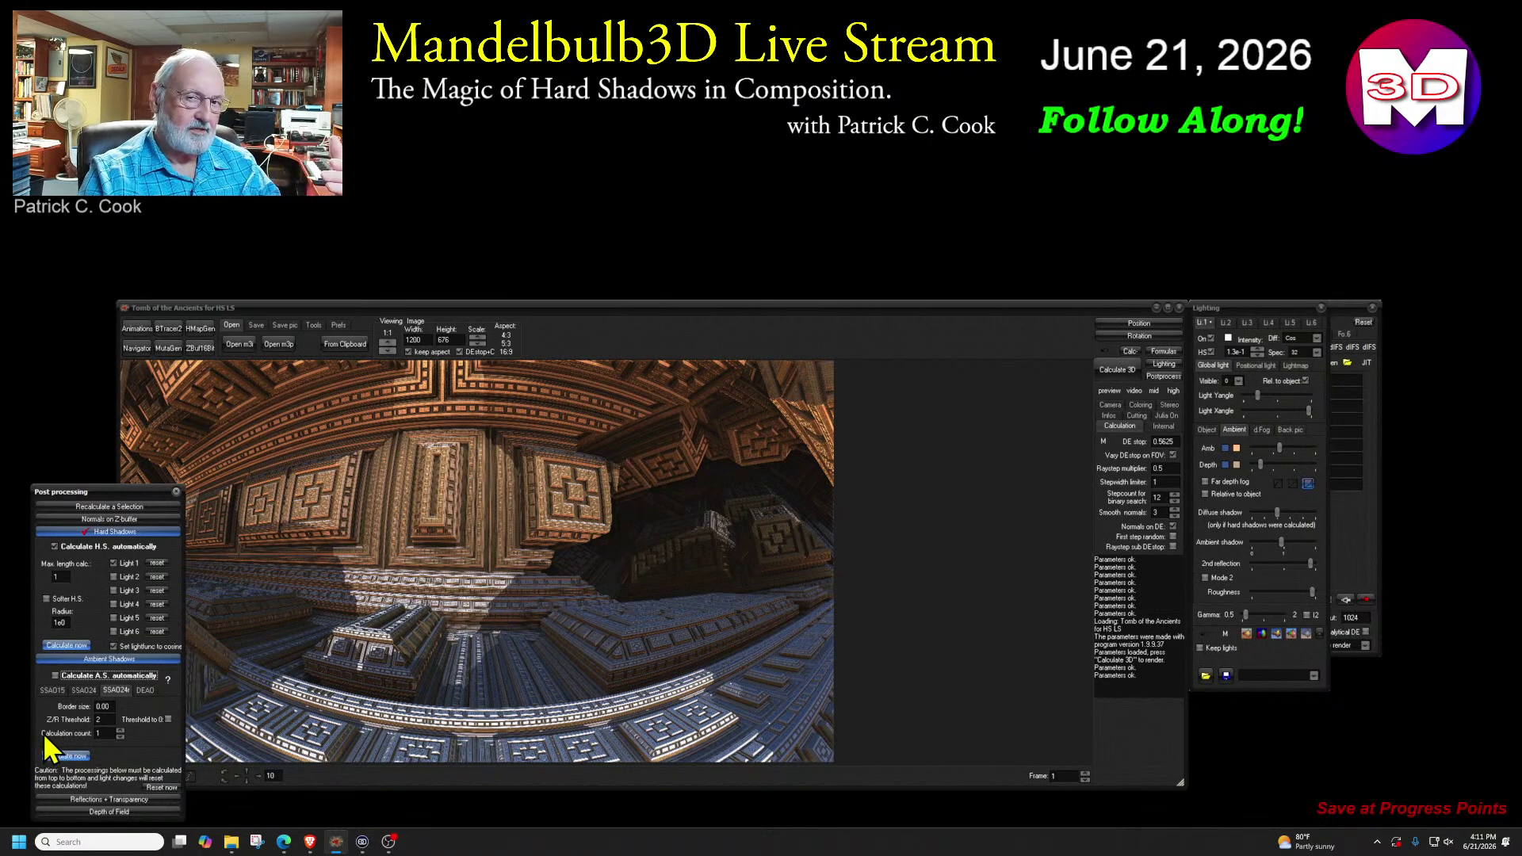
click(110, 659)
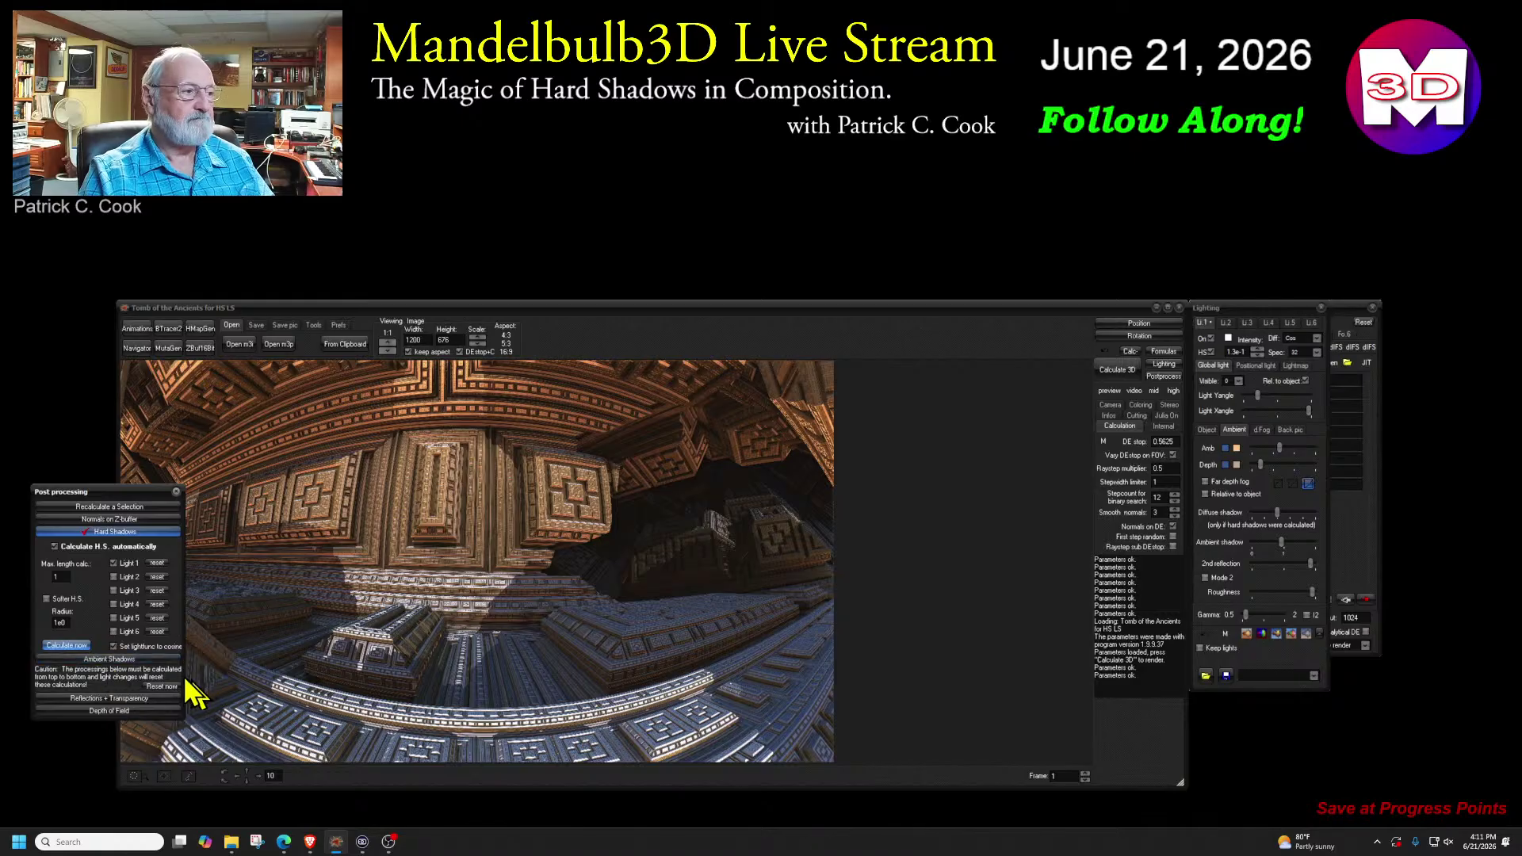
drag(133, 496, 130, 581)
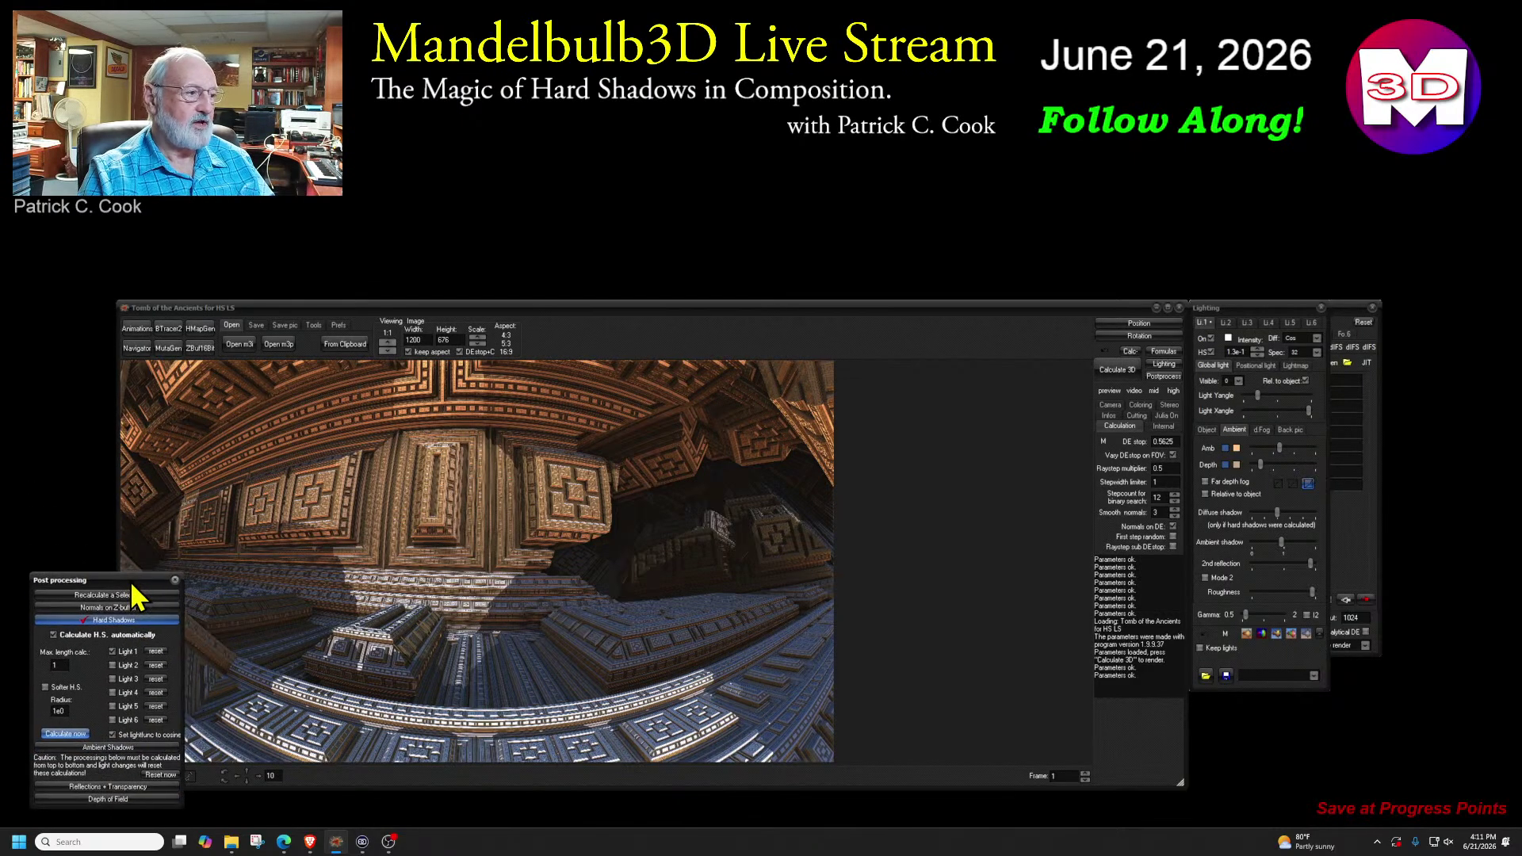
- Toggle the Light 4 hard shadow option on and back off, and disable automatic hard shadow calculation
click(111, 693)
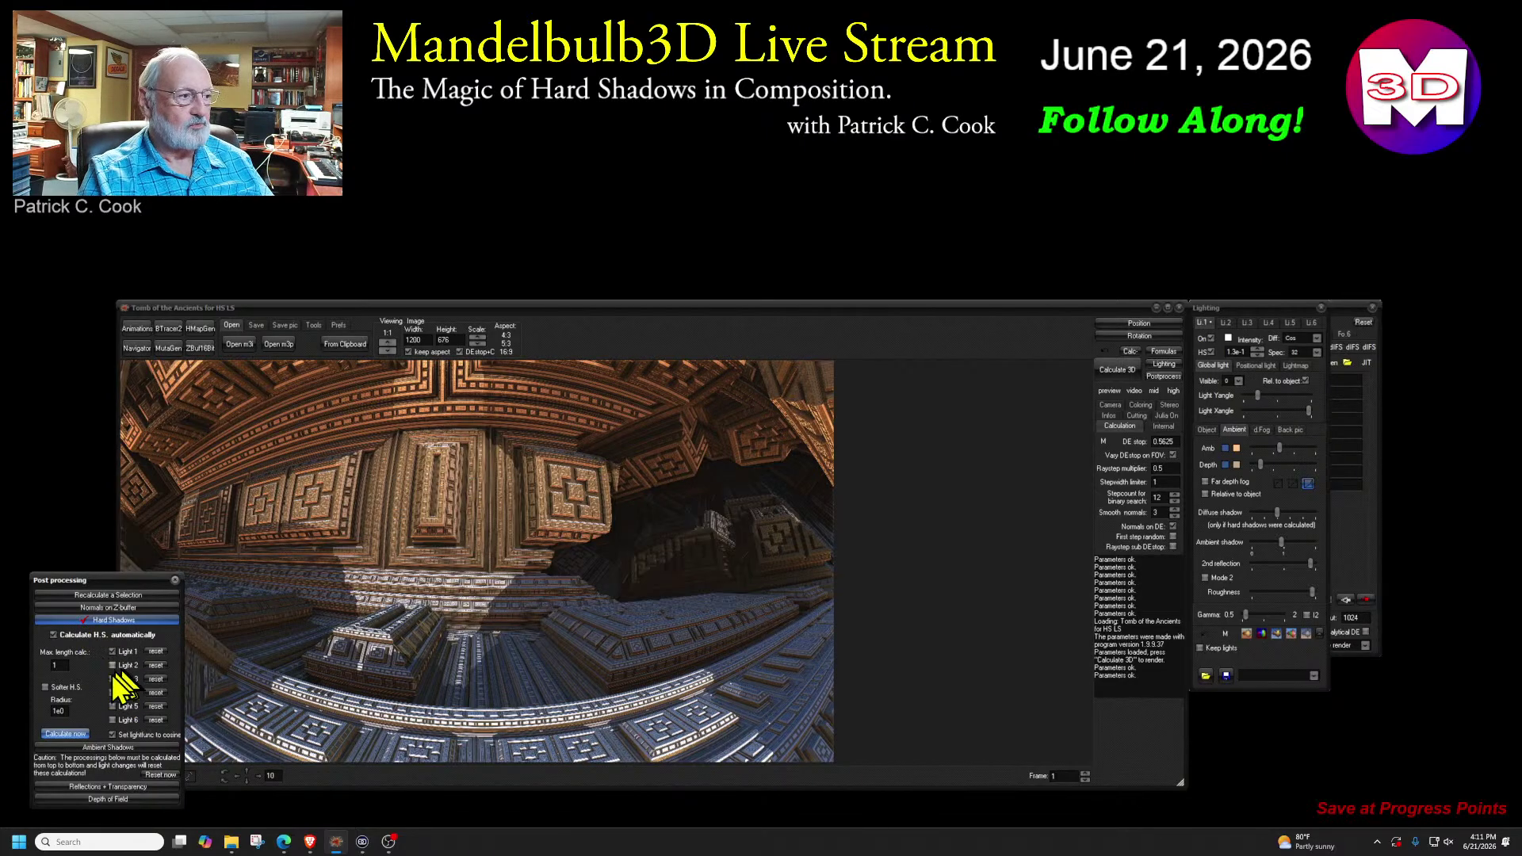
click(112, 693)
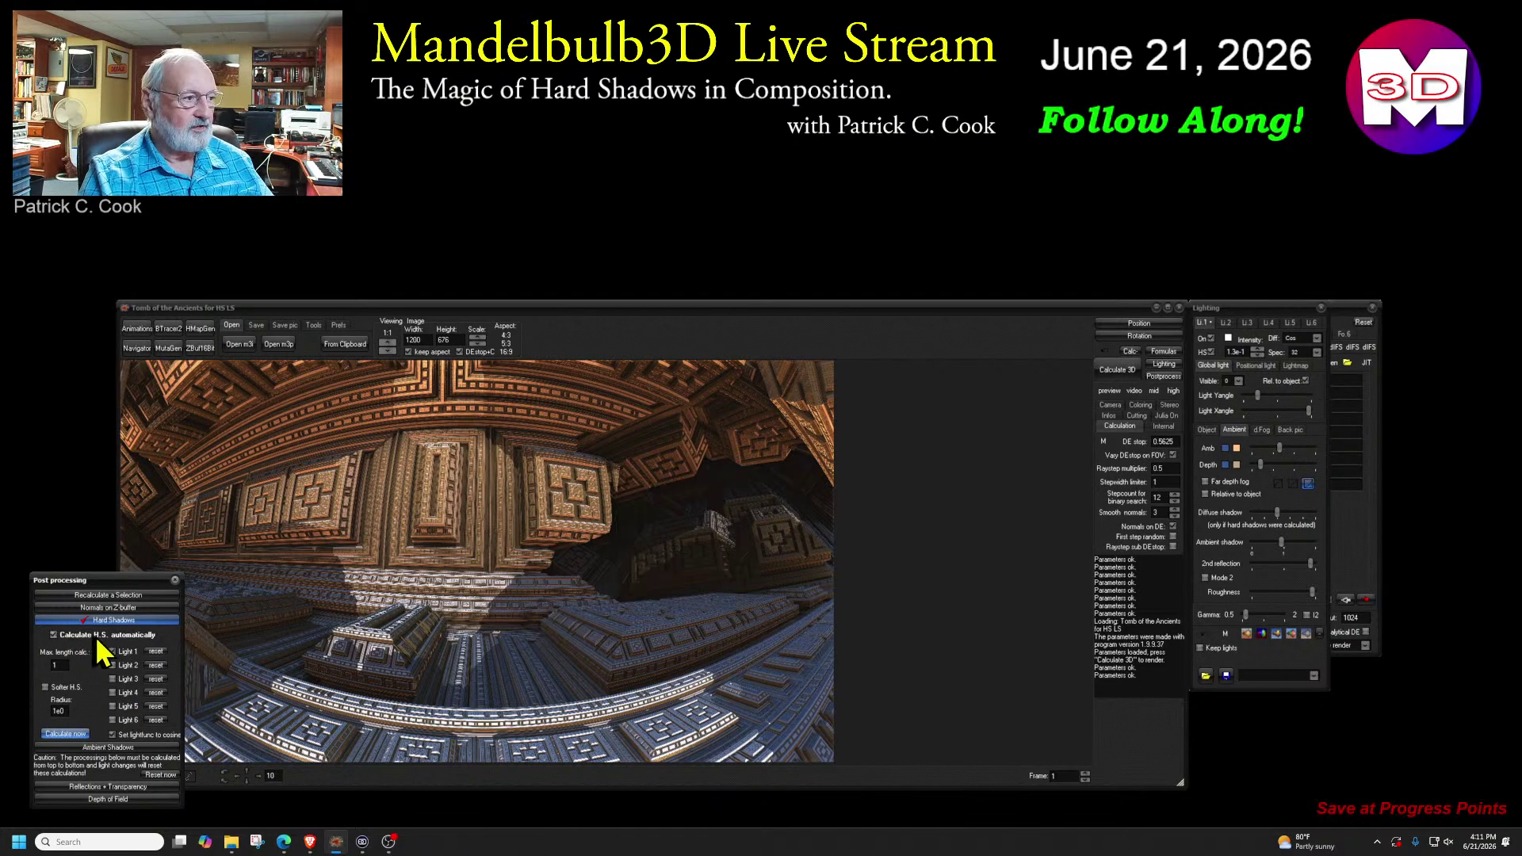
mouse_move(102, 644)
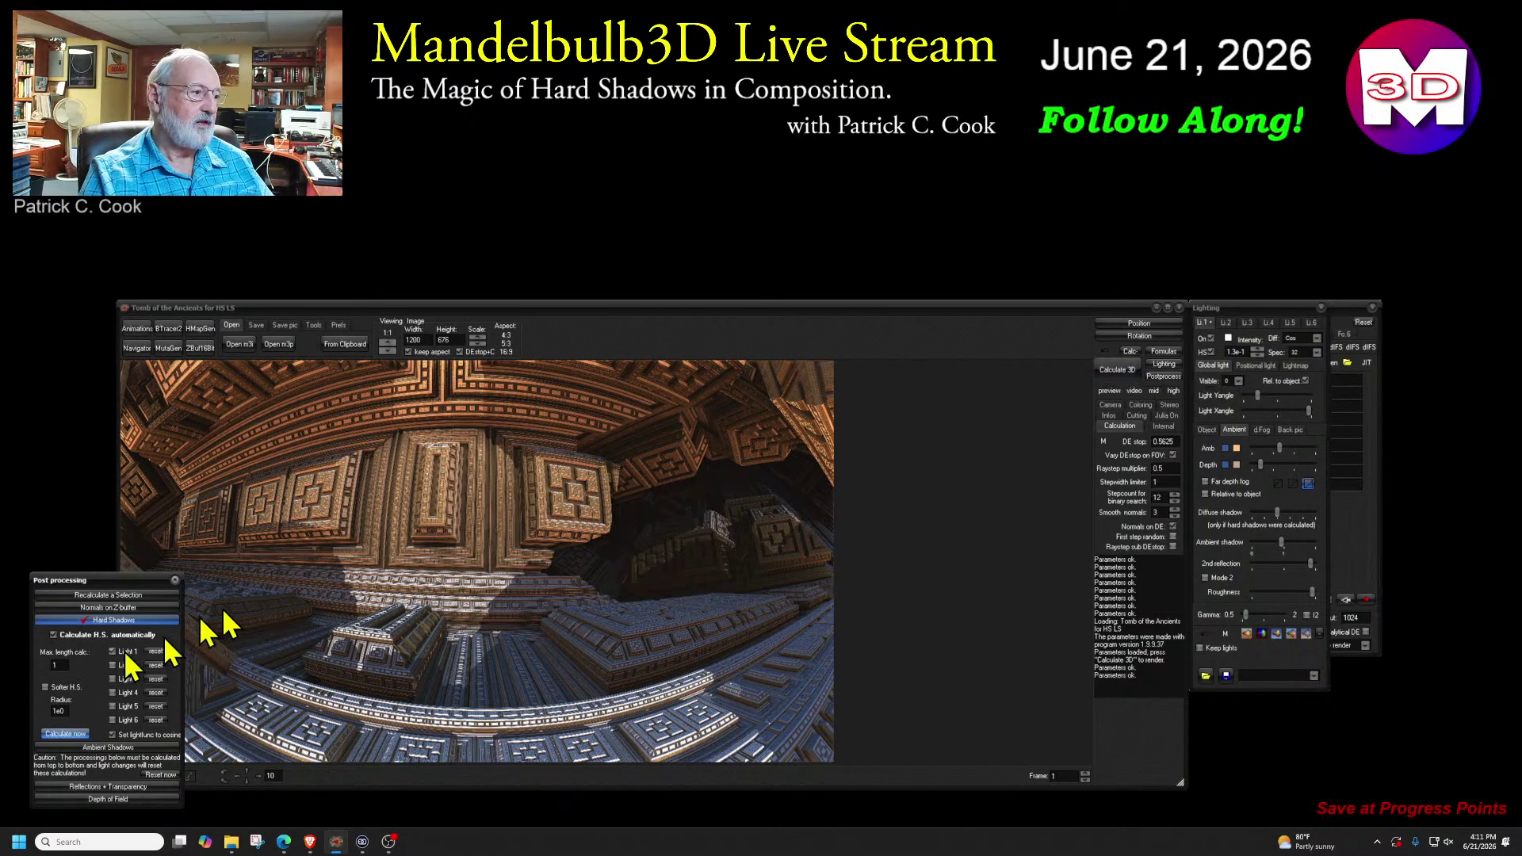
click(54, 636)
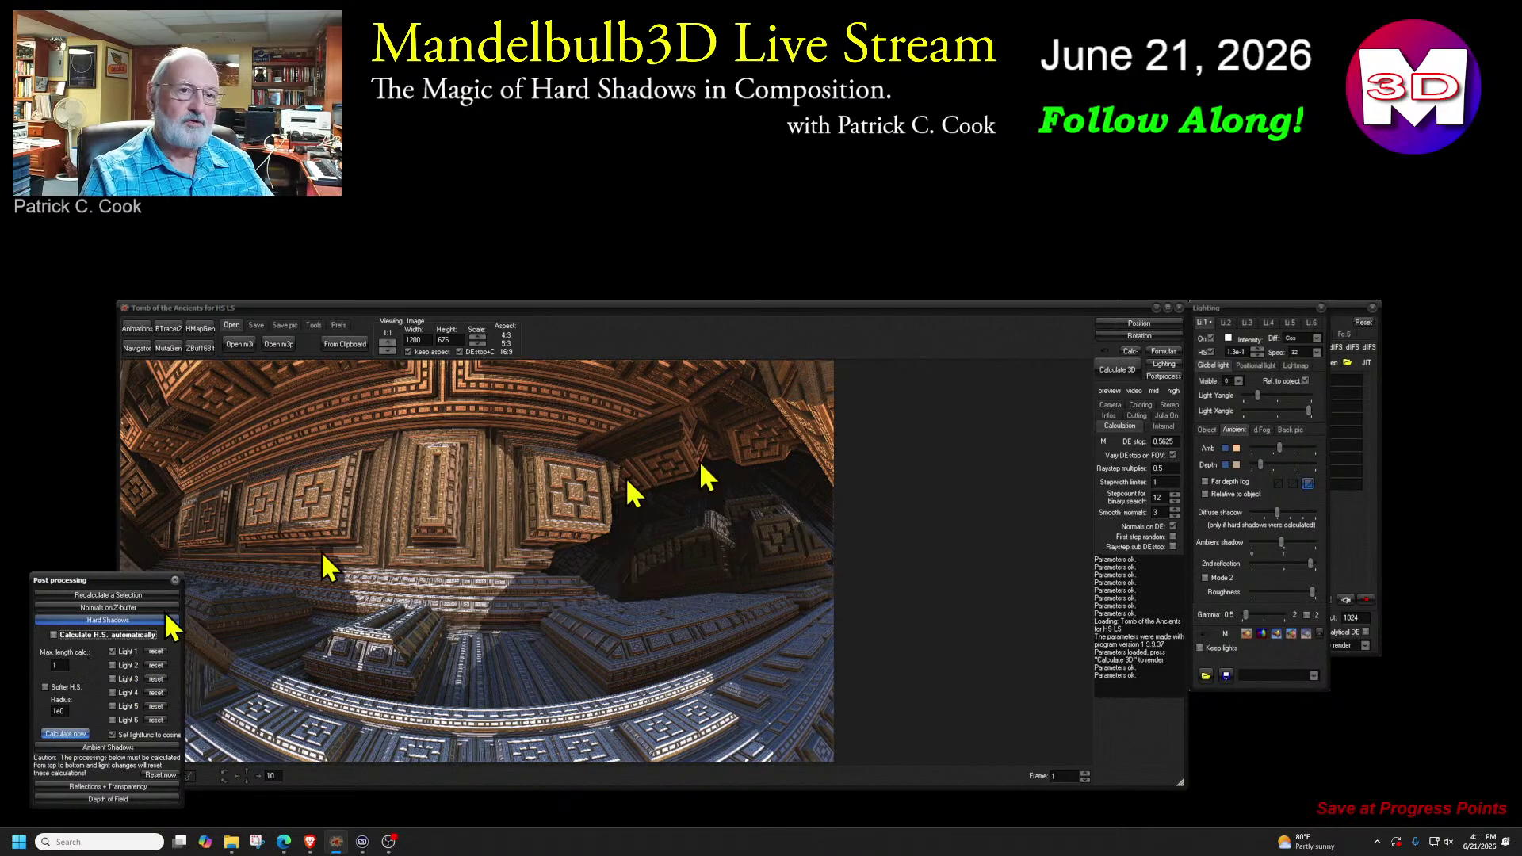
- Bring the Lighting window to the front and close the formula window behind it
click(1173, 365)
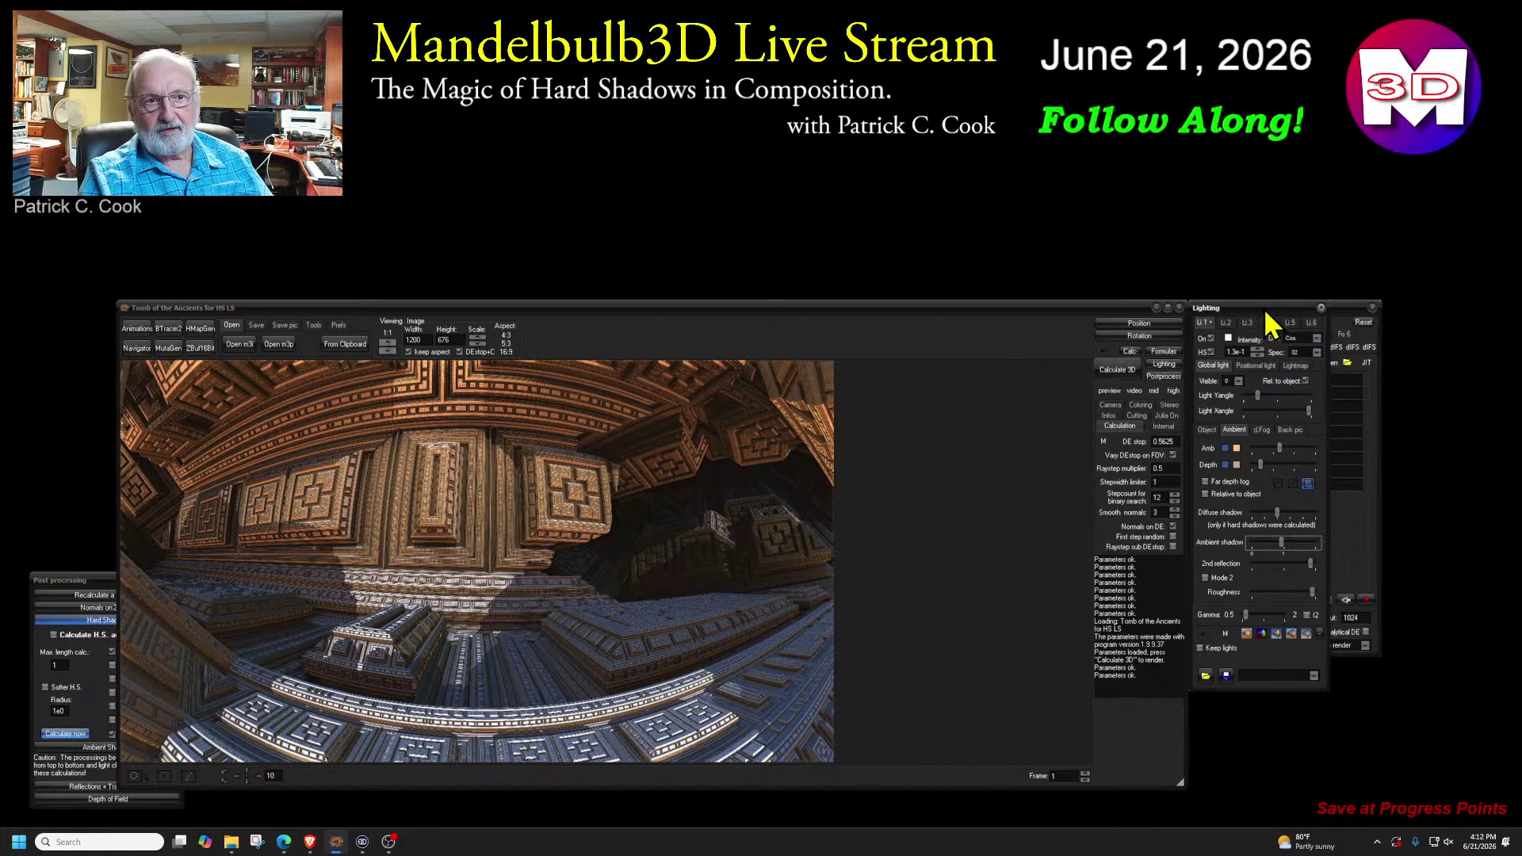
click(1372, 307)
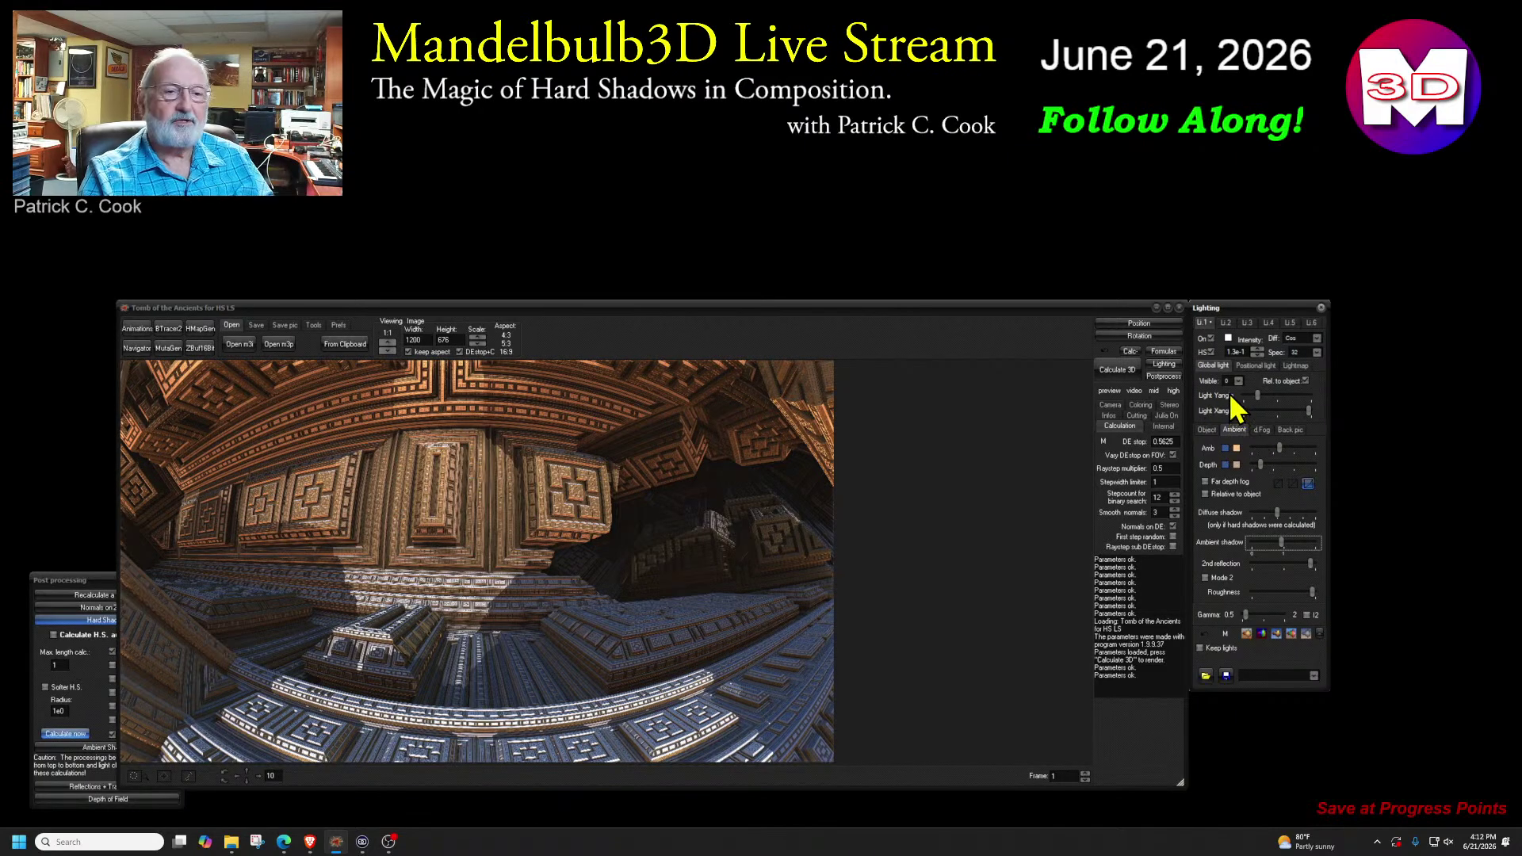
- Review the settings of each of the six lights in the Lighting window, ending on Light 1
click(1227, 324)
click(1269, 323)
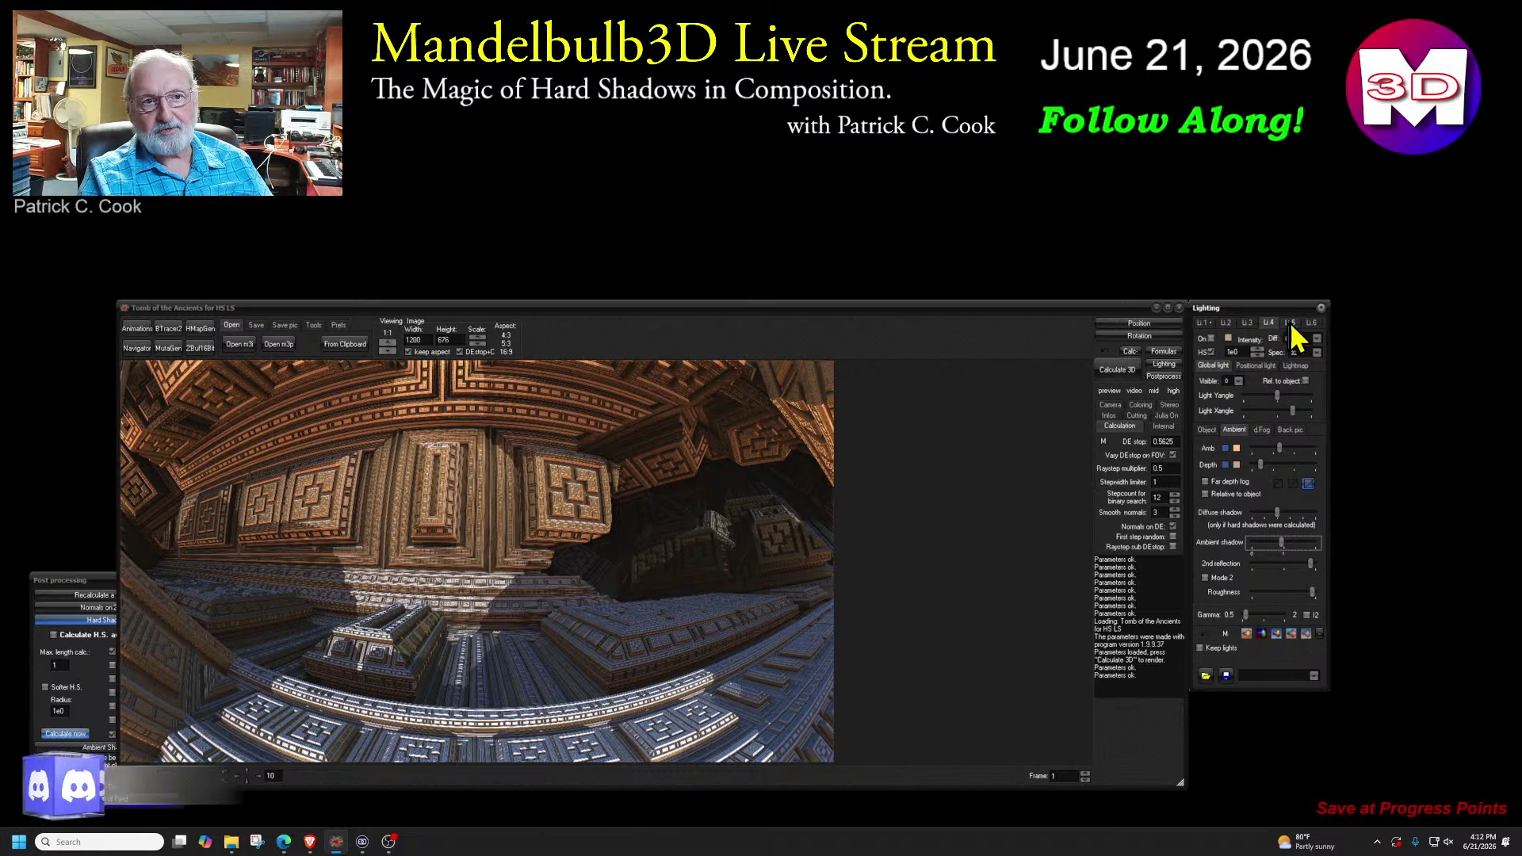
click(1291, 323)
click(1312, 322)
click(1247, 322)
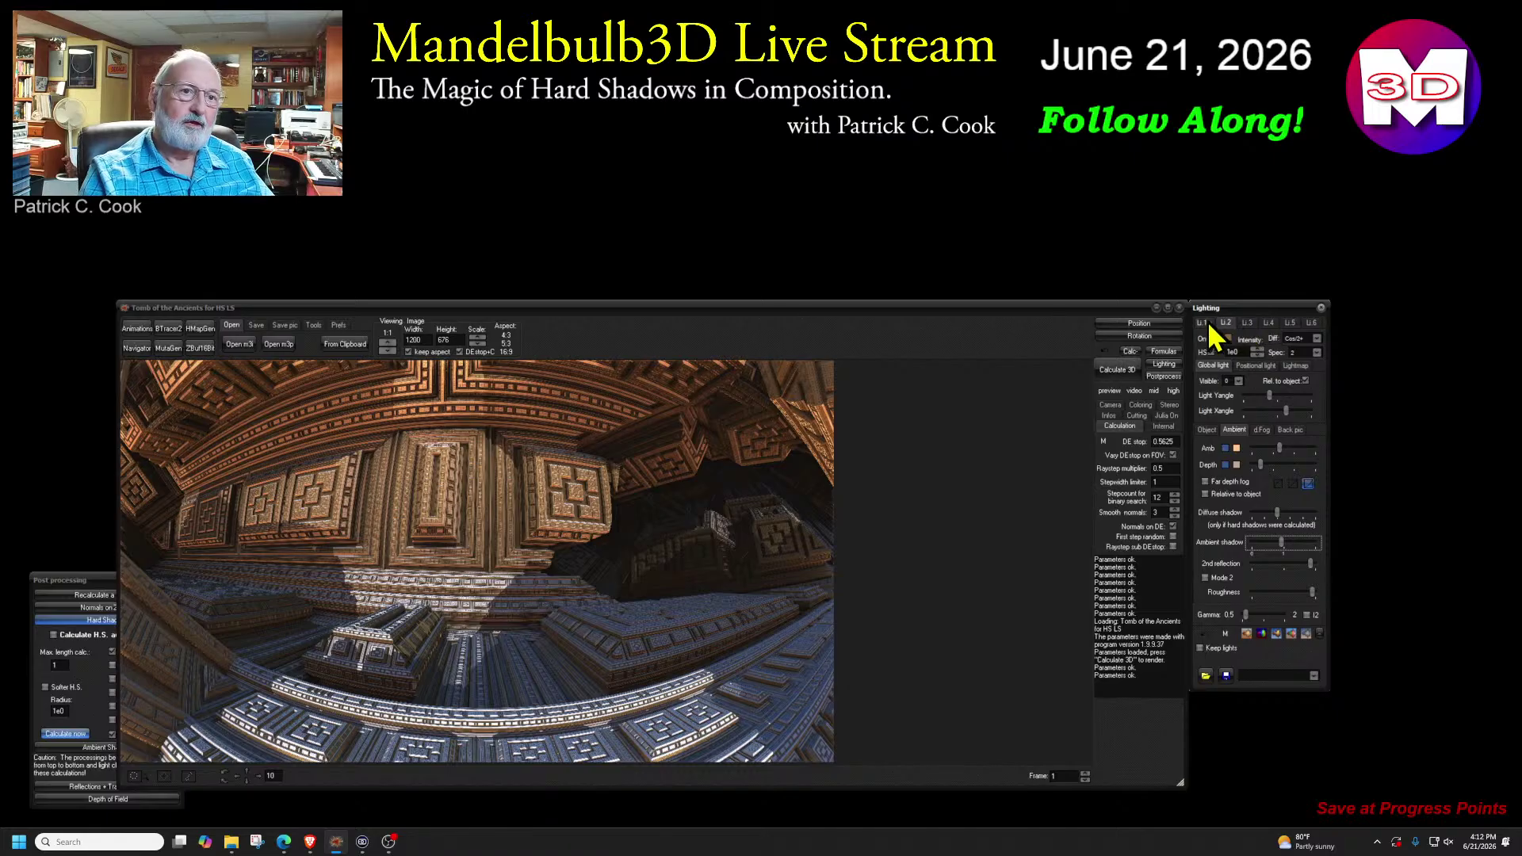
click(1268, 323)
click(1310, 324)
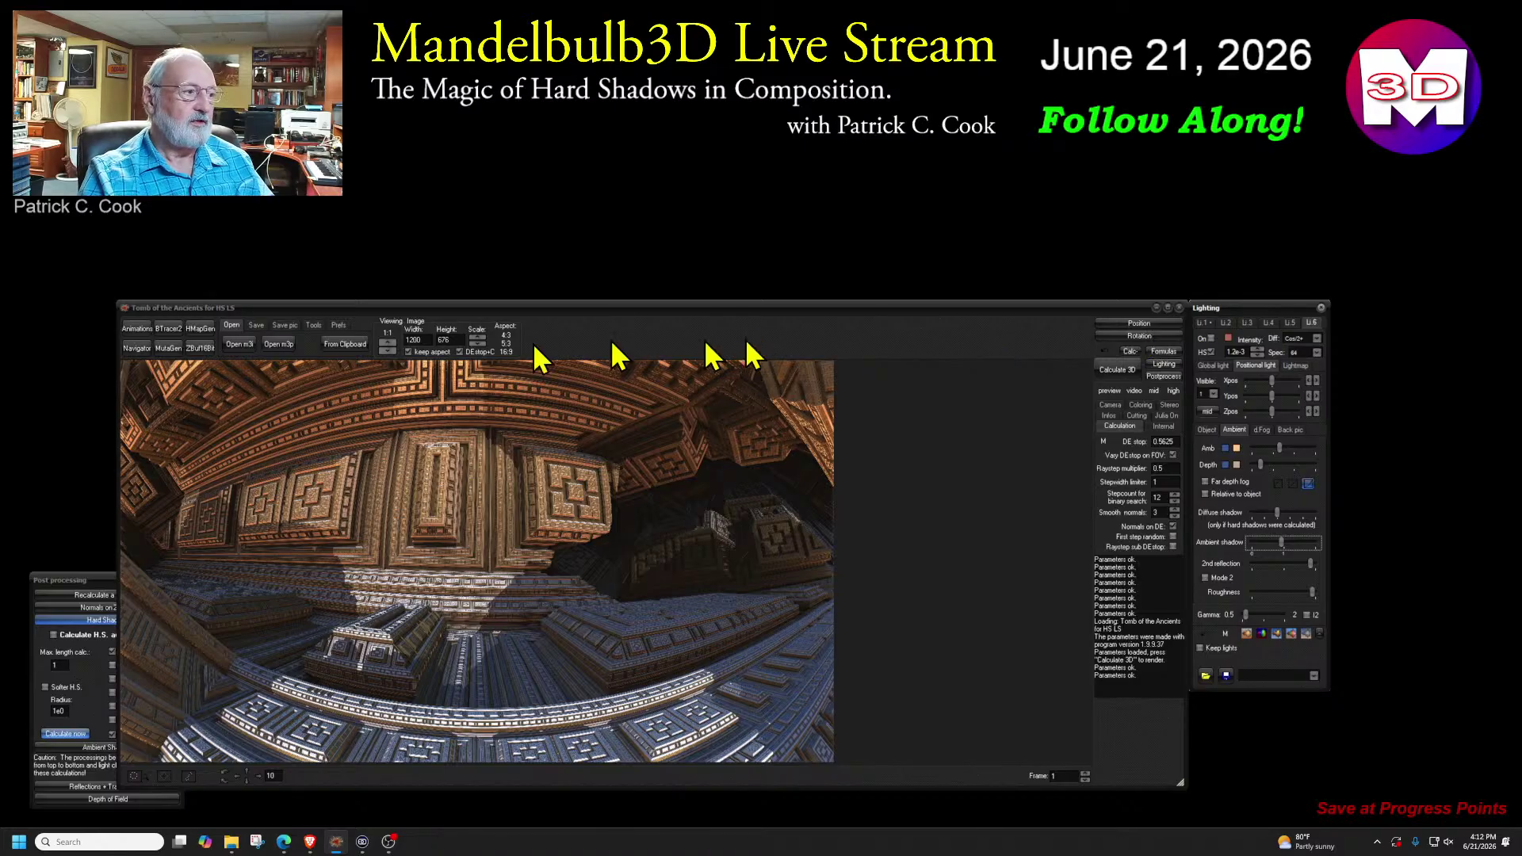
click(1202, 323)
- Move the Post processing window out from behind the render and place it beside the Lighting window
drag(99, 582, 1002, 377)
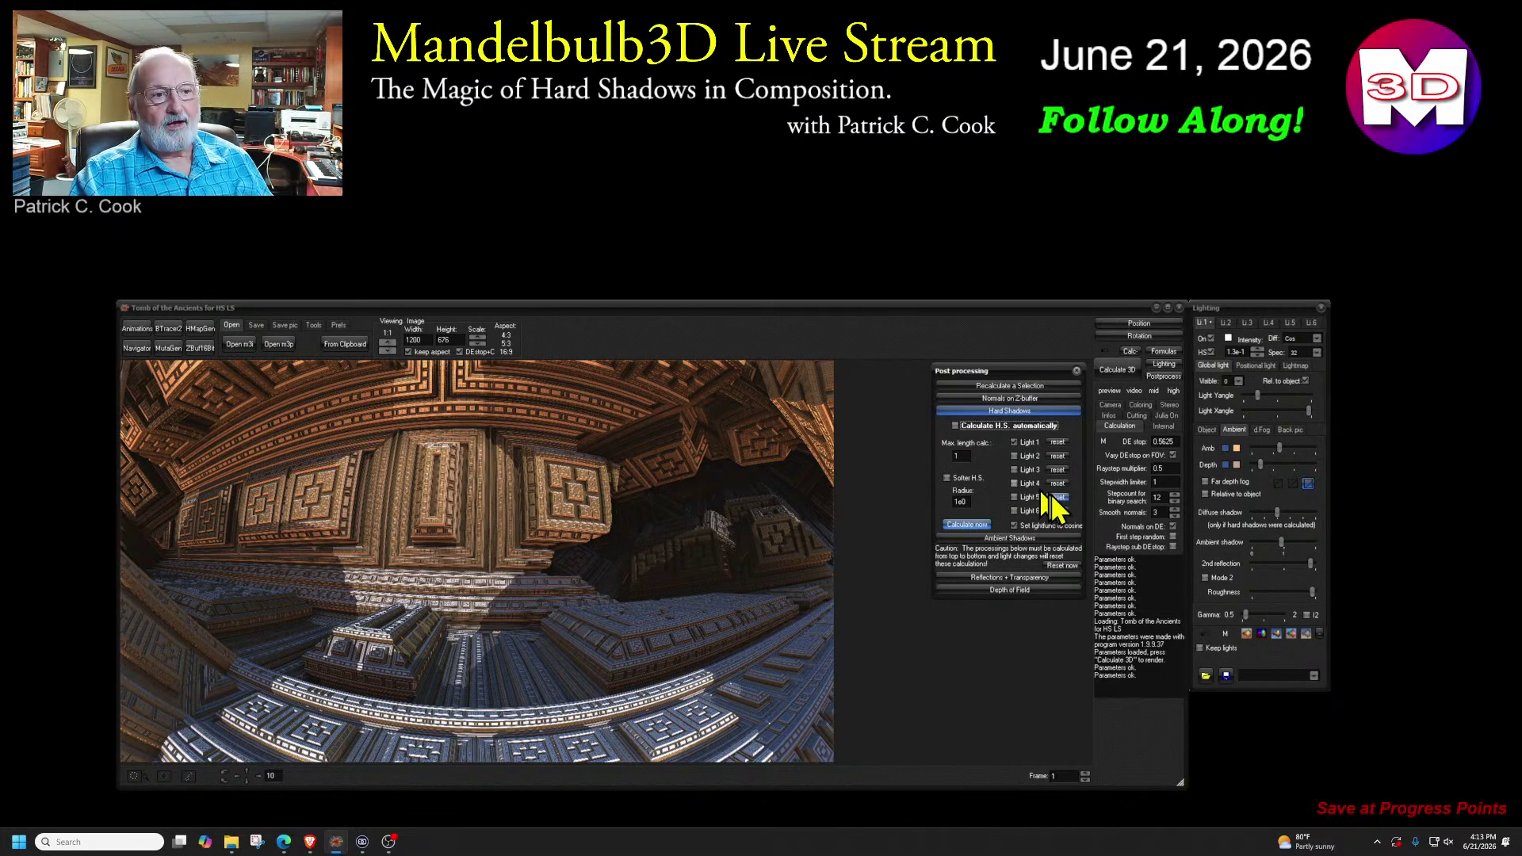
double_click(957, 456)
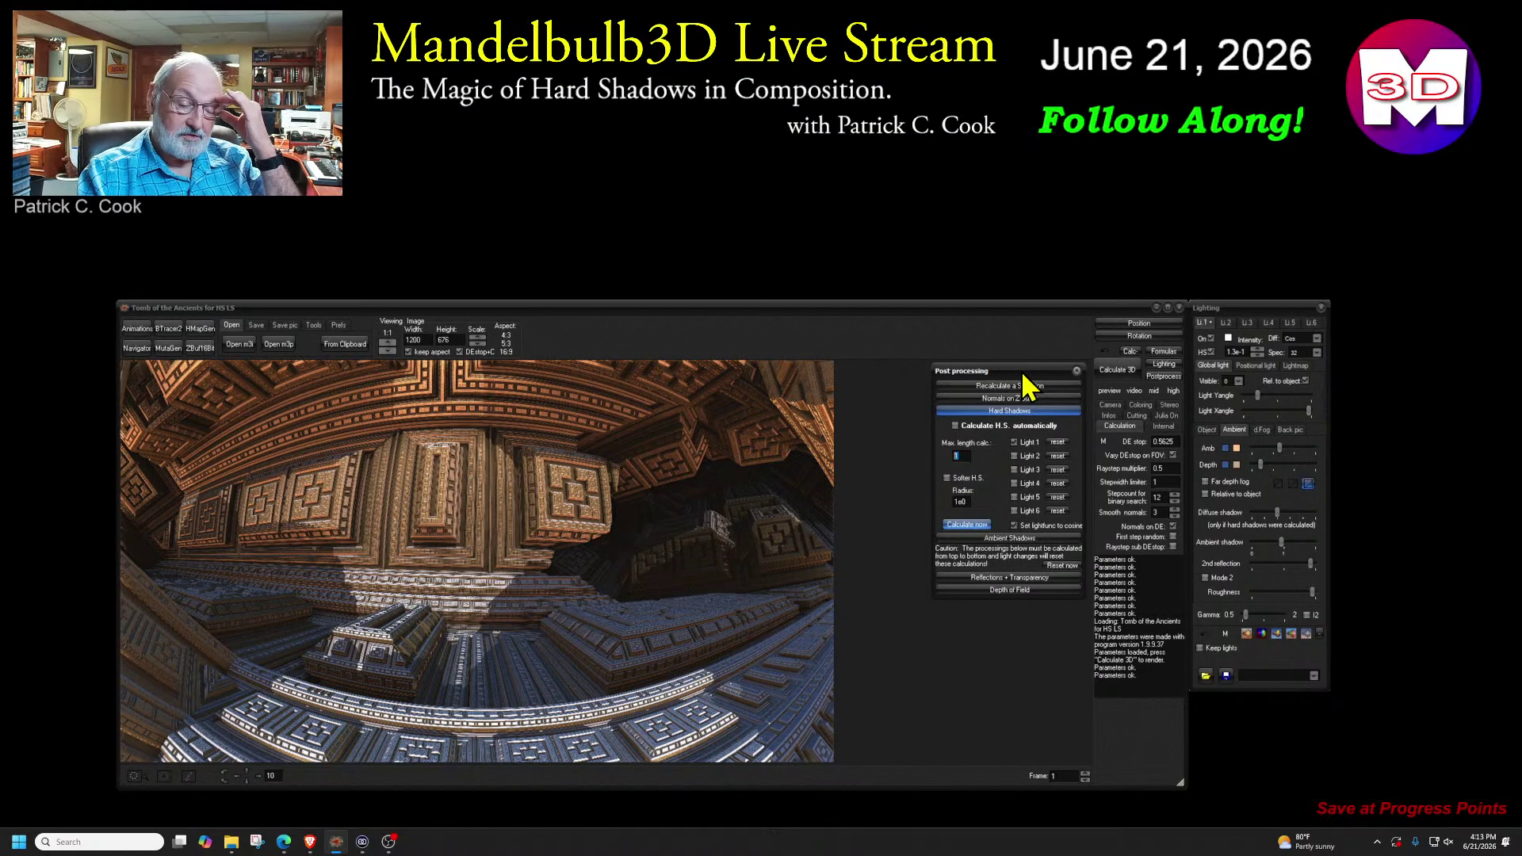
drag(1023, 376, 1423, 314)
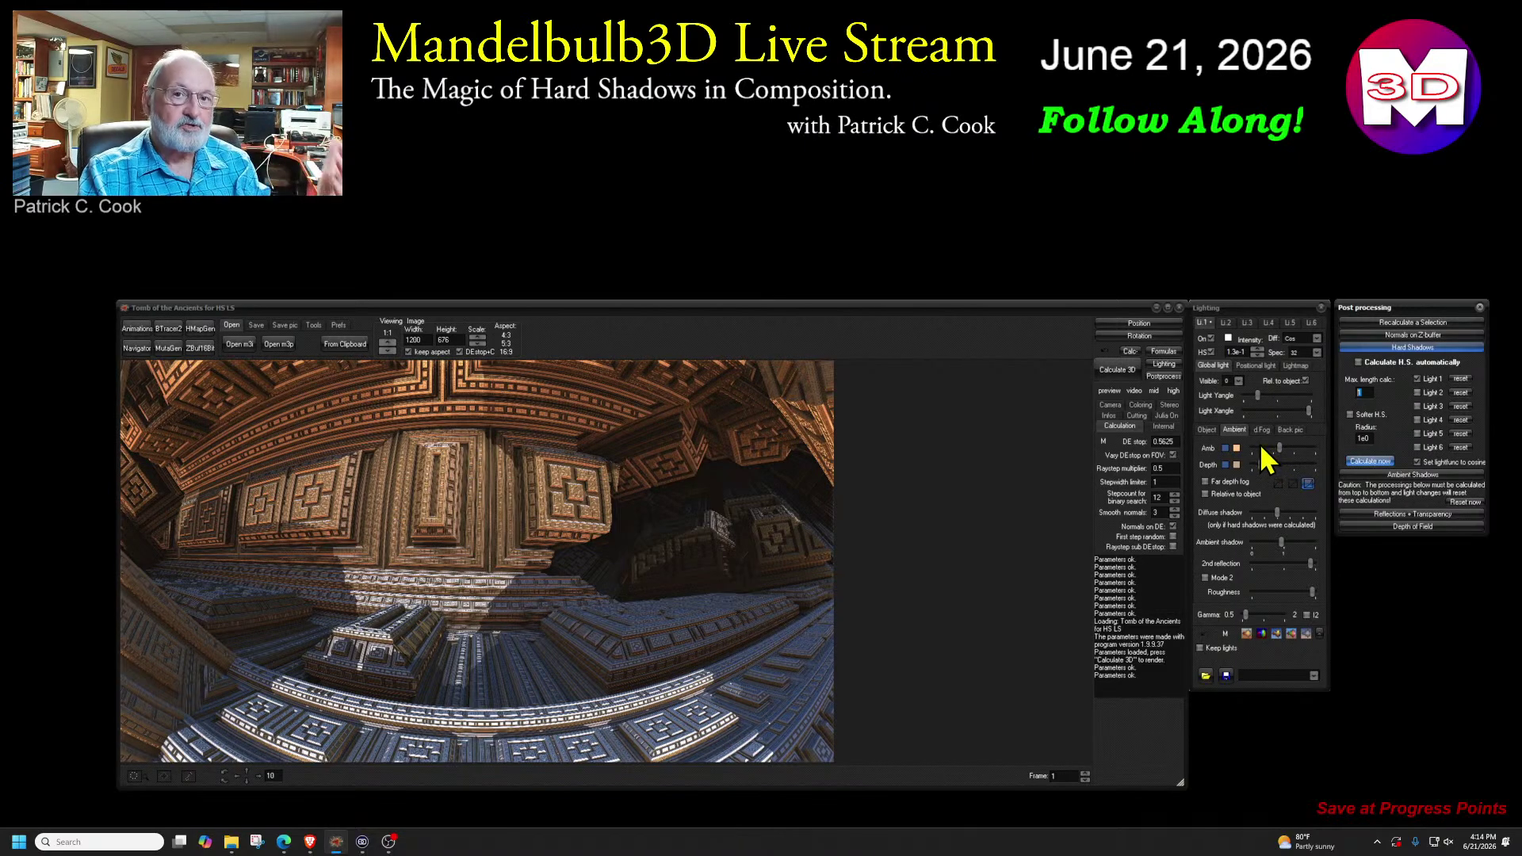
- Deselect Light 1 for hard shadows and try calculating them with no light selected
click(1418, 381)
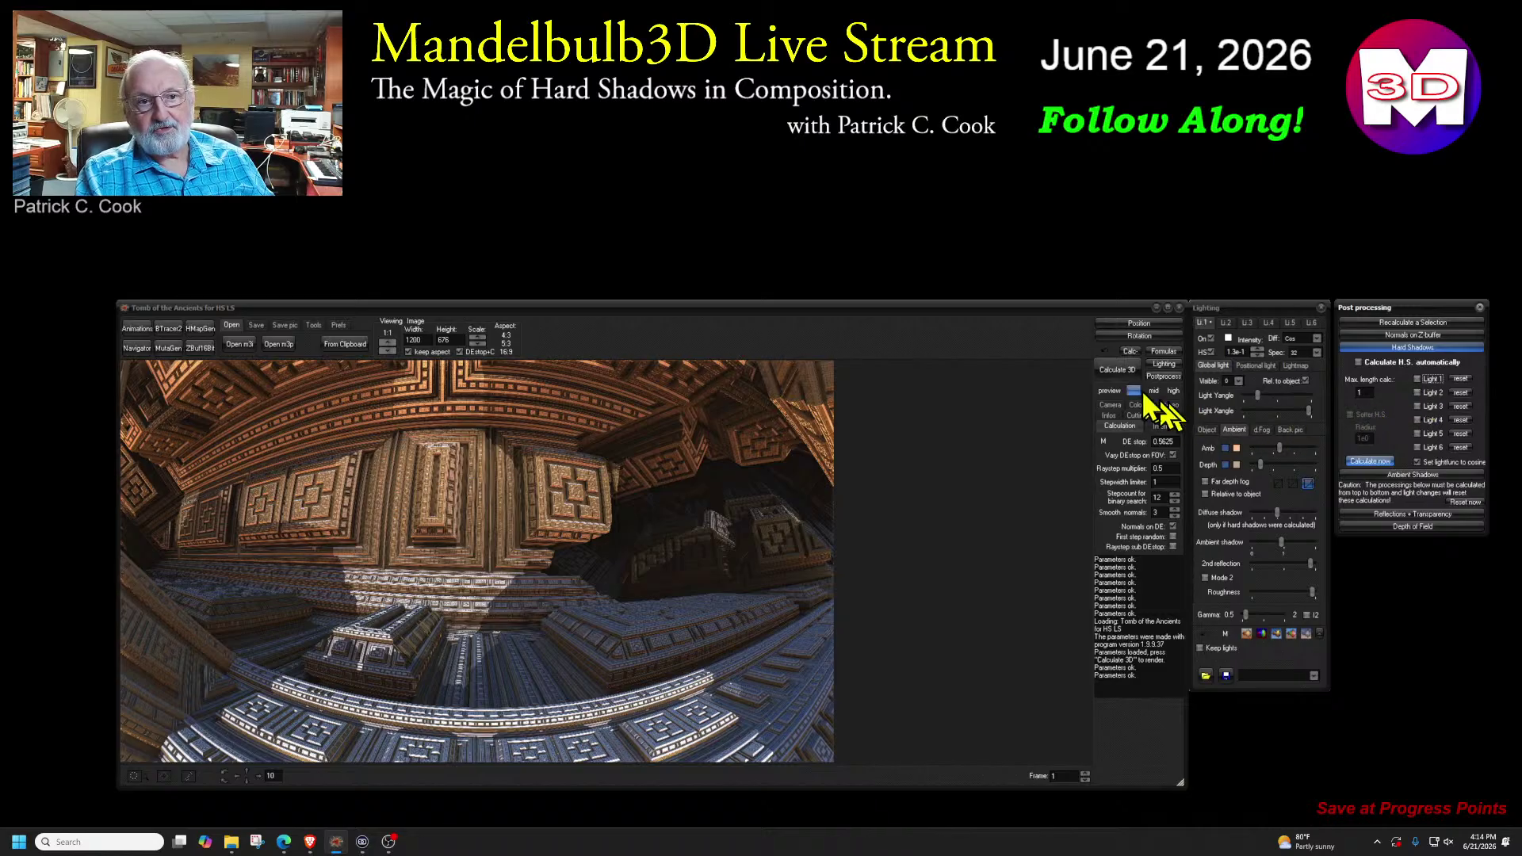
click(1368, 460)
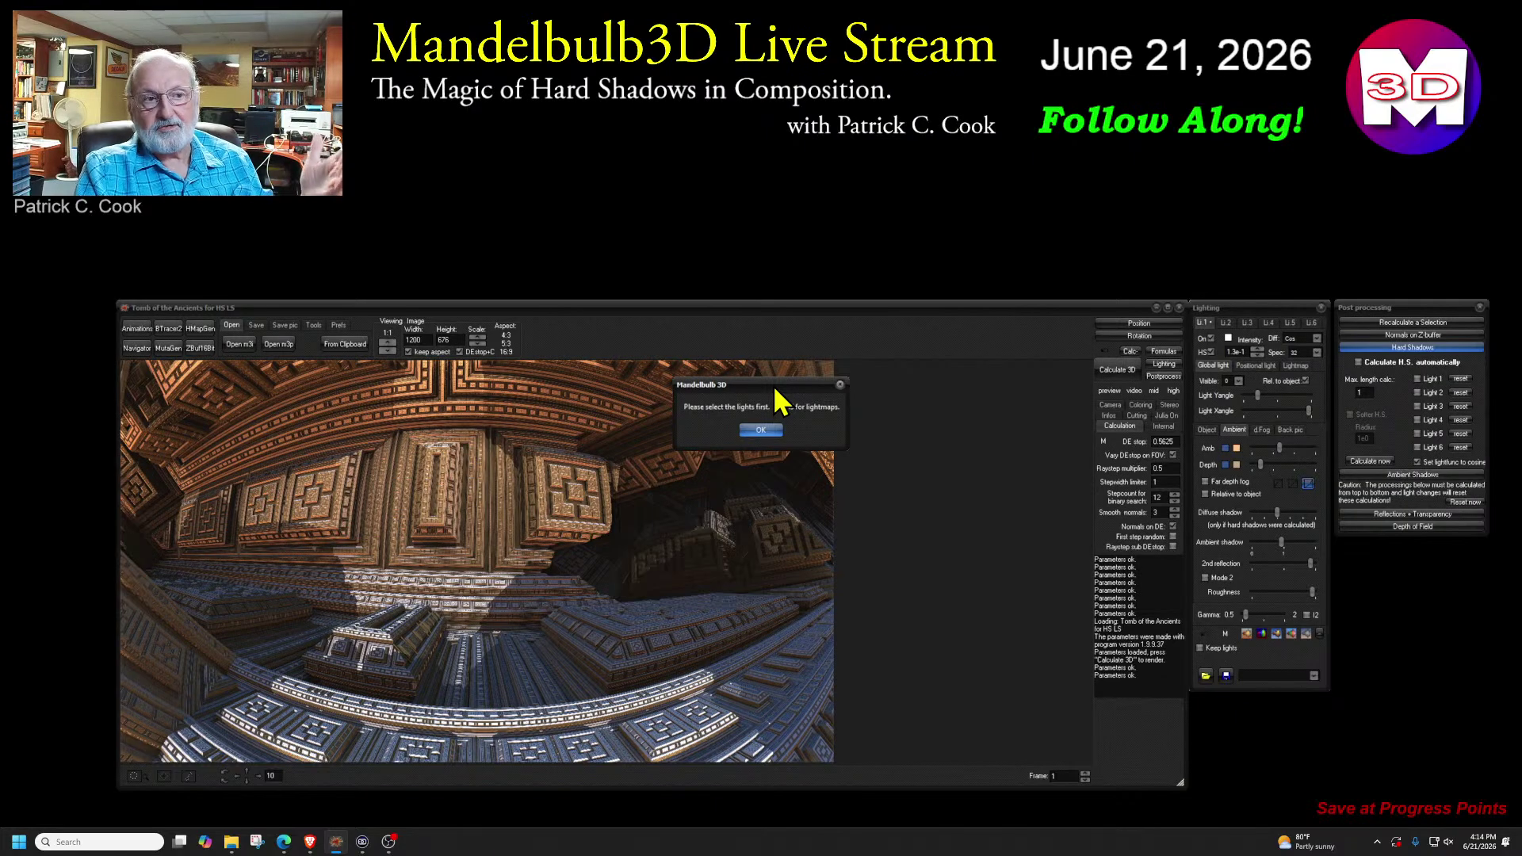
click(768, 429)
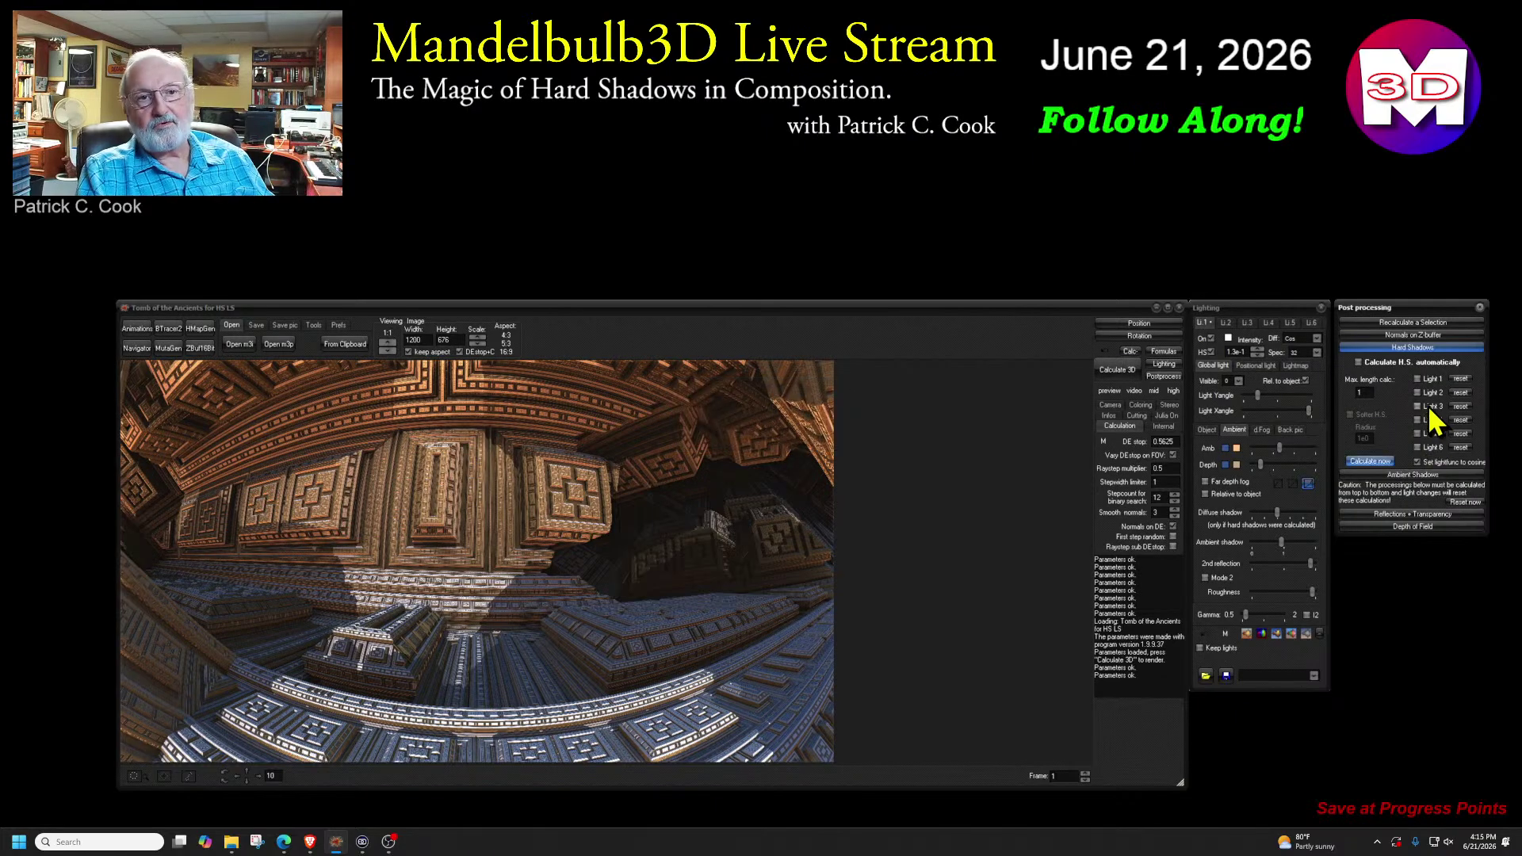
- Select Light 2 for hard shadows, show its lighting settings, and recalculate the 3D render
click(1419, 393)
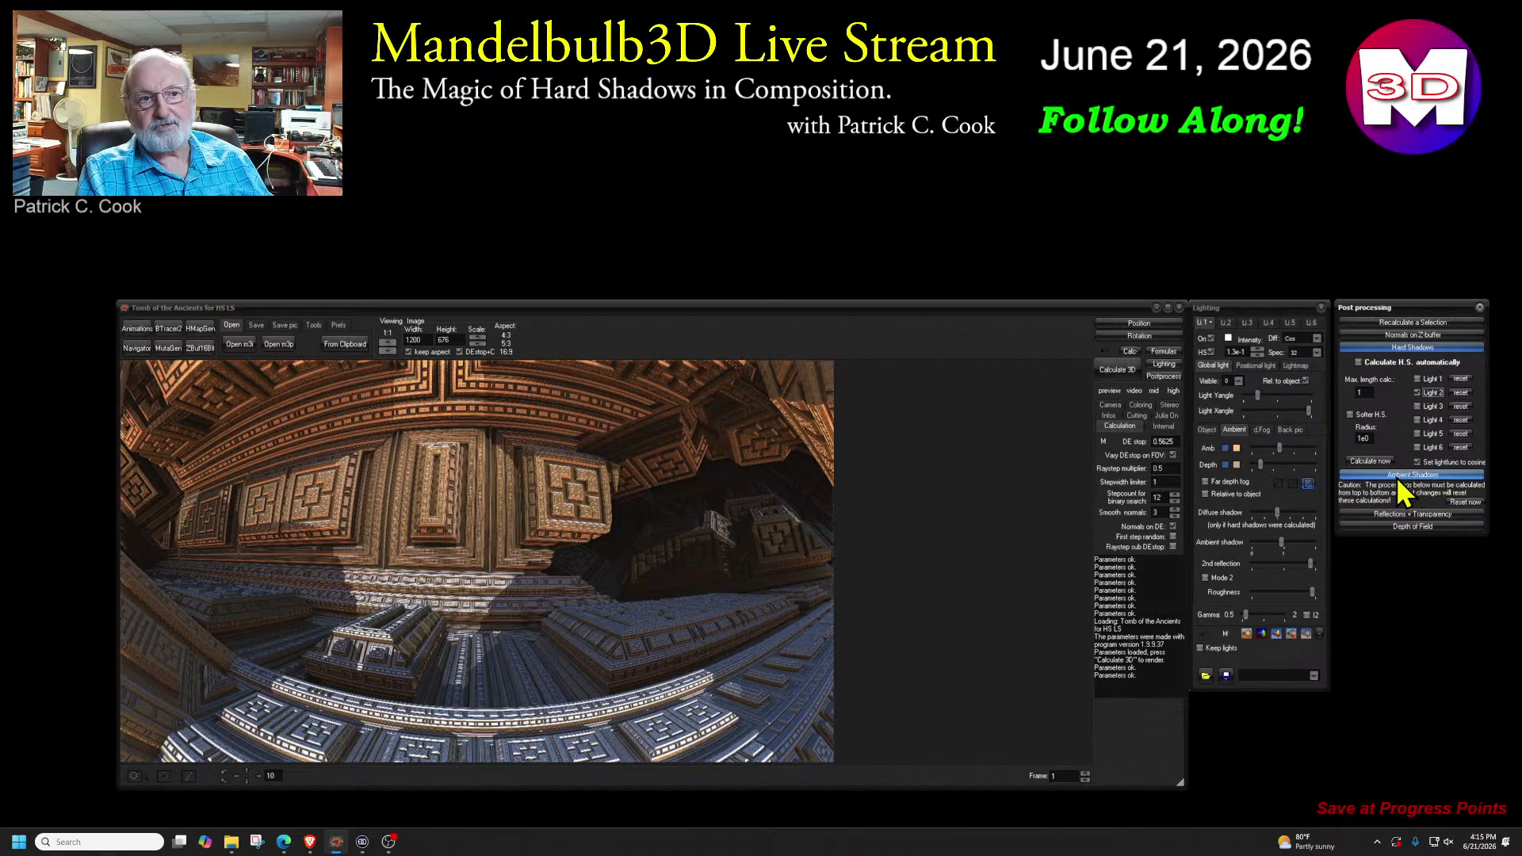
click(1227, 323)
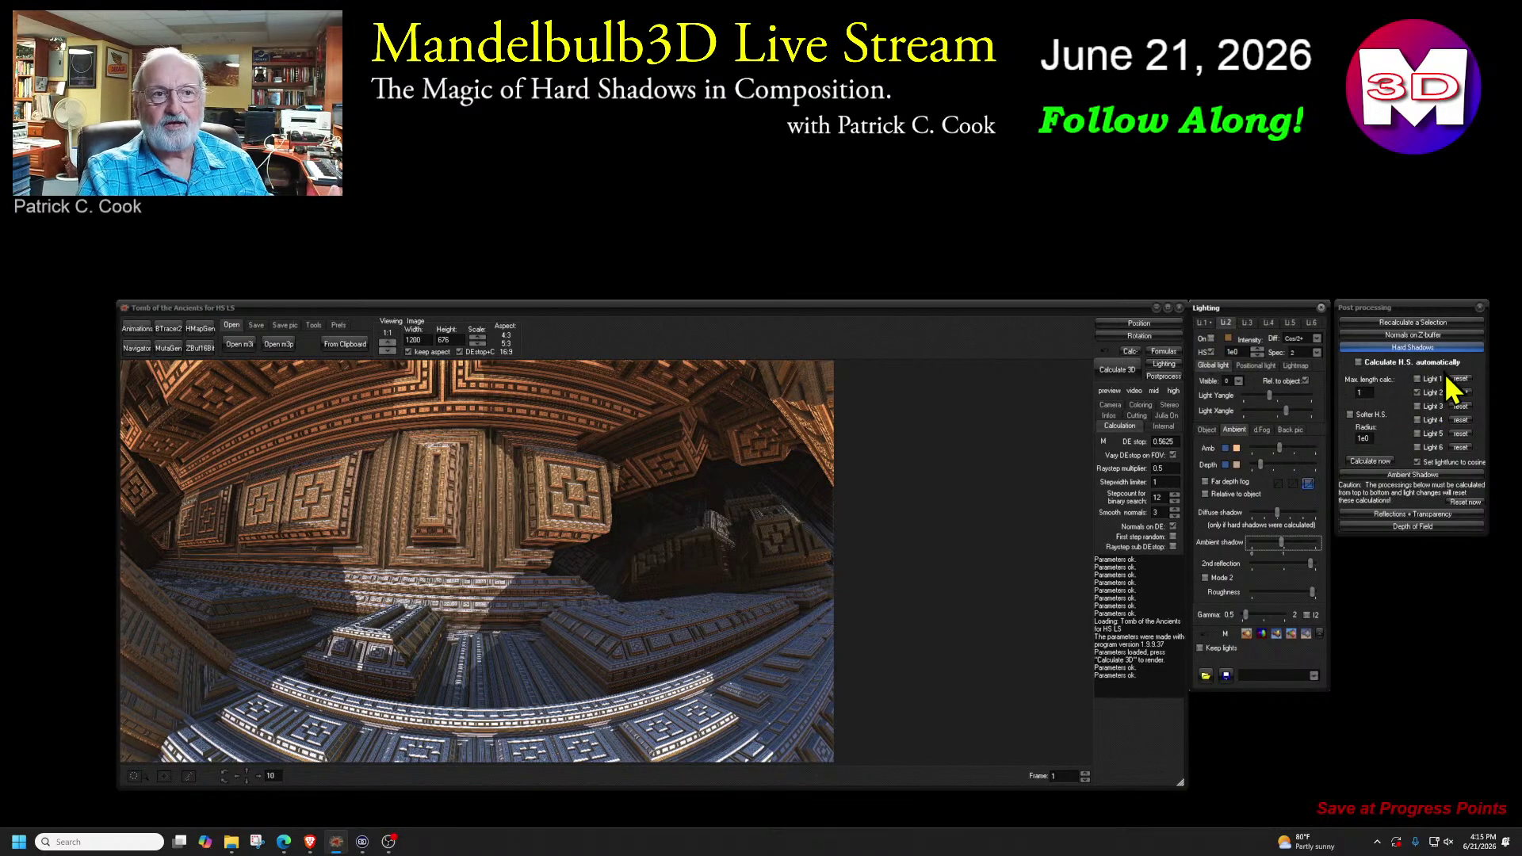
click(1125, 371)
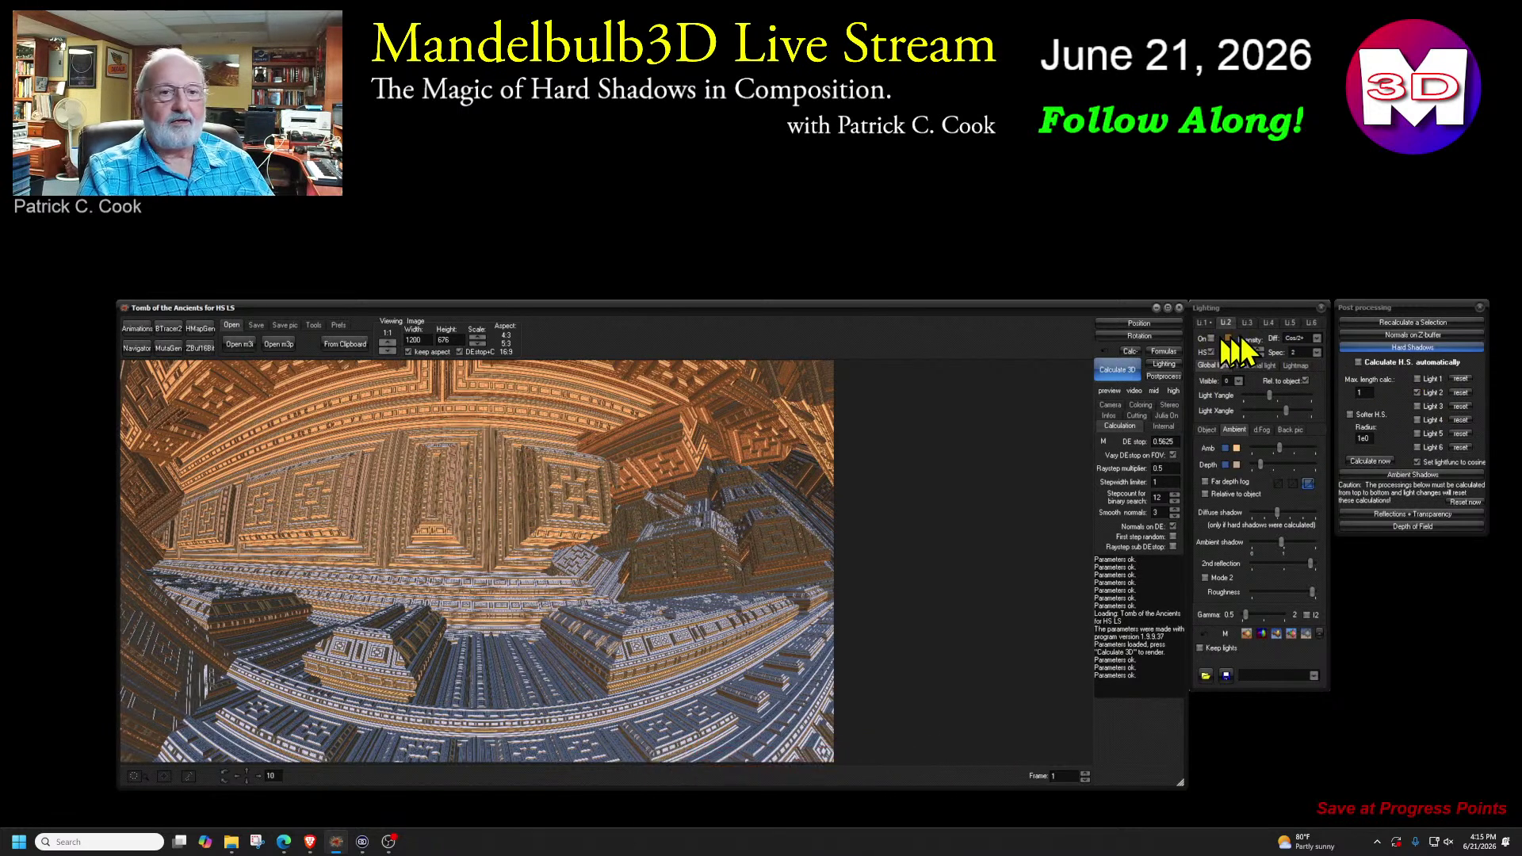
- Return to Light 1's settings, make it the only light selected for hard shadows, and calculate them
click(1202, 323)
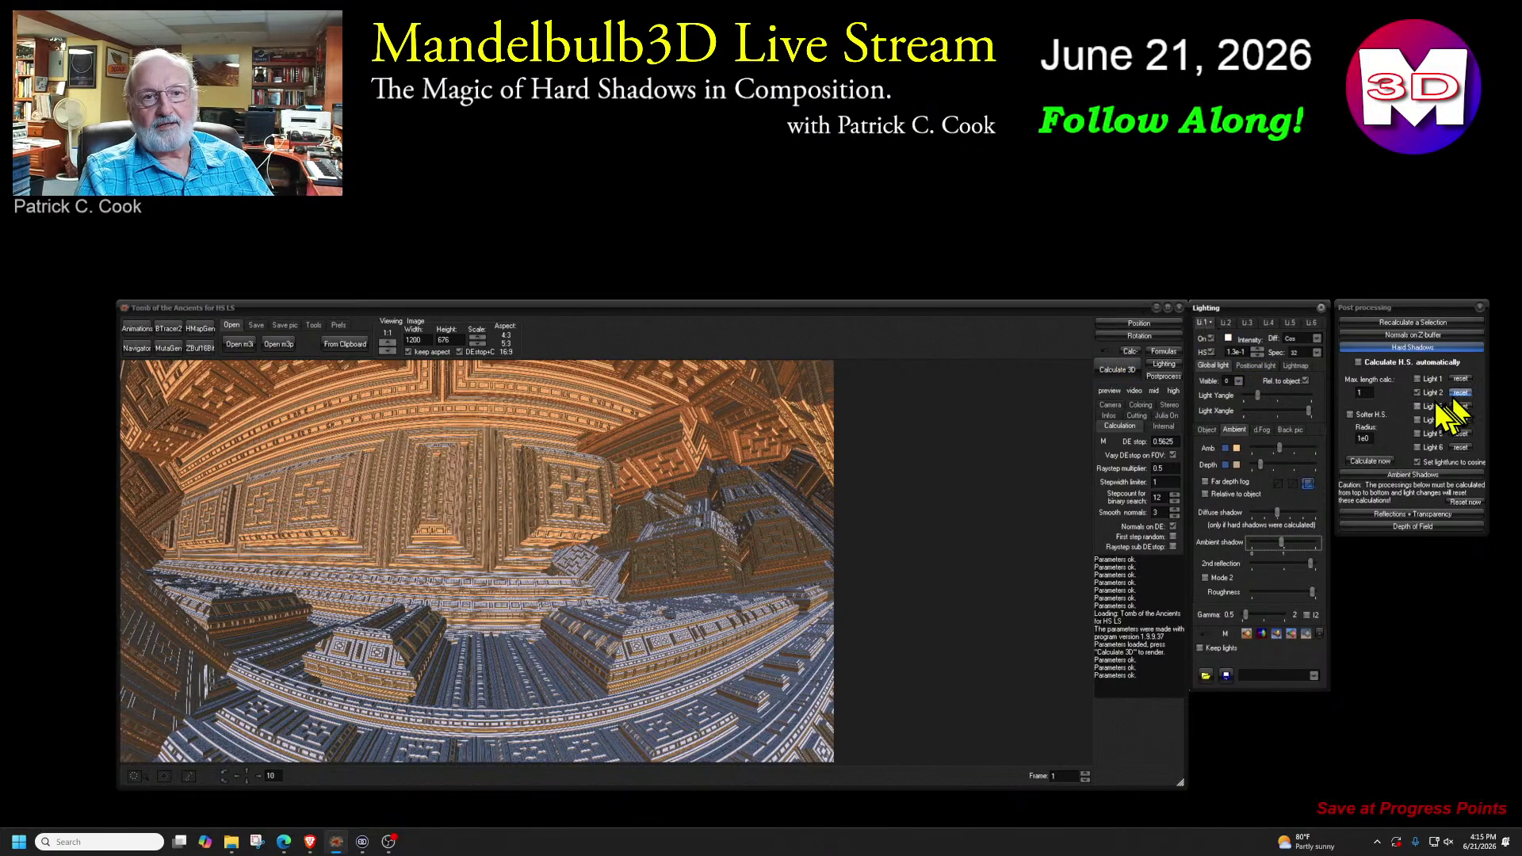
click(1418, 380)
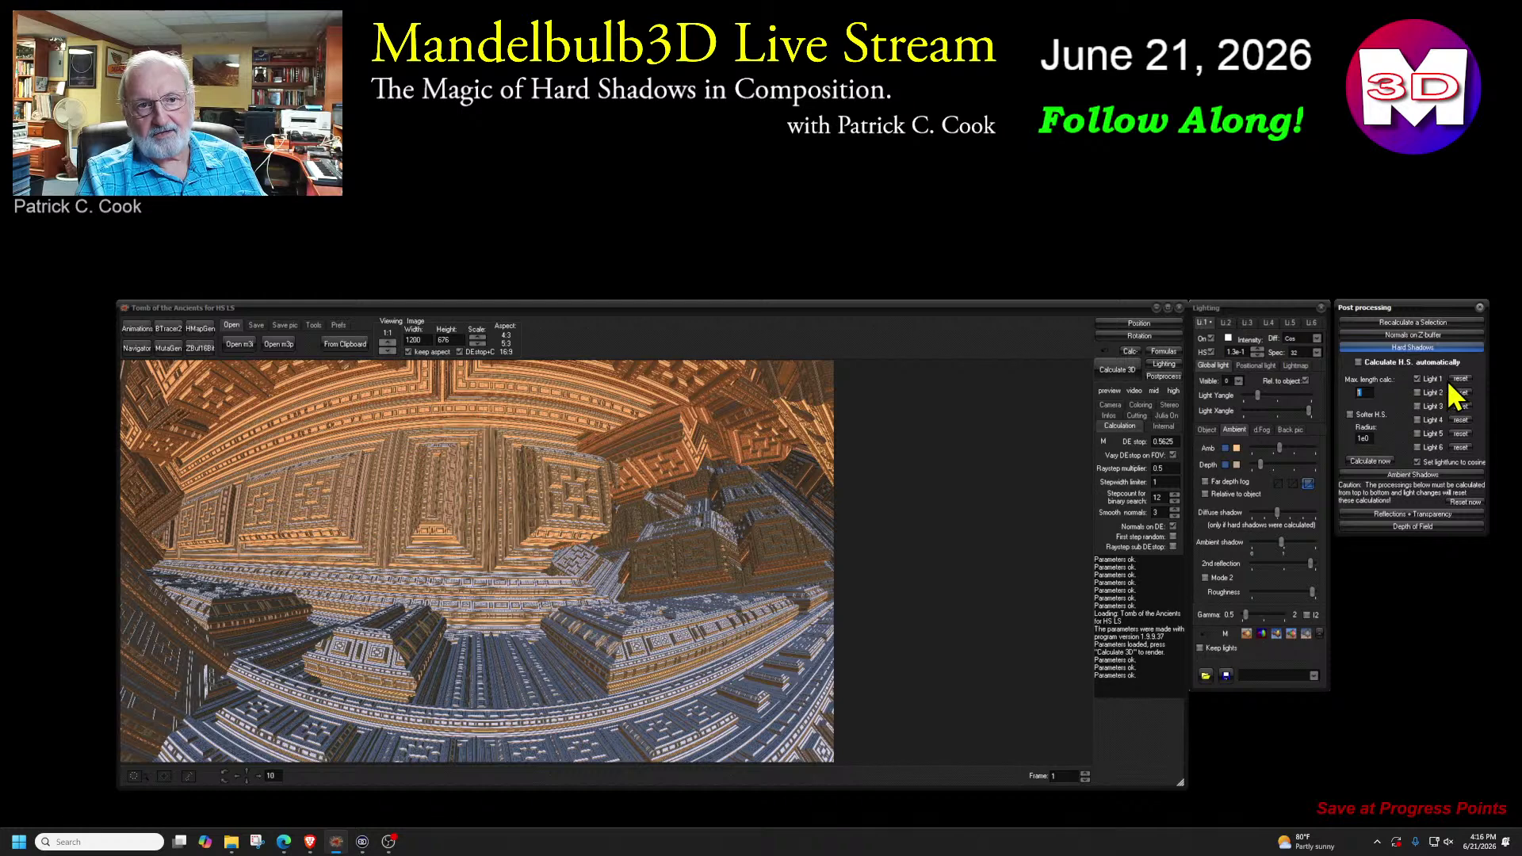
click(1370, 460)
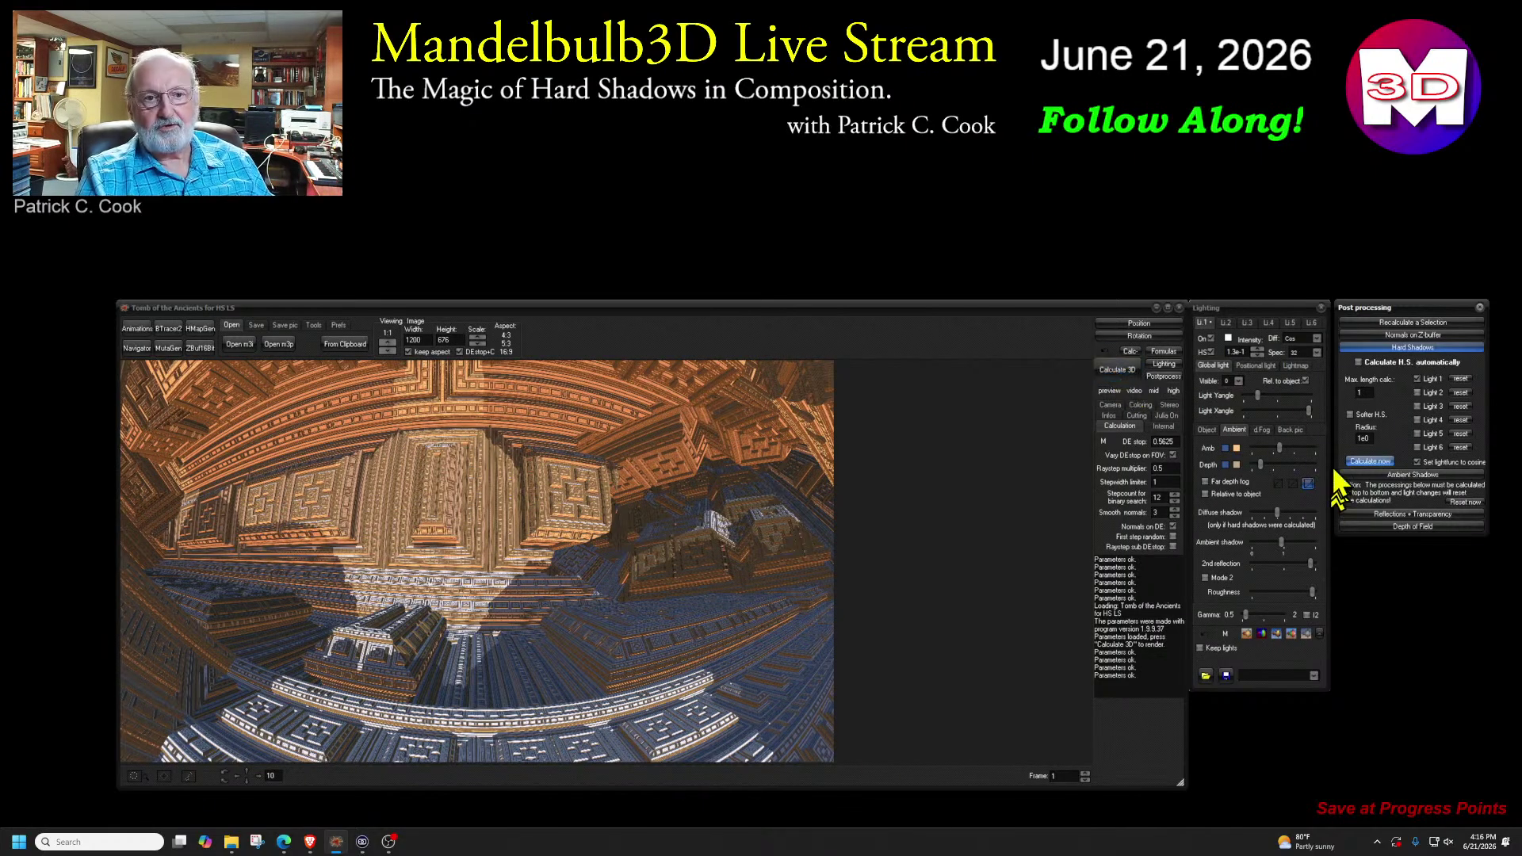
click(1376, 461)
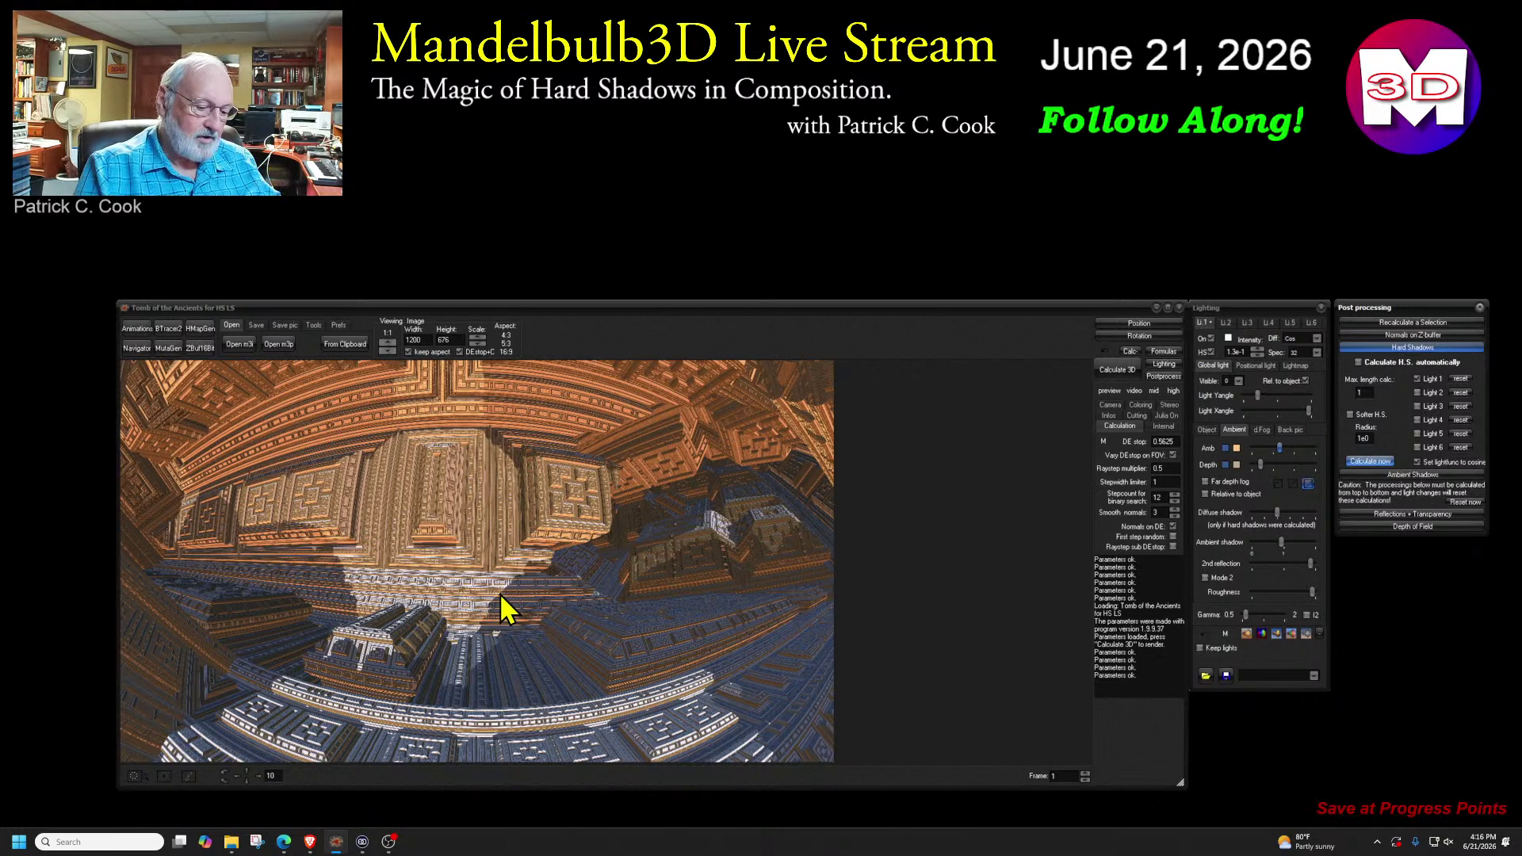
- Draw freehand lines over the render to mark the edges of the lit area around the small tomb
mouse_move(468, 664)
mouse_down()
mouse_move(508, 635)
mouse_move(448, 602)
mouse_move(555, 586)
mouse_up()
mouse_move(361, 642)
mouse_down()
mouse_move(357, 527)
mouse_move(190, 460)
mouse_up()
drag(388, 602, 230, 579)
drag(190, 462, 230, 582)
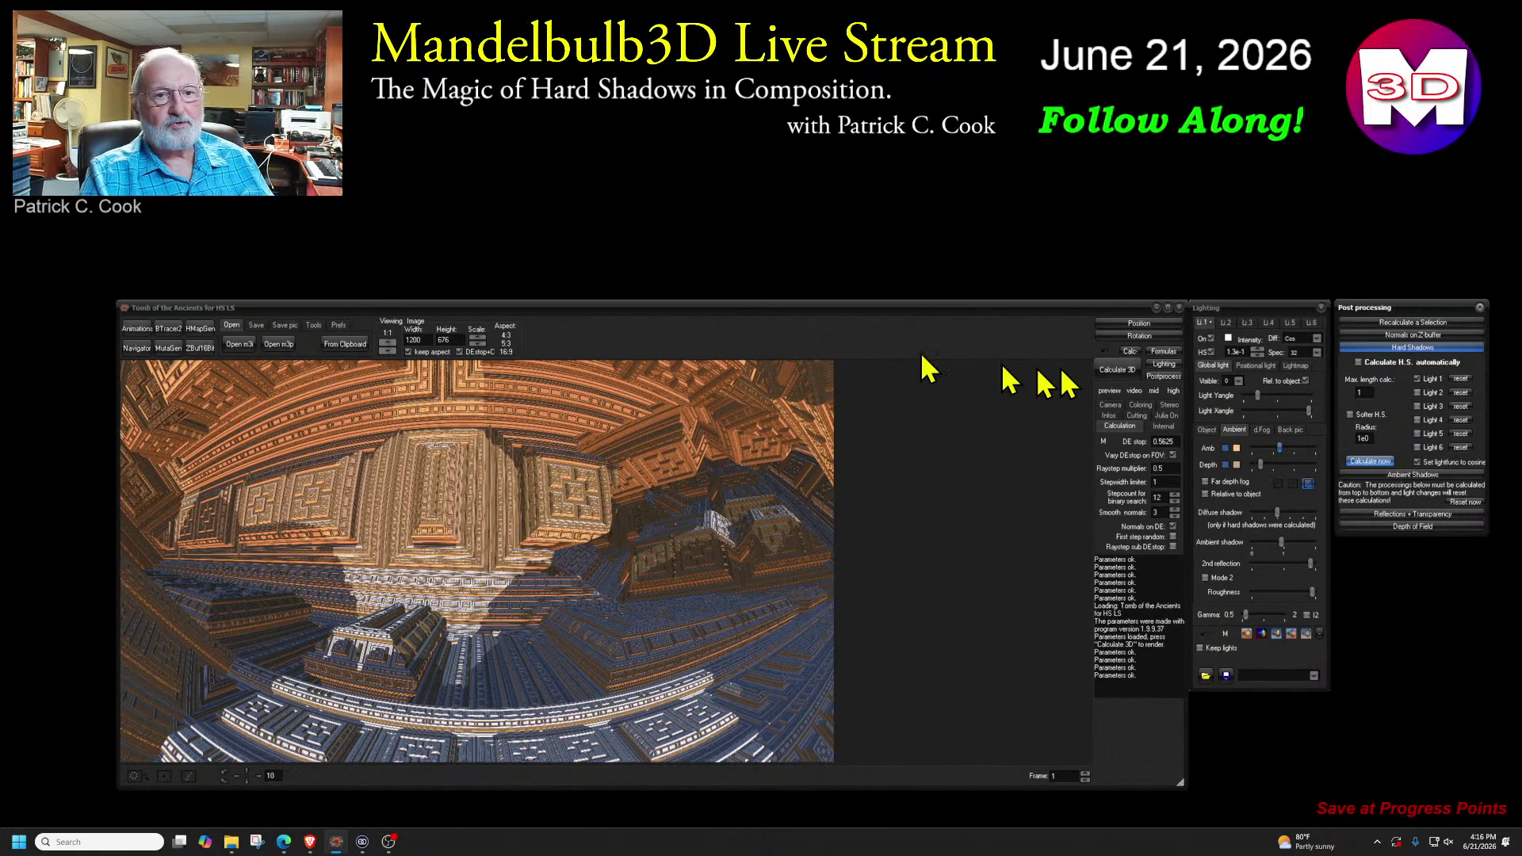
- Set the hard shadow maximum calculation length to 0 and calculate the shadows
double_click(1360, 392)
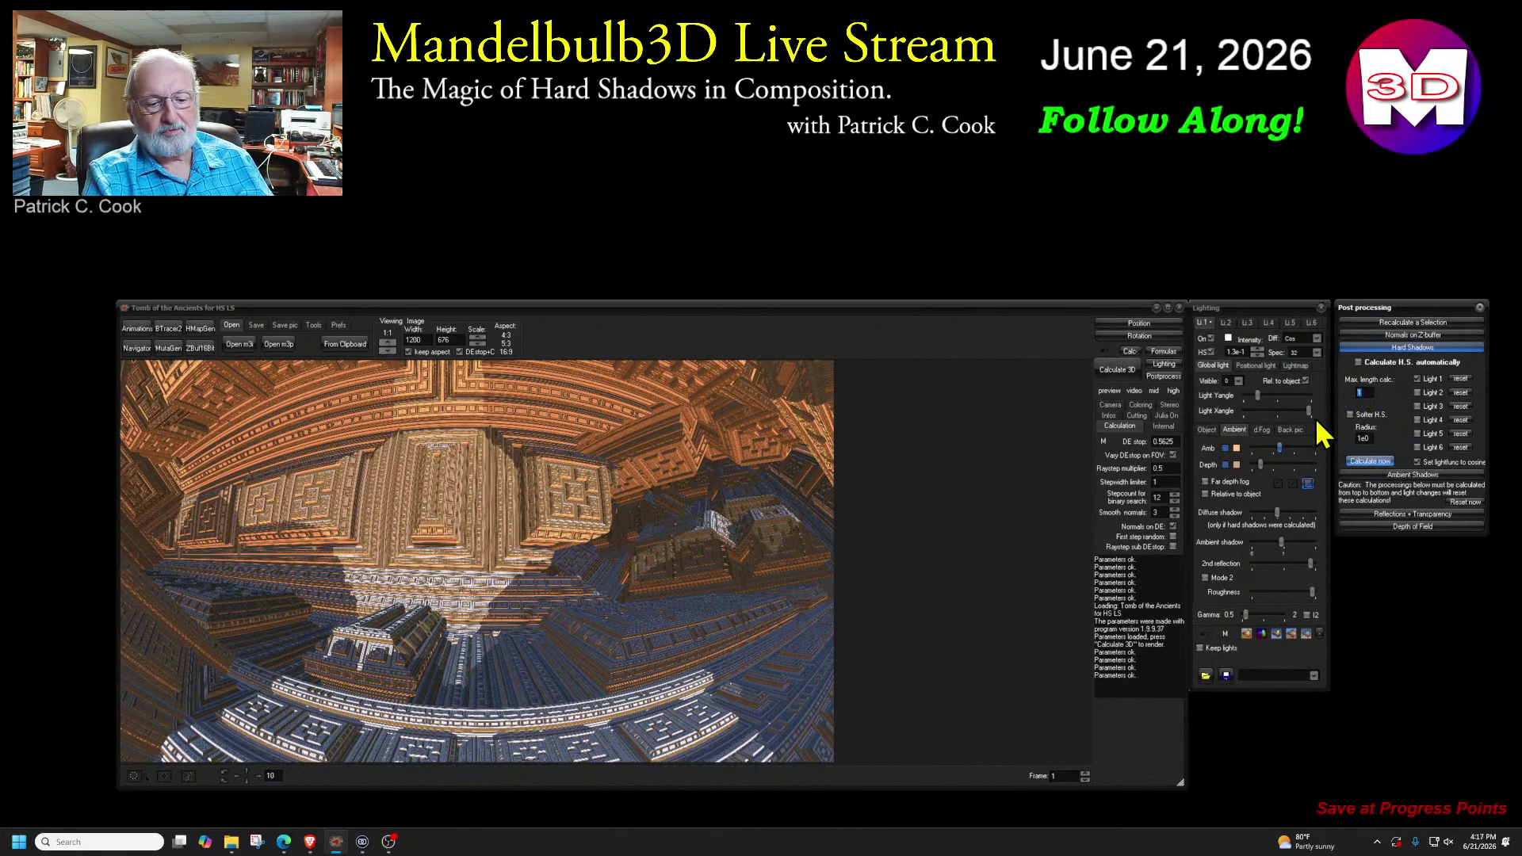
text(0)
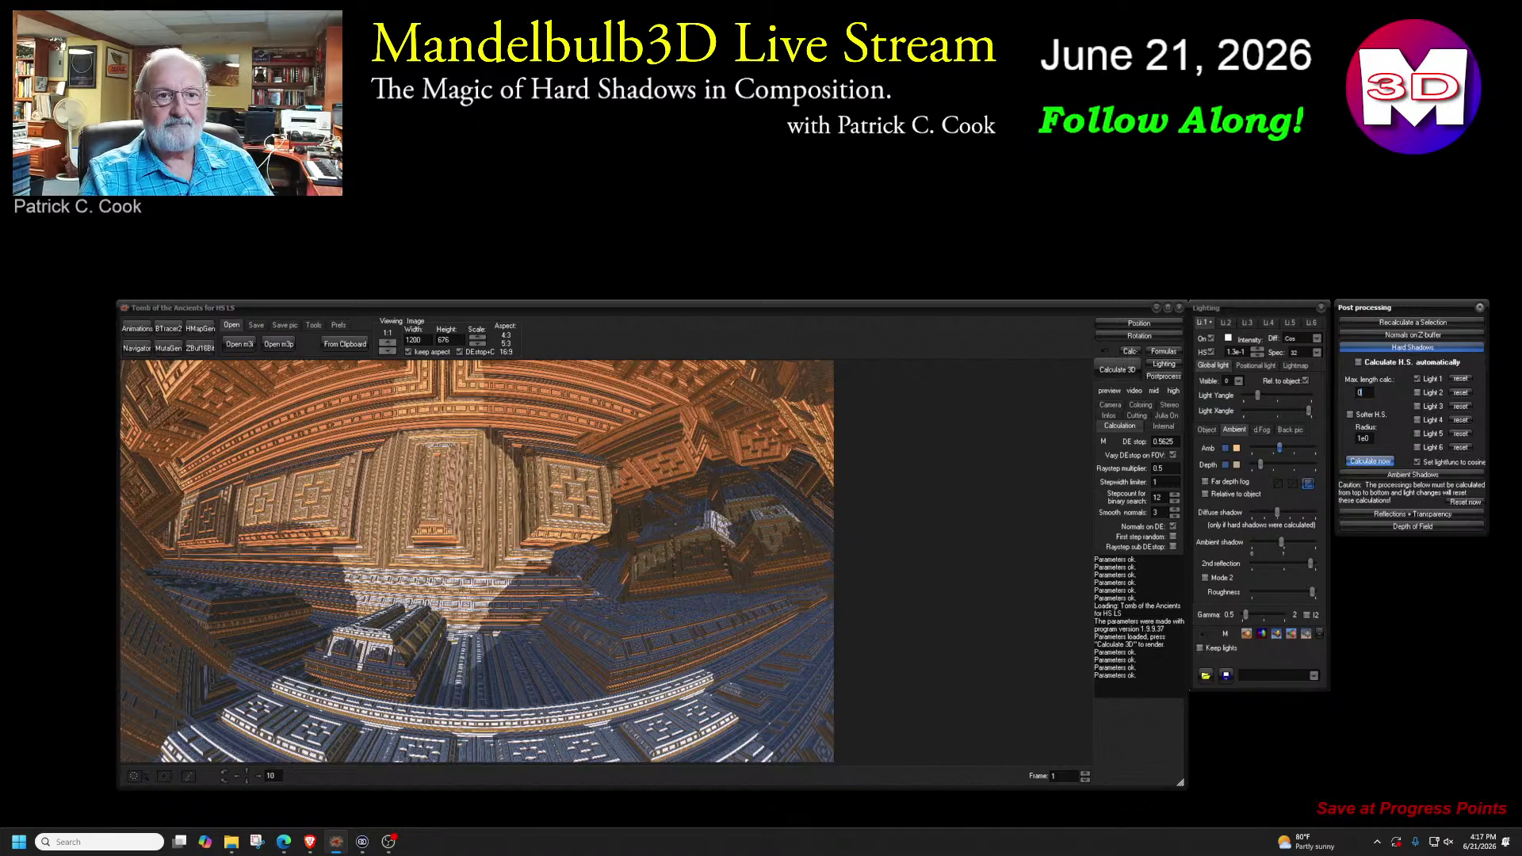
click(1369, 463)
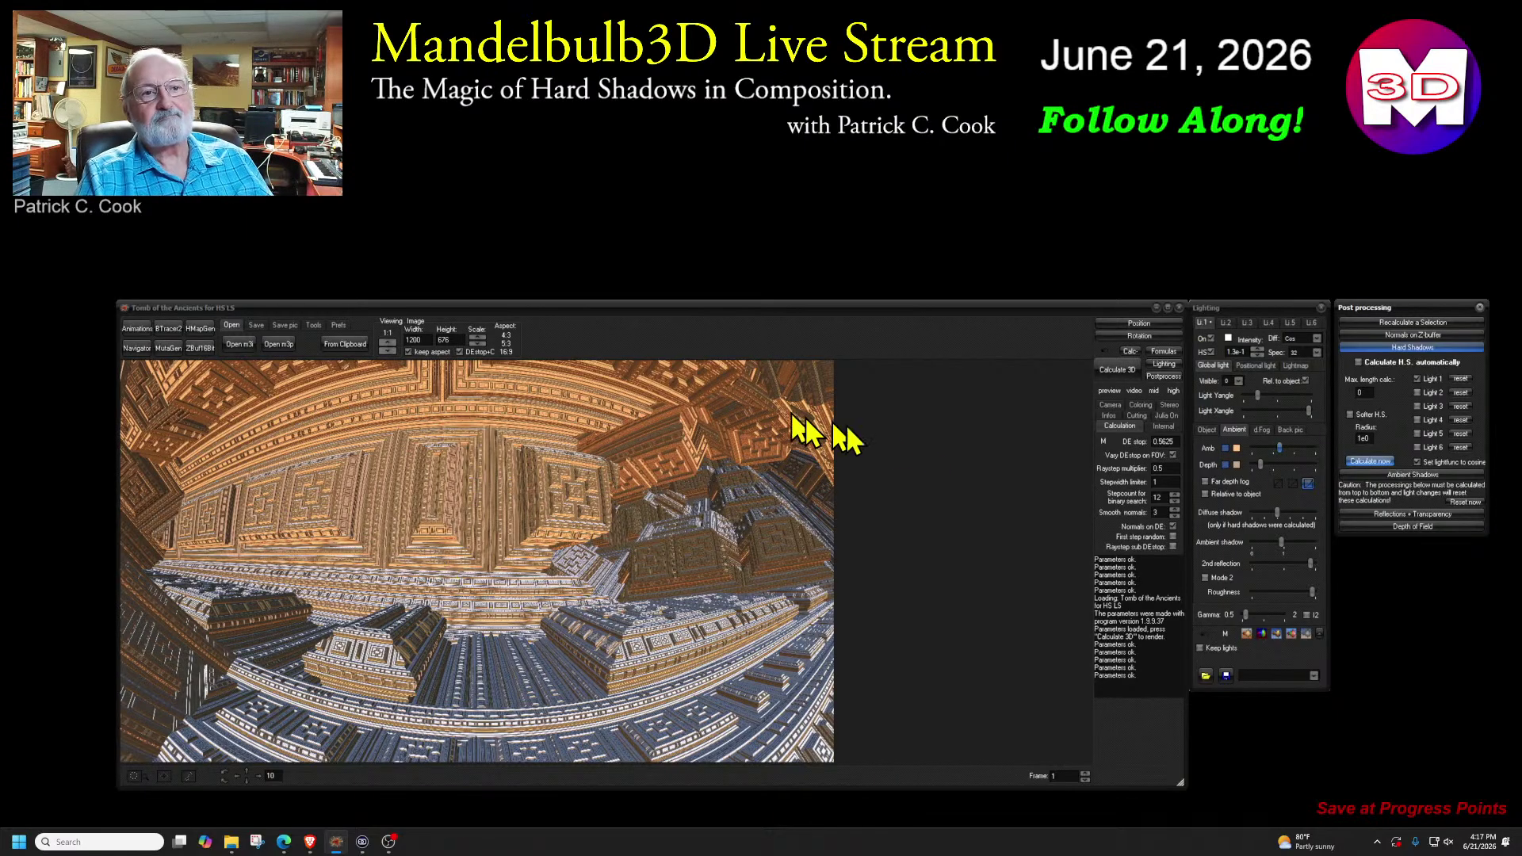
- Set the hard shadow maximum calculation length to 1 and recalculate the shadows
double_click(1359, 393)
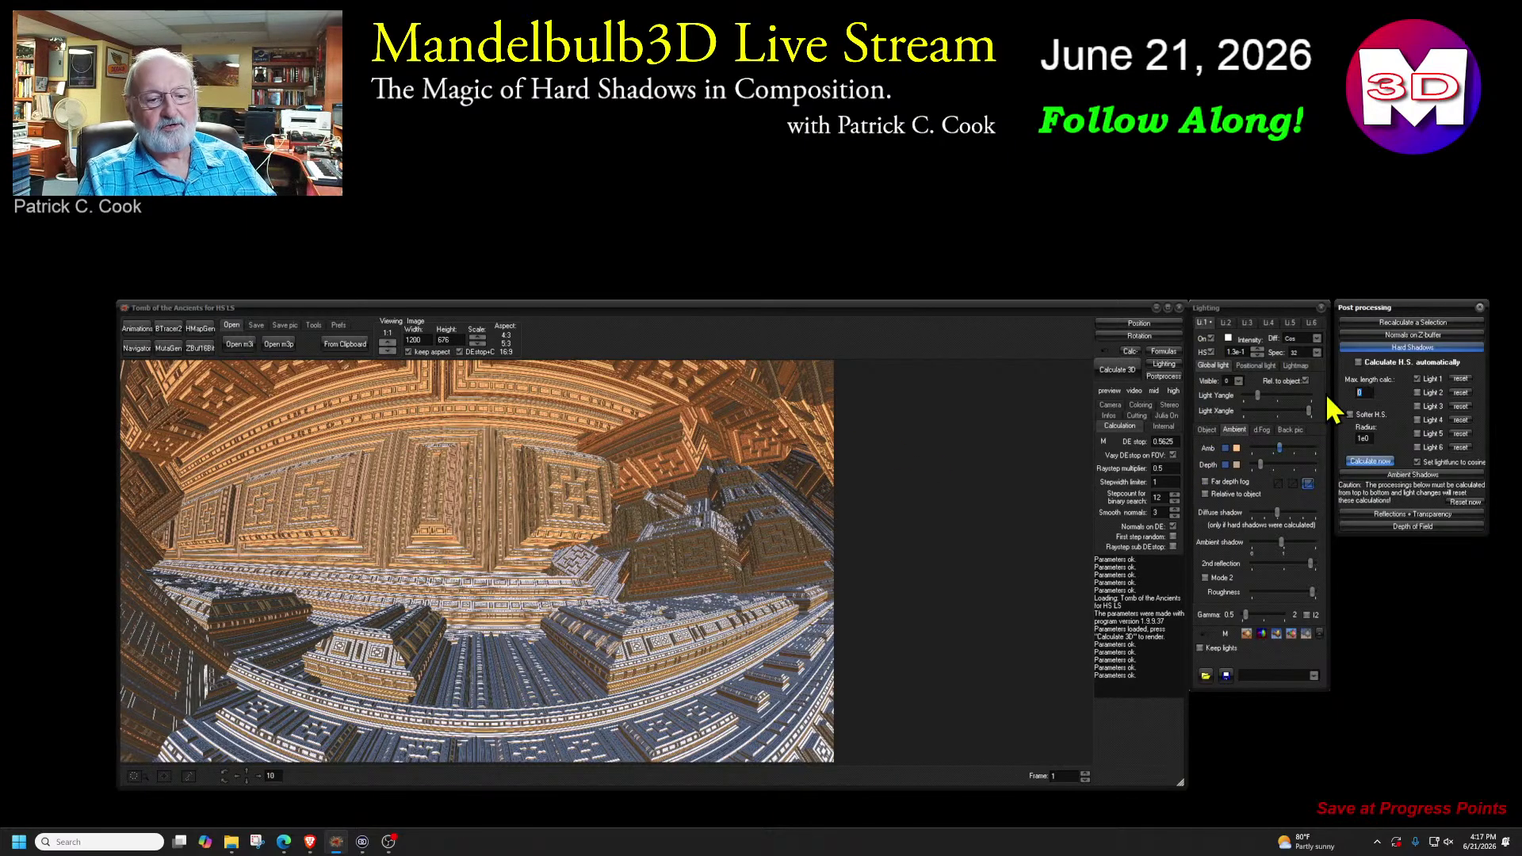
text(1)
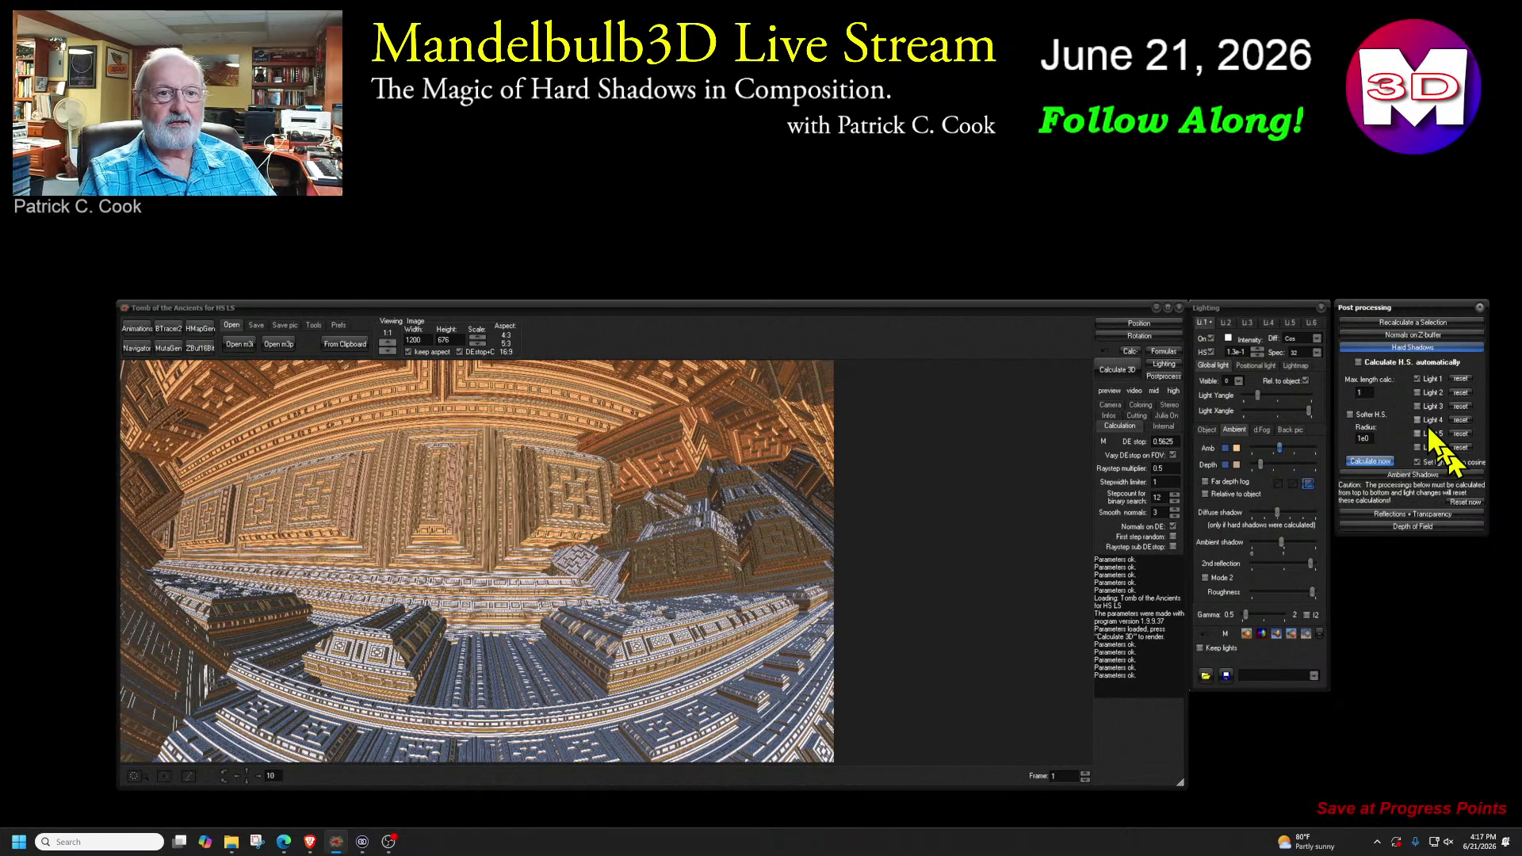
click(1362, 462)
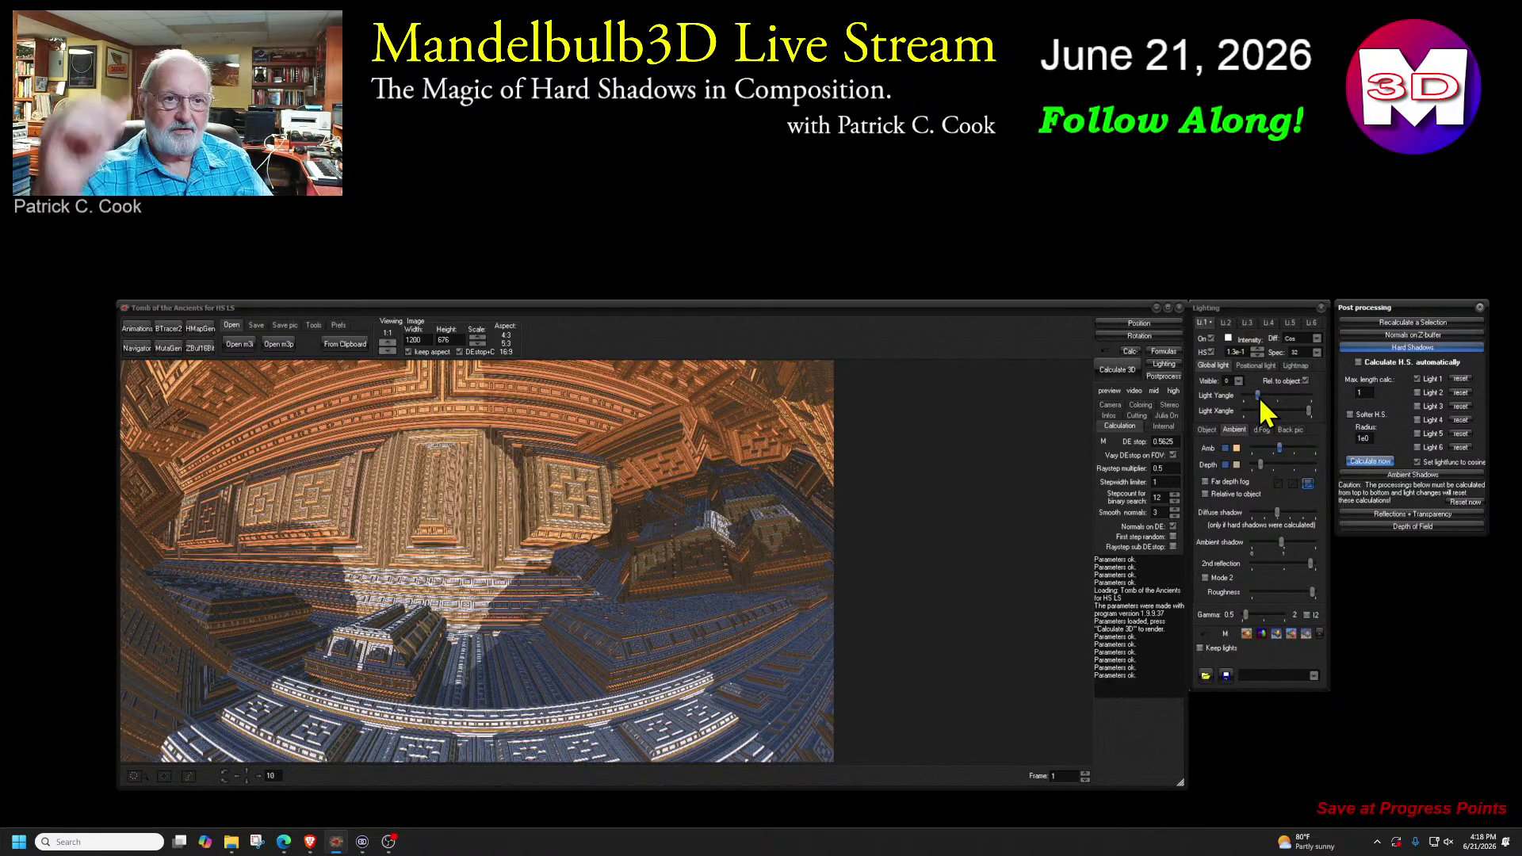
- Increase Light 1's Y angle slightly and trace the shadow edges on both sides of the small tomb in white
drag(1260, 398, 1271, 399)
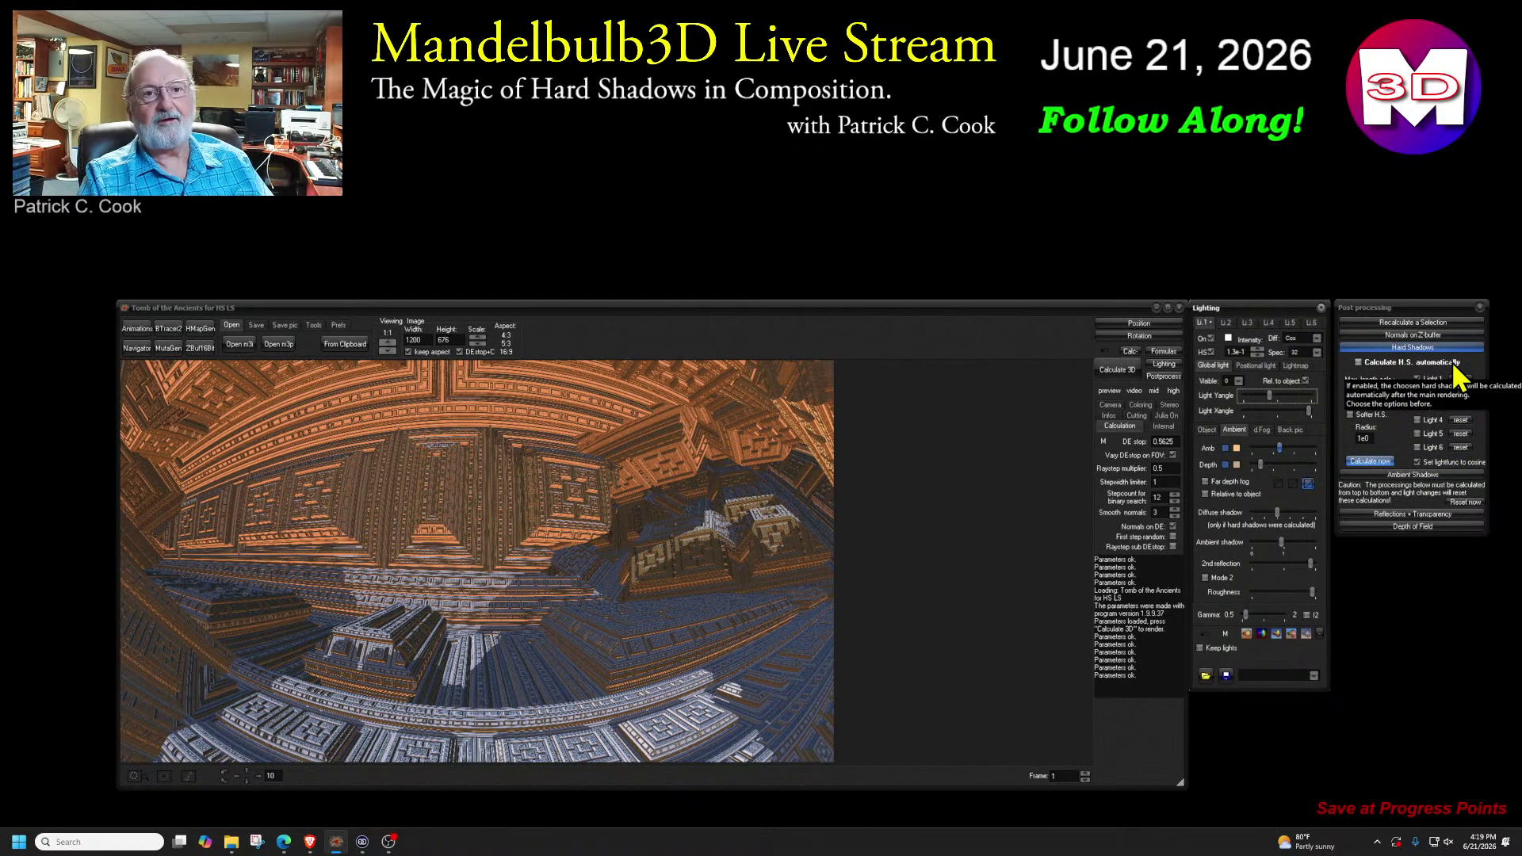
click(1374, 461)
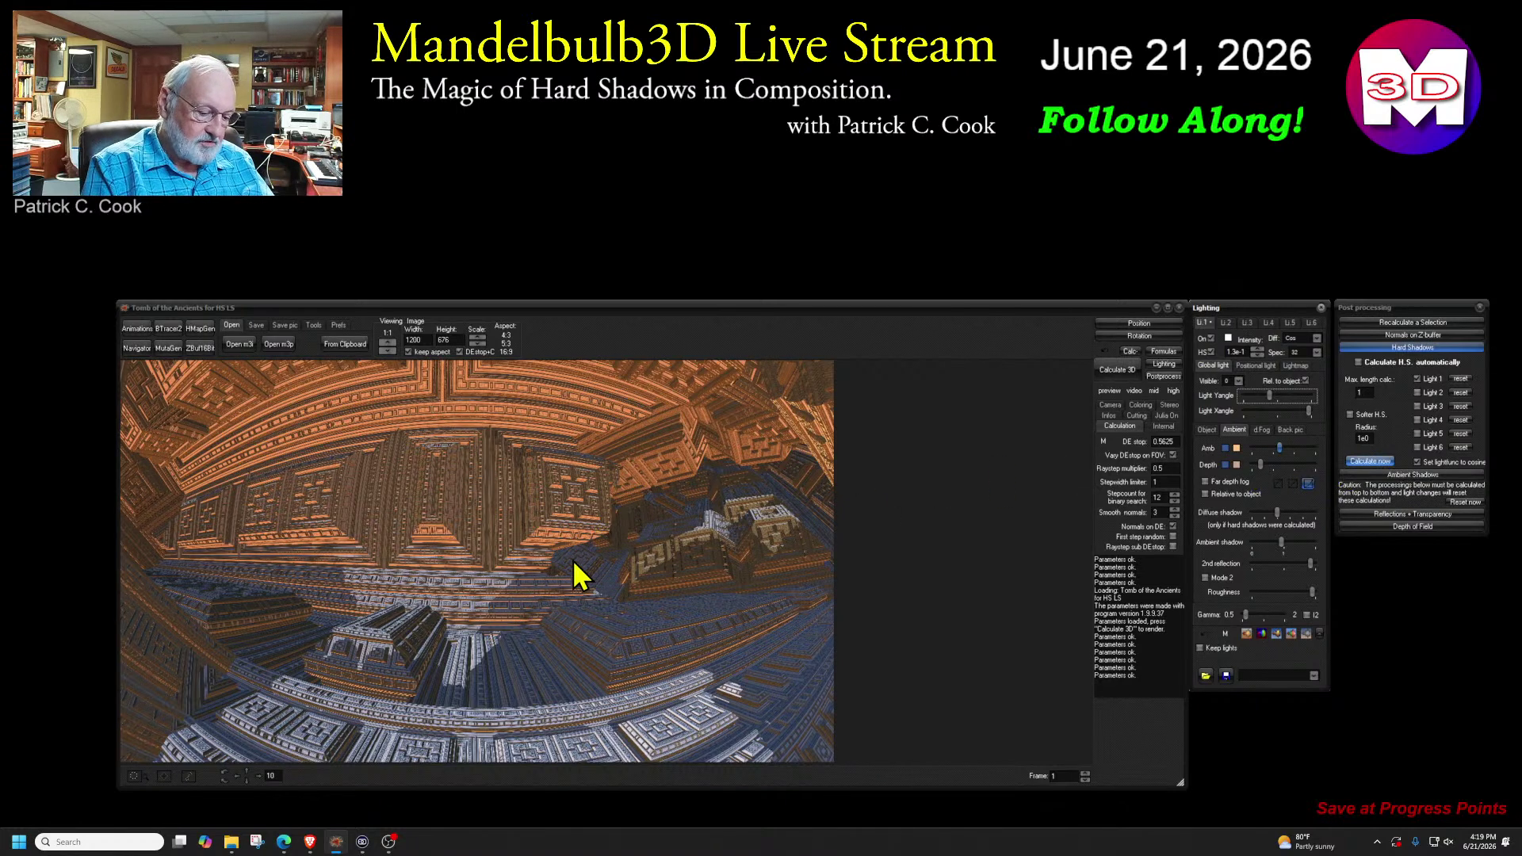
drag(465, 633, 541, 572)
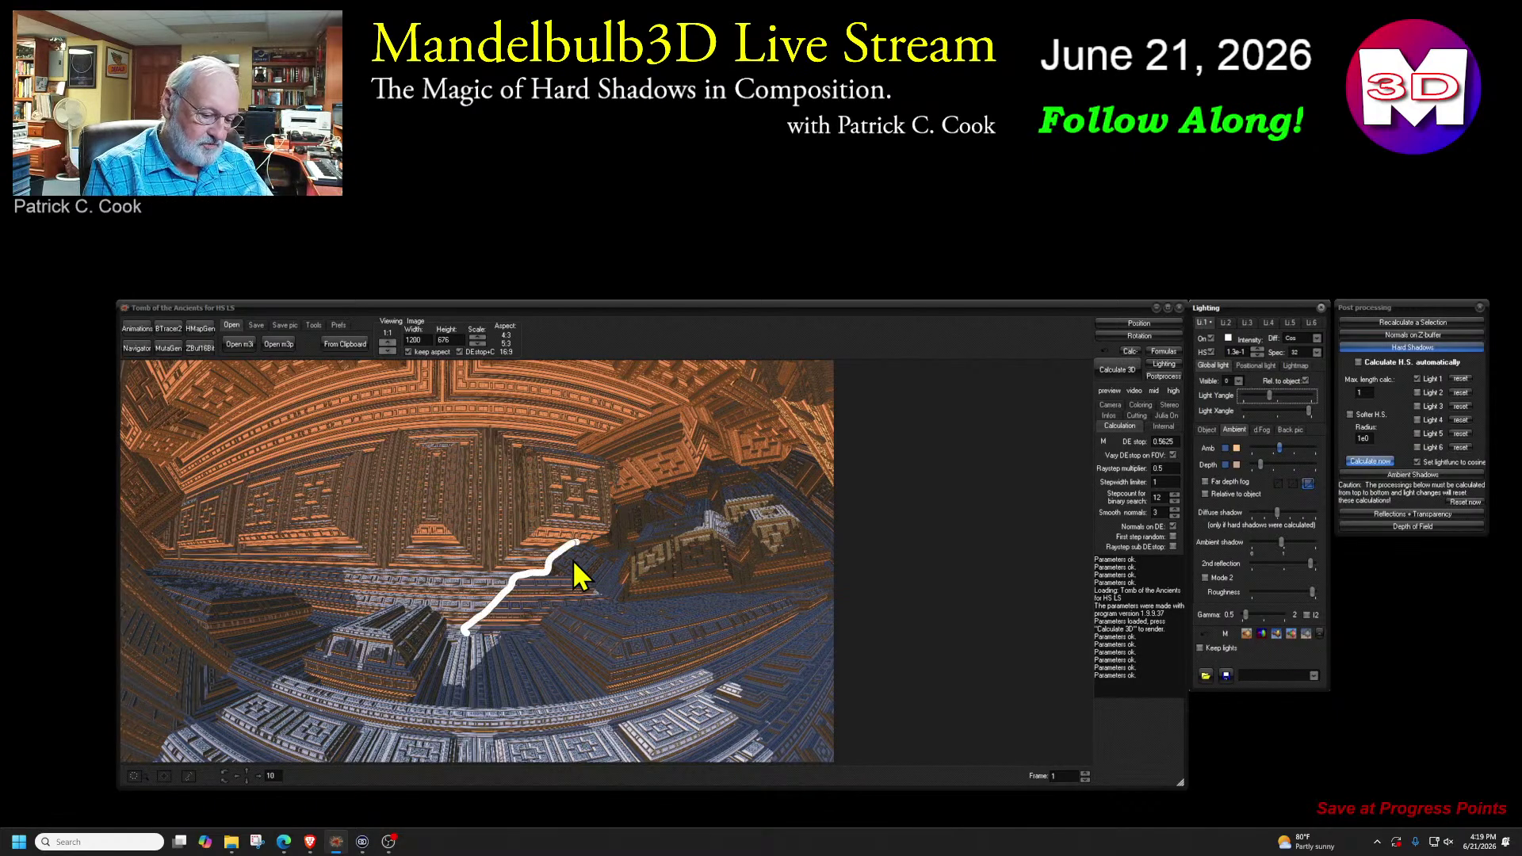
drag(333, 536, 369, 631)
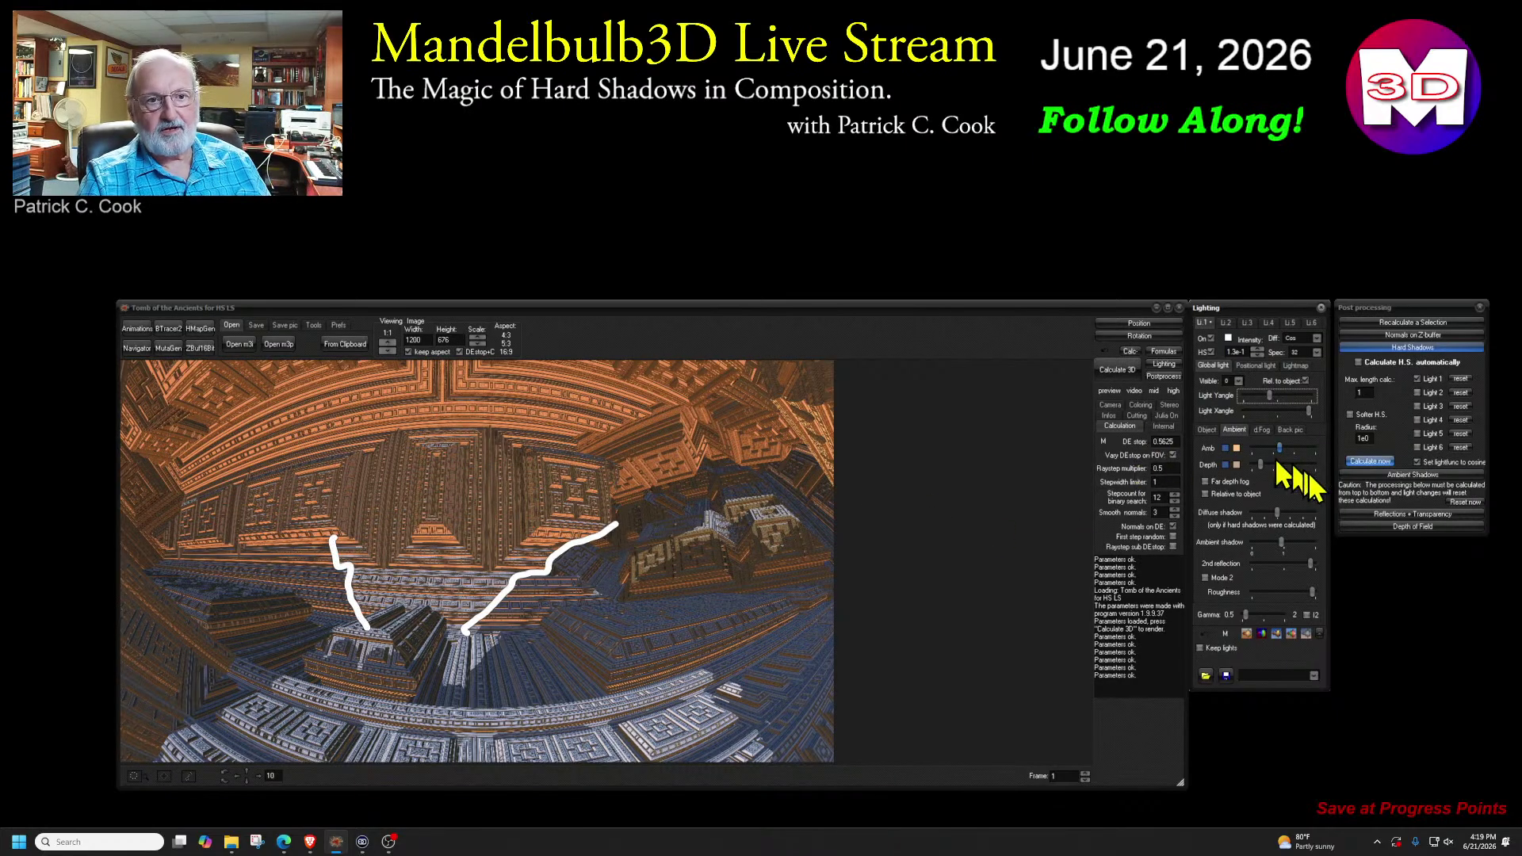
- Recalculate the hard shadows, reduce Light 1's Y and X angles slightly, and calculate the shadows again
click(1375, 463)
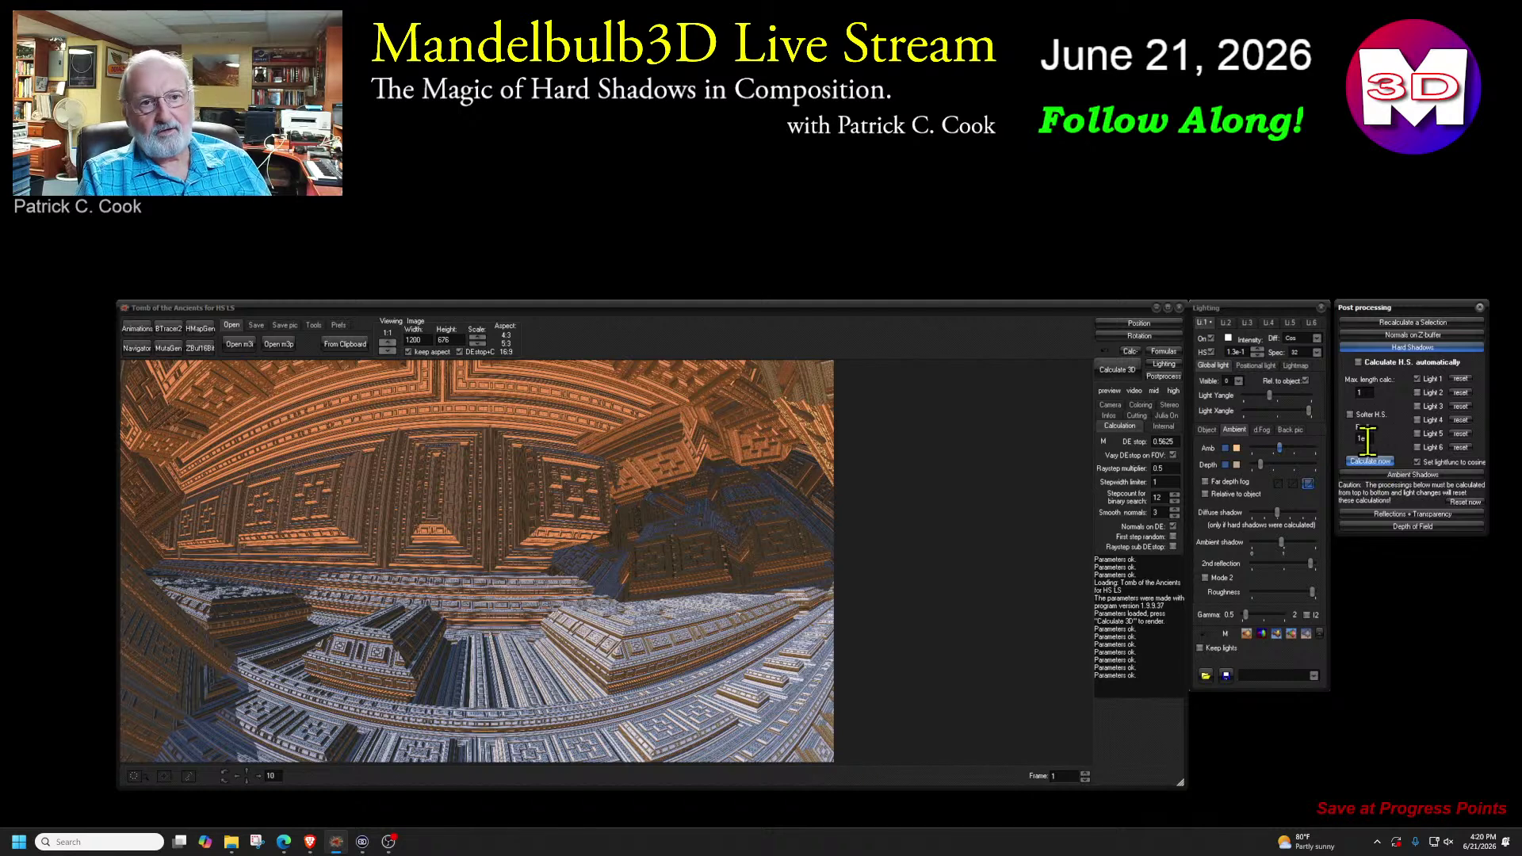
drag(1272, 399, 1294, 413)
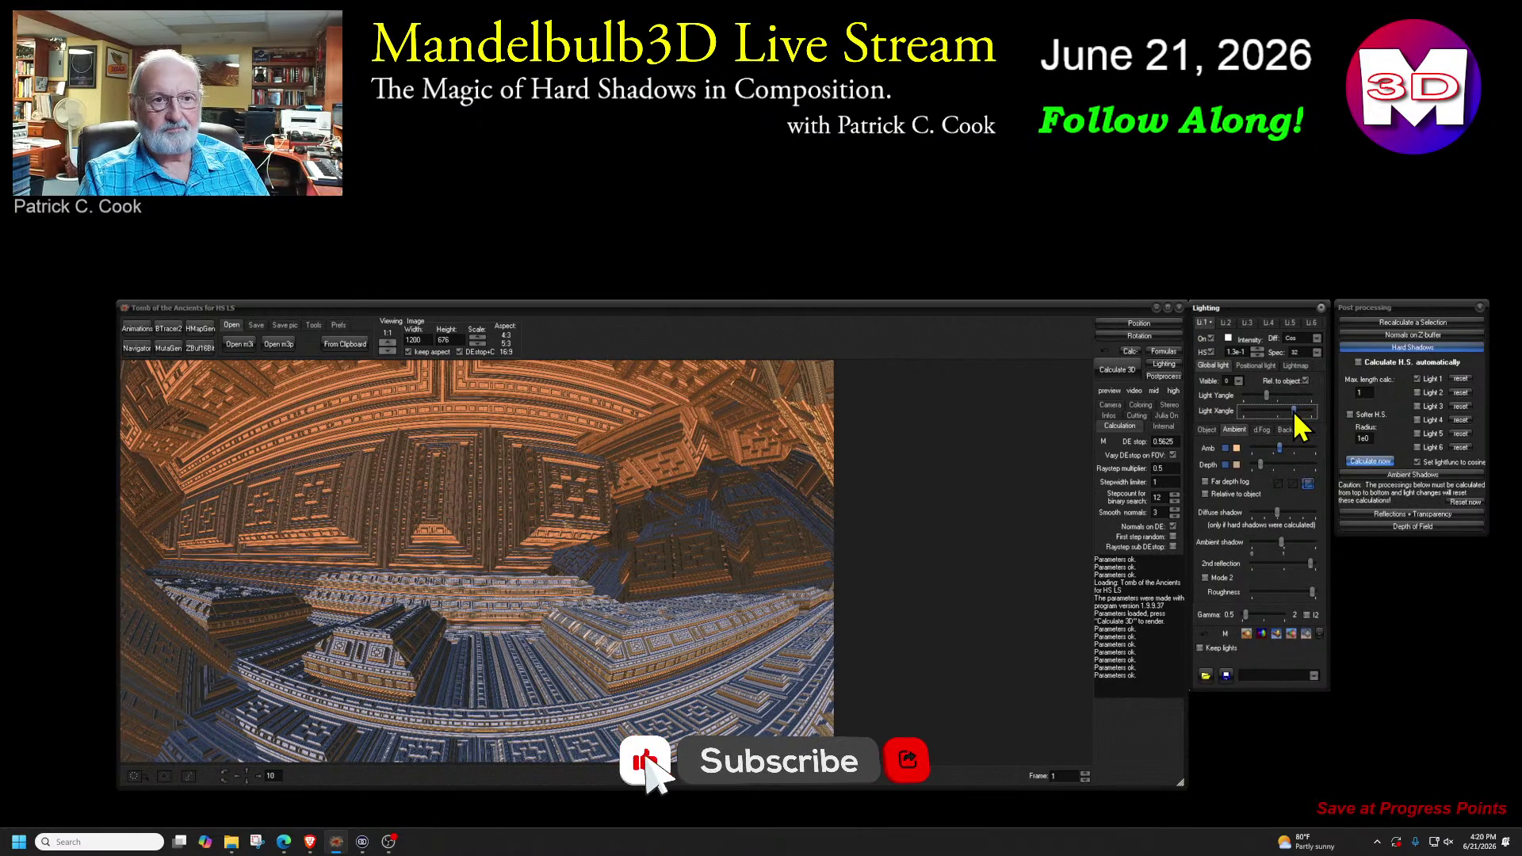
click(1369, 461)
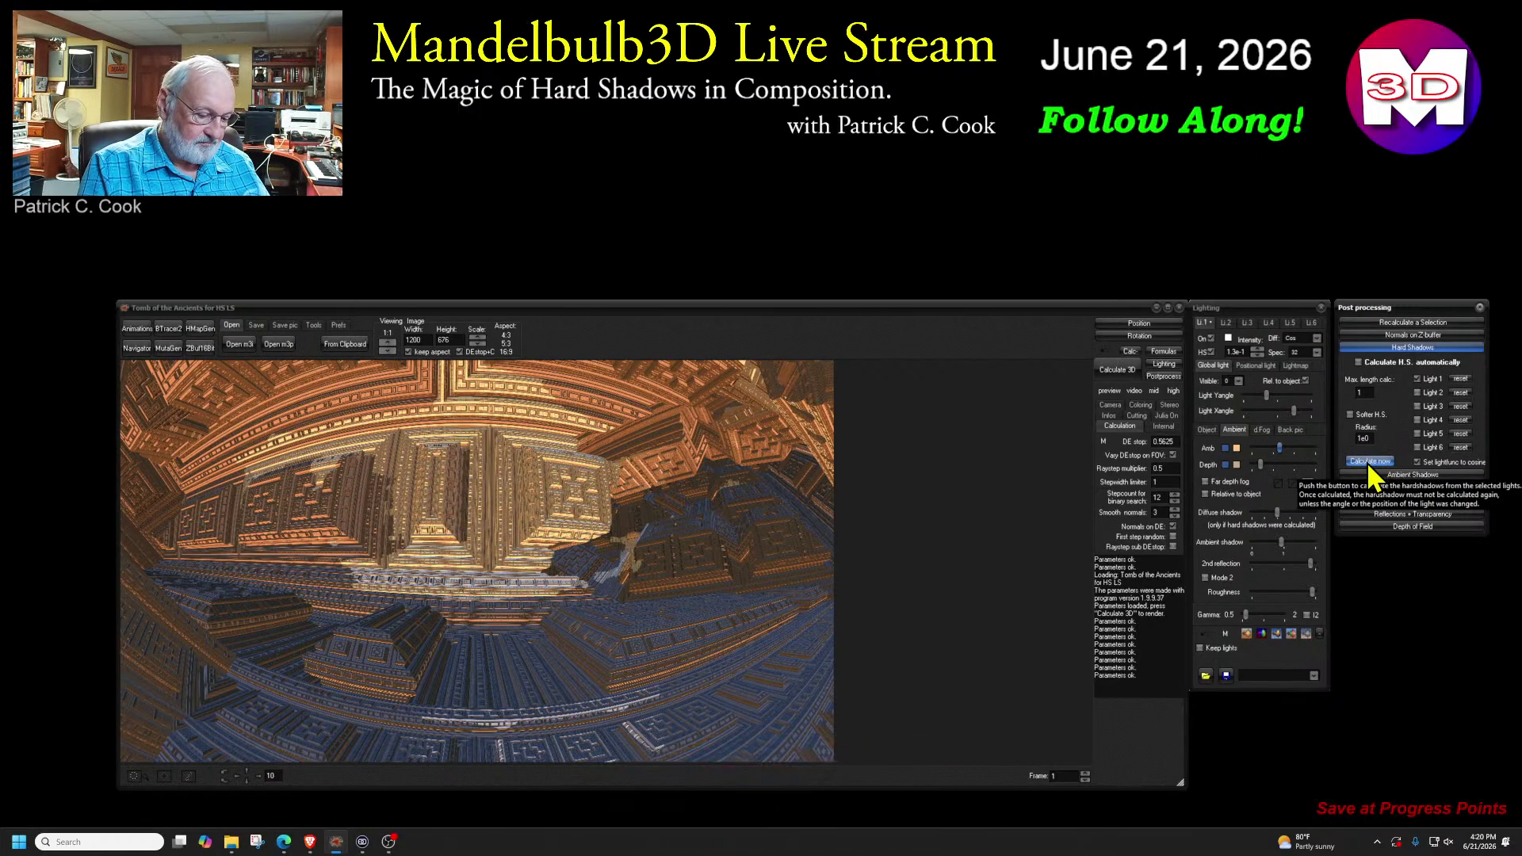
- Mark the shadow edges on both sides of the central wall with freehand lines and recalculate the hard shadows
mouse_move(345, 542)
mouse_down()
mouse_move(338, 555)
mouse_move(402, 639)
mouse_up()
mouse_move(557, 610)
mouse_down()
mouse_move(589, 582)
mouse_move(619, 488)
mouse_up()
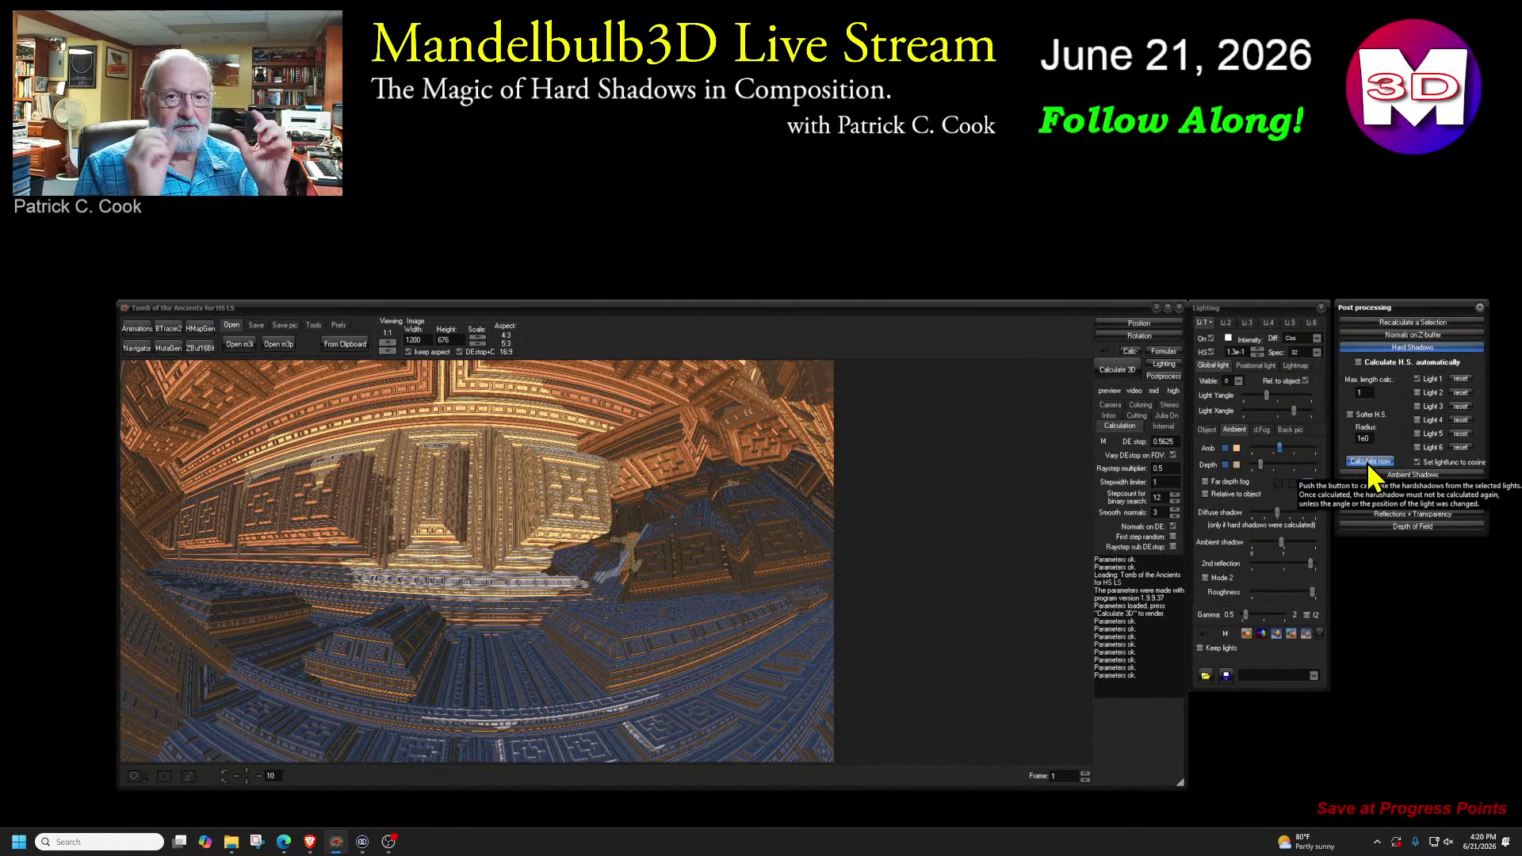
click(1367, 462)
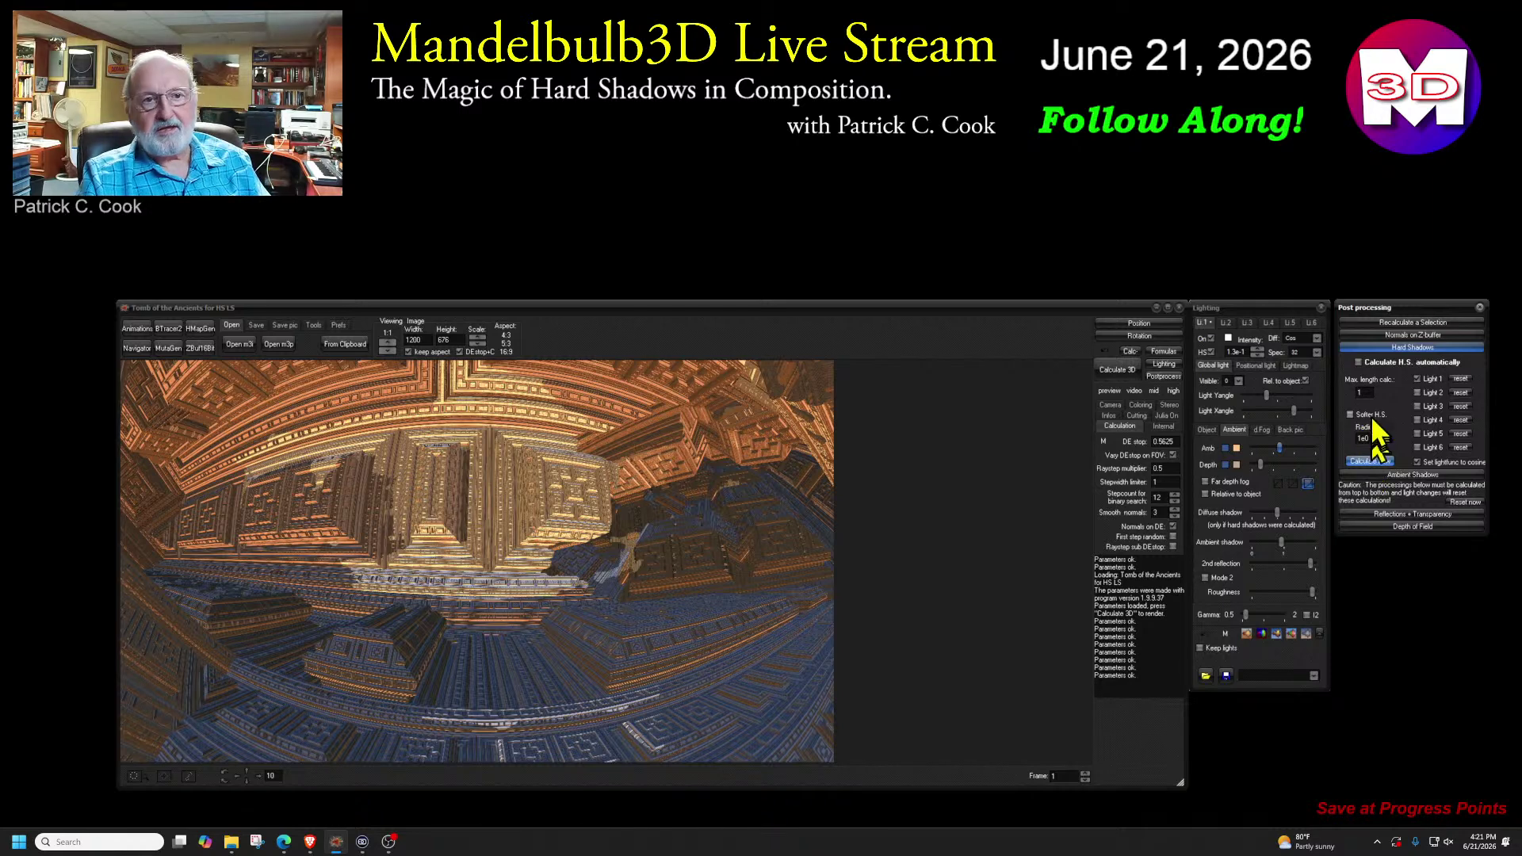
- Enable automatic hard shadow calculation, reduce Light 1's X angle to below the middle of its range, and recalculate the shadows
click(1359, 362)
click(1369, 461)
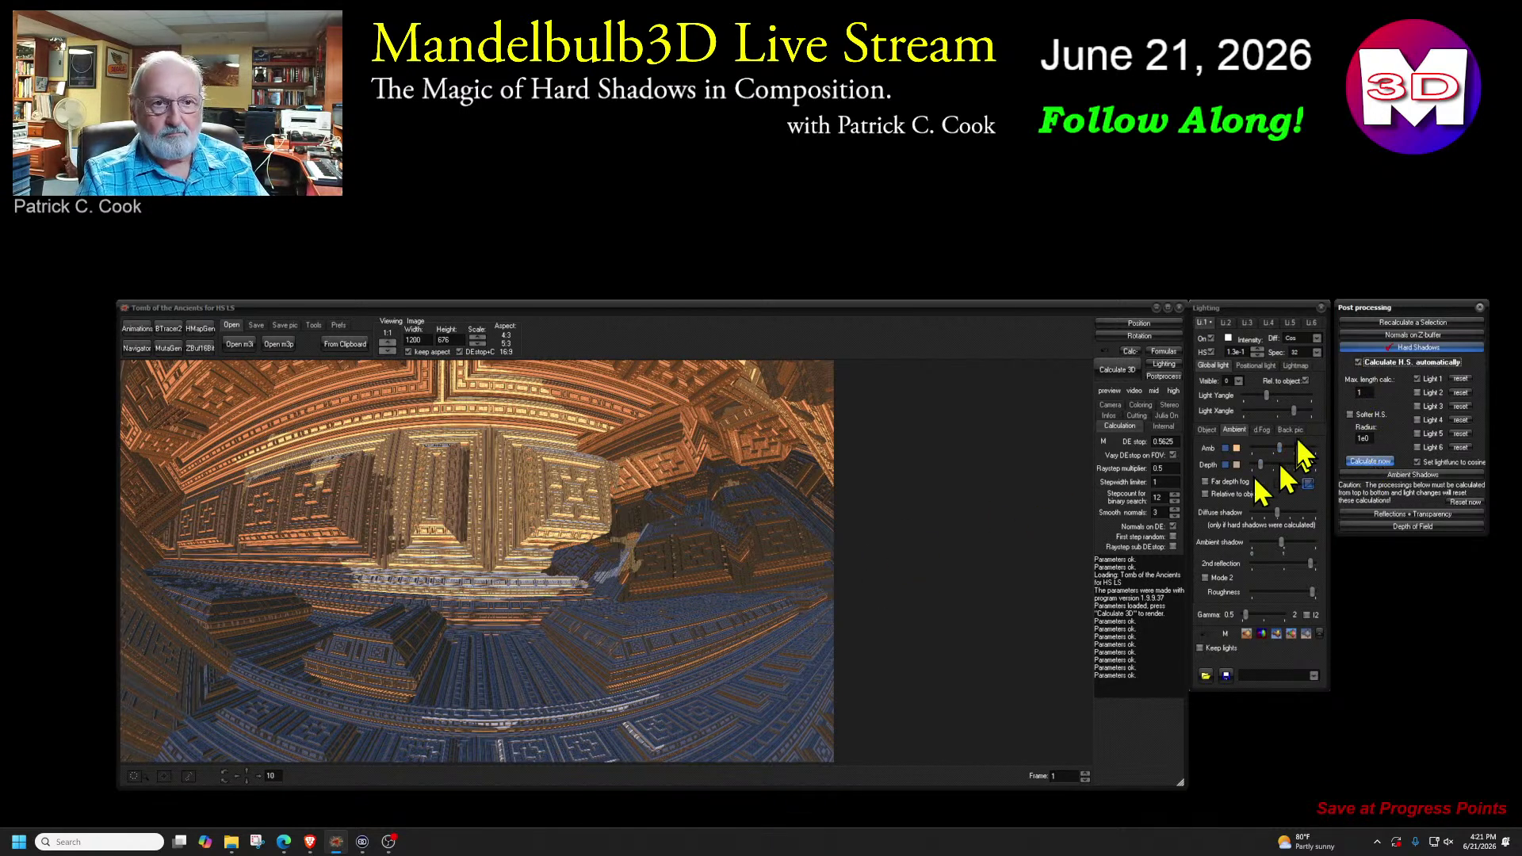
drag(1295, 410, 1260, 411)
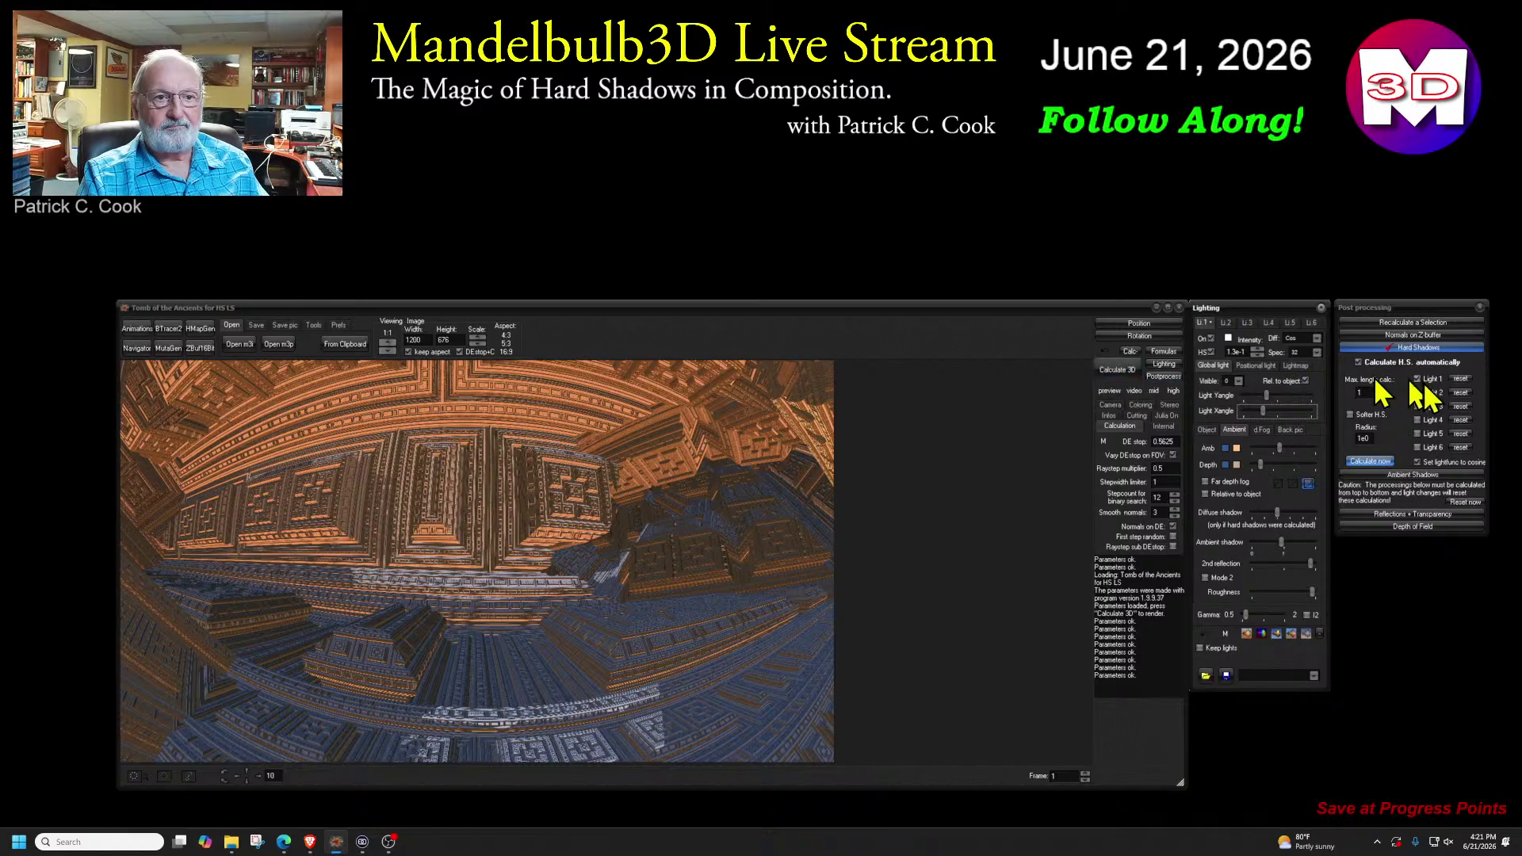
click(1371, 462)
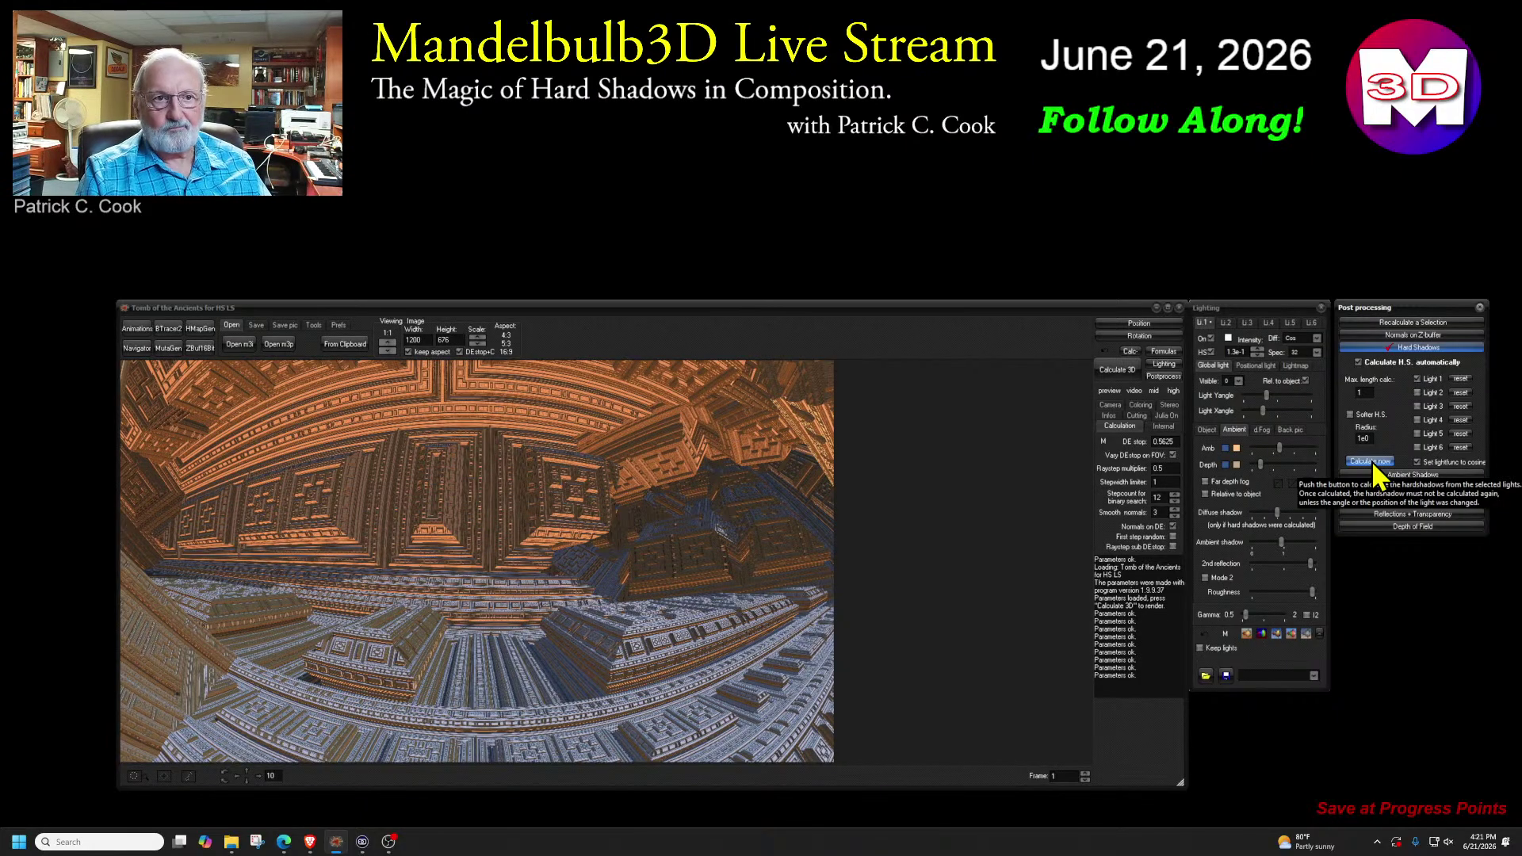
- Recalculate the hard shadows, render the 3D image again, and disable automatic hard shadow calculation
click(1371, 461)
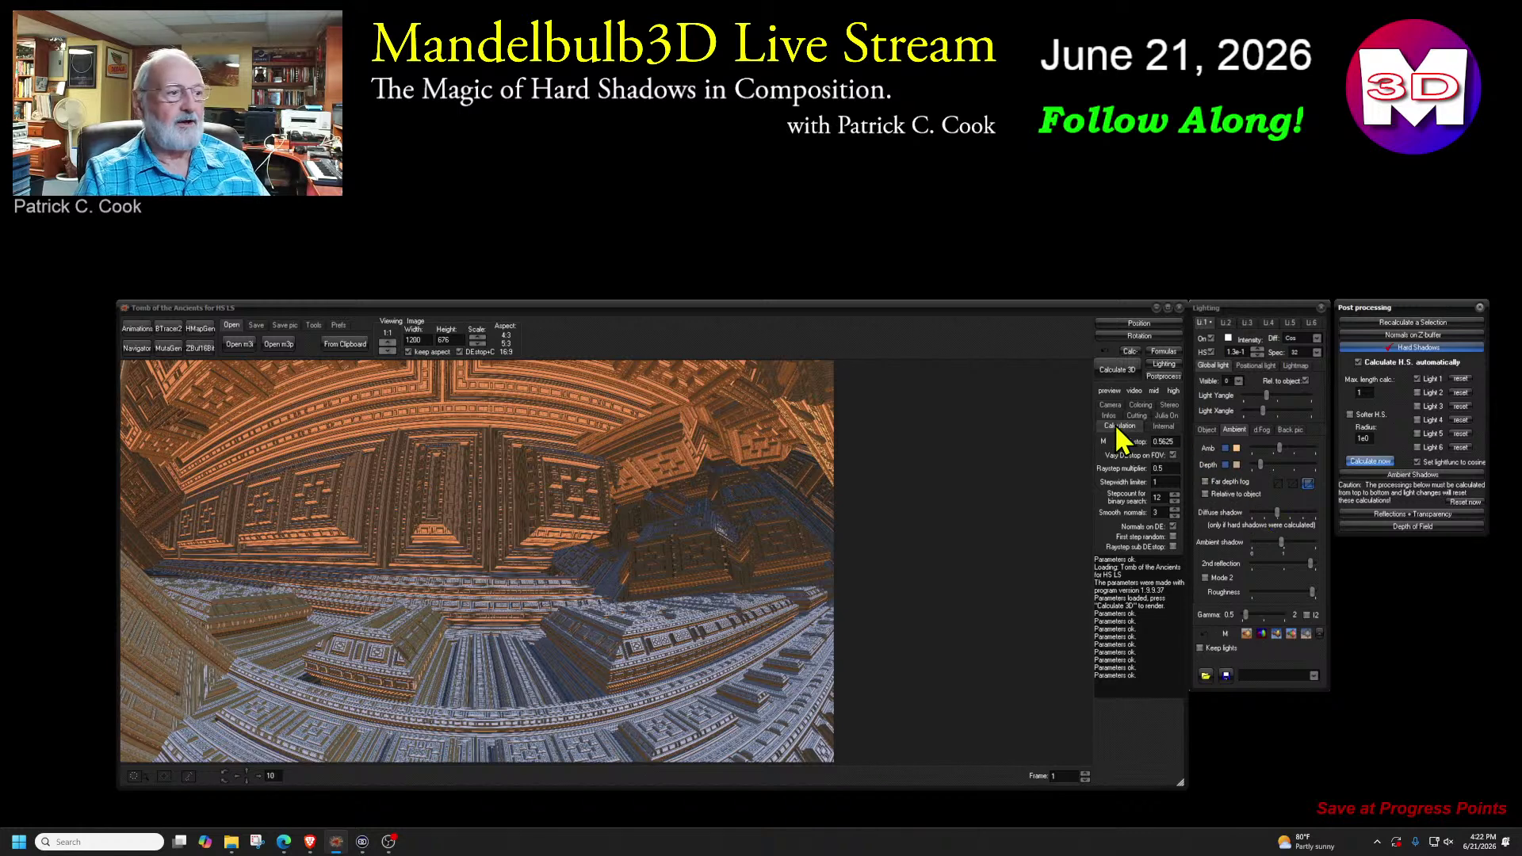
click(1120, 370)
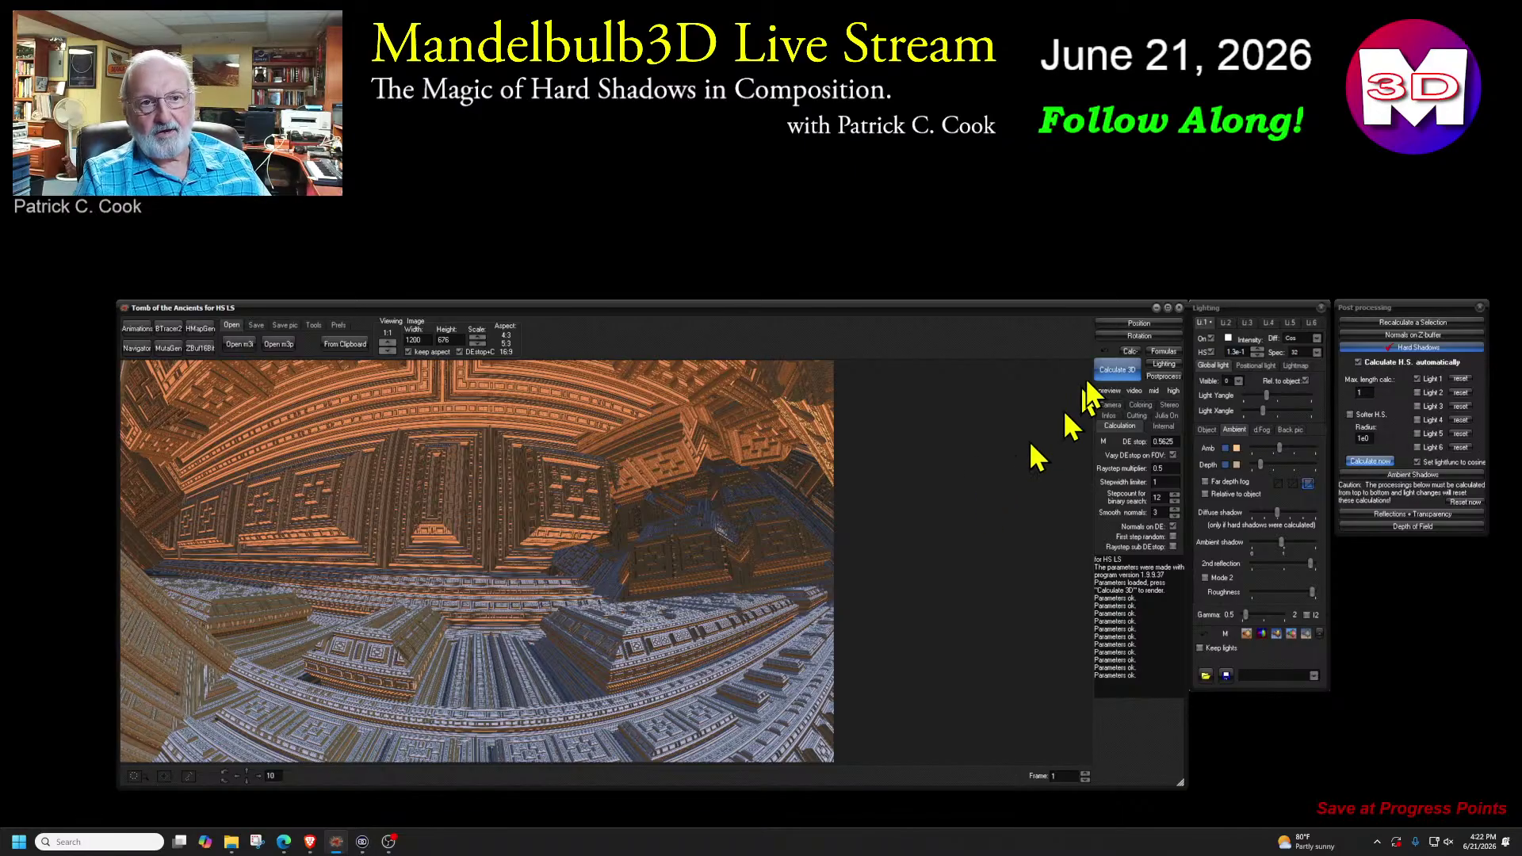
click(1359, 362)
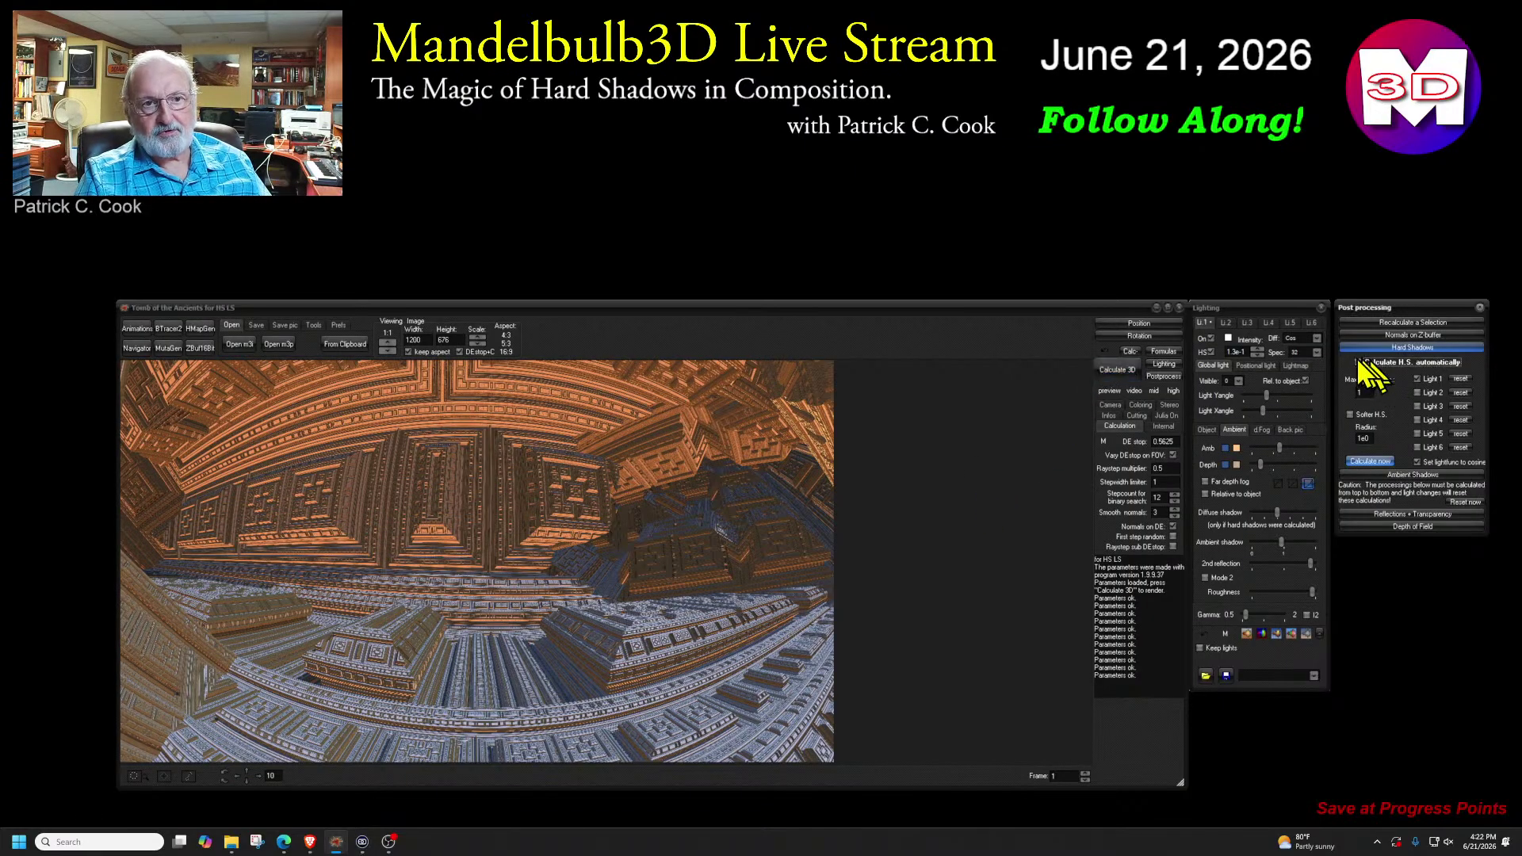
- Switch Light 2 to a positional light and set its color to white
click(1227, 325)
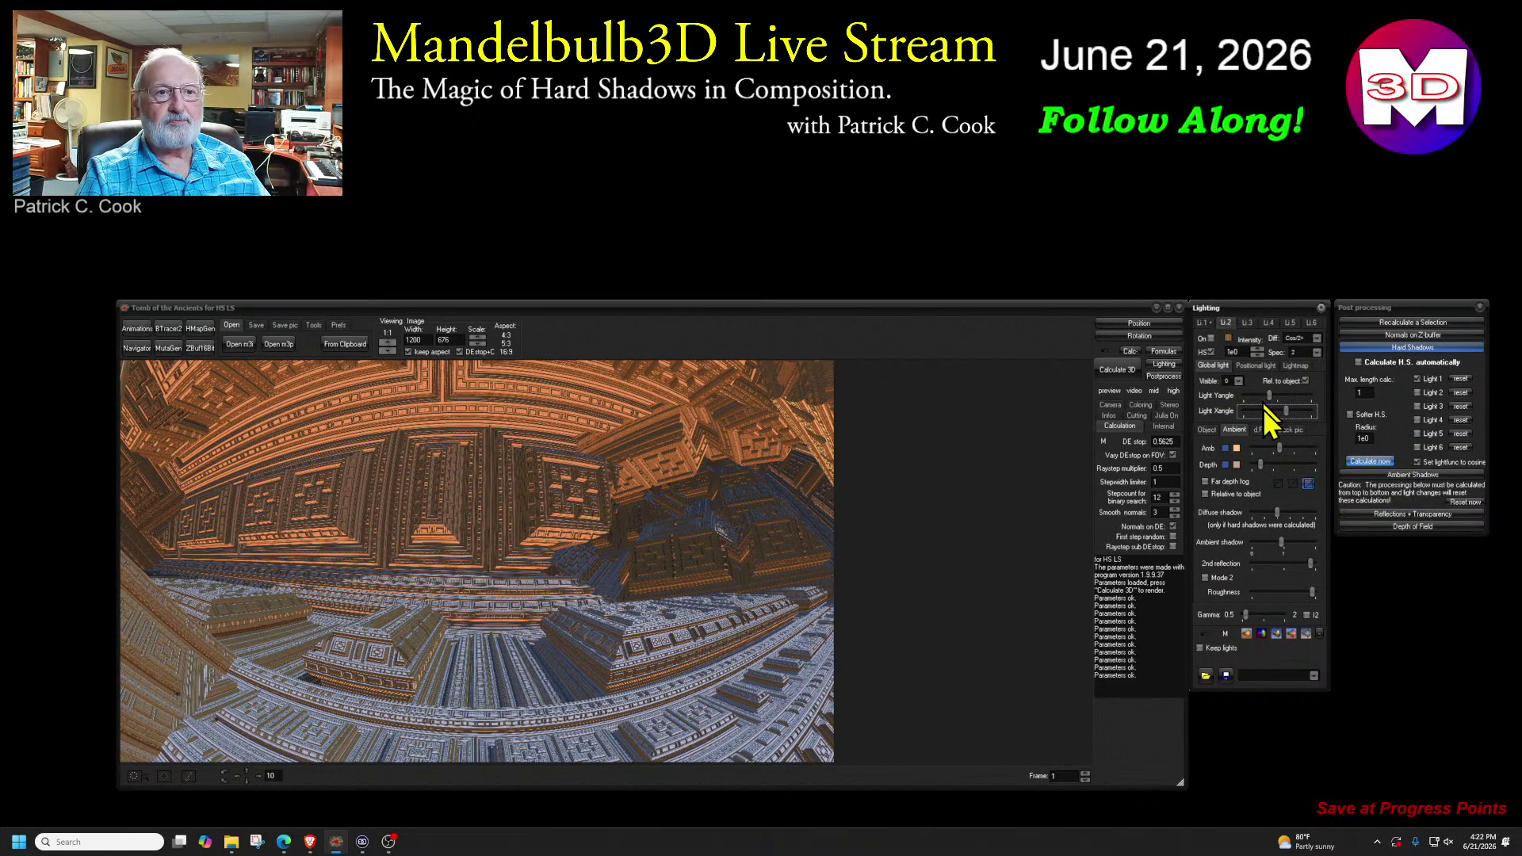
click(1256, 365)
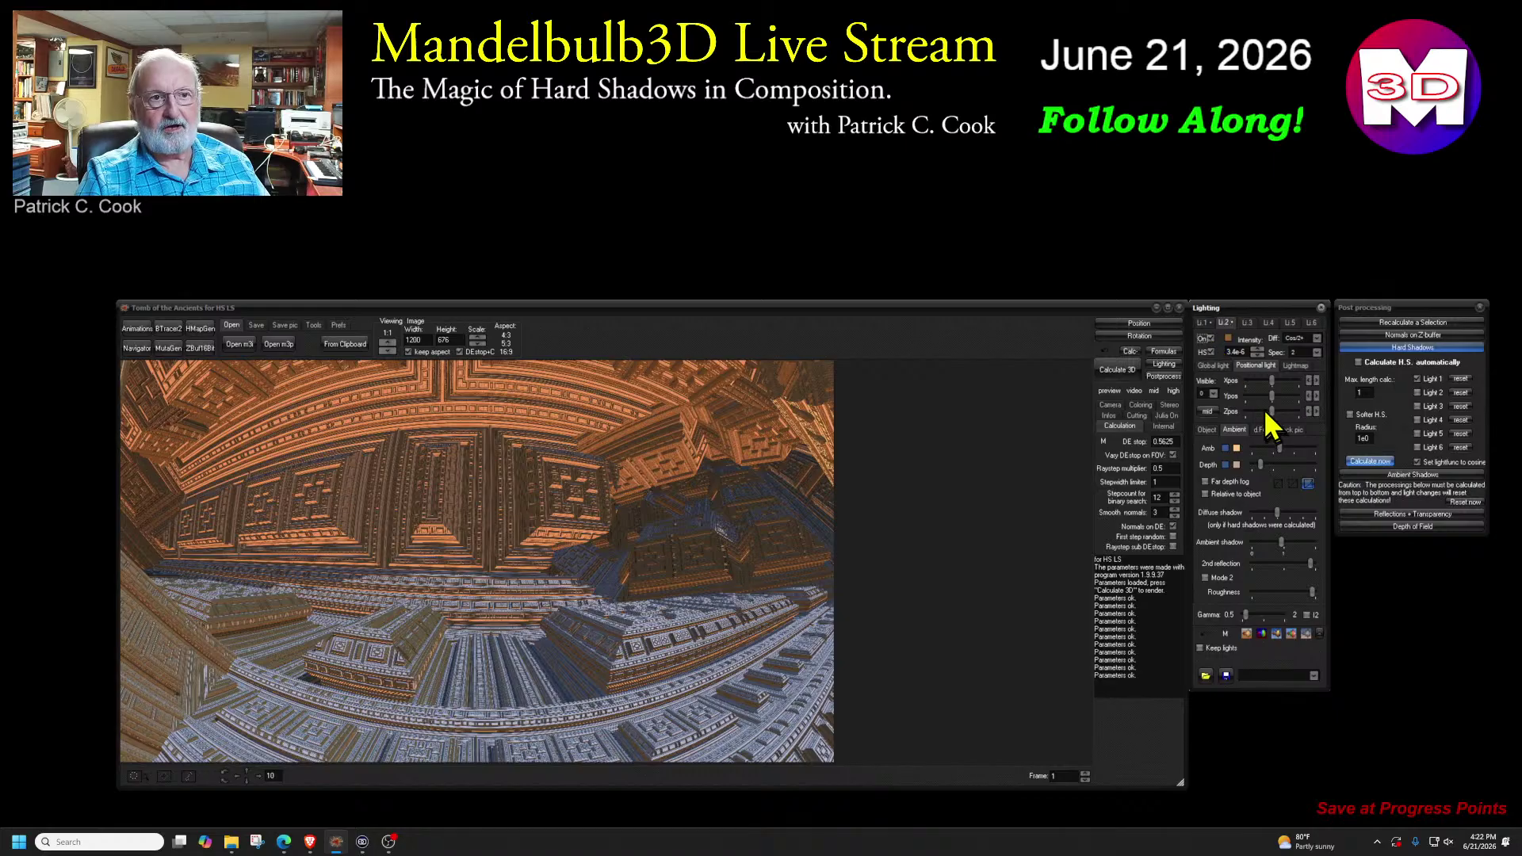
click(1228, 341)
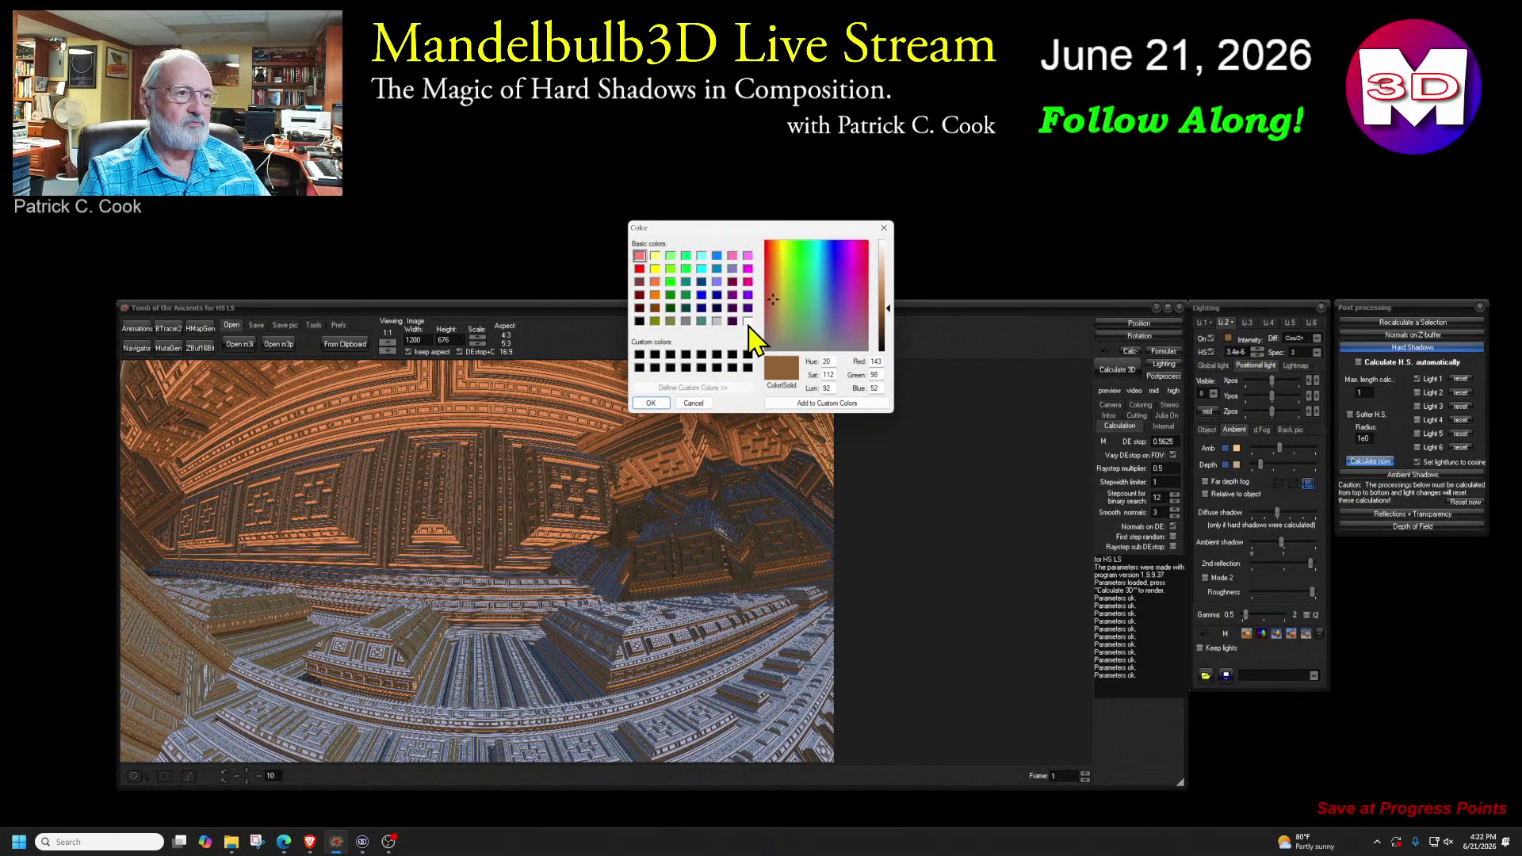
click(748, 322)
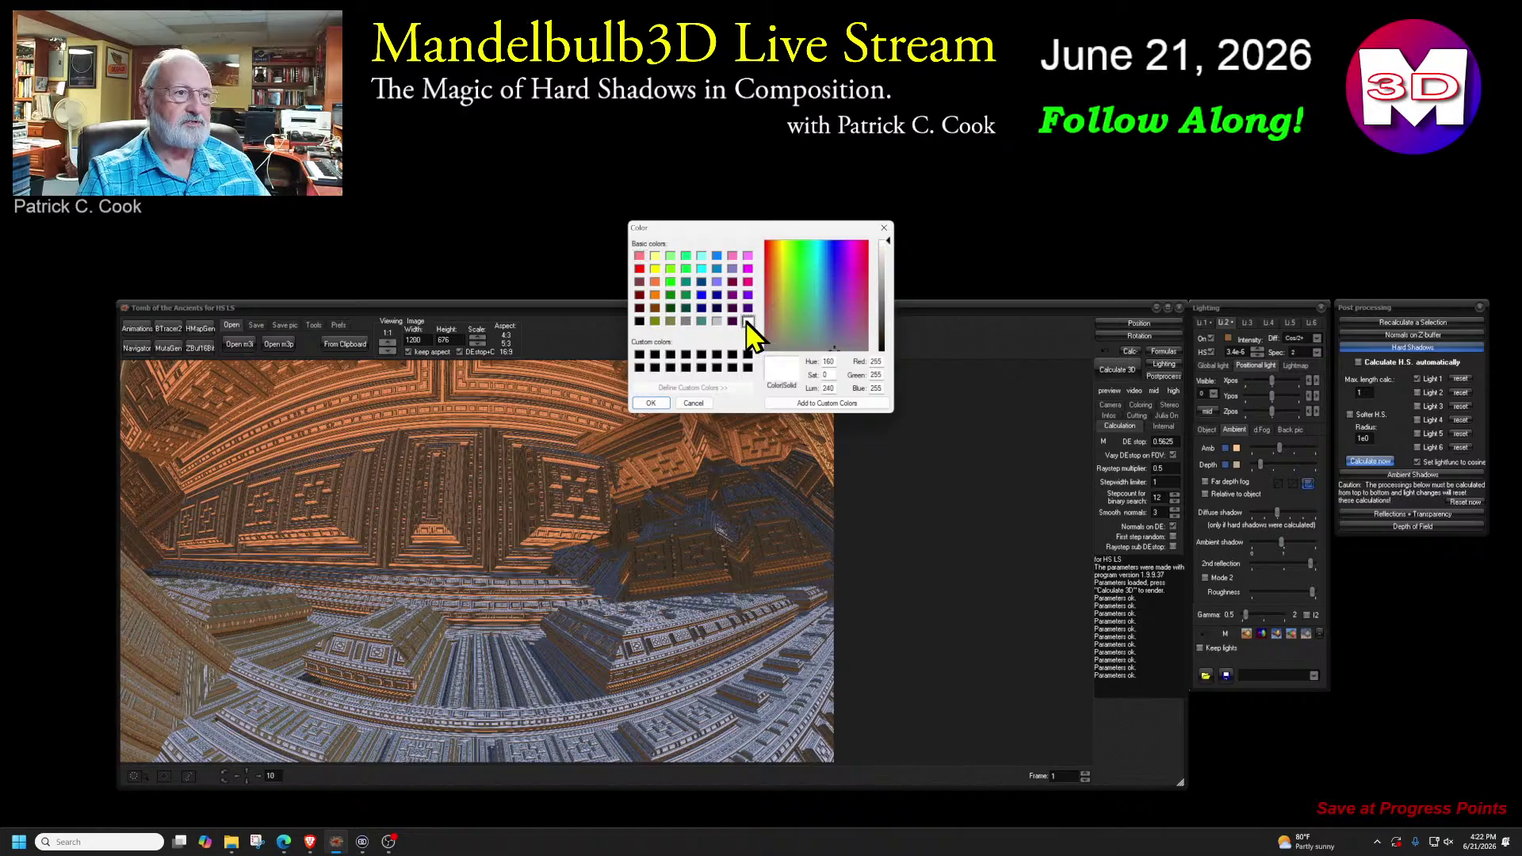
click(650, 403)
- Set Light 2's visible source option to 4 and place the light on the image's upper-left ceiling area
click(1209, 394)
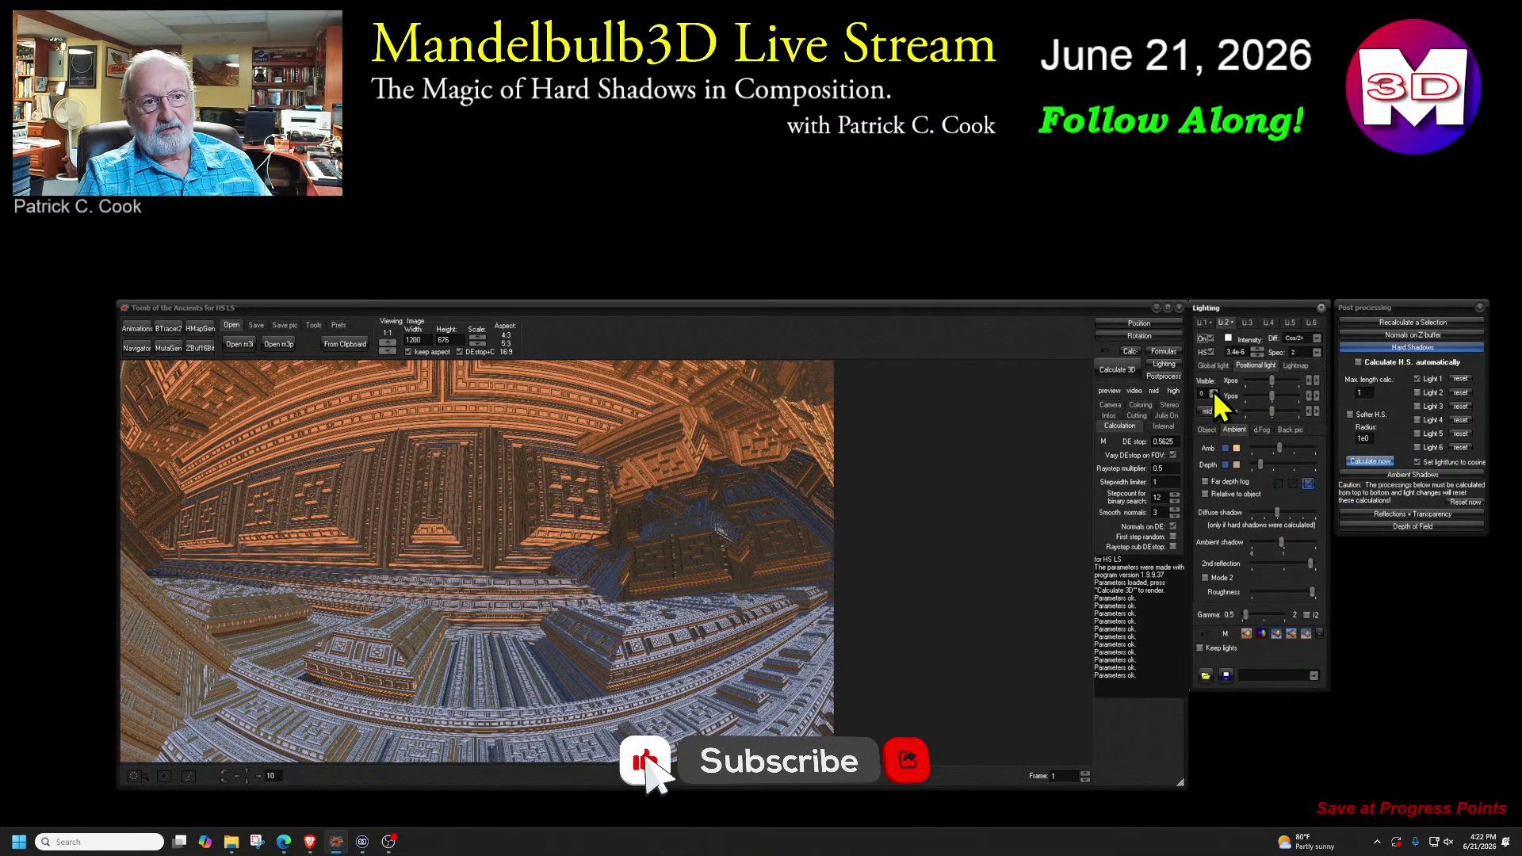
click(1208, 433)
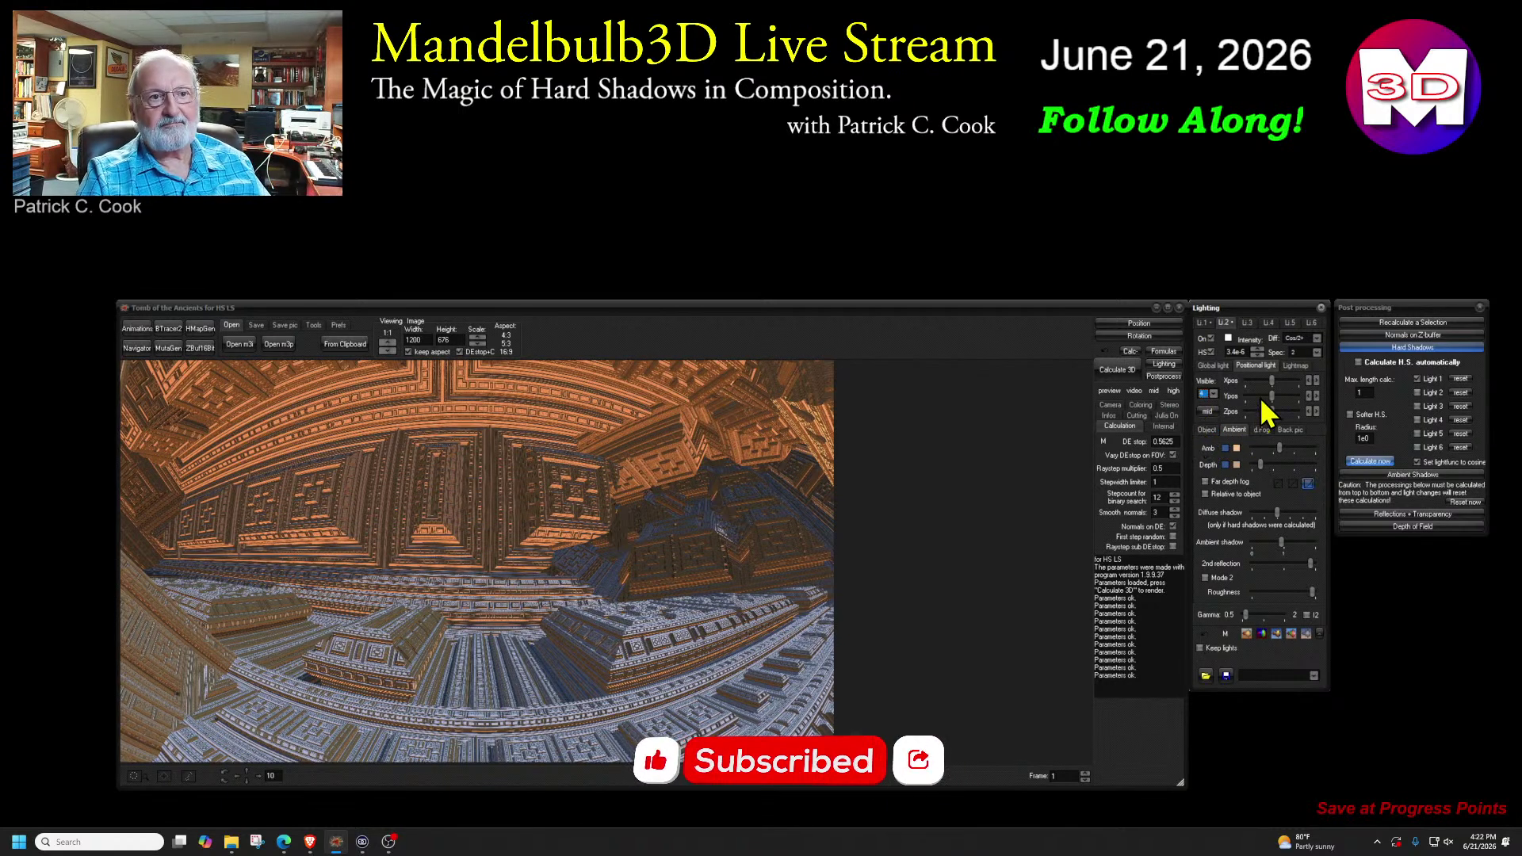
click(1208, 412)
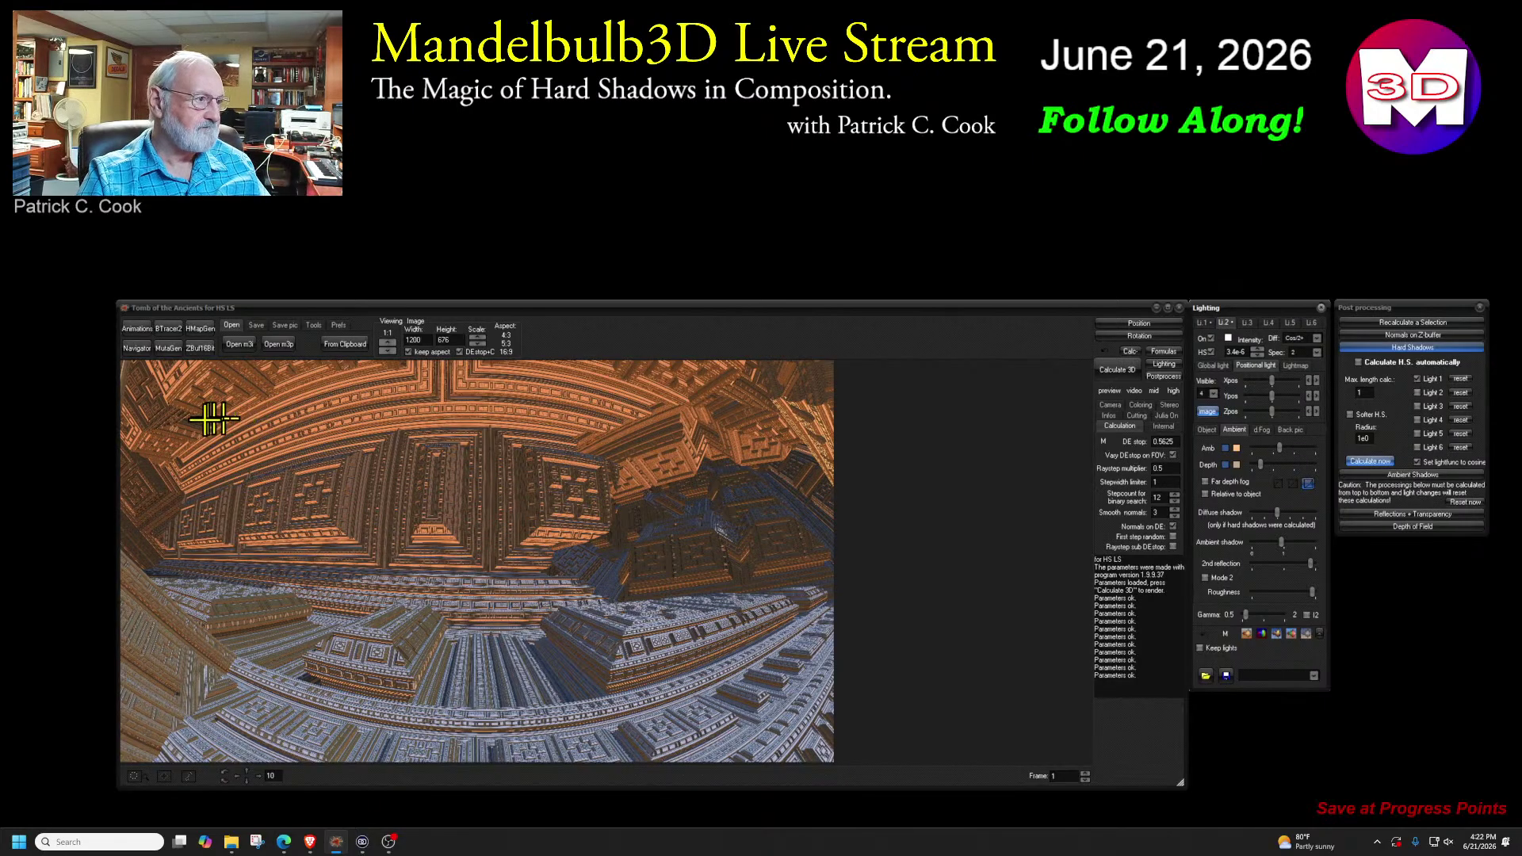
key(Return)
- Lower Light 2's intensity until only a small glow surrounds its position
click(1258, 354)
click(1258, 355)
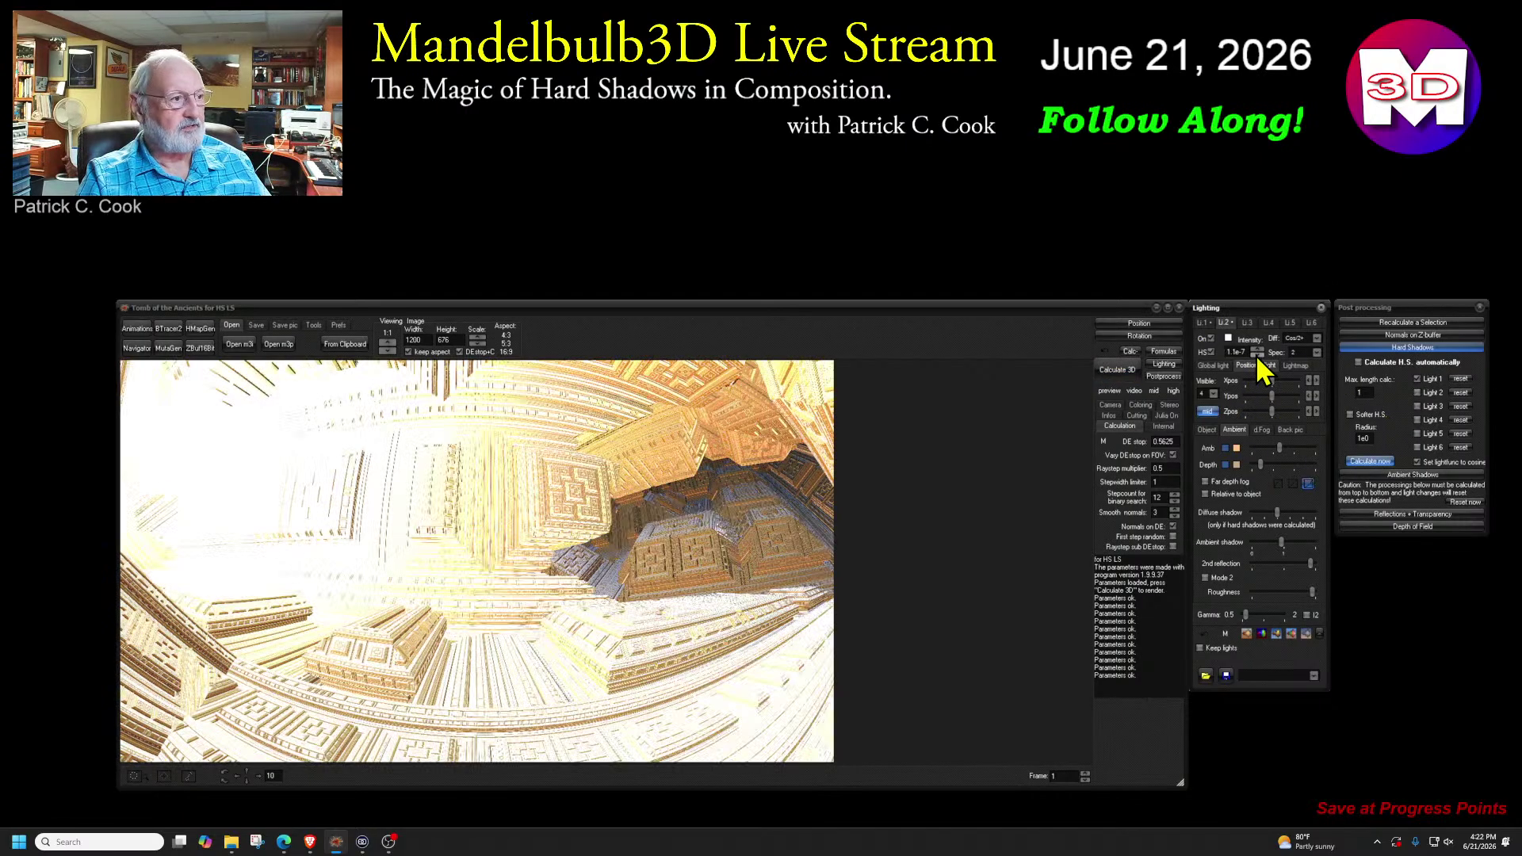
click(1258, 354)
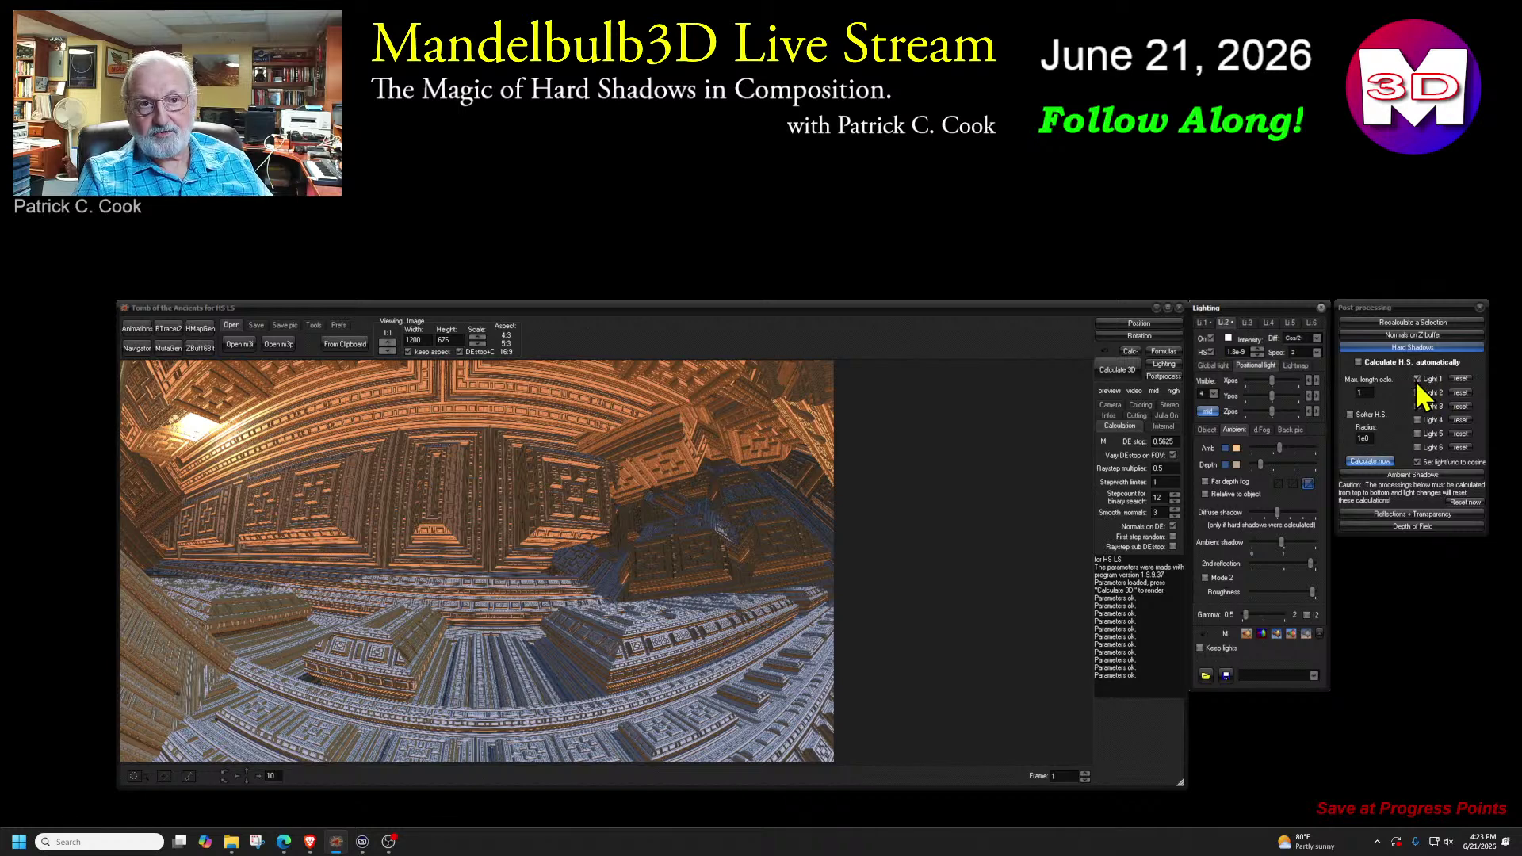
- Replace Light 1 with Light 2 in the hard shadow selection and calculate Light 2's shadows
click(1208, 323)
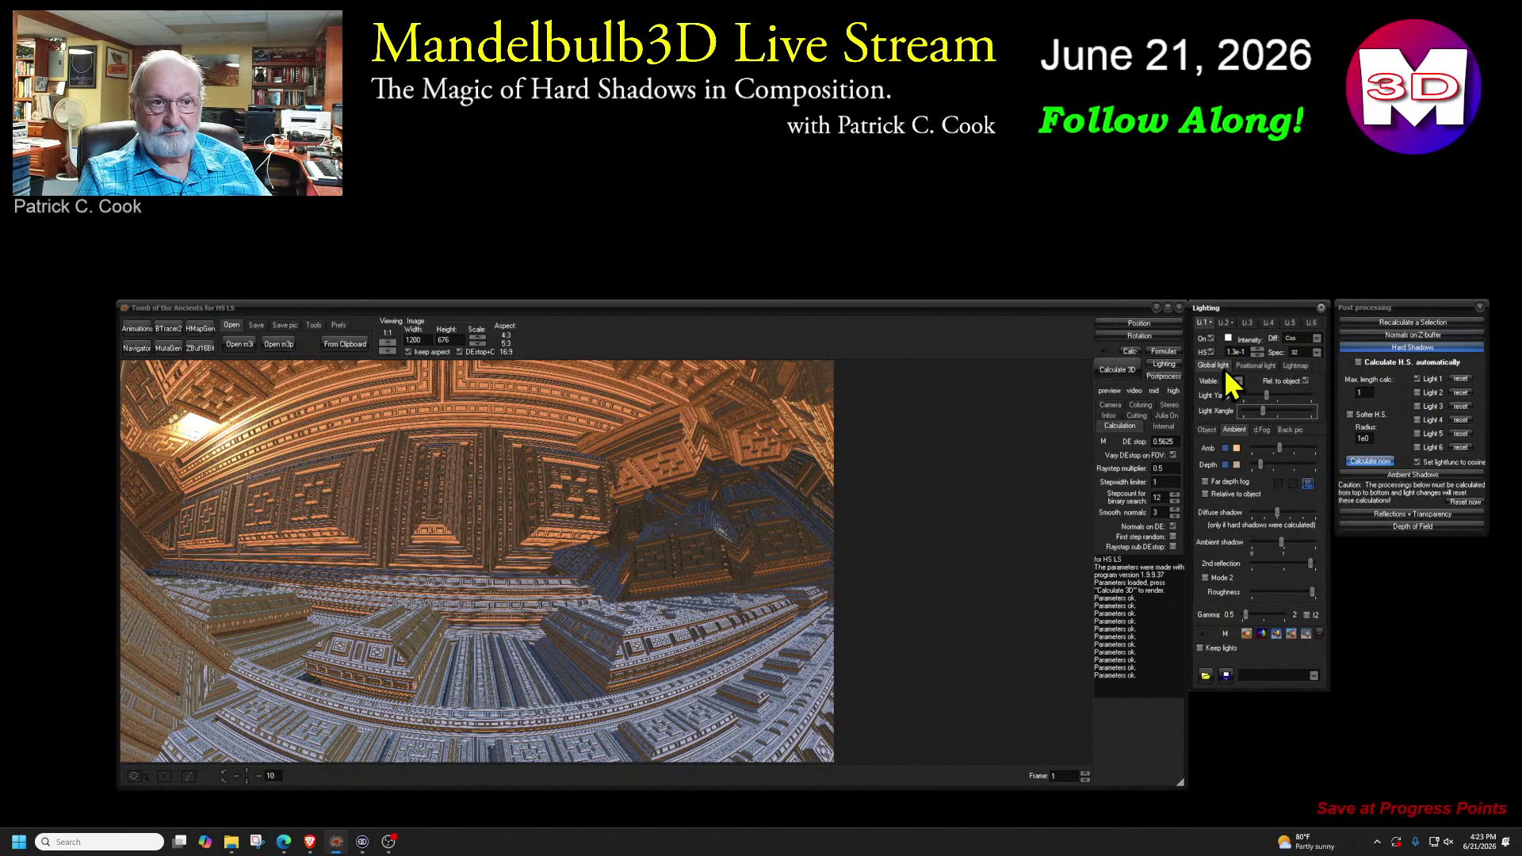
click(1419, 380)
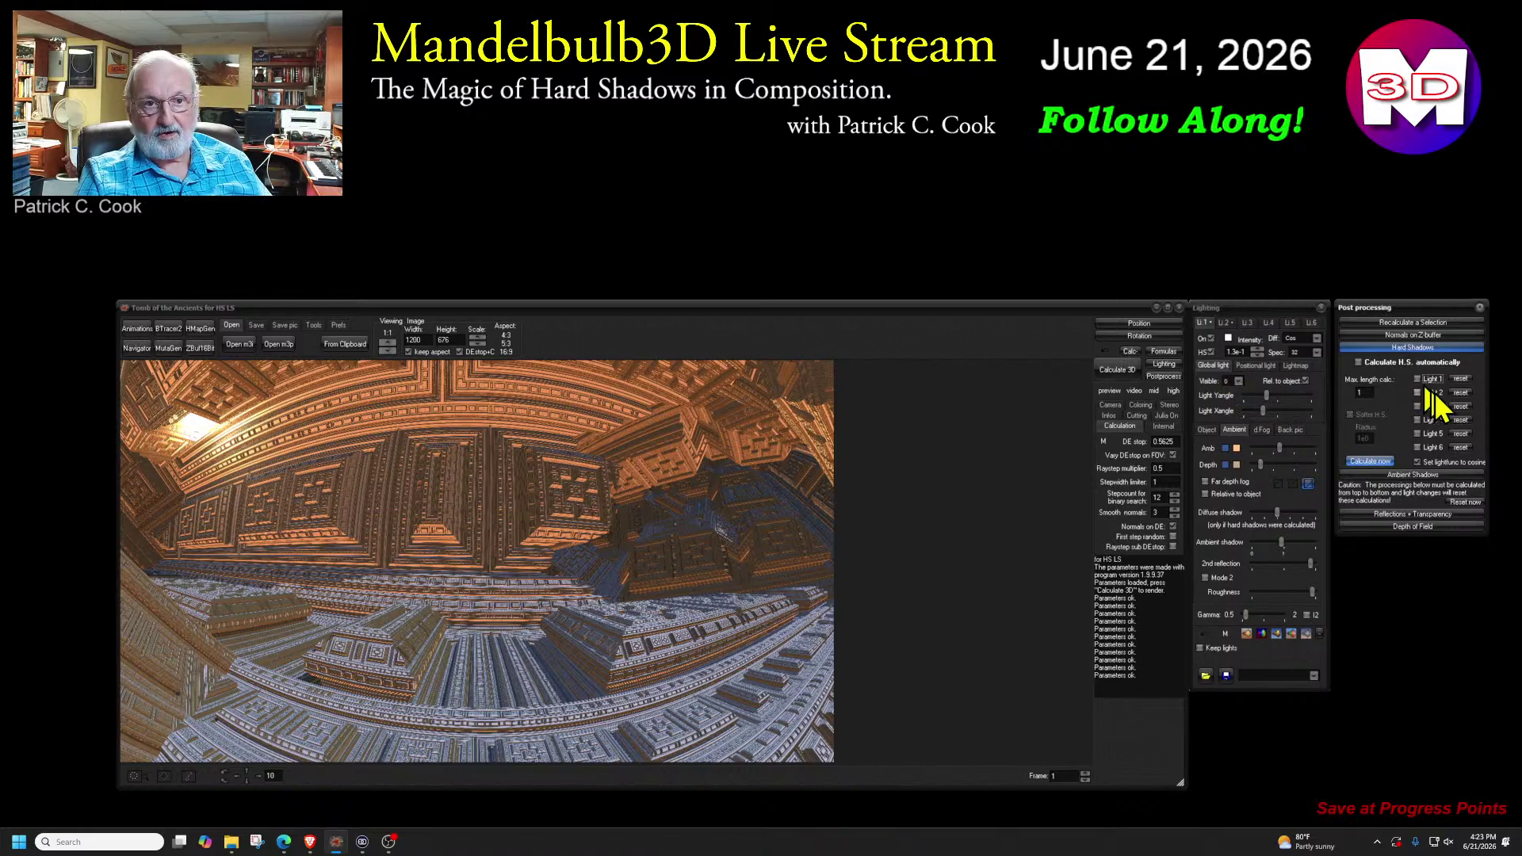
click(1418, 392)
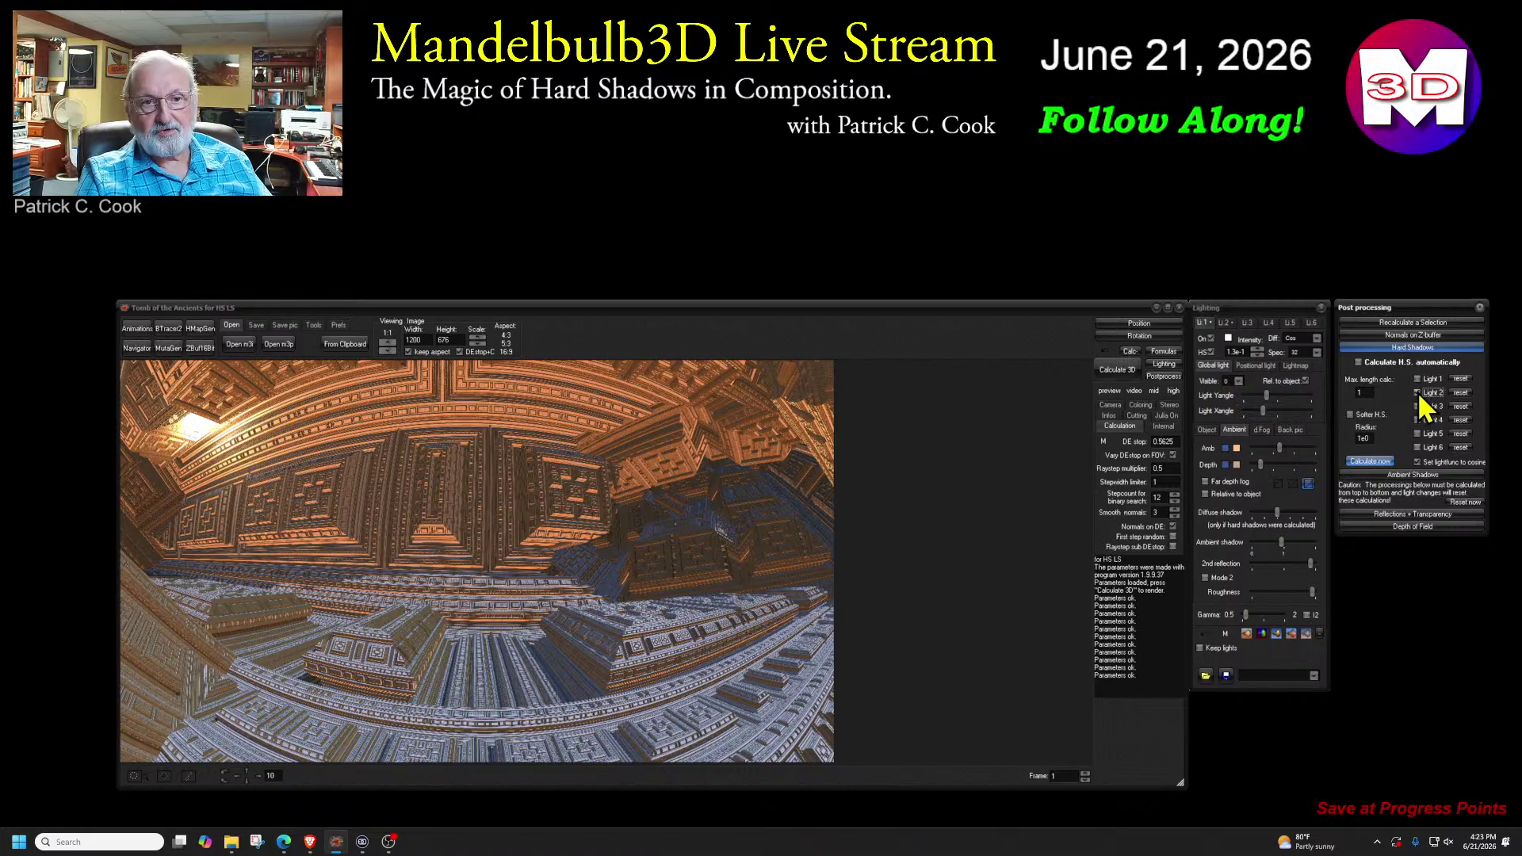
click(1225, 324)
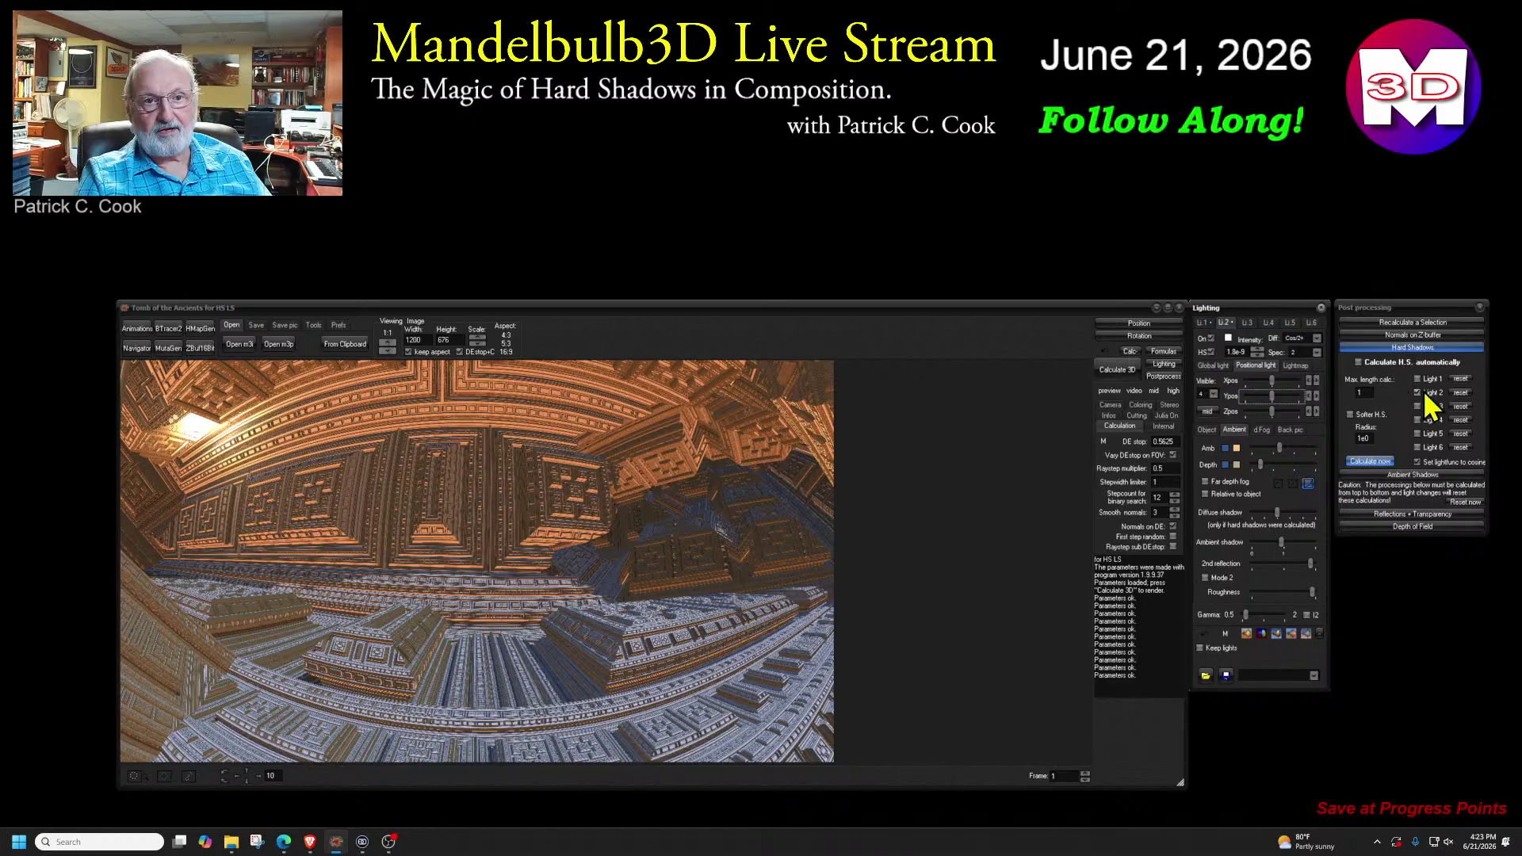
click(1371, 462)
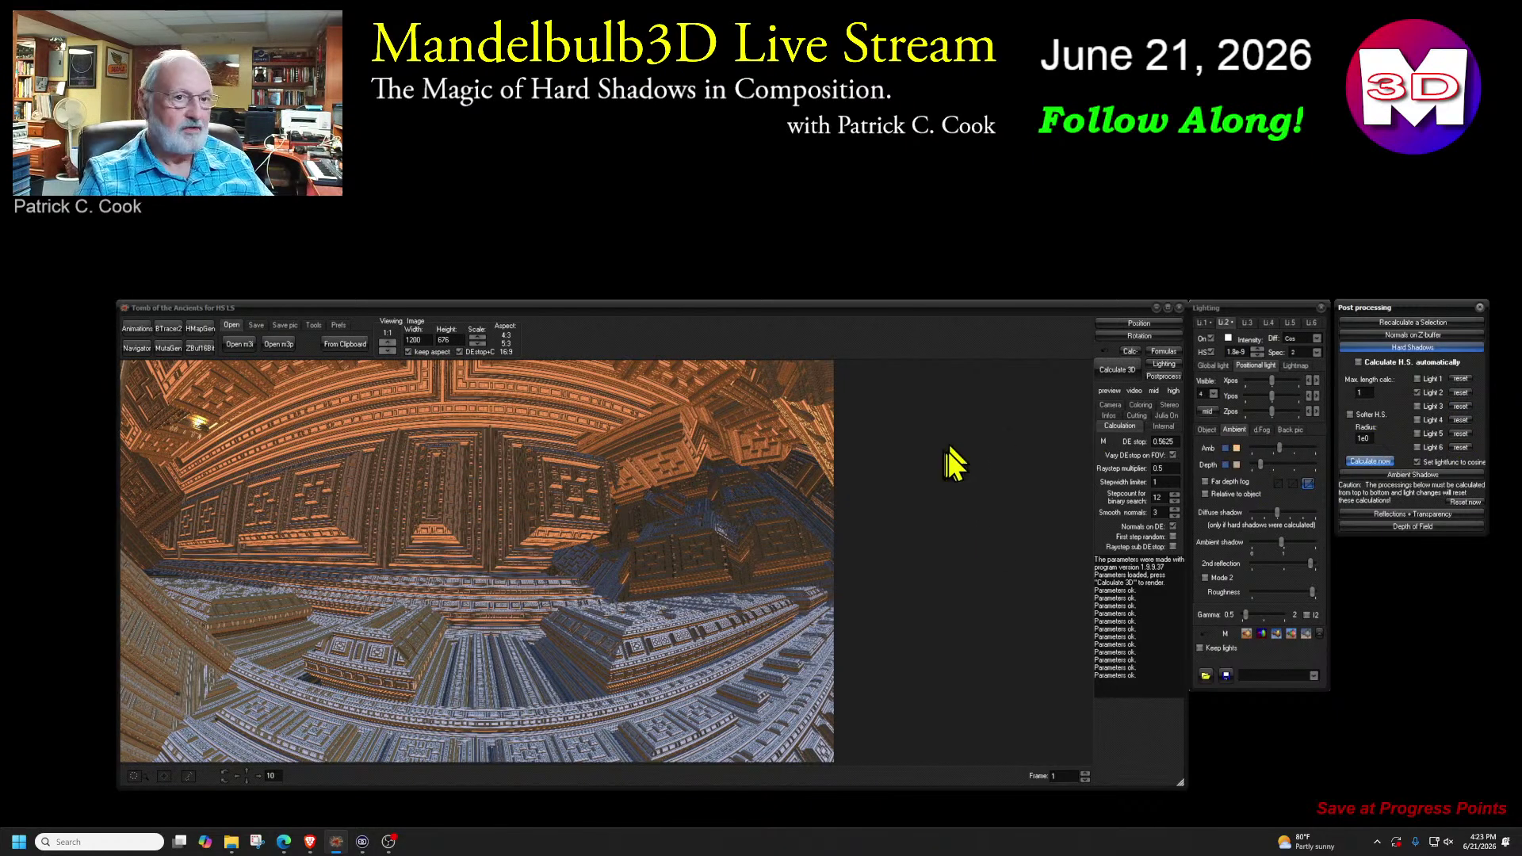
- Place Light 2 on the floor between the two tombs, fine-tune its Z, Y and X positions, and recalculate the hard shadows
click(1205, 411)
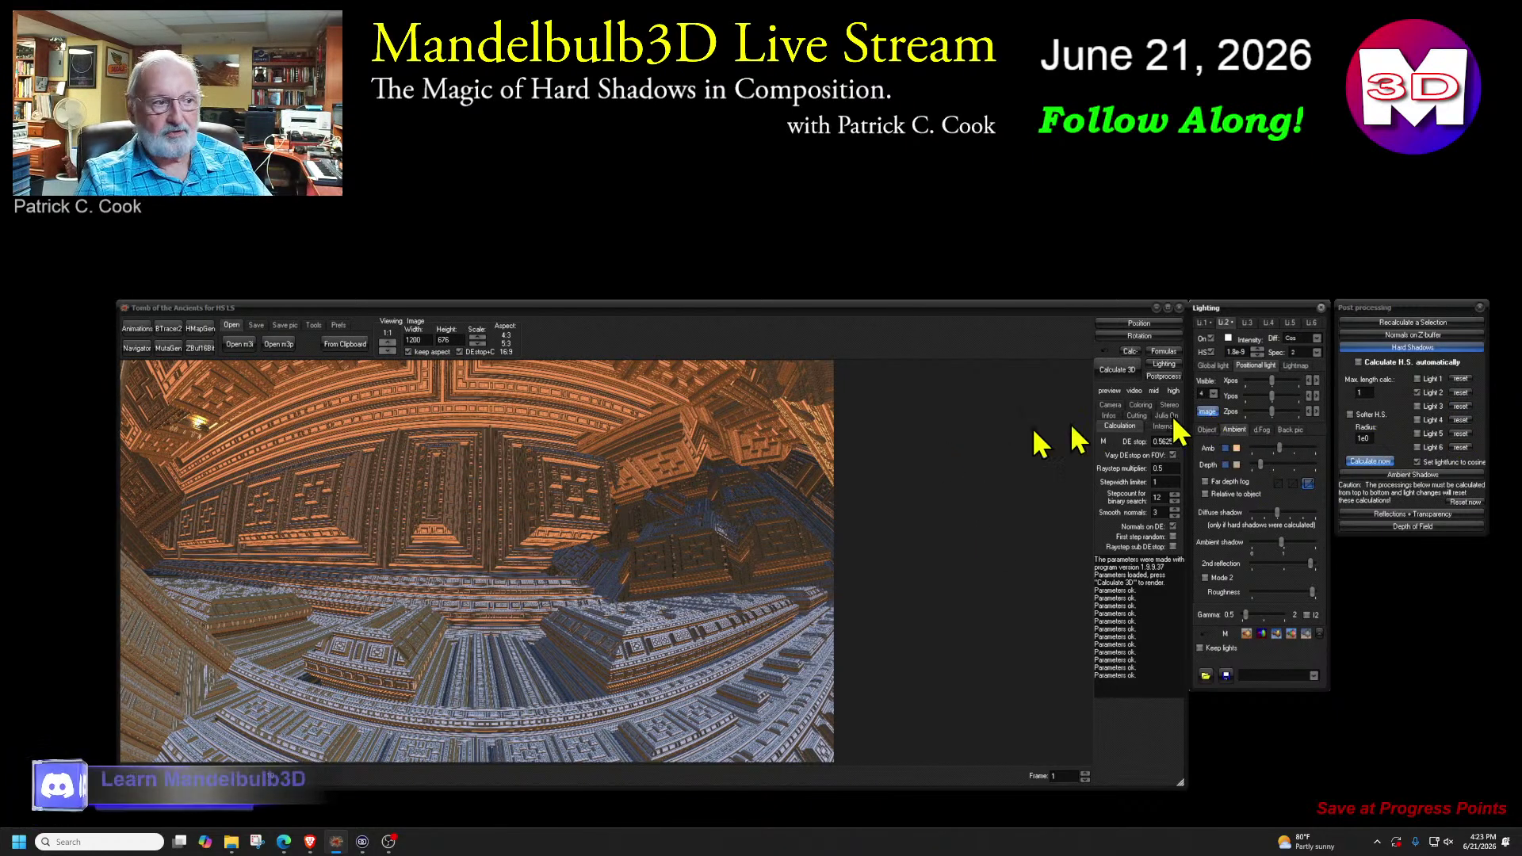
click(493, 660)
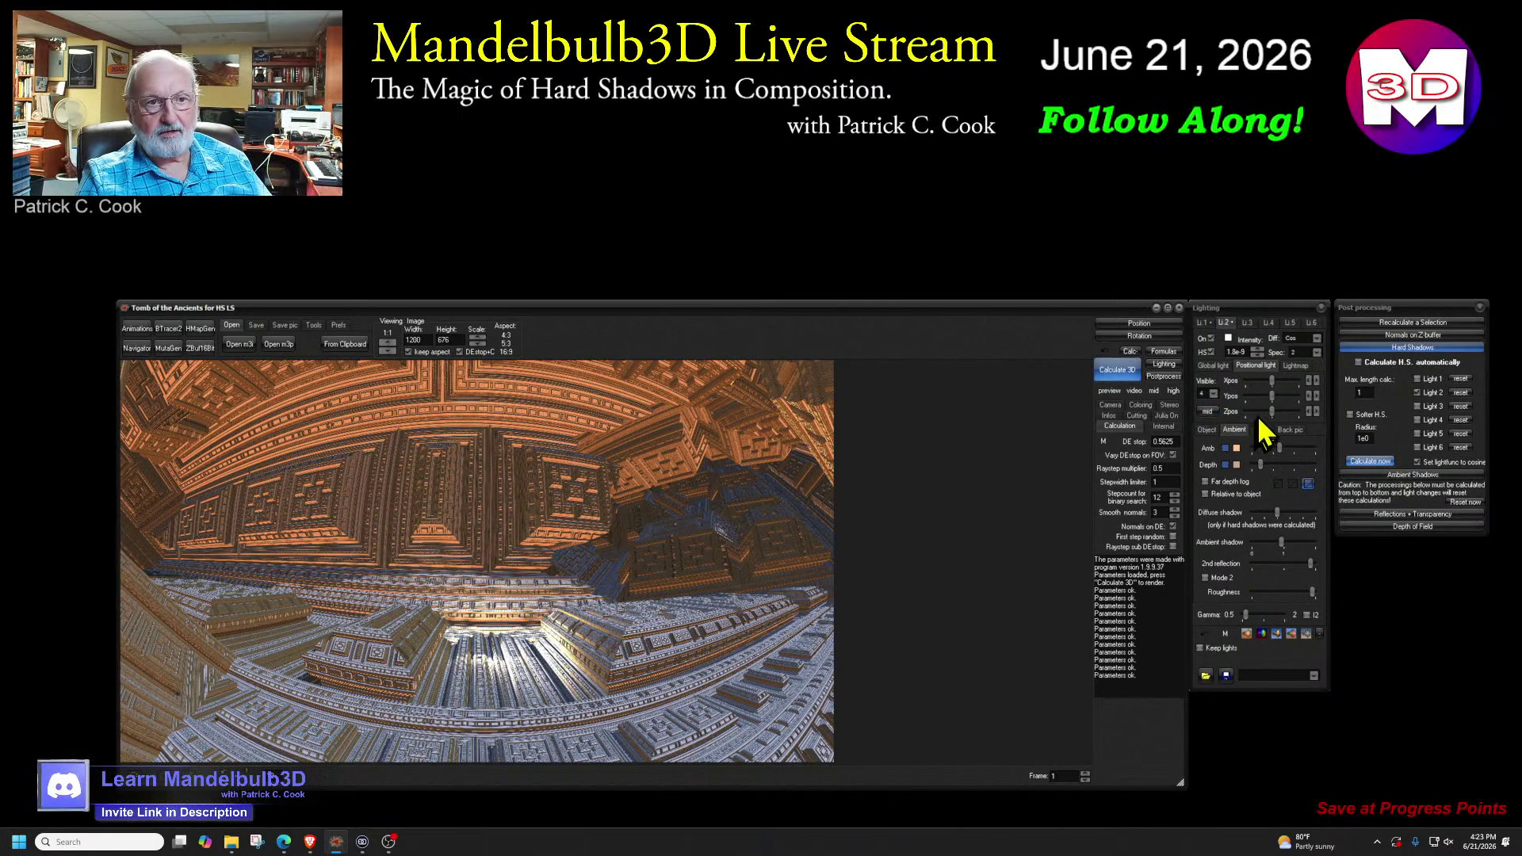
drag(1272, 412, 1270, 413)
click(1271, 396)
drag(1272, 398, 1275, 399)
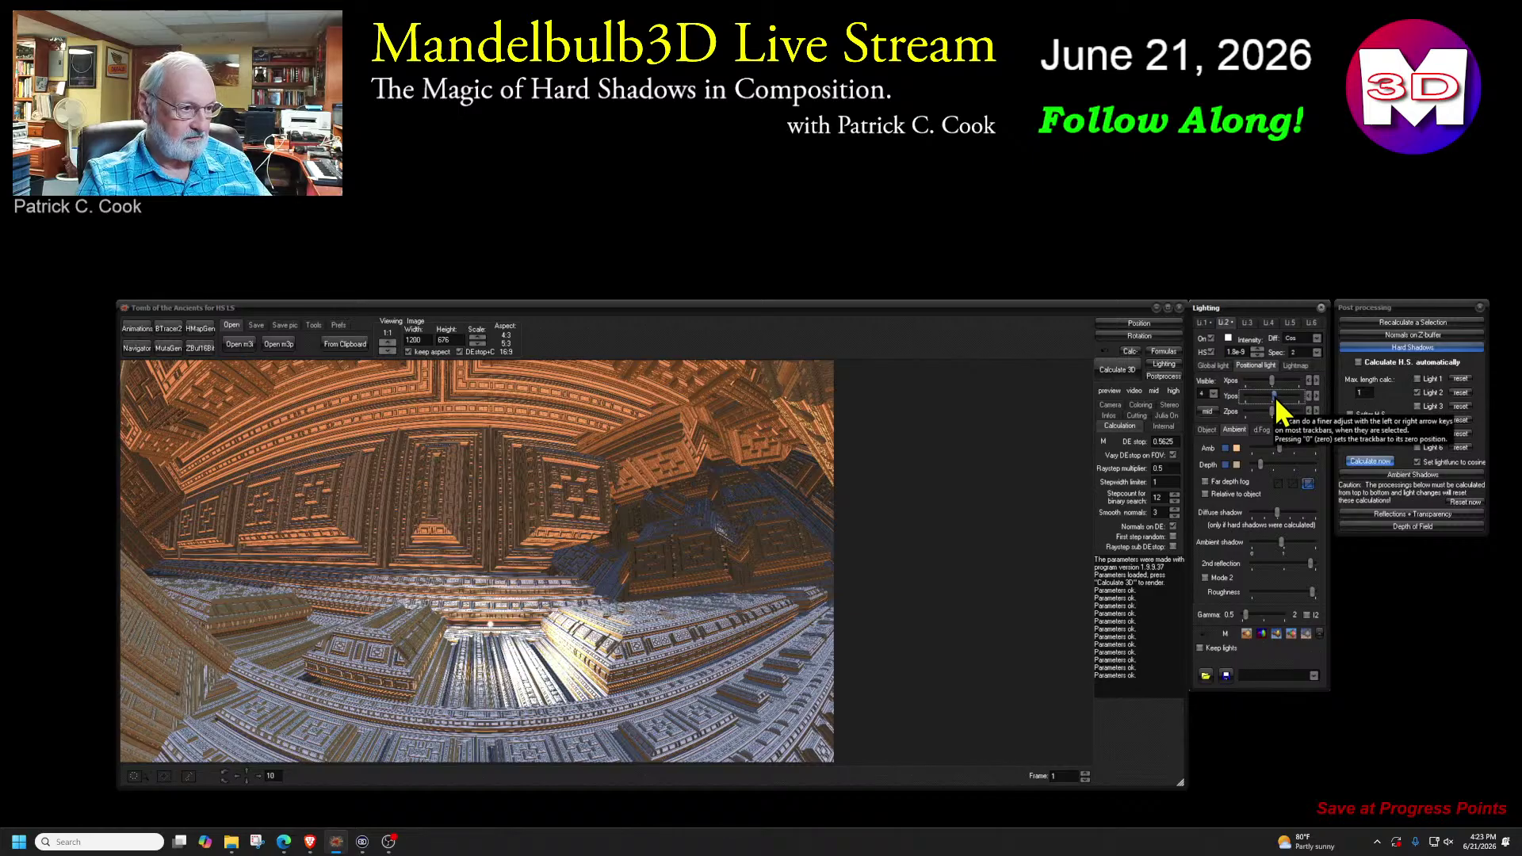
drag(1271, 381, 1270, 381)
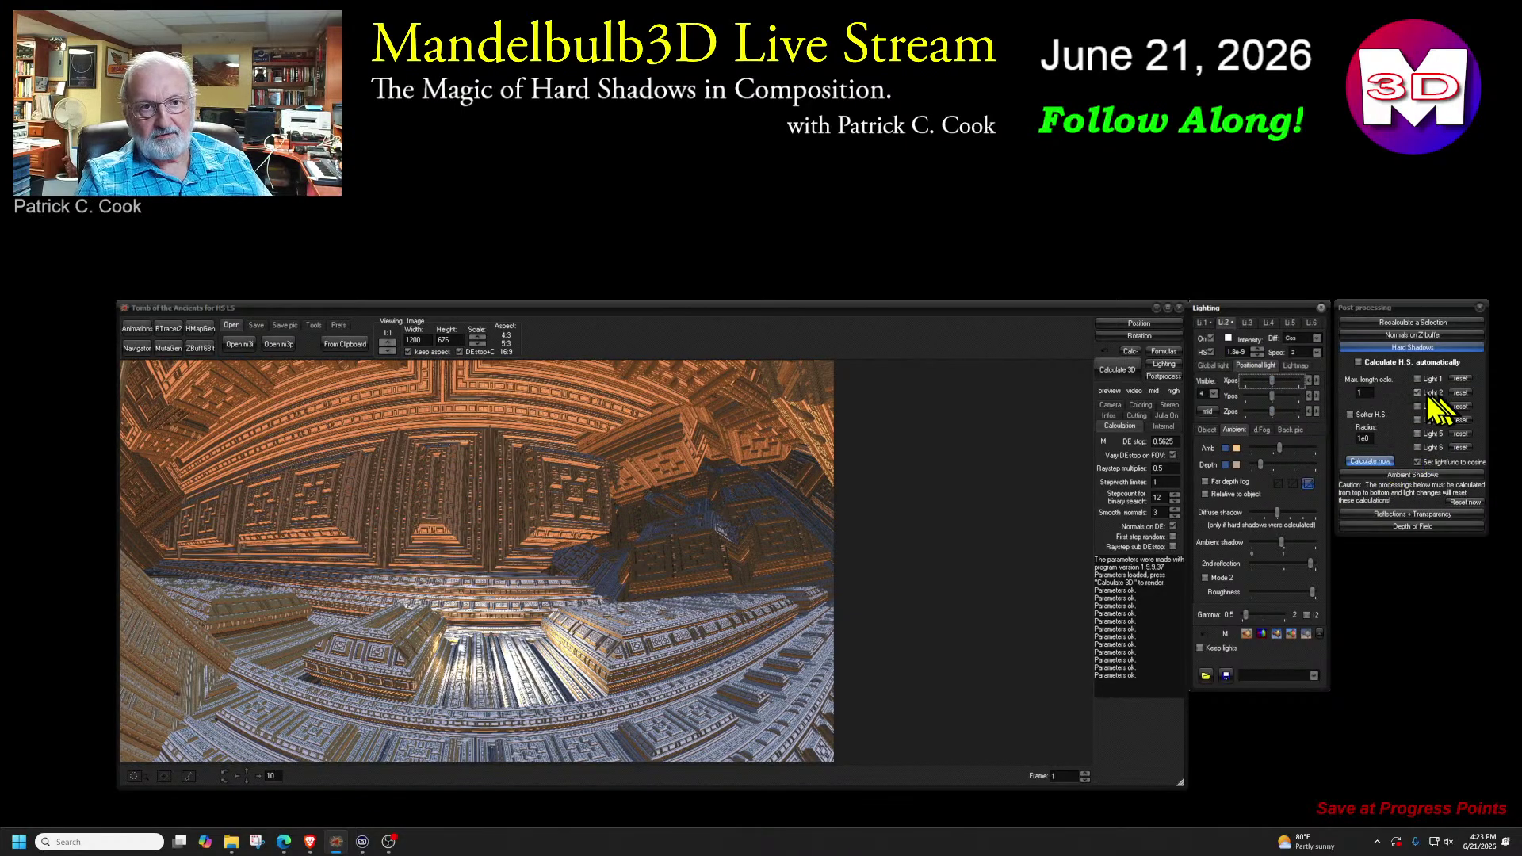
click(1377, 466)
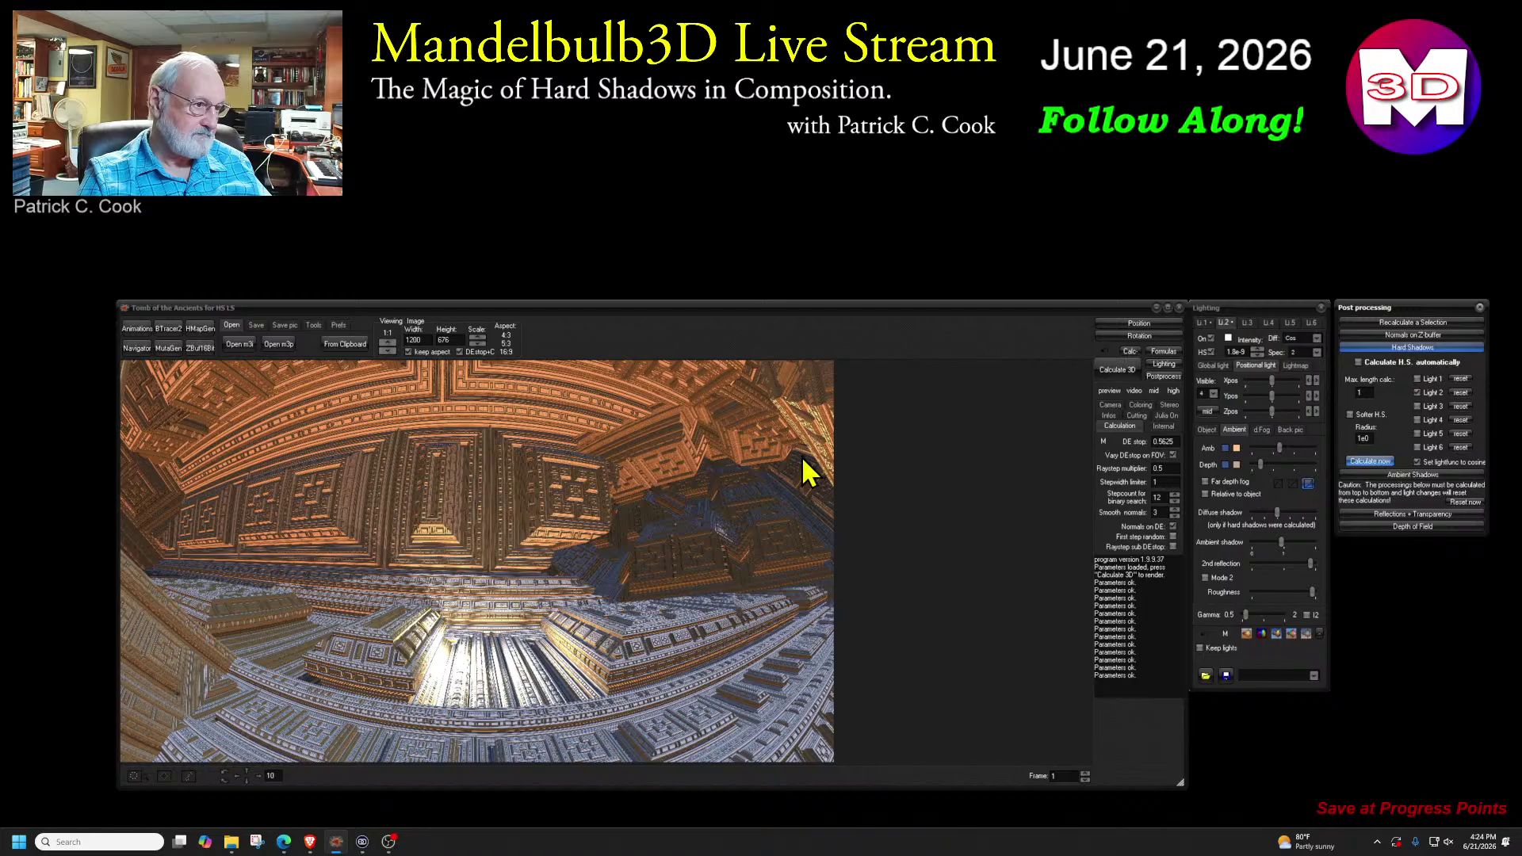
- Increase Light 2's Z position slightly and recalculate the hard shadows
click(1274, 411)
drag(1278, 417, 1281, 417)
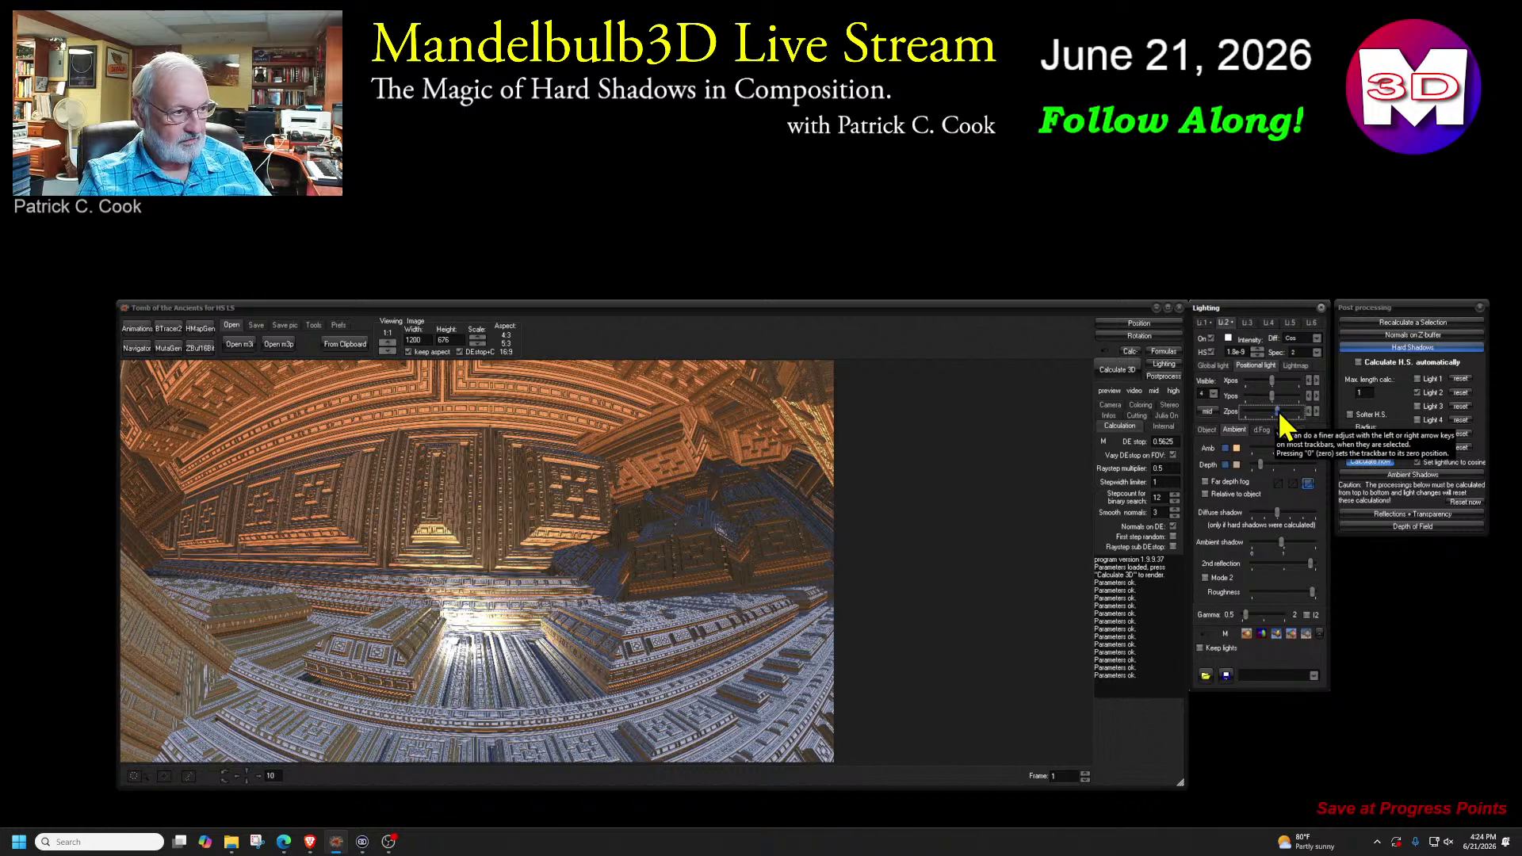
click(1361, 460)
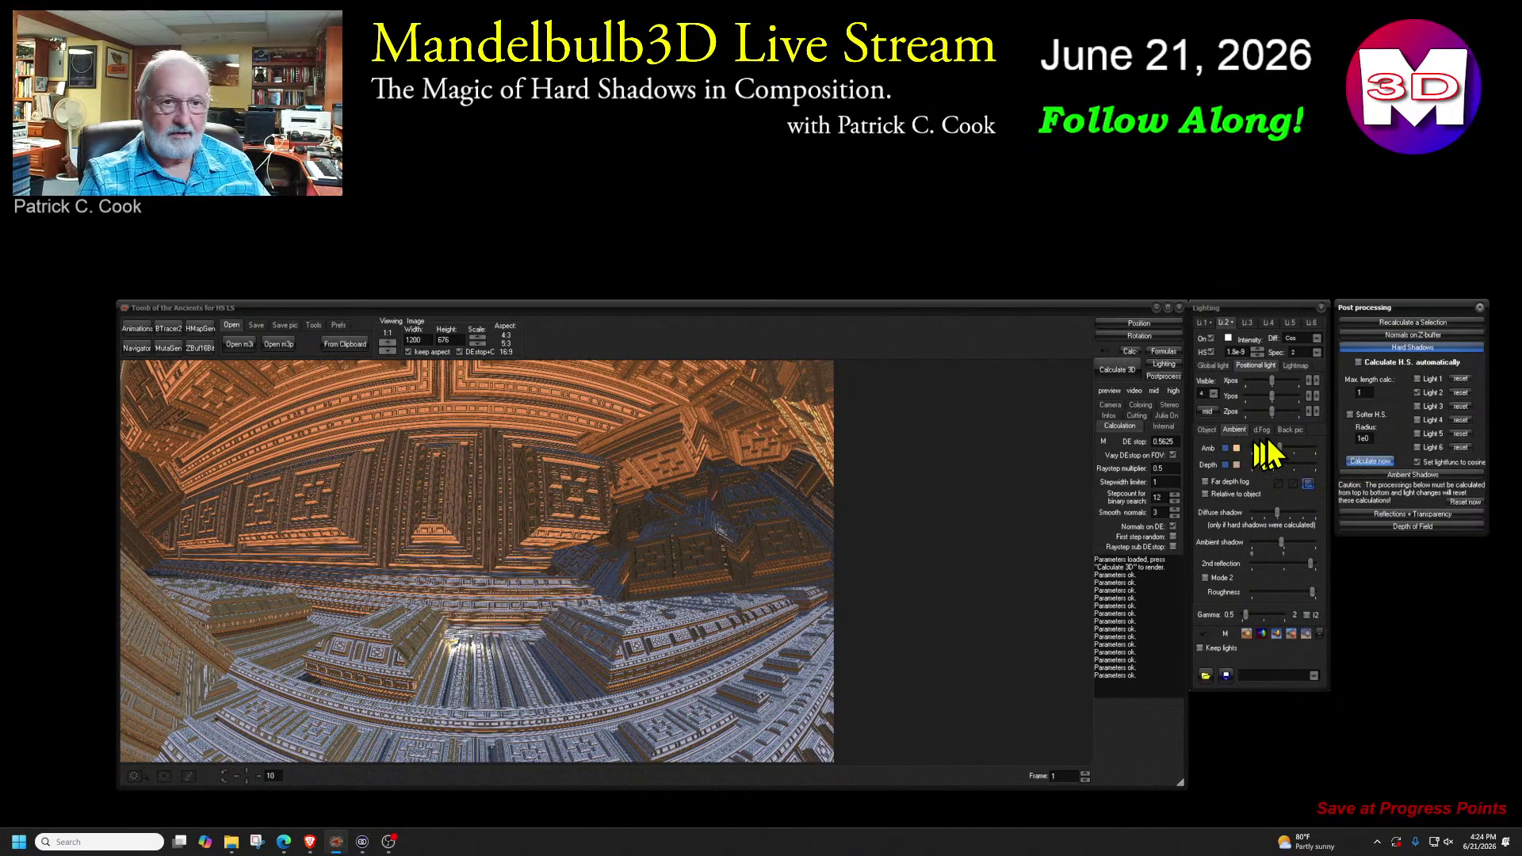
- Adjust Light 2's Y position slightly, raise its intensity, and recalculate the hard shadows
drag(1274, 401, 1274, 402)
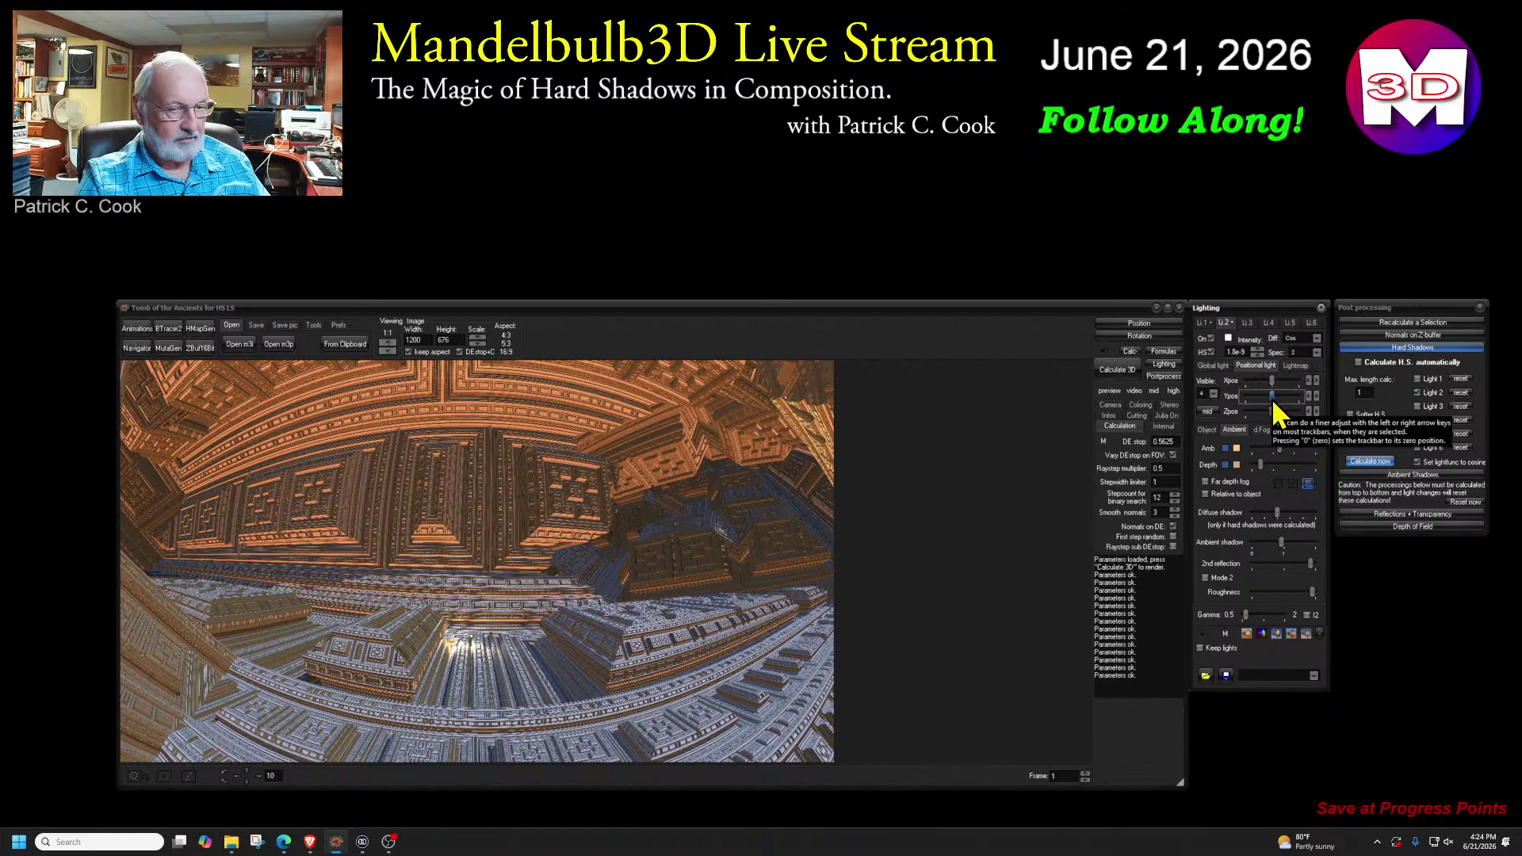
click(1257, 349)
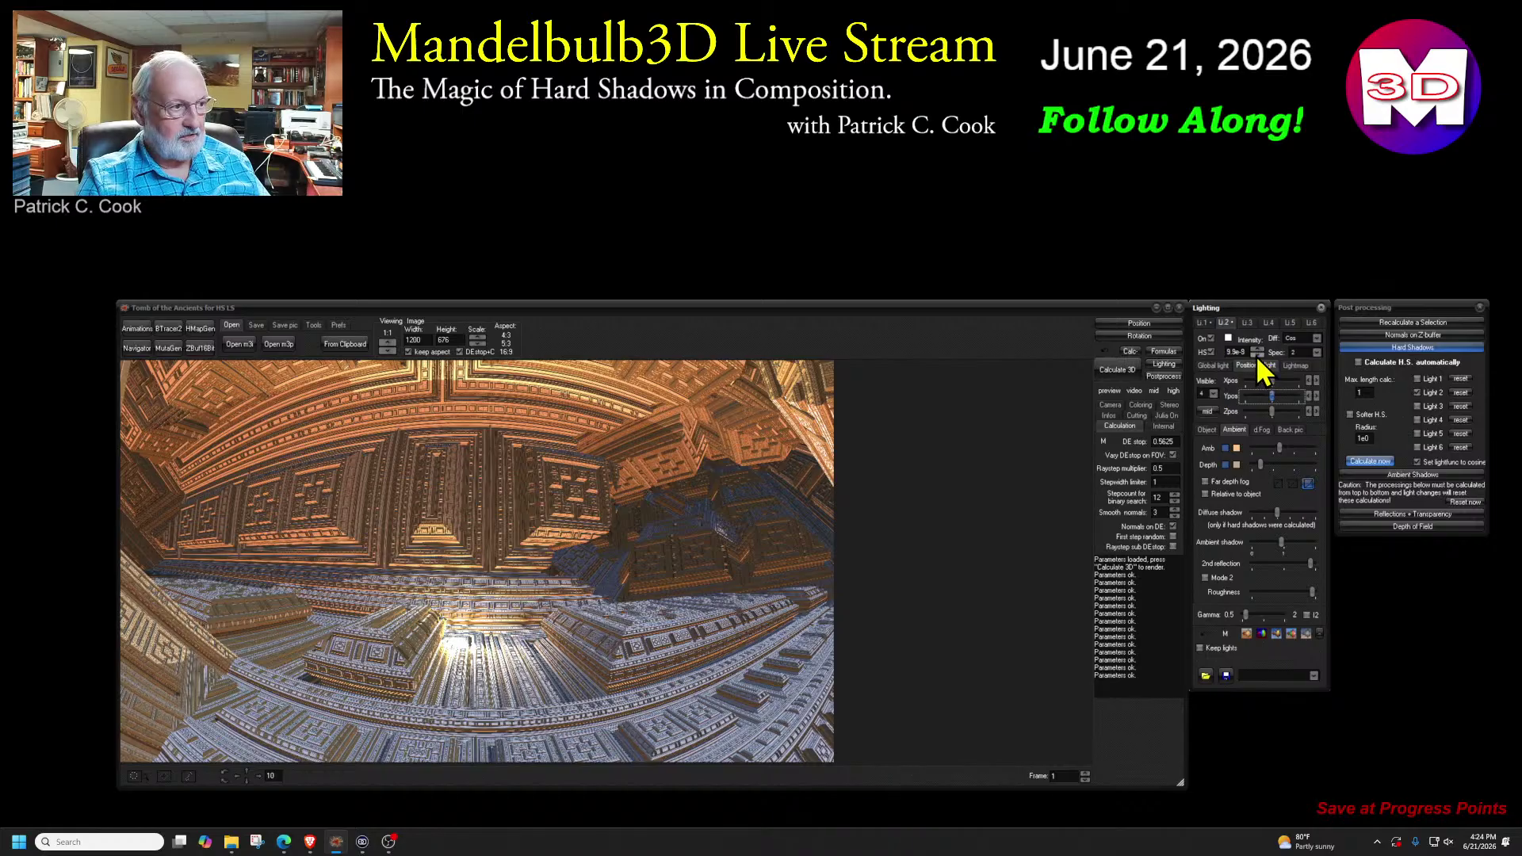
click(1257, 354)
click(1383, 462)
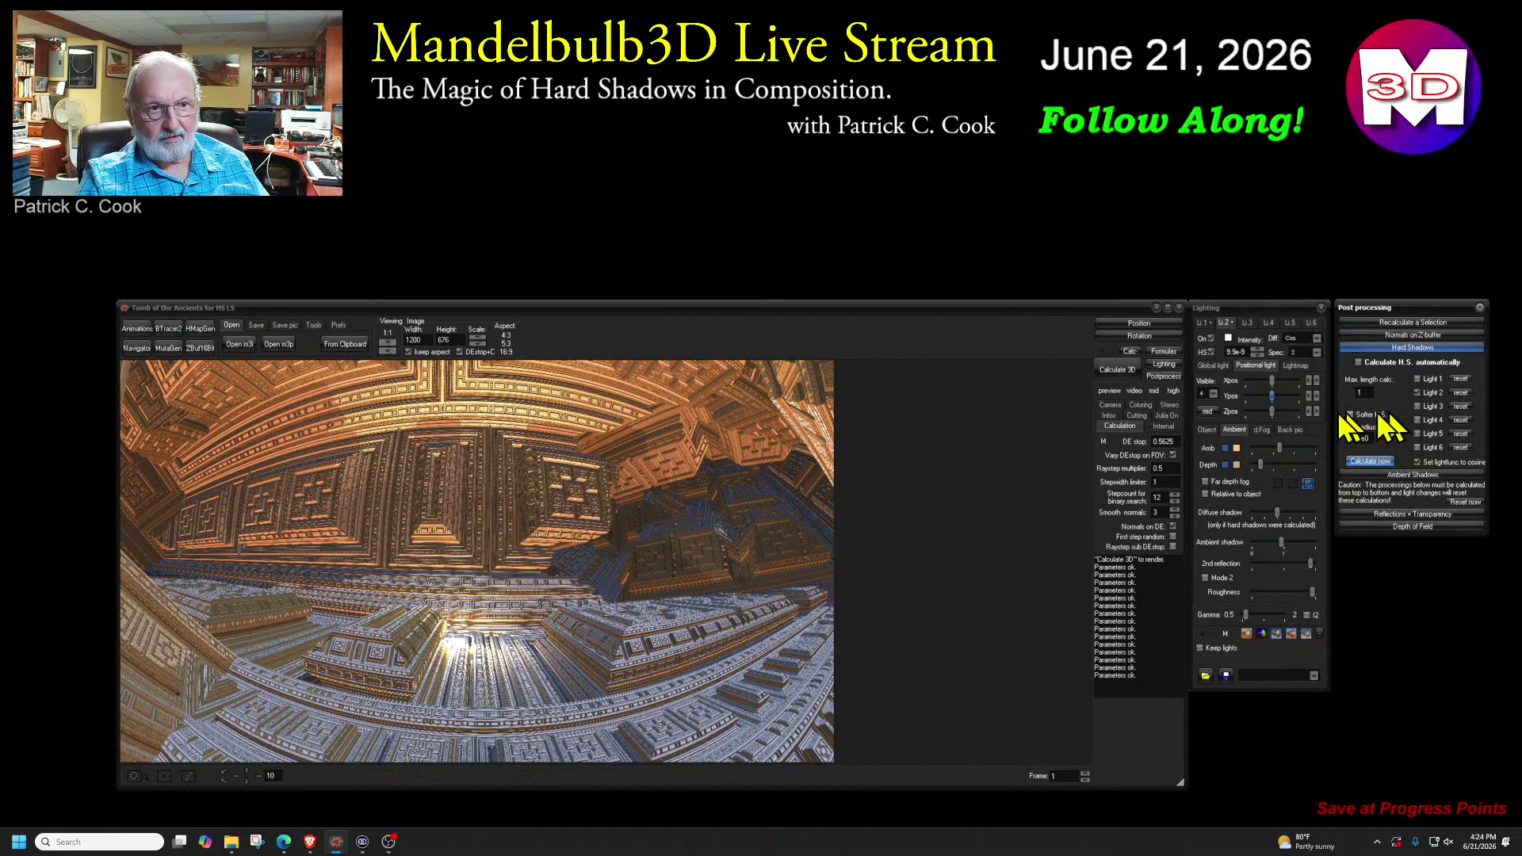
- Fine-tune Light 2's Z and X positions, recalculate the hard shadows, nudge its X position, and calculate them again
click(1272, 410)
drag(1277, 417, 1271, 384)
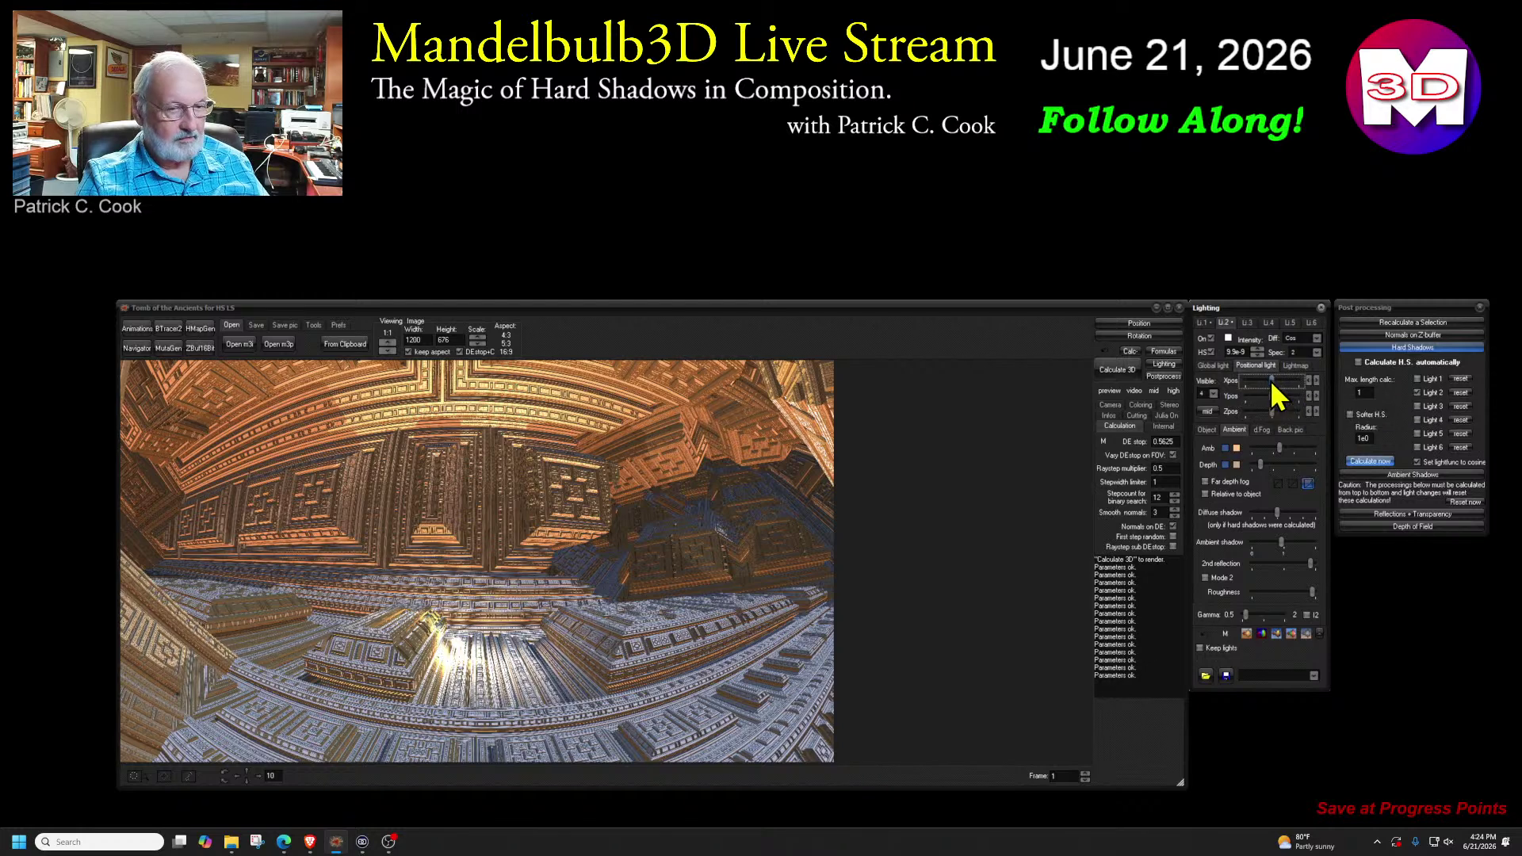
click(1370, 460)
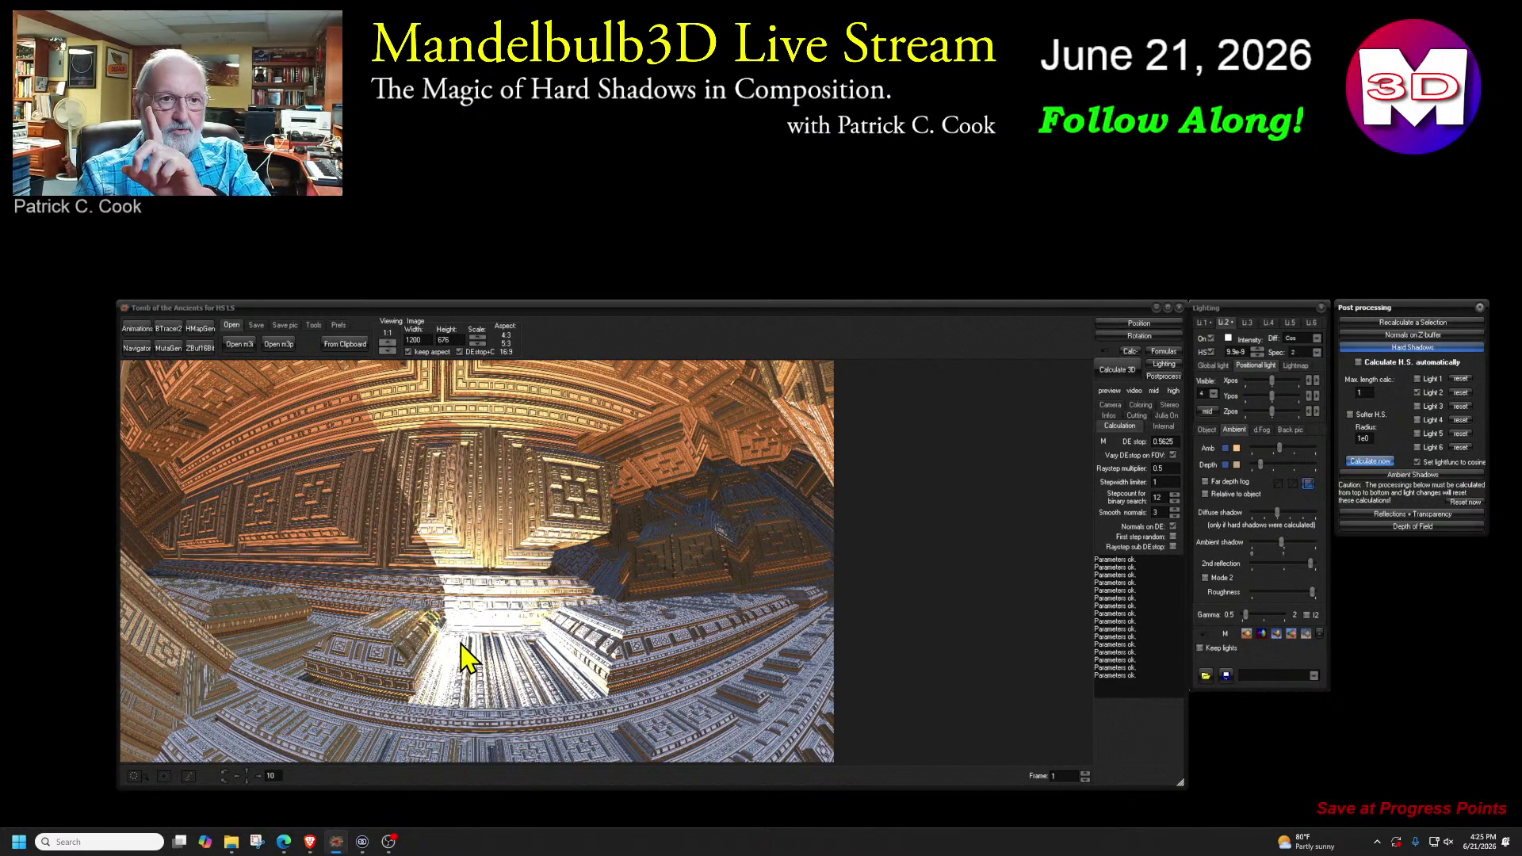
click(1318, 381)
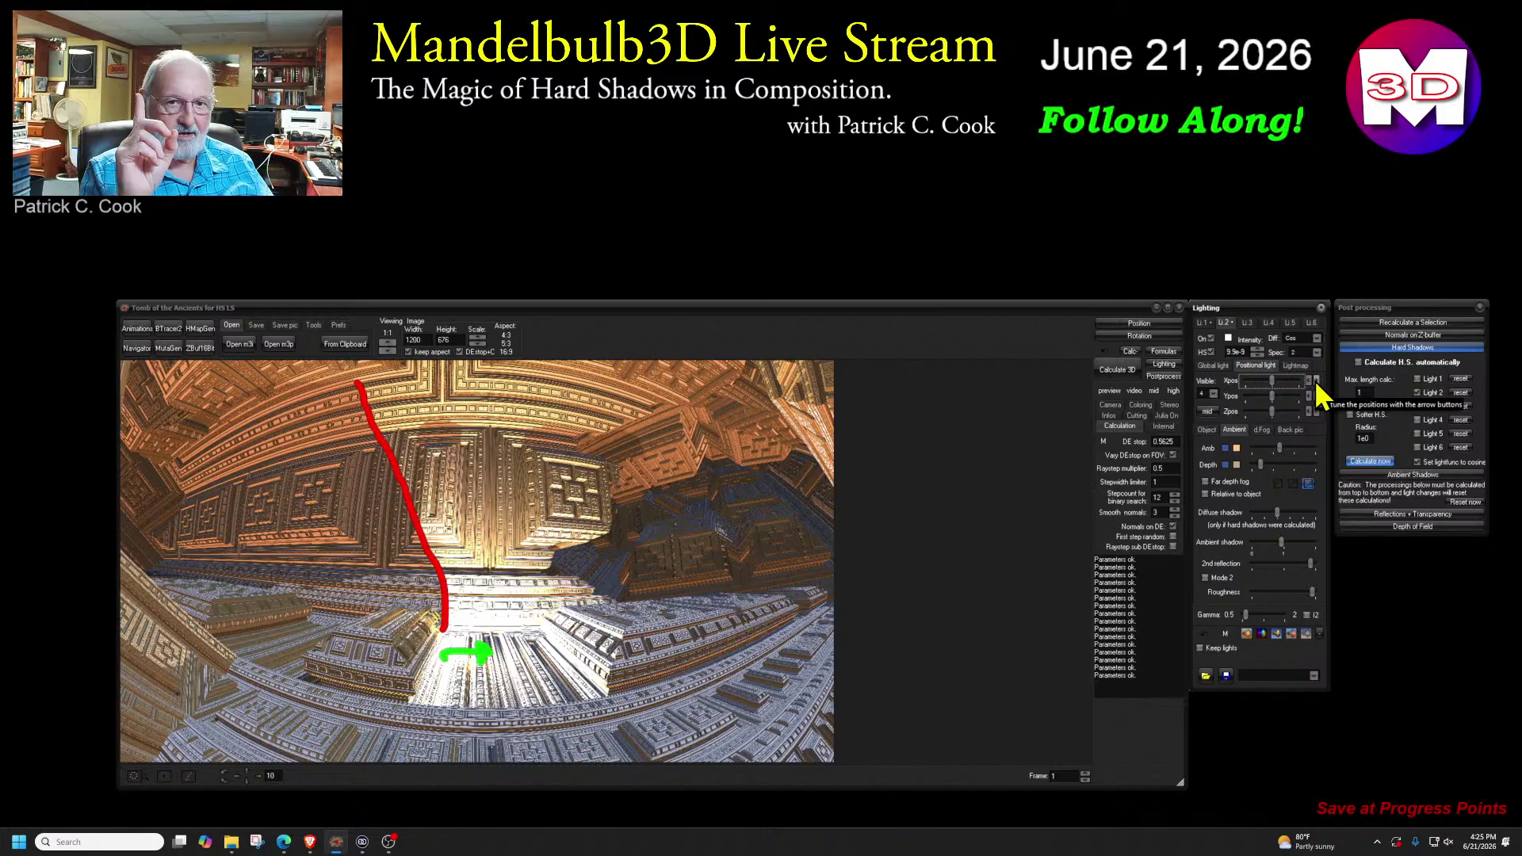
click(1363, 462)
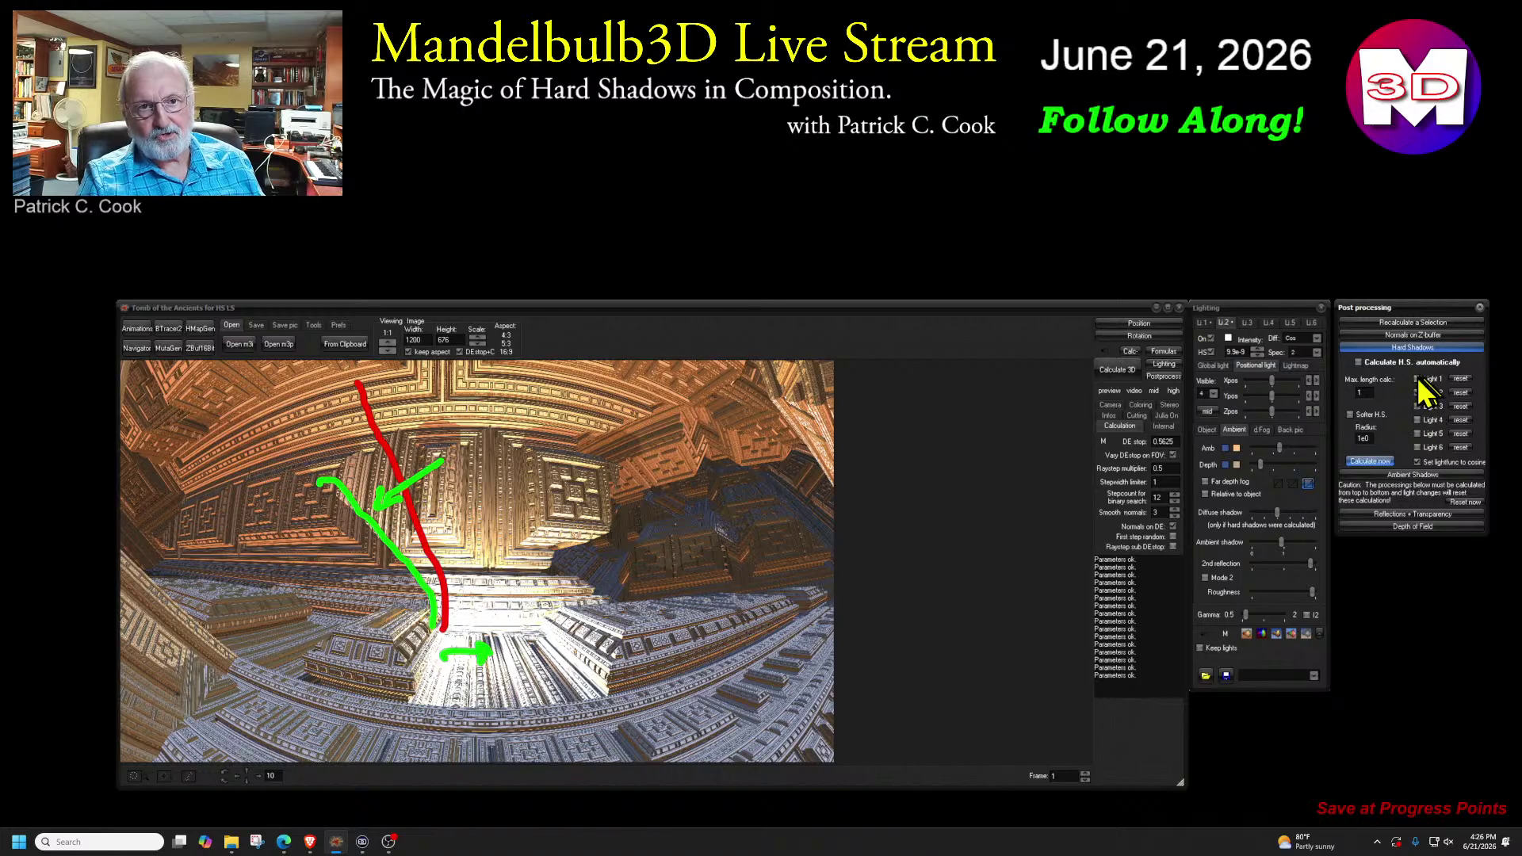
- Include Light 1 in the hard shadow selection alongside Light 2, reviewing both lights' settings
click(1202, 323)
click(1211, 365)
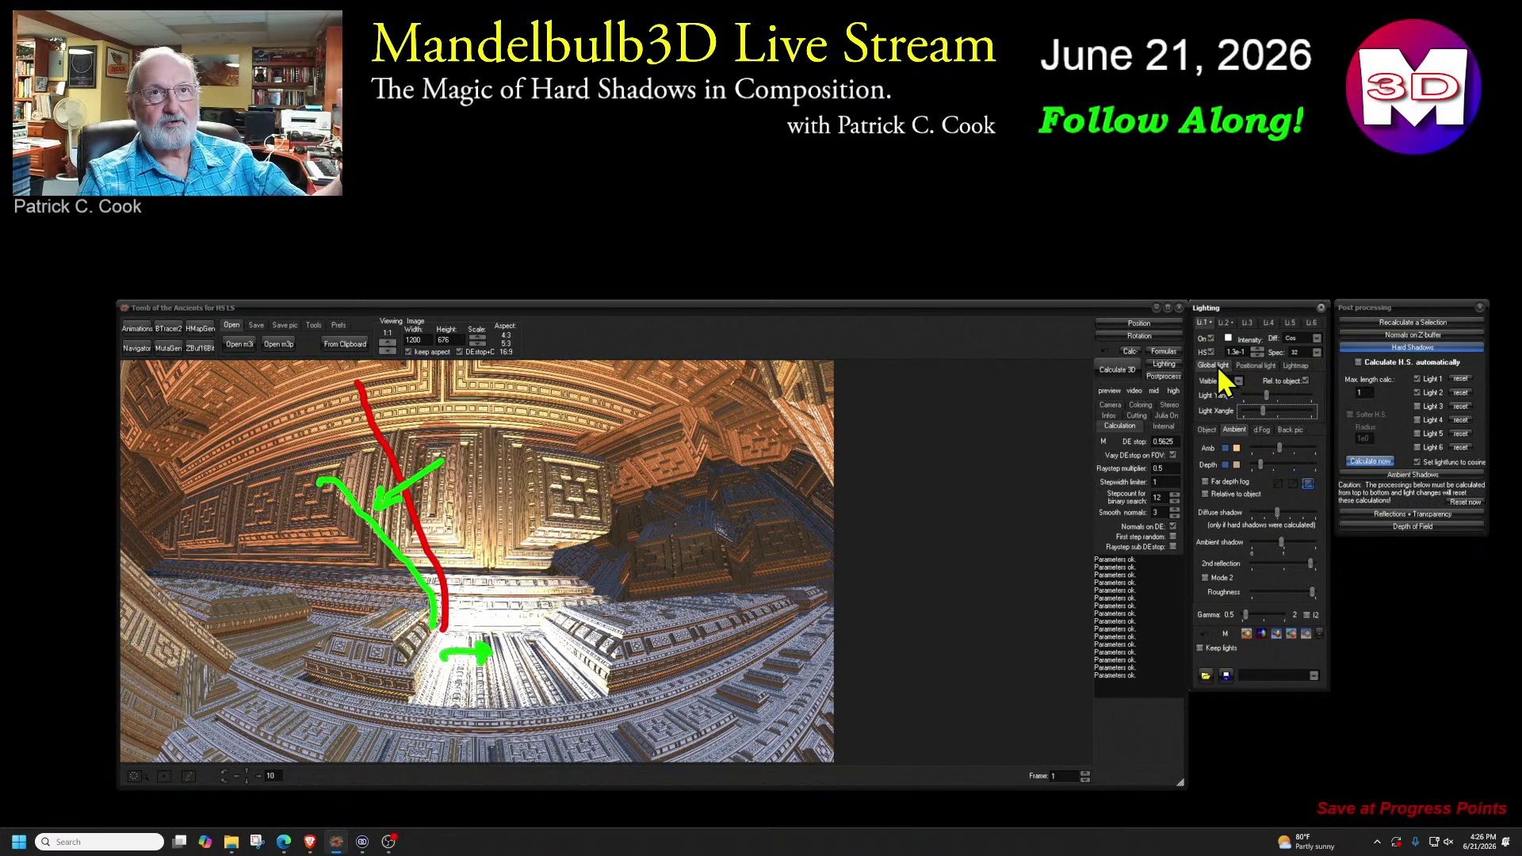
click(1225, 323)
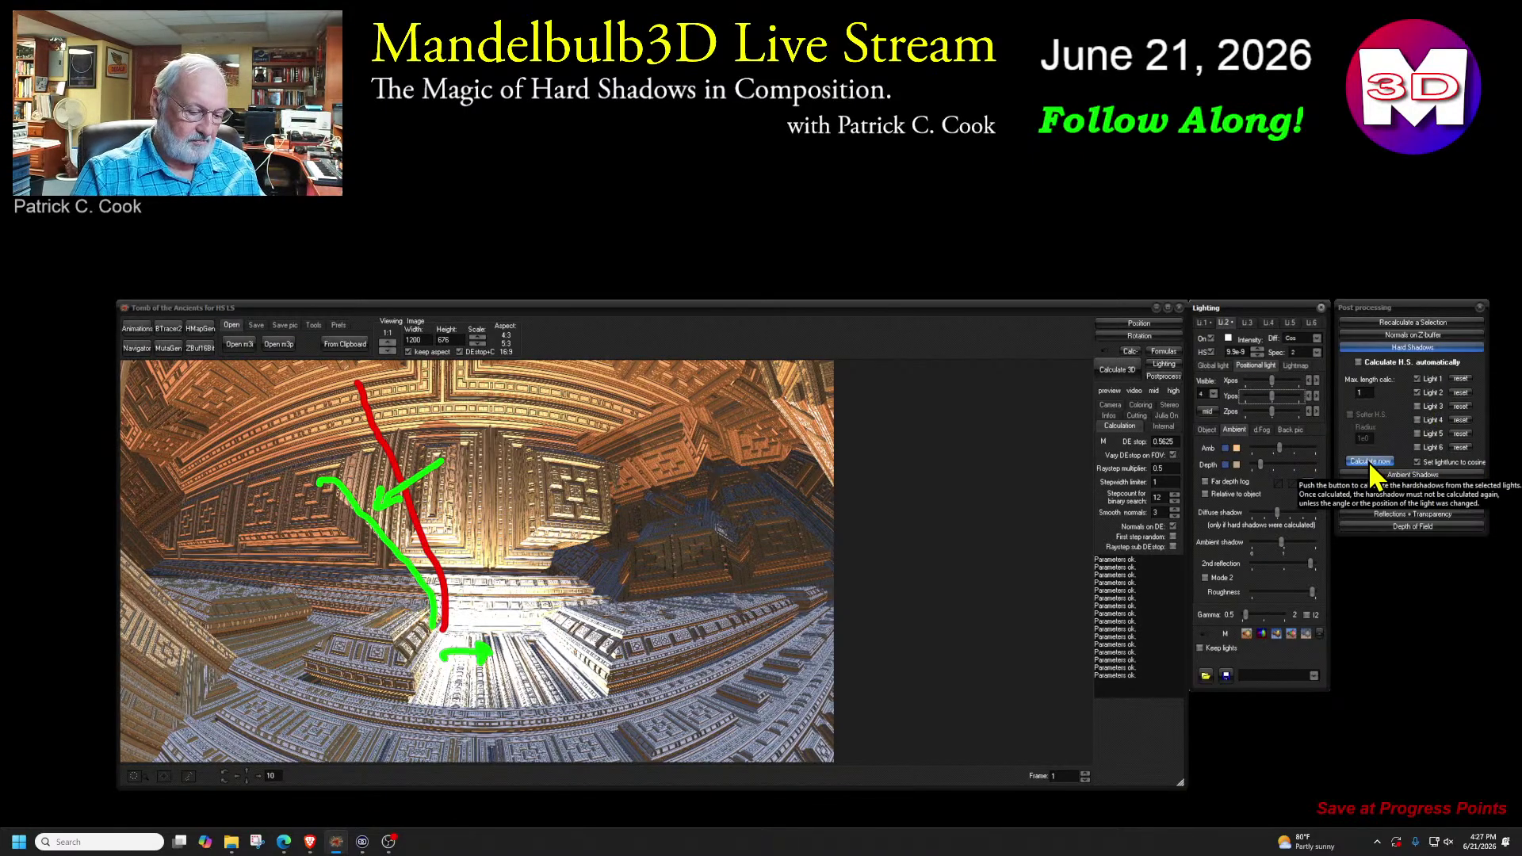
- Clear the drawn annotations and trace the shadow edge on the central wall beside the small tomb in red
key(Escape)
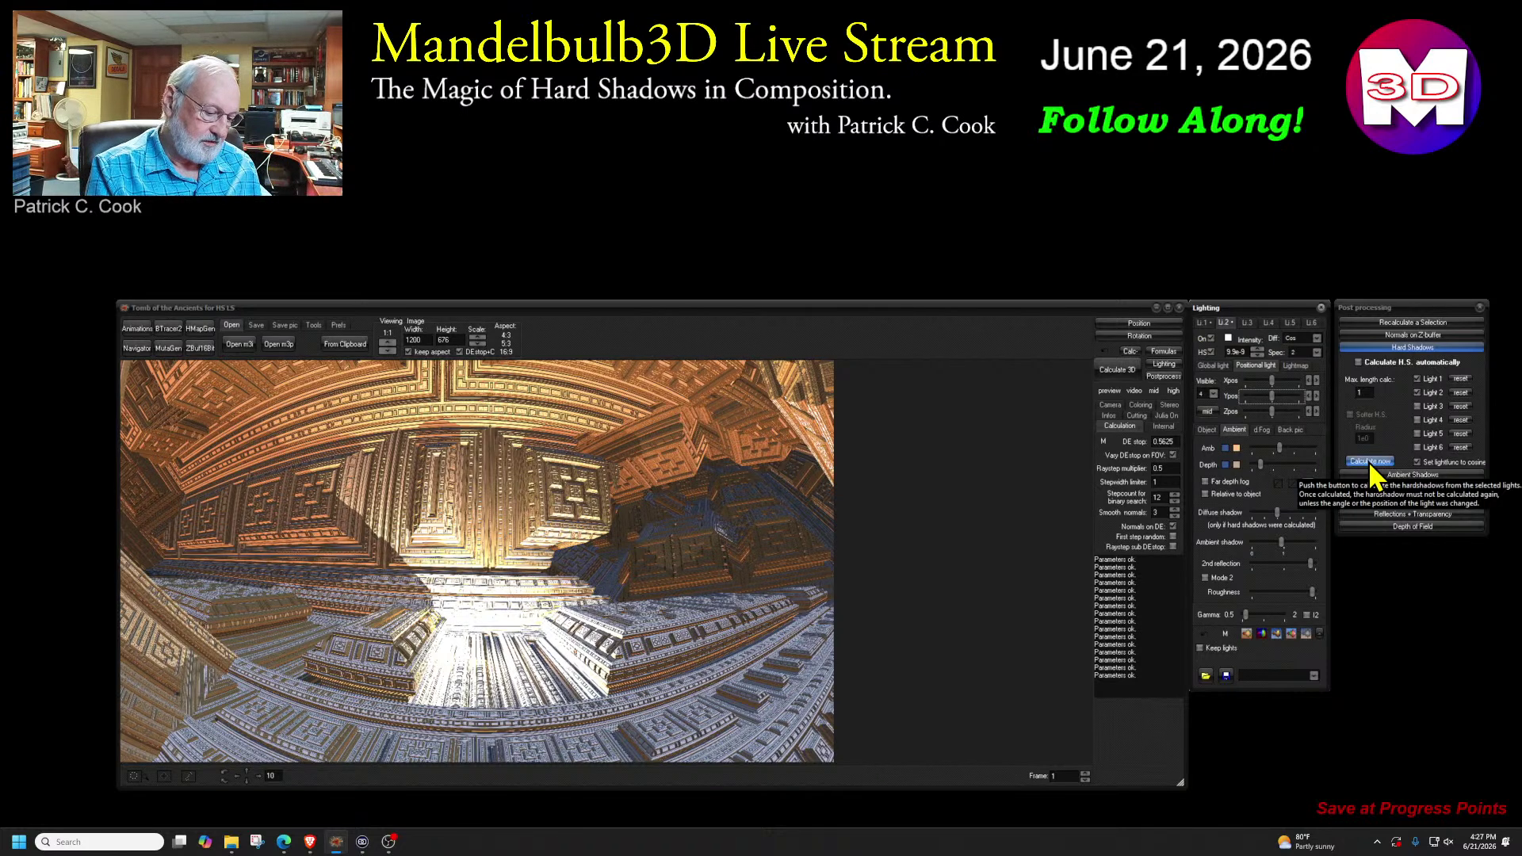
drag(389, 538, 430, 622)
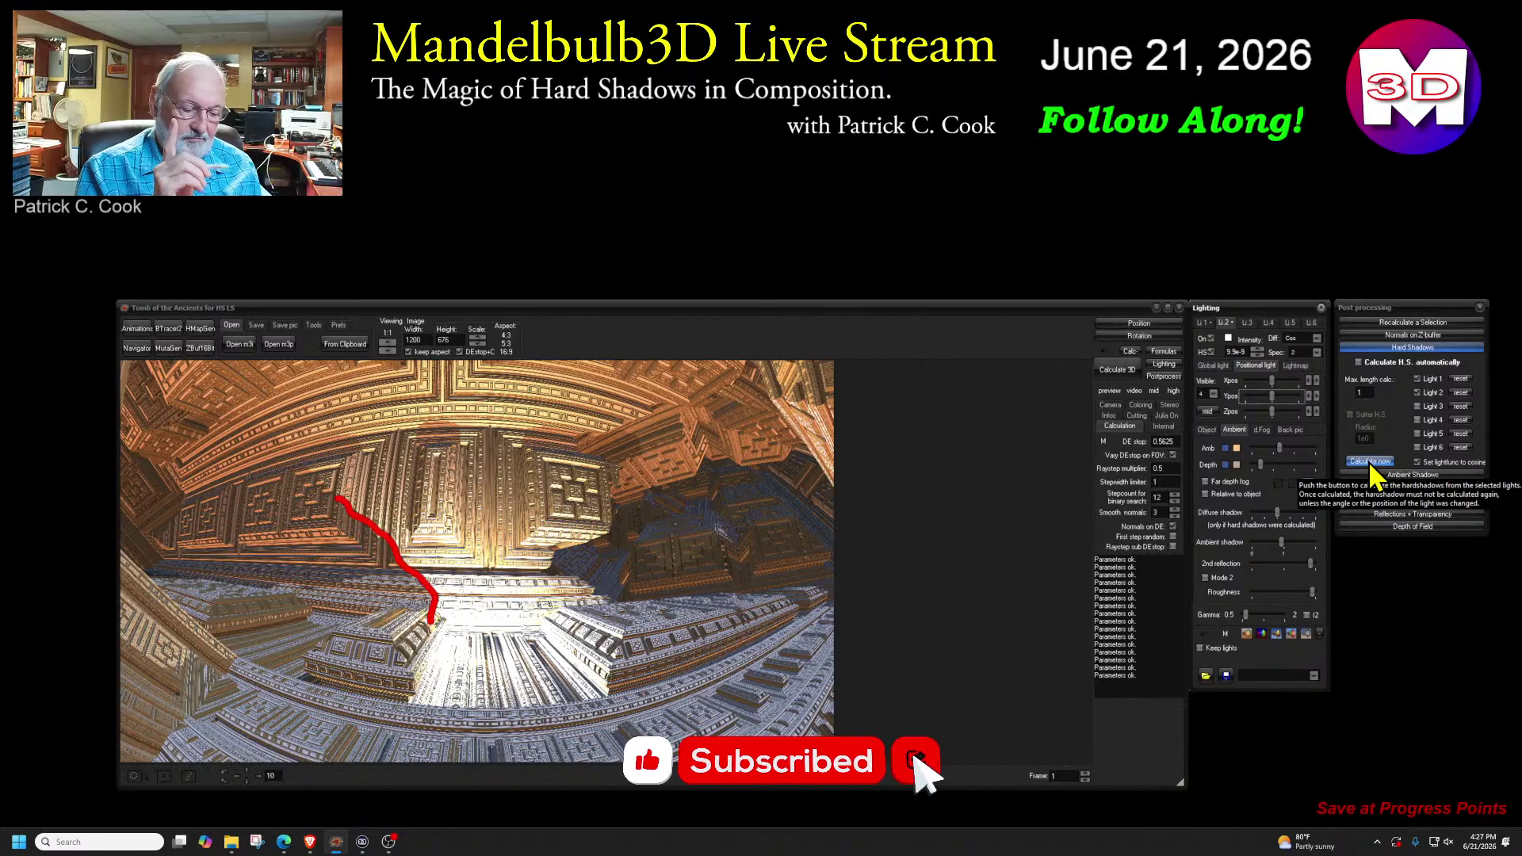
- Label the traced shadow edge with a red arrow and the text "POS", and calculate the hard shadows
mouse_move(388, 490)
mouse_down()
mouse_move(450, 429)
mouse_move(428, 482)
mouse_up()
mouse_move(488, 421)
mouse_down()
mouse_move(495, 467)
mouse_move(523, 428)
mouse_move(610, 389)
mouse_up()
drag(561, 456, 632, 410)
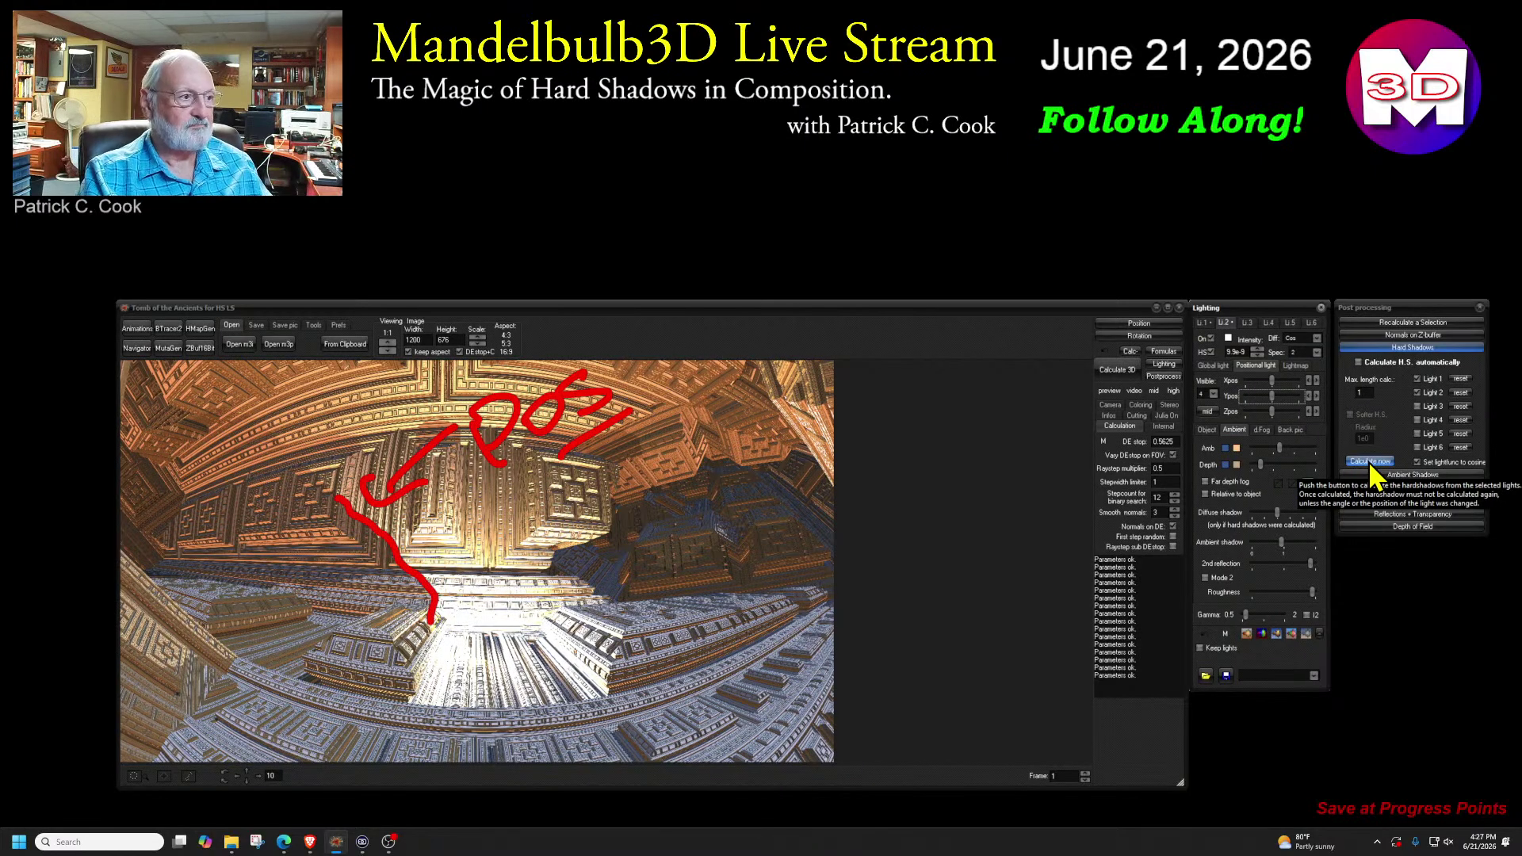
click(1368, 460)
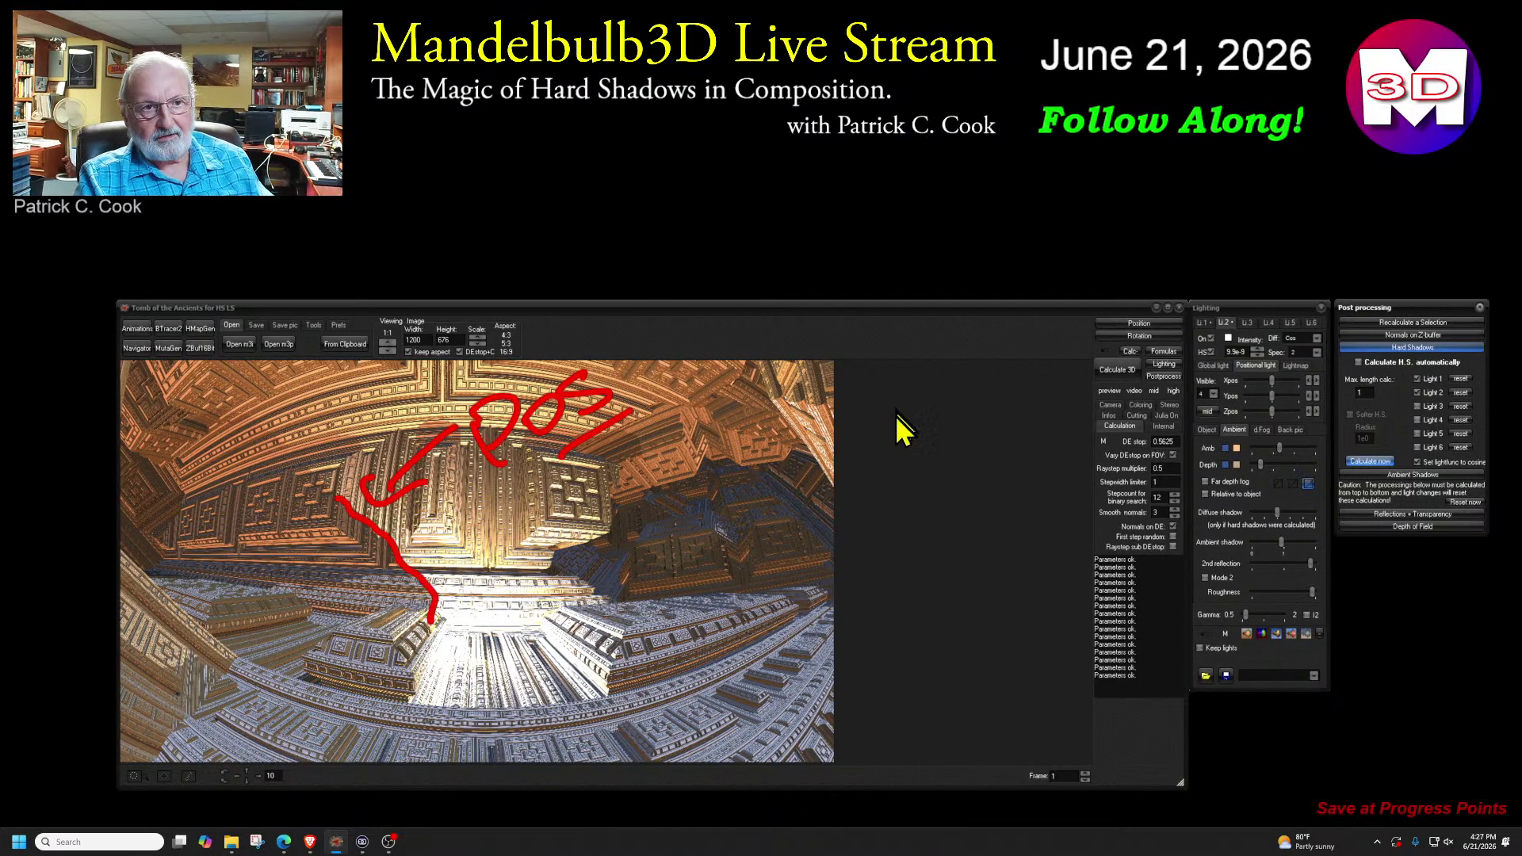
- Set Light 1's intensity to 2.5e-1 and recalculate the hard shadows
click(1204, 323)
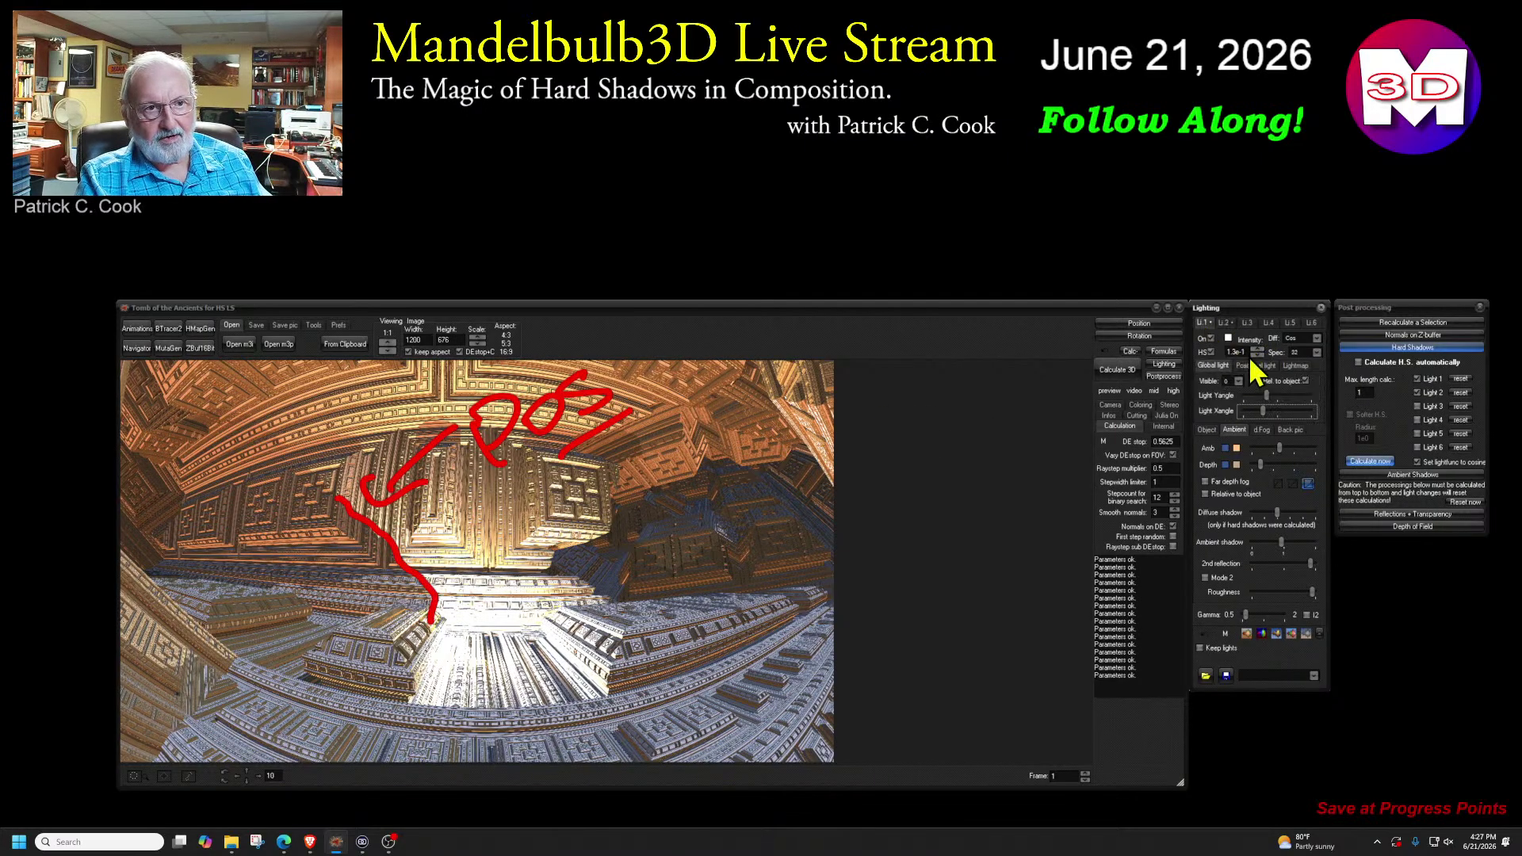
click(1258, 350)
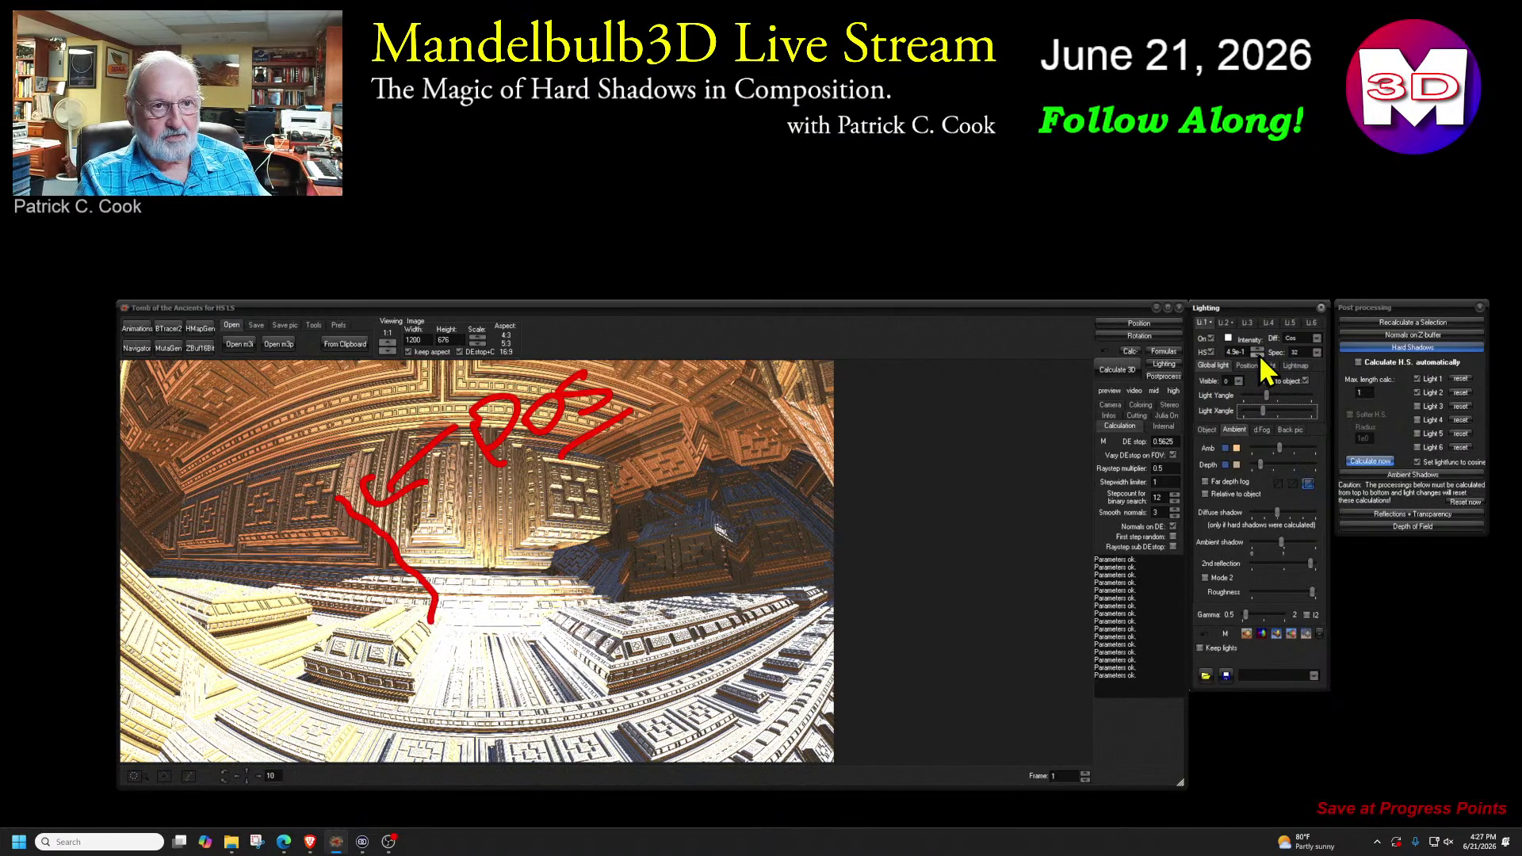
click(1258, 355)
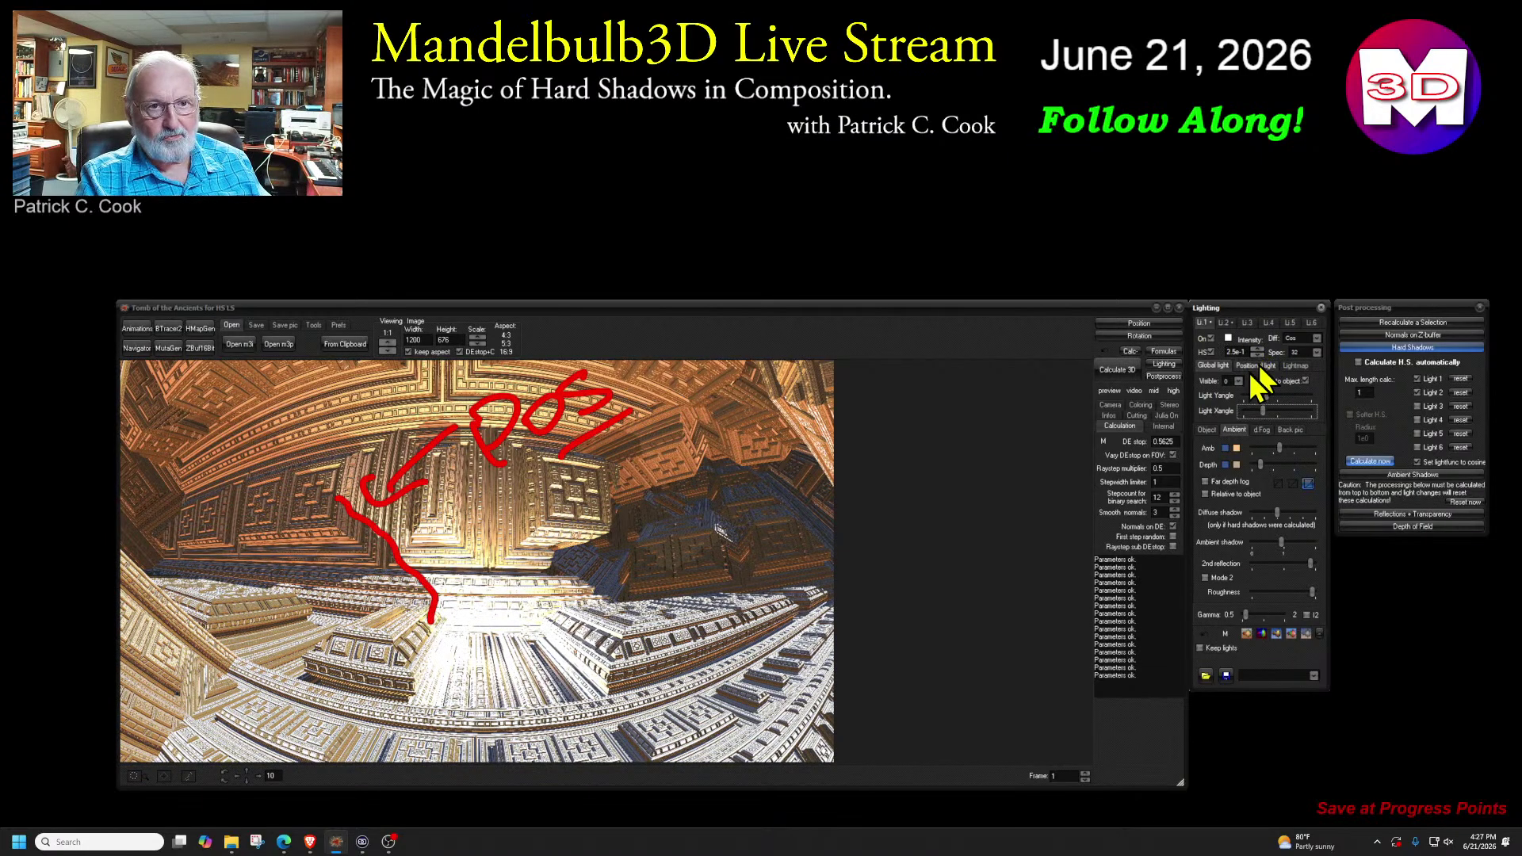
click(1370, 461)
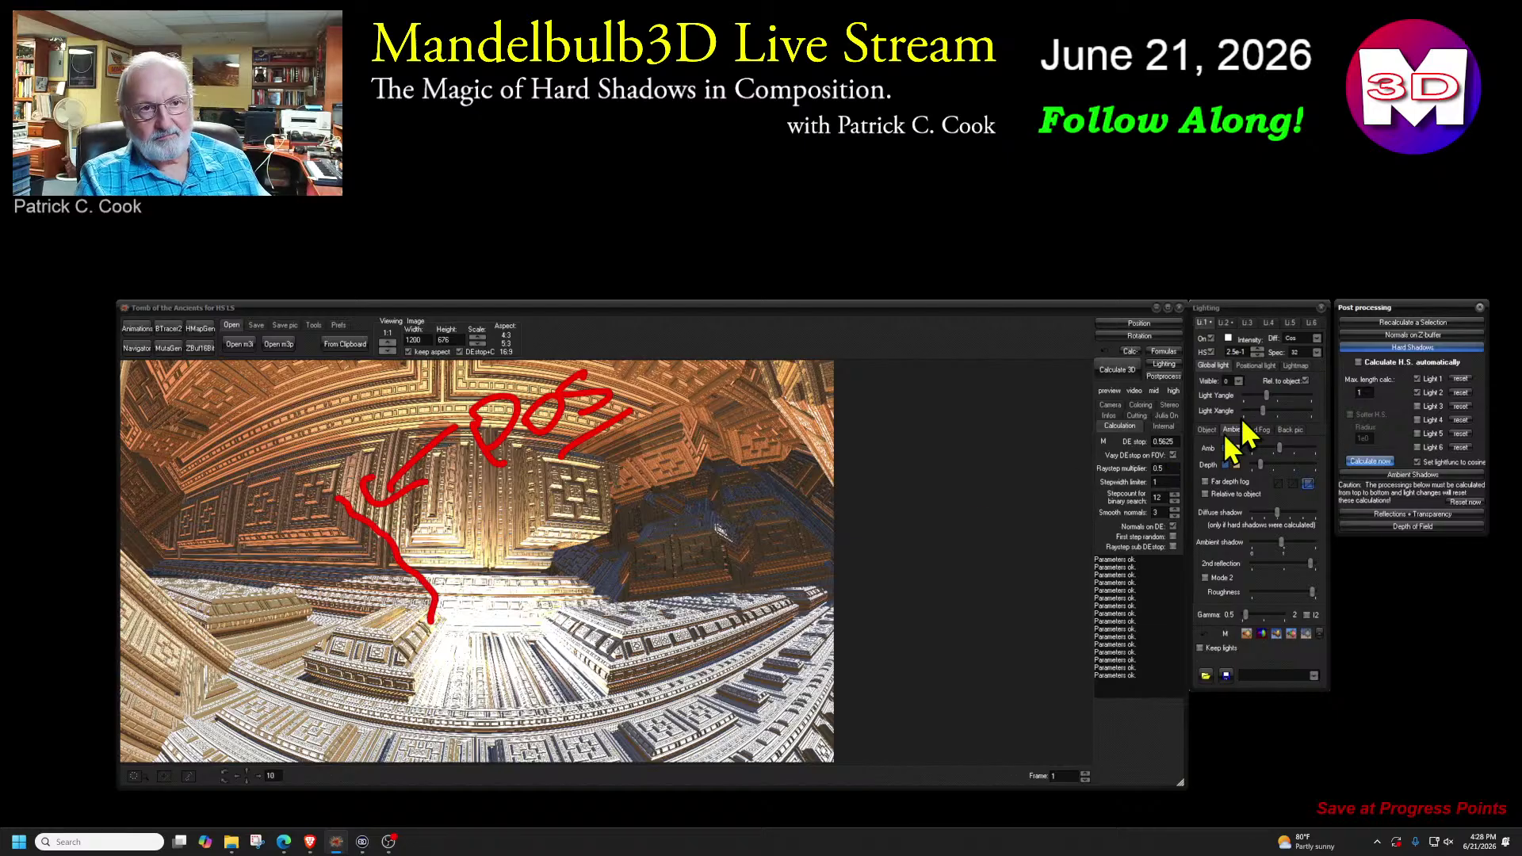
- Adjust Light 1's Y angle and raise its X angle, recalculating the hard shadows between adjustments and at the end
click(1269, 396)
drag(1268, 396, 1278, 400)
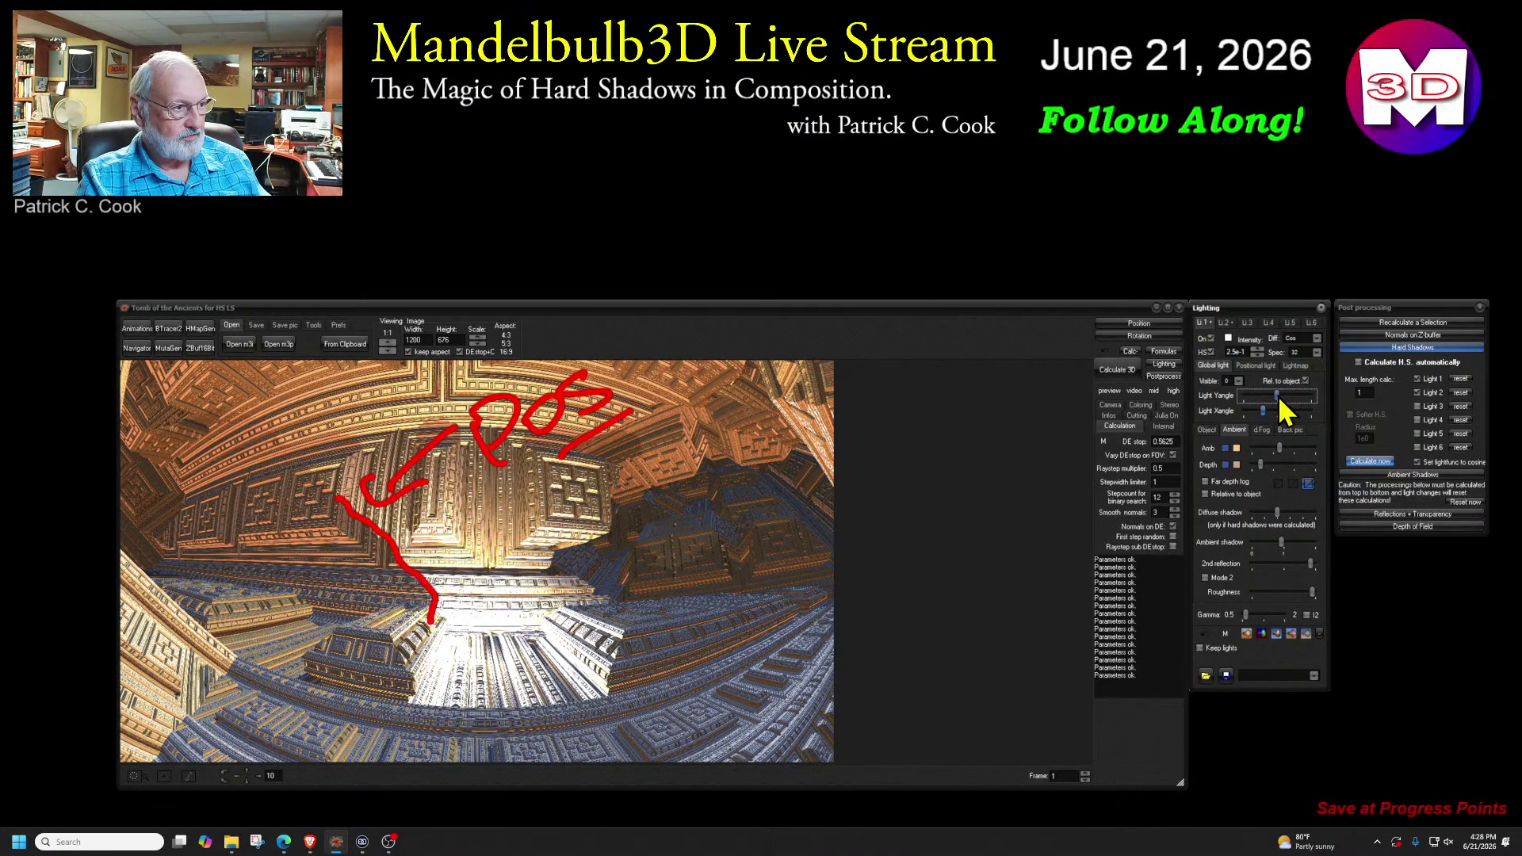
click(1369, 461)
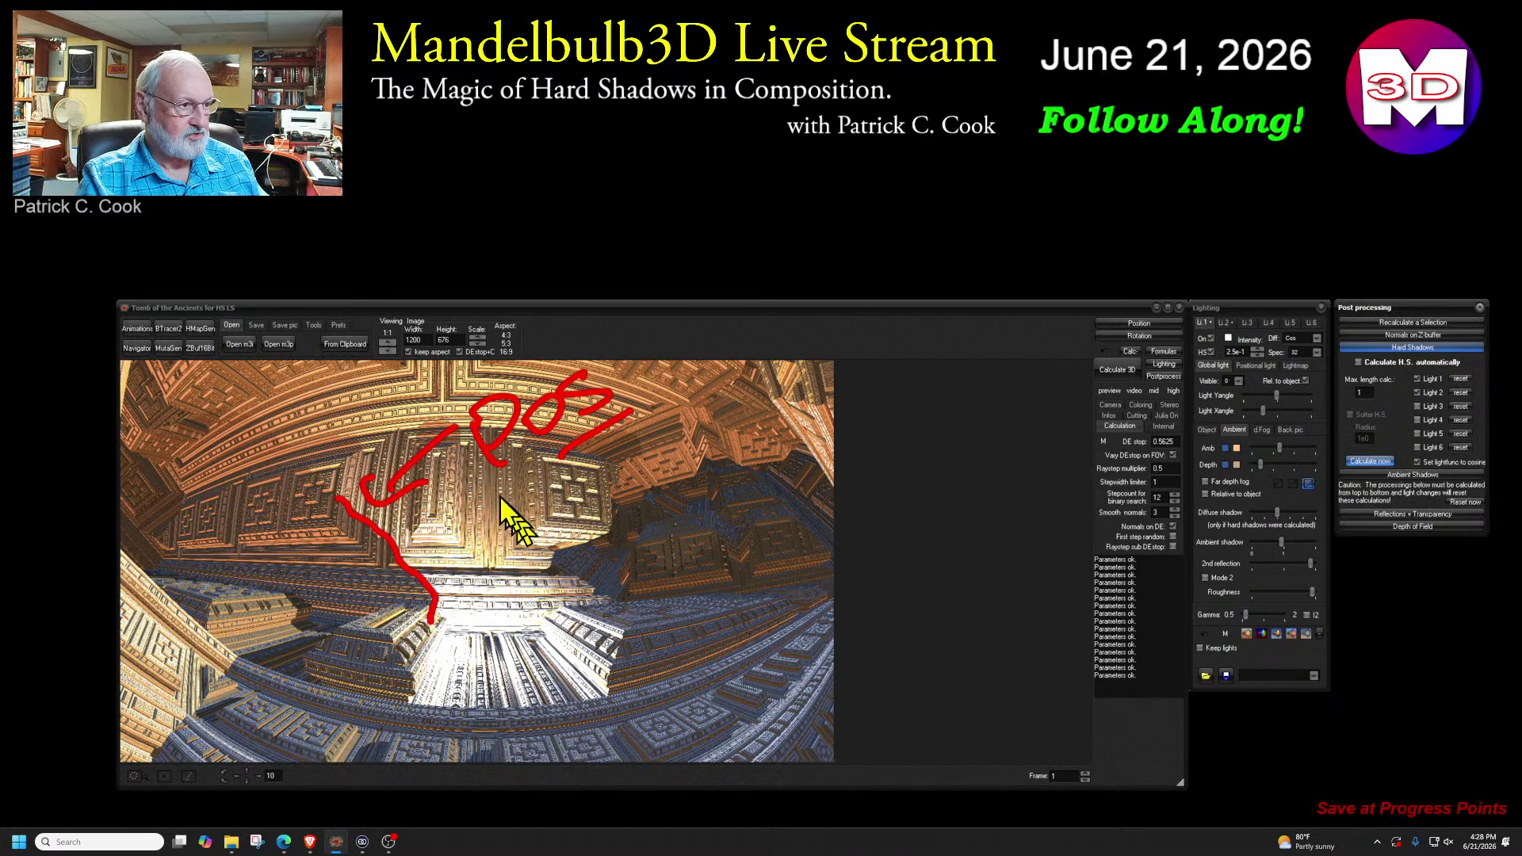
click(1278, 397)
mouse_move(1279, 402)
mouse_down()
mouse_move(1234, 418)
mouse_move(1287, 420)
mouse_up()
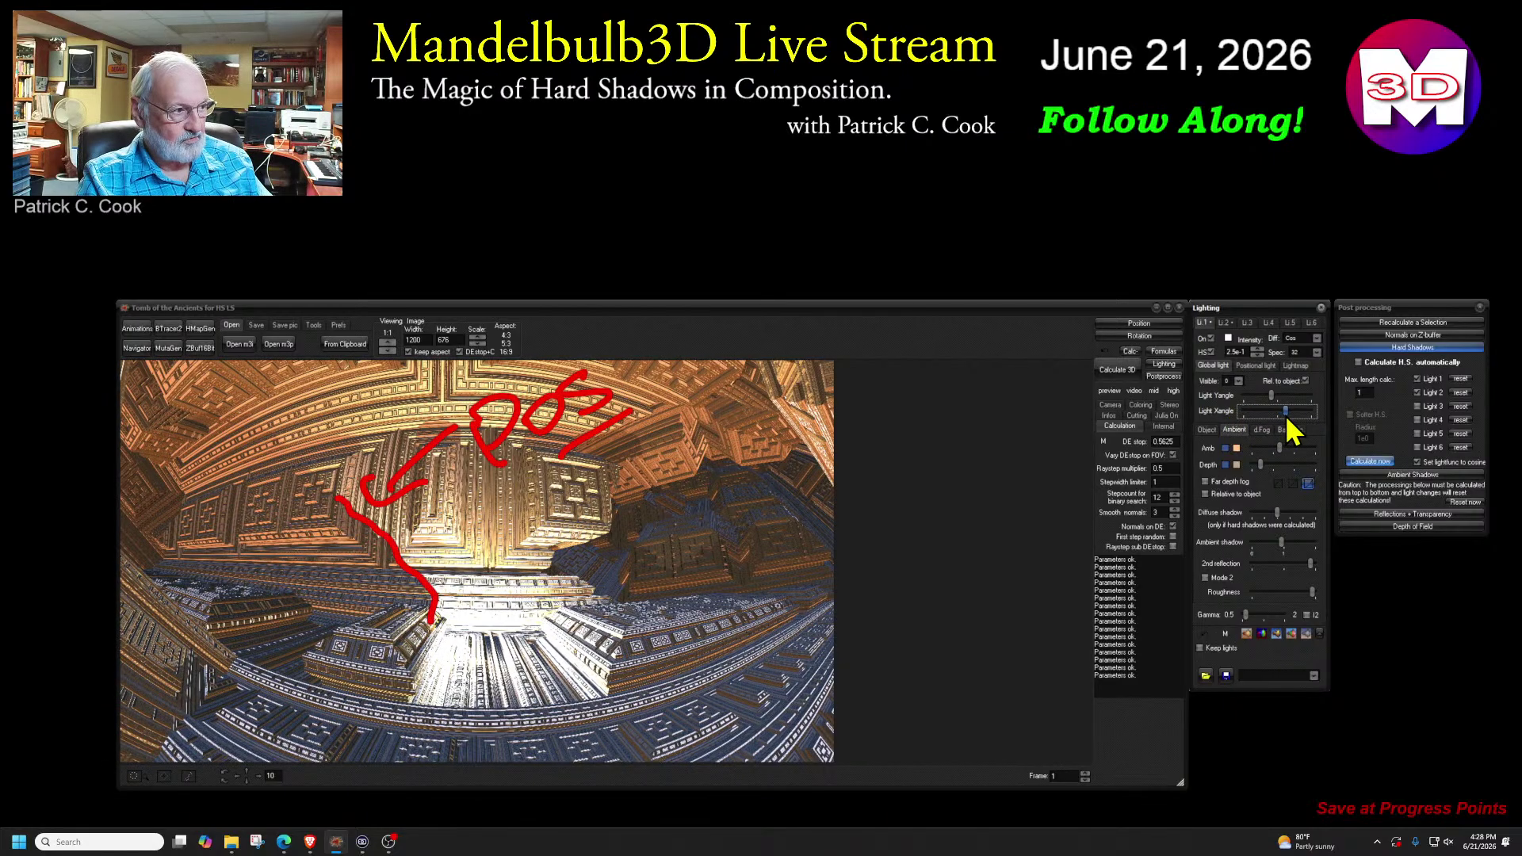
click(1375, 464)
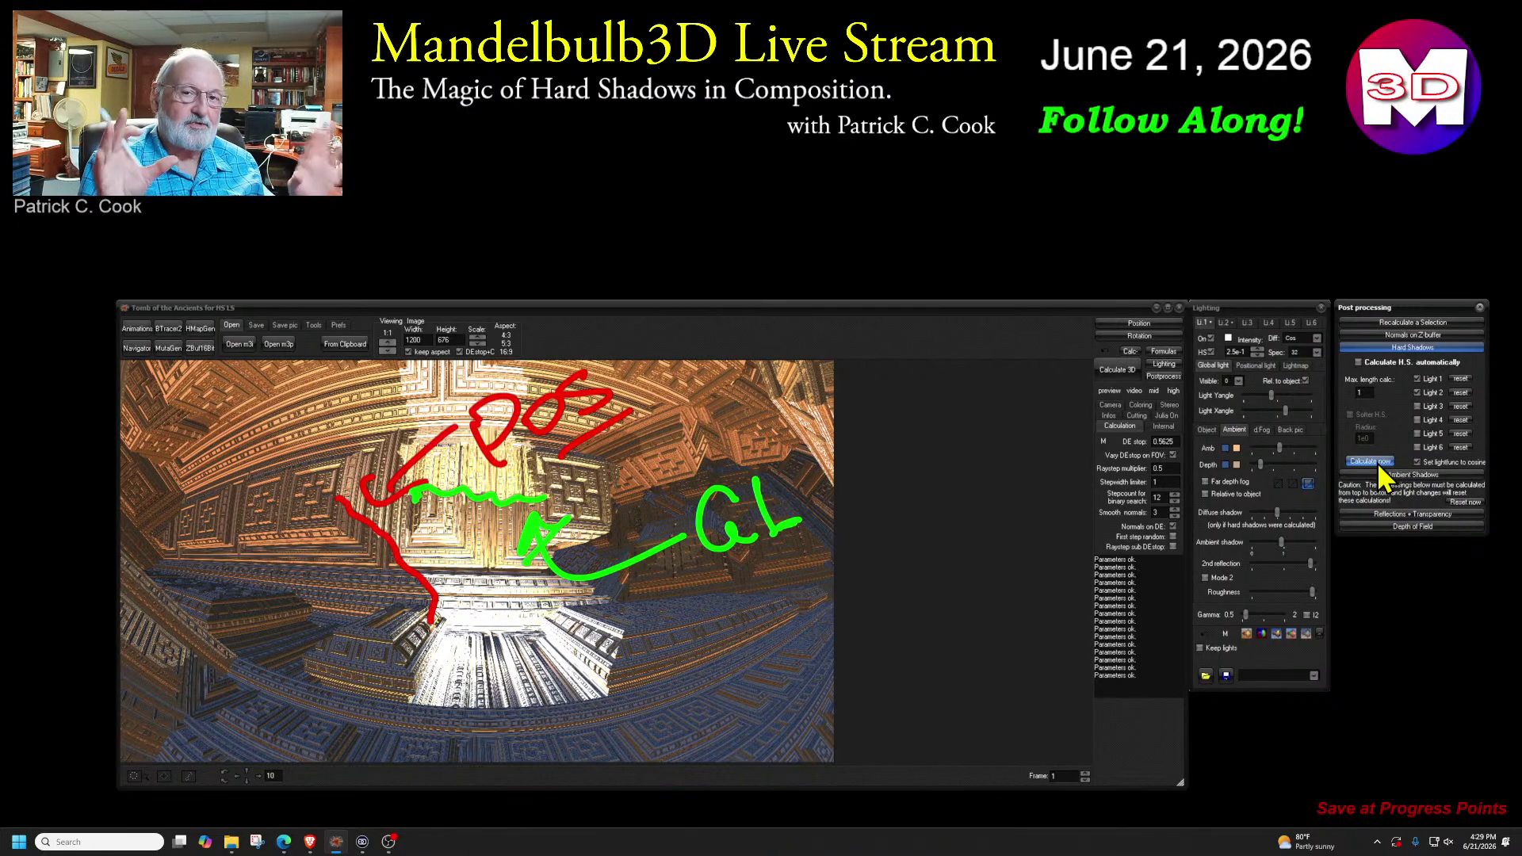
- Review the settings of Lights 3 and 6 and clear the drawn annotations
click(1247, 323)
click(1311, 323)
click(1247, 322)
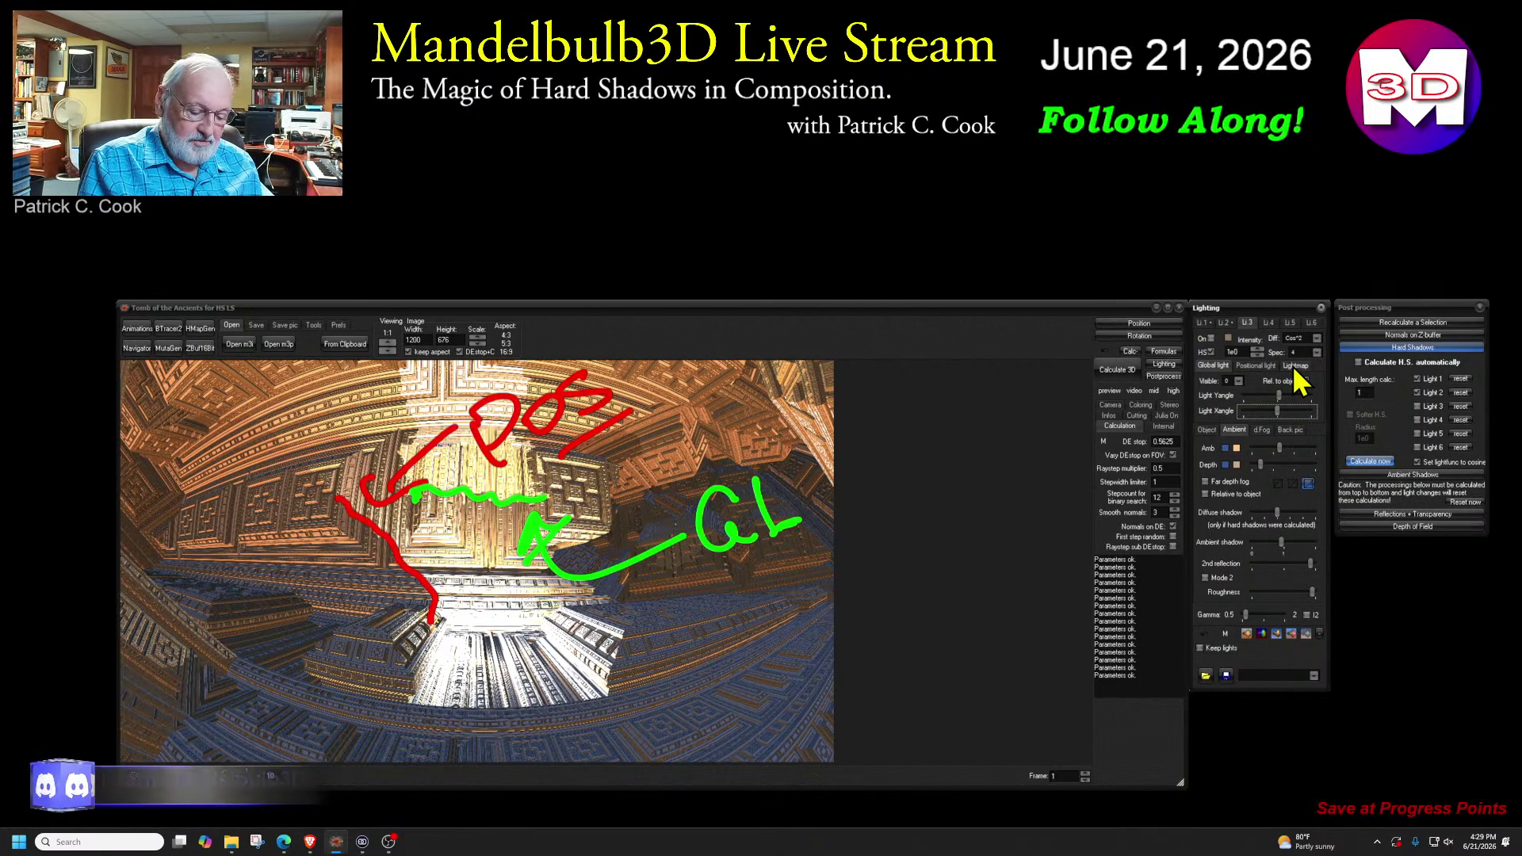
key(Escape)
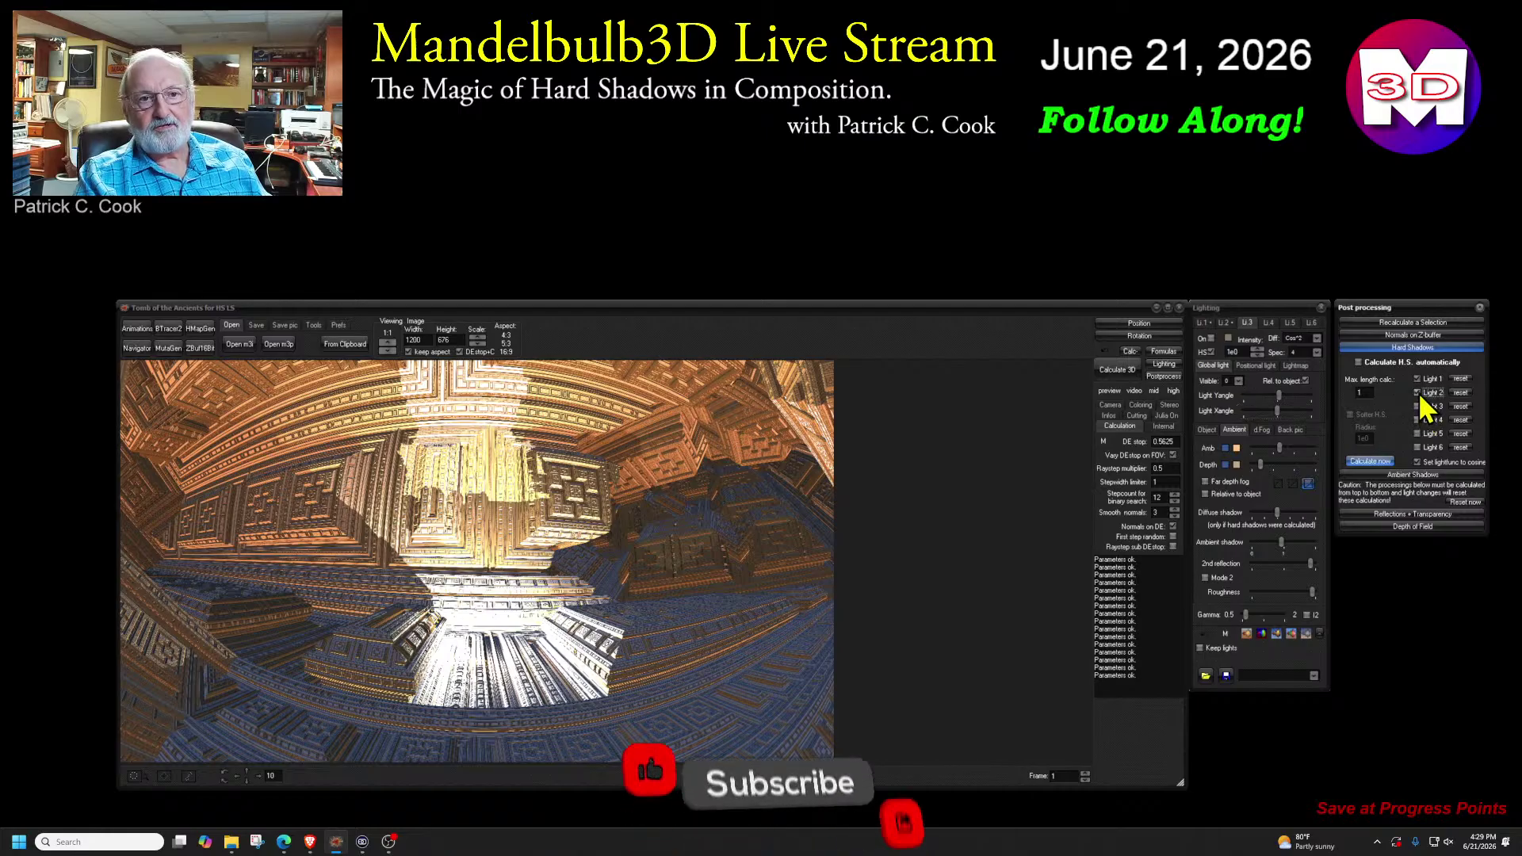
- Remove Light 2 from the hard shadow selection and calculate the hard shadows for Light 1 alone
click(1427, 395)
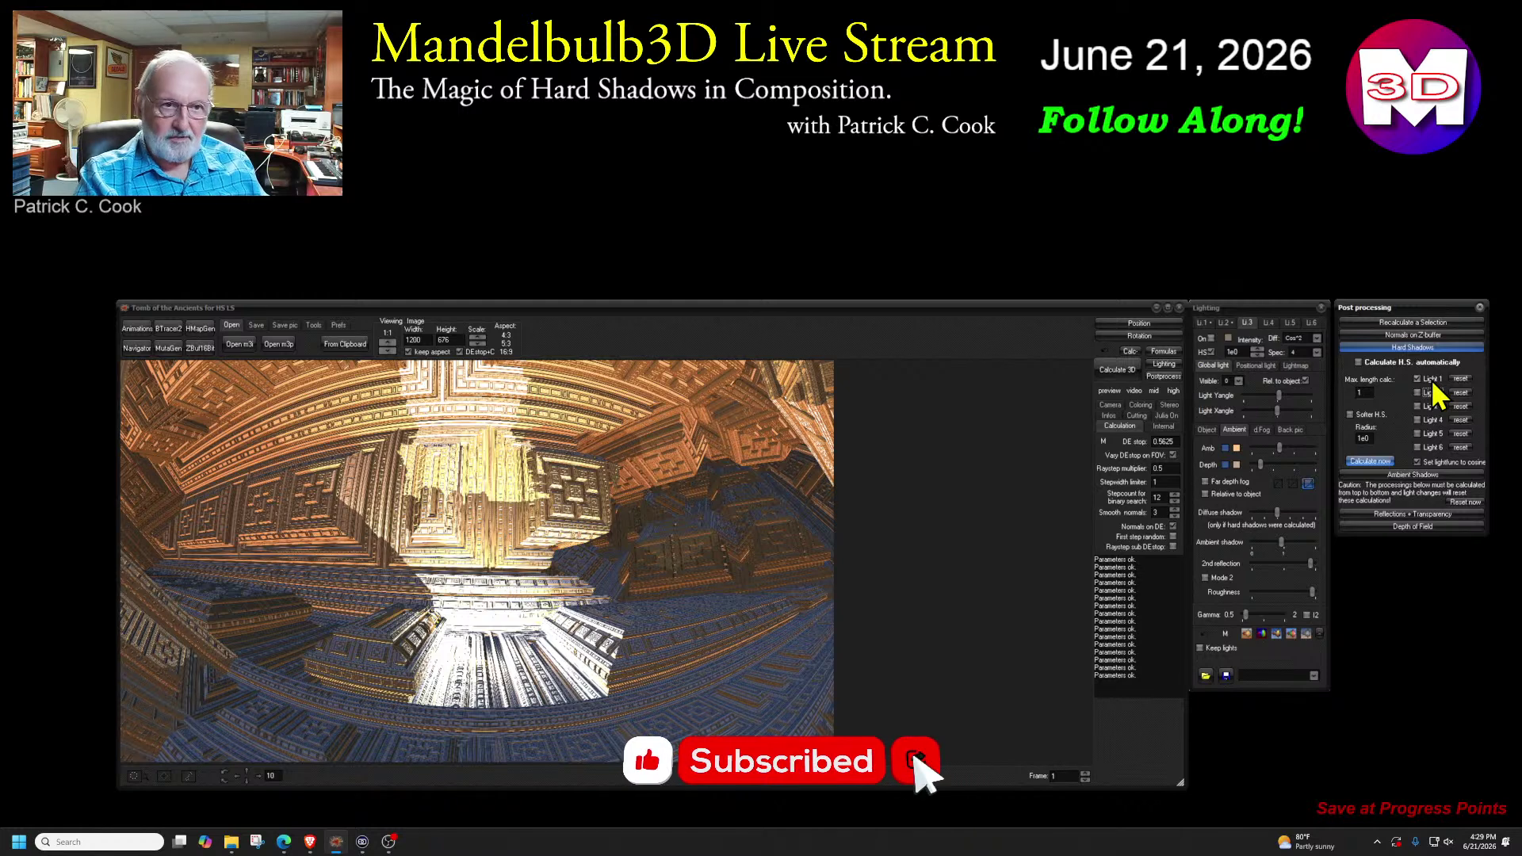
click(1202, 324)
click(1371, 463)
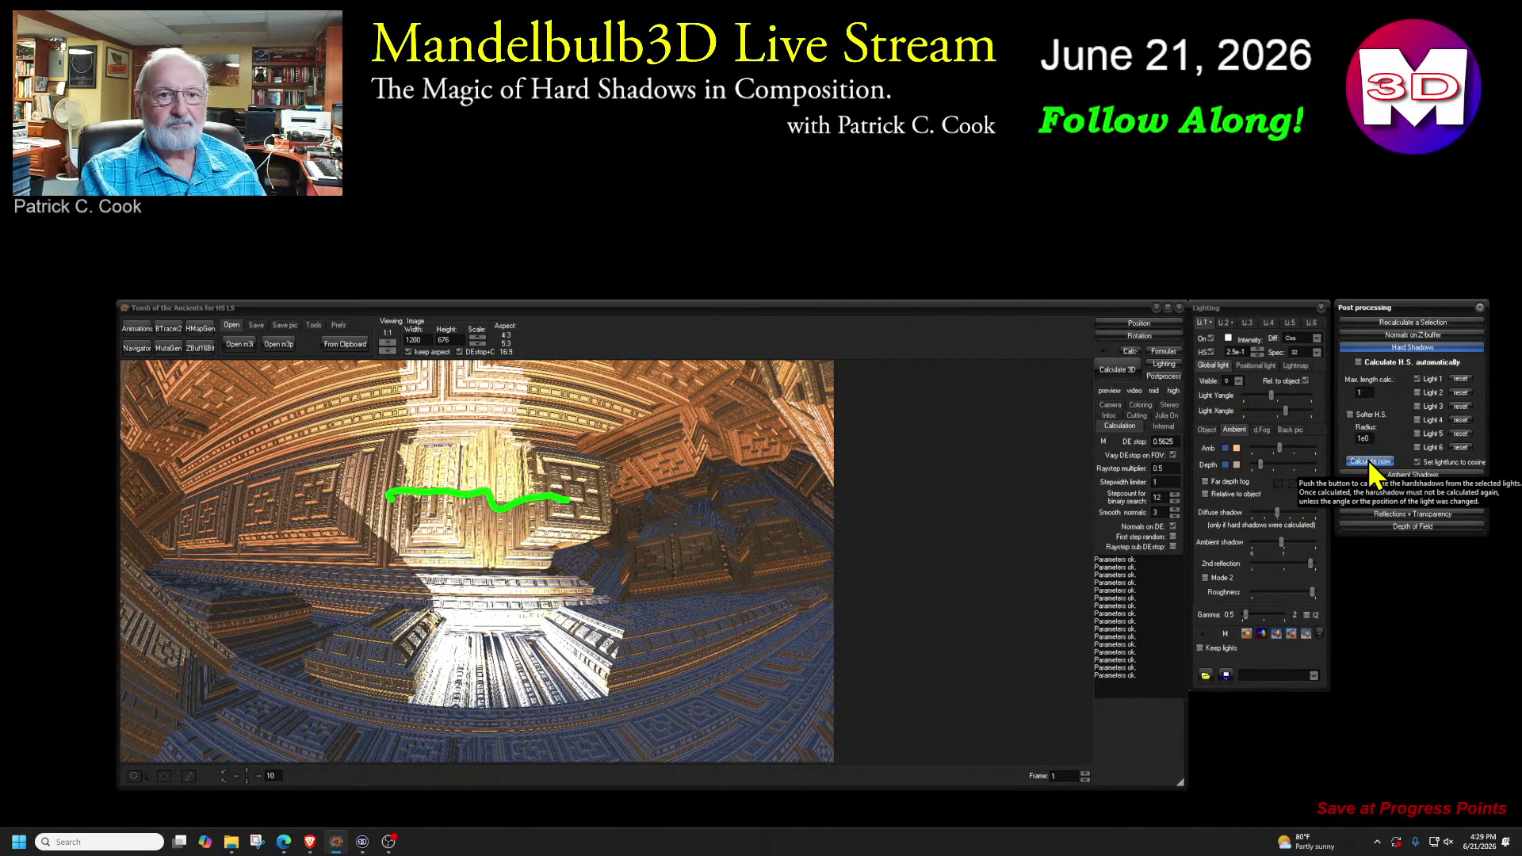
click(1369, 462)
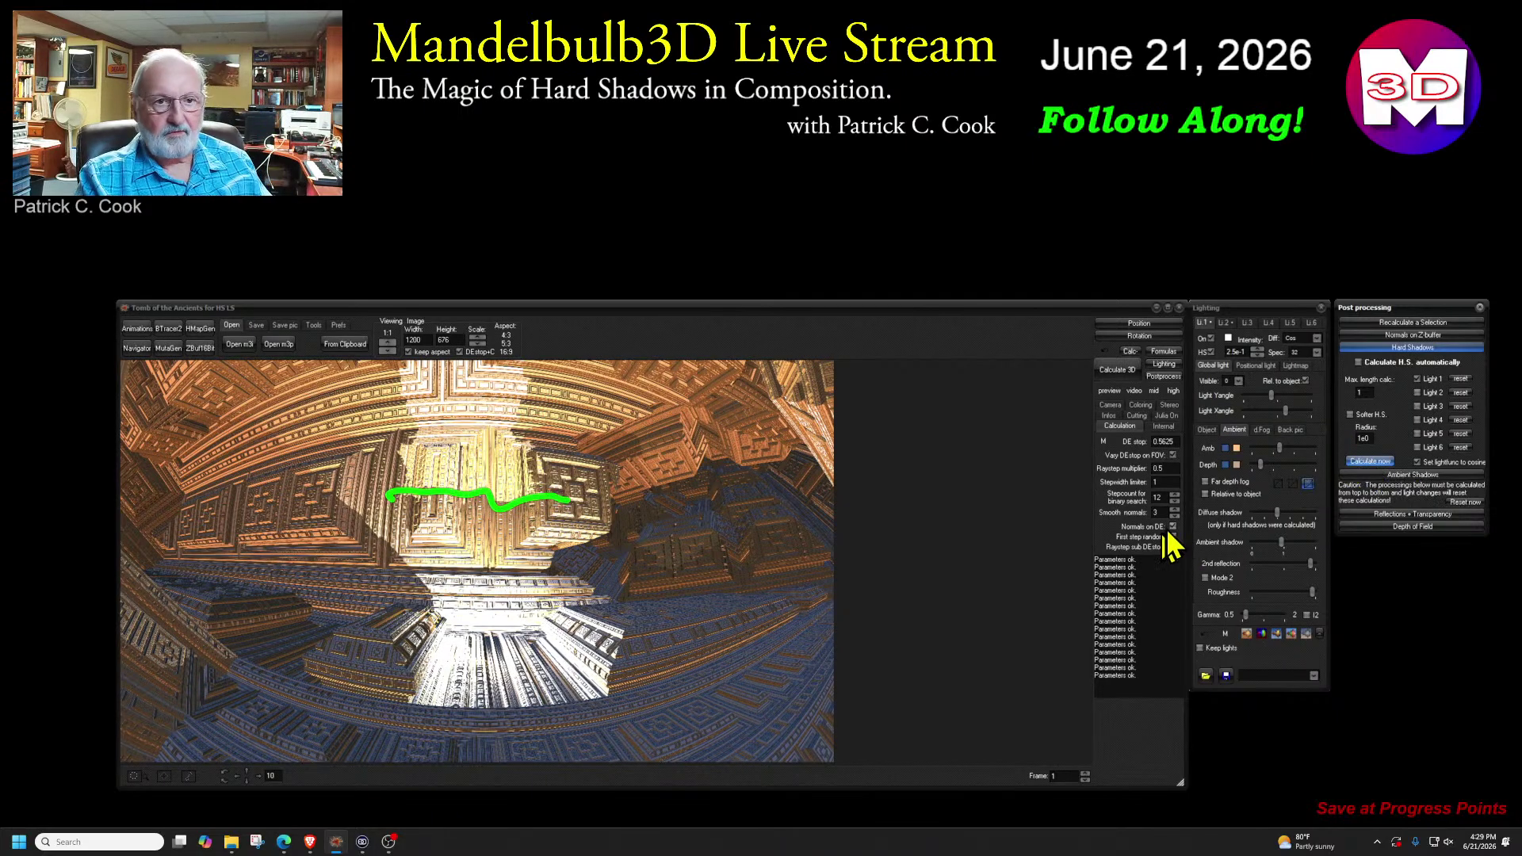
- Recalculate the 3D image with hard shadows for Light 2 alone, and trace its diagonal shadow edge in green
click(1417, 379)
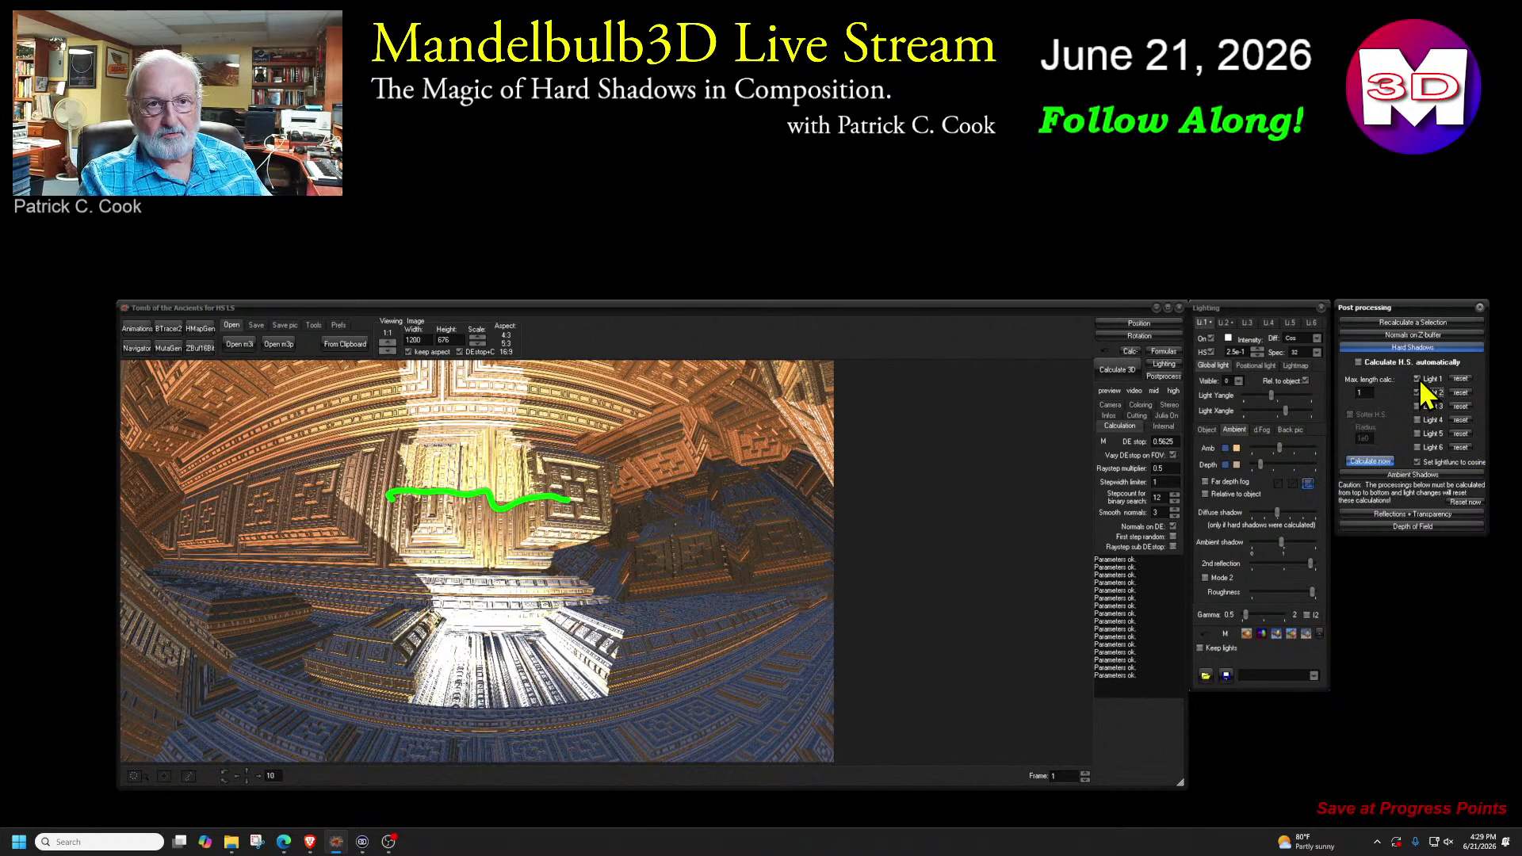
click(1372, 461)
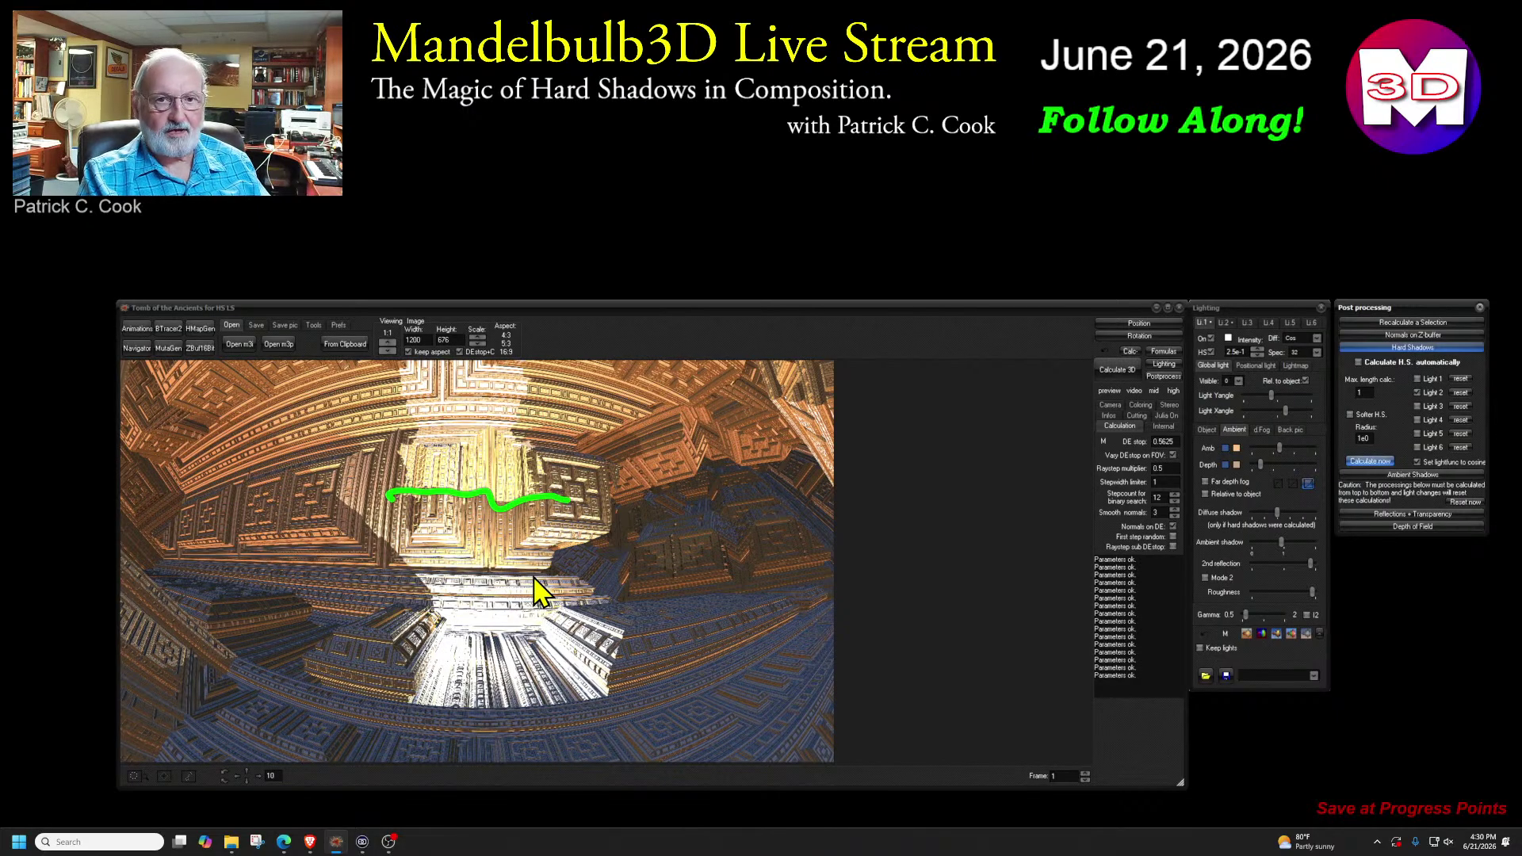
click(1117, 371)
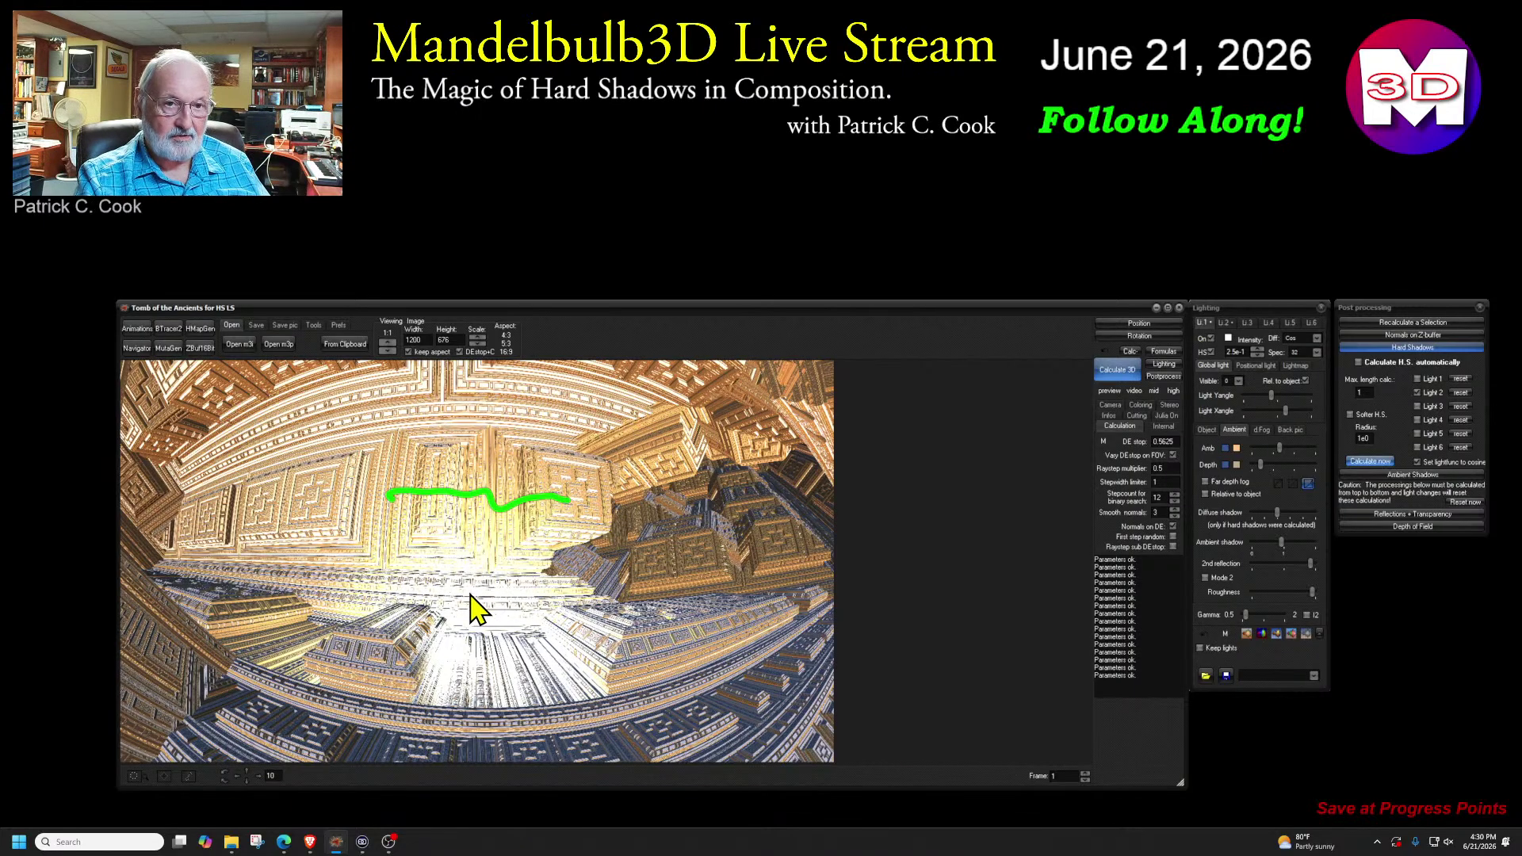
click(1370, 461)
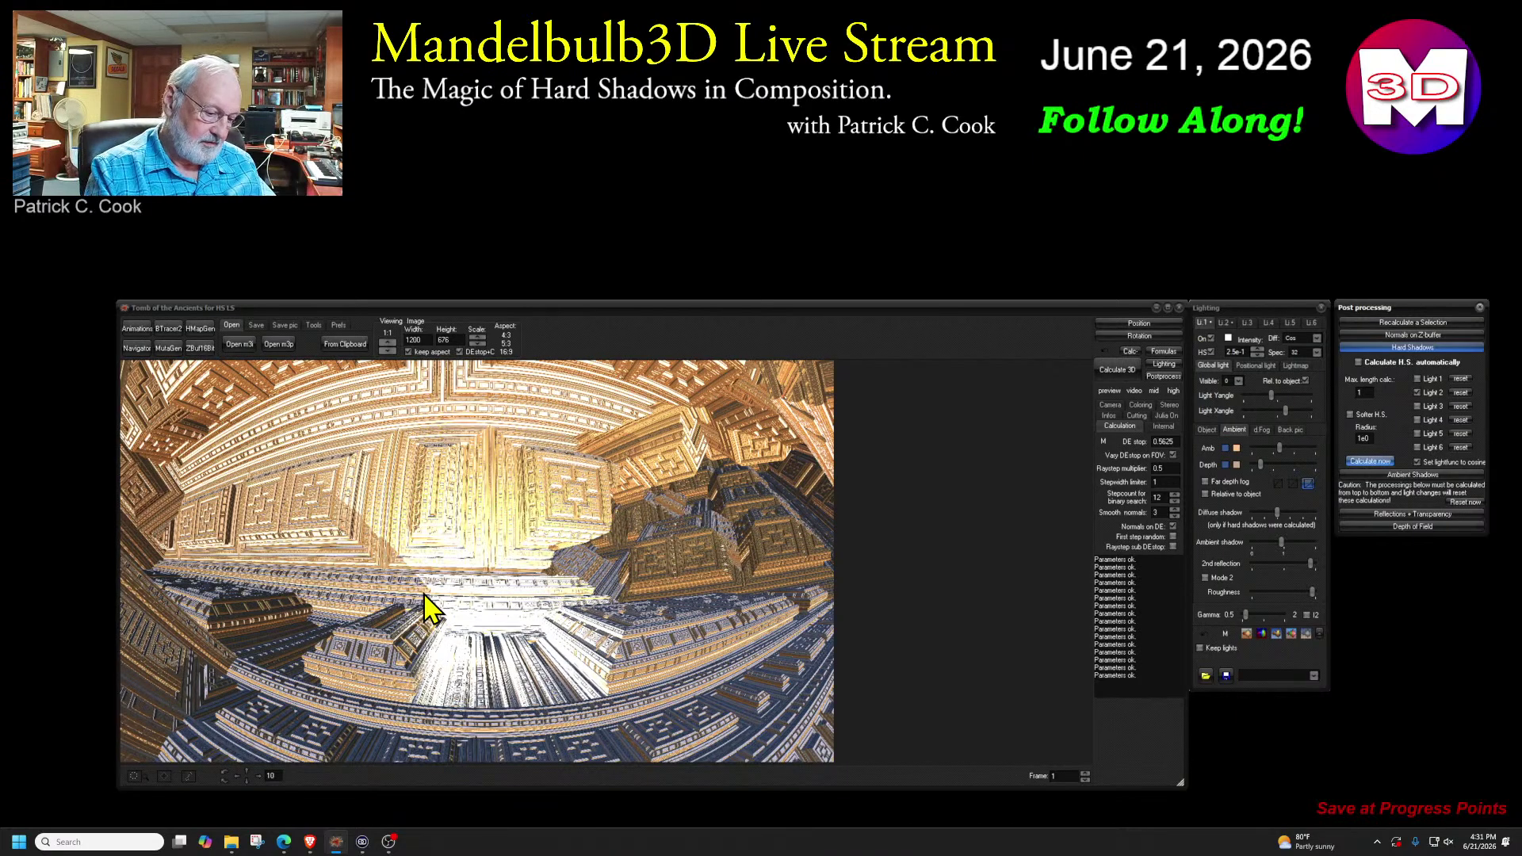
drag(328, 489, 453, 631)
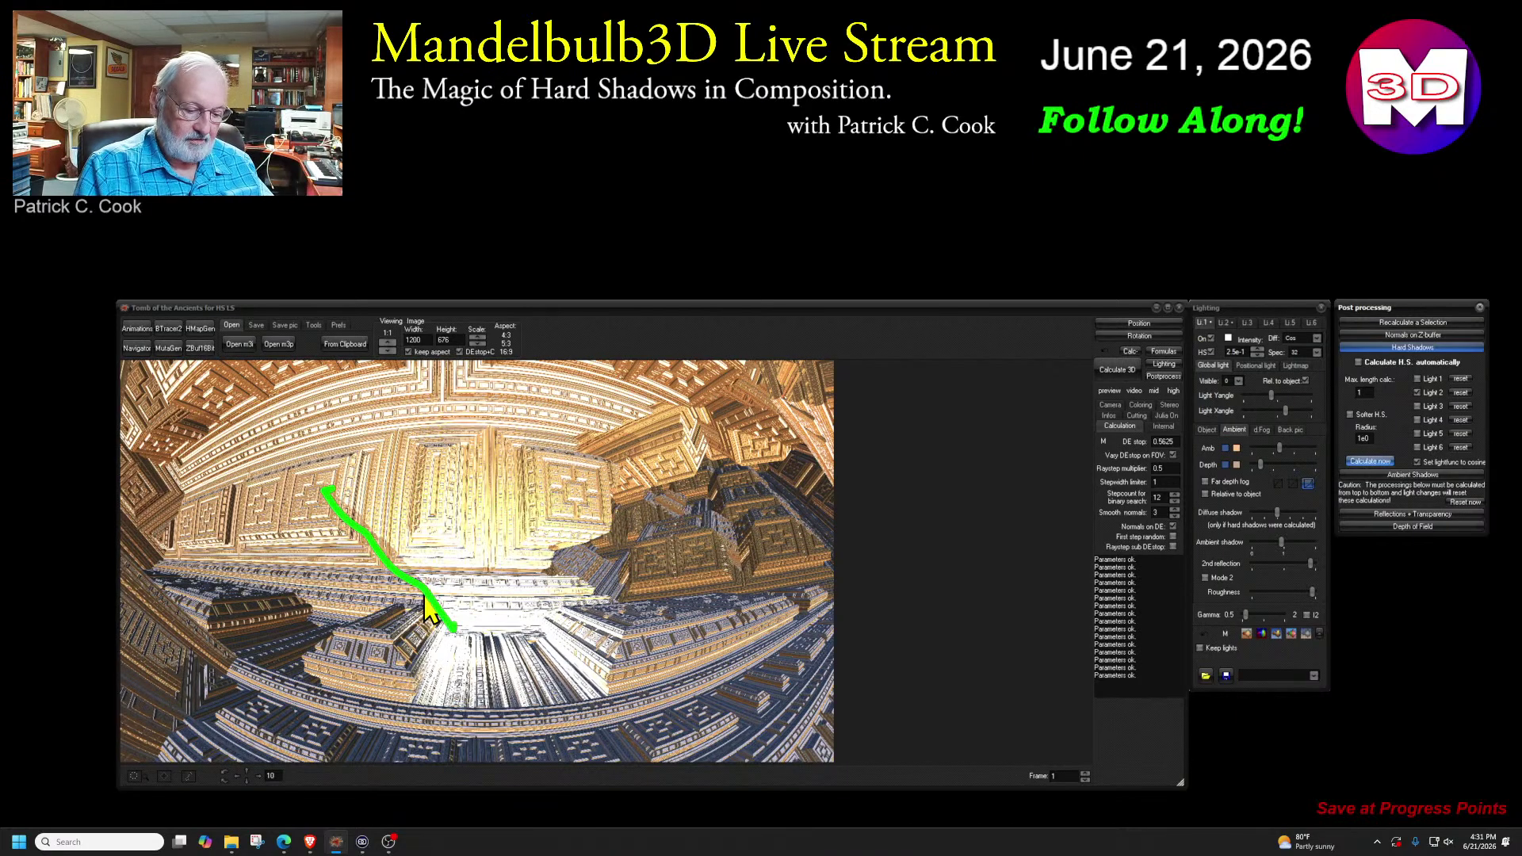
- Deselect Light 2, recalculate the 3D image, and calculate the hard shadows with only Light 1 selected
click(1417, 393)
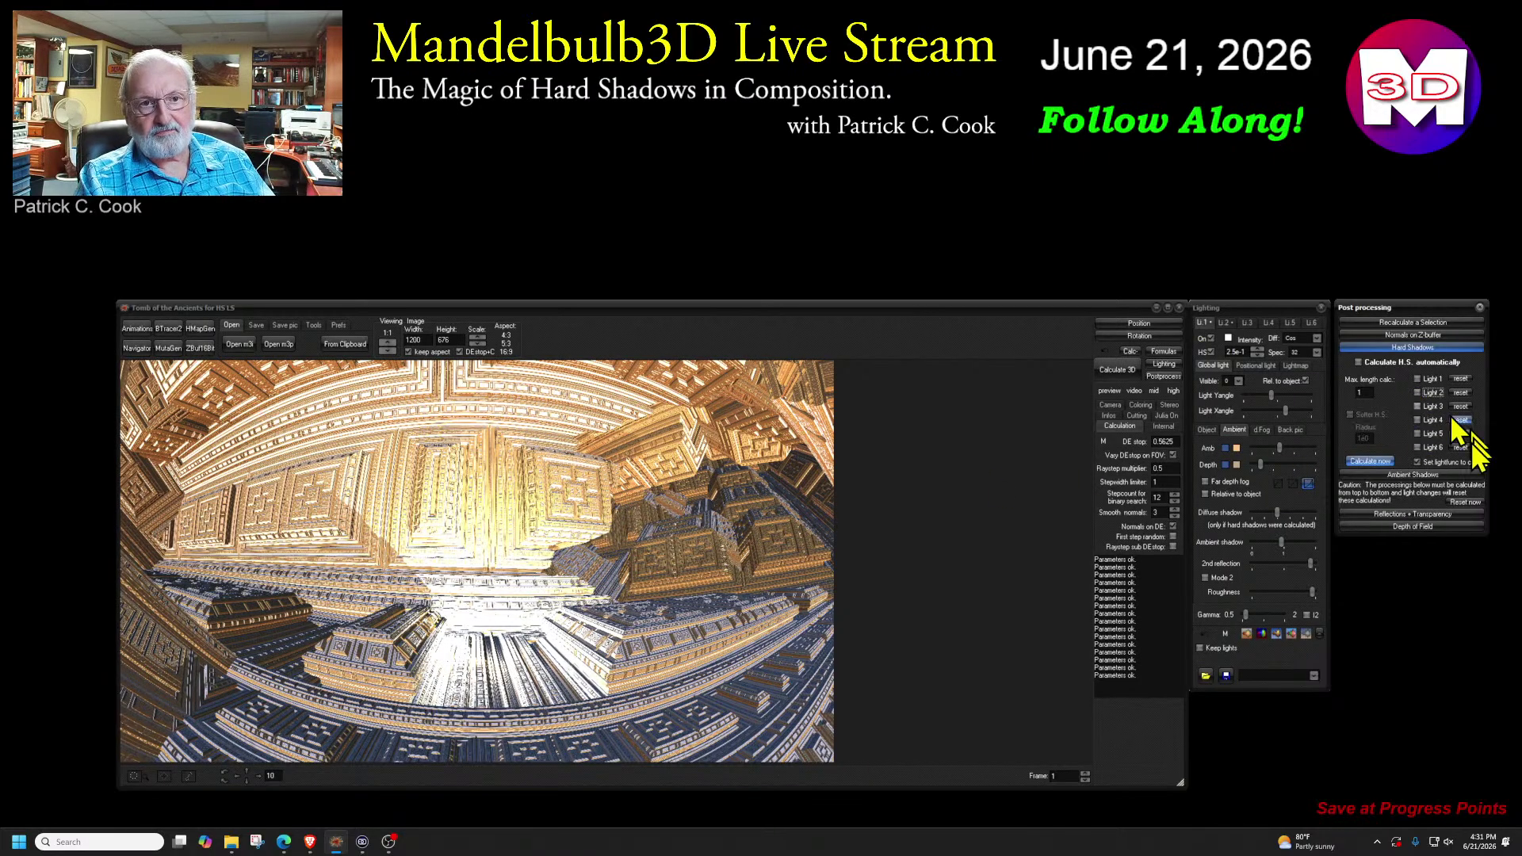
click(1119, 371)
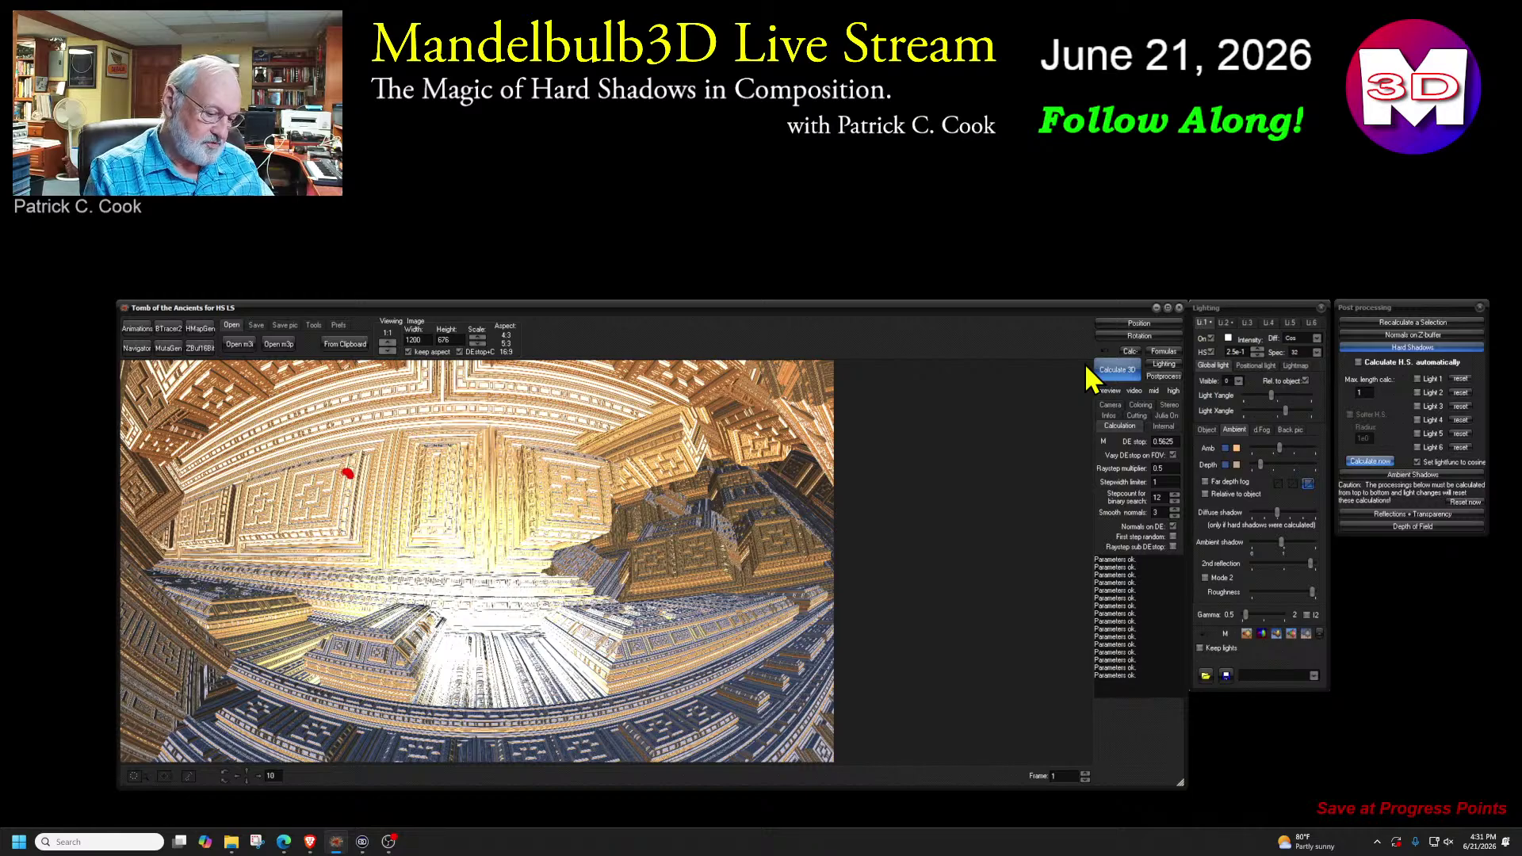
drag(347, 473, 483, 641)
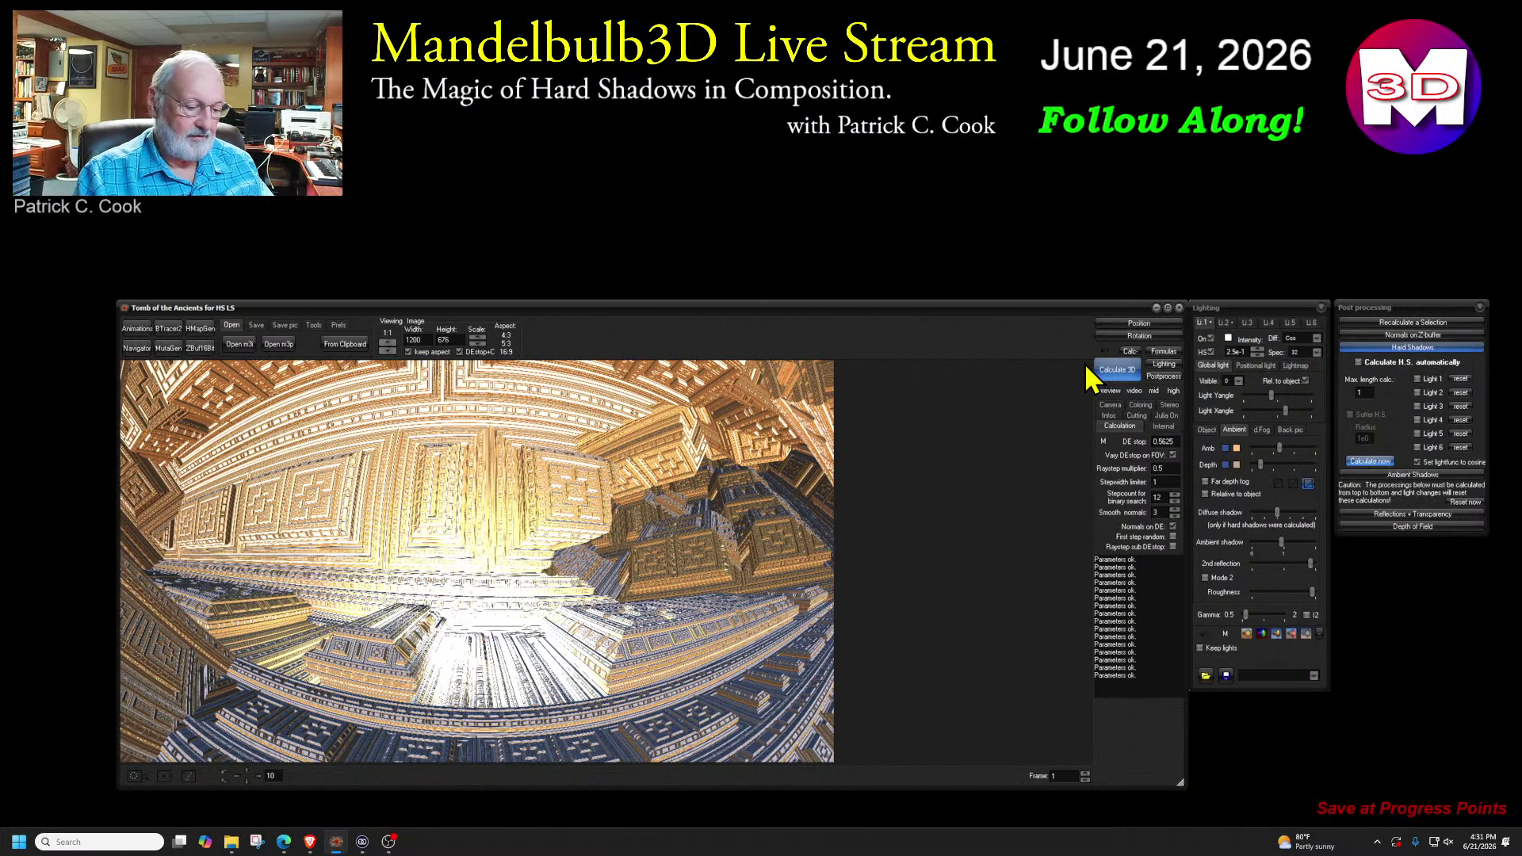
click(1419, 380)
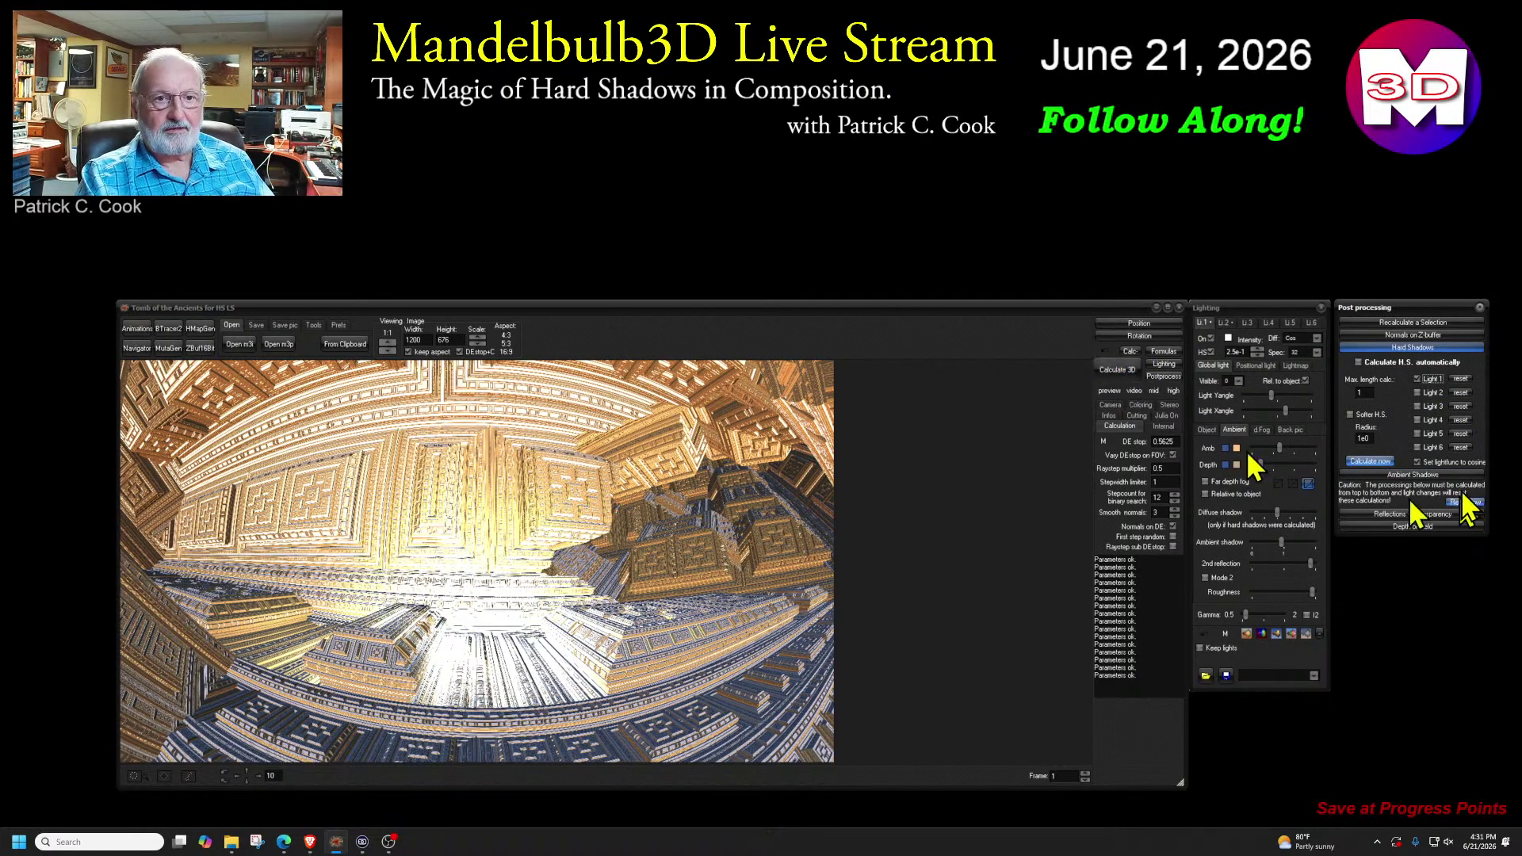
click(1378, 463)
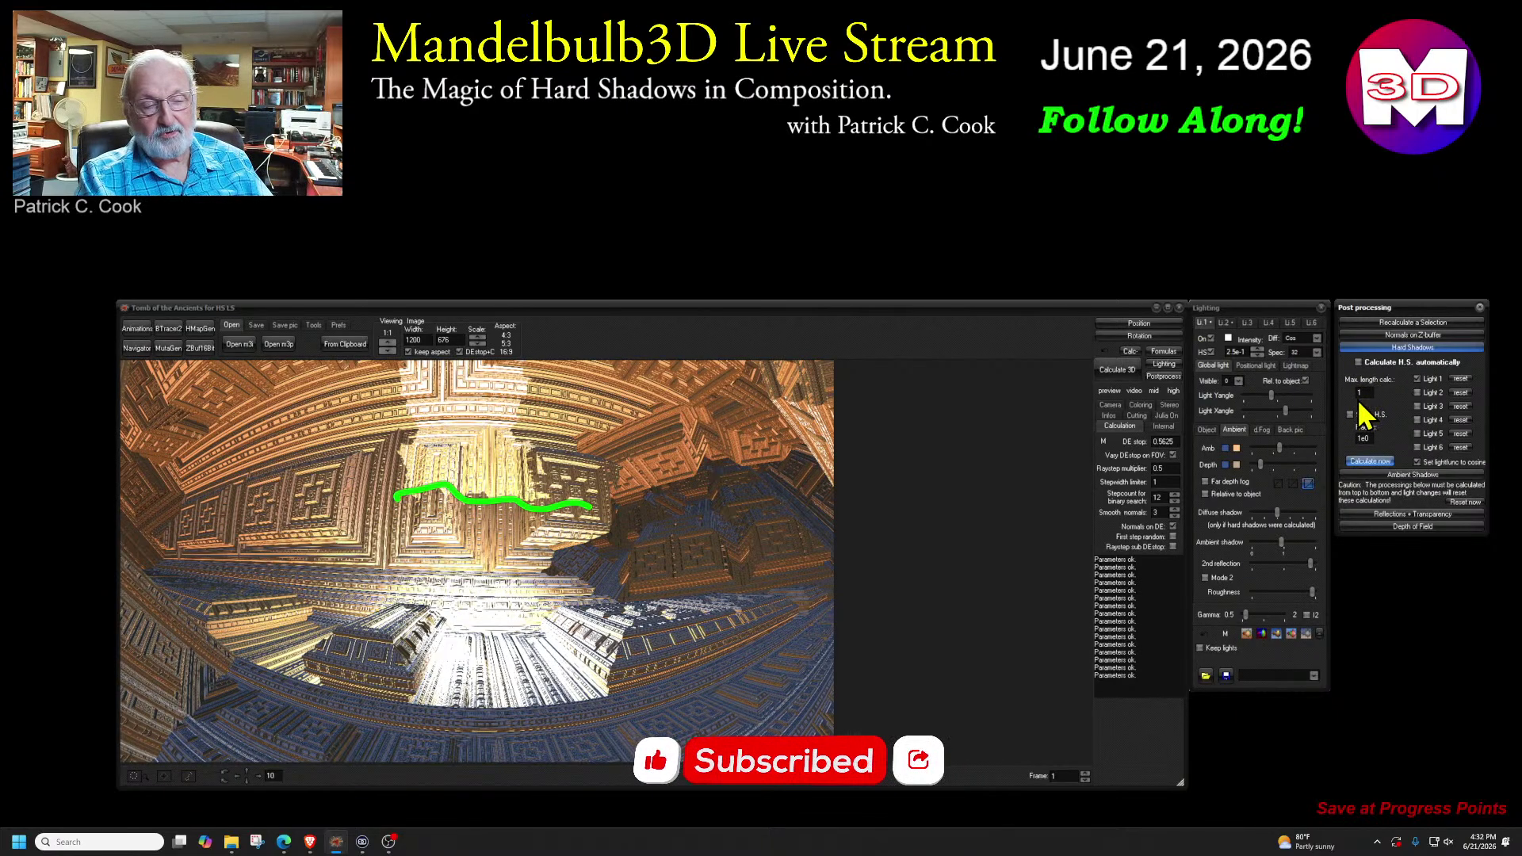
- Turn off Light 2 and return to Light 1's settings
click(1225, 323)
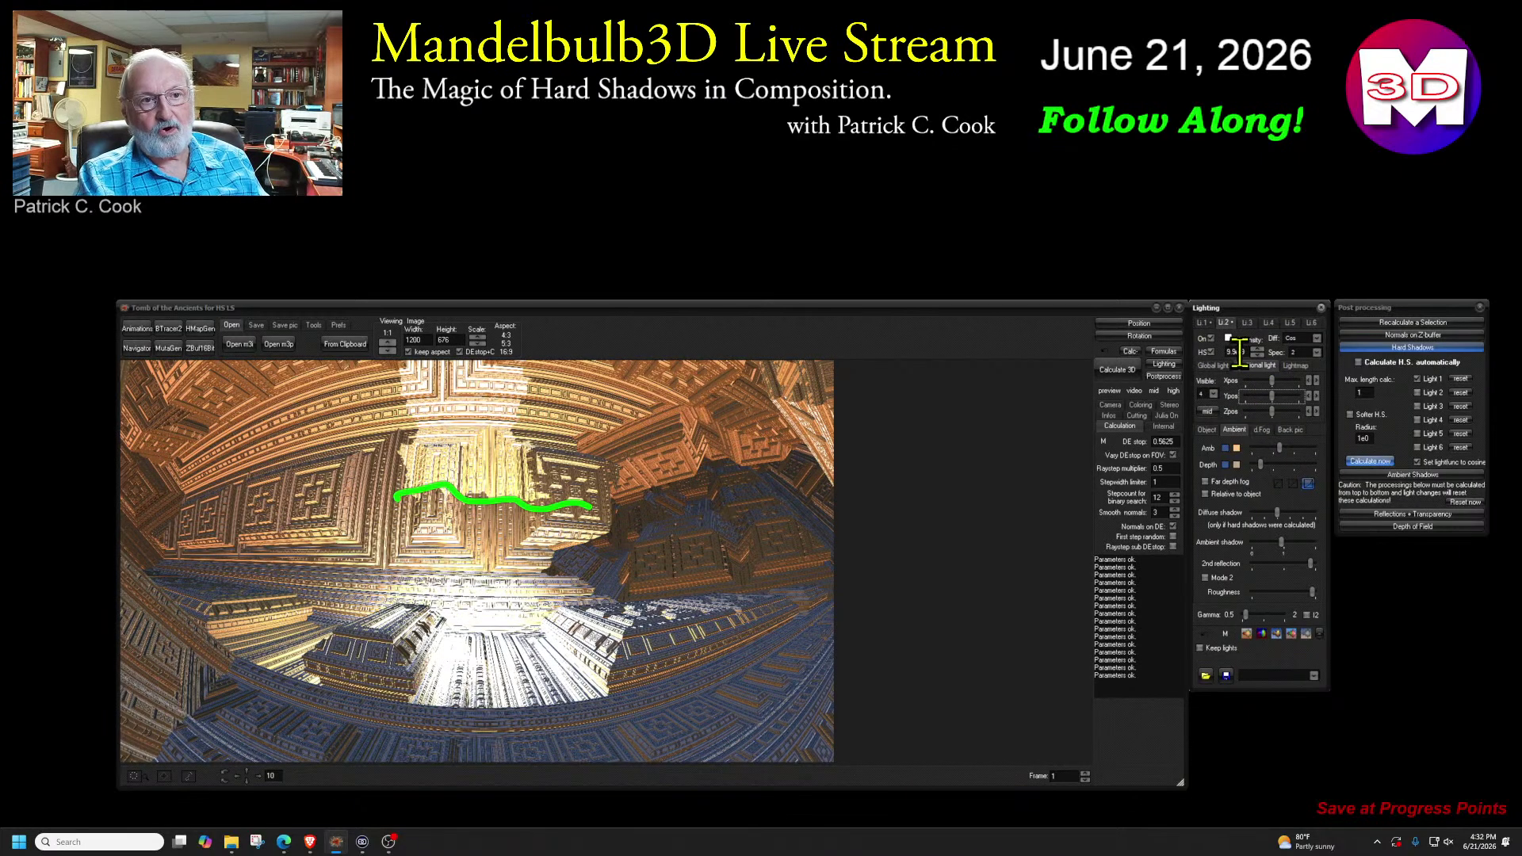
click(1212, 340)
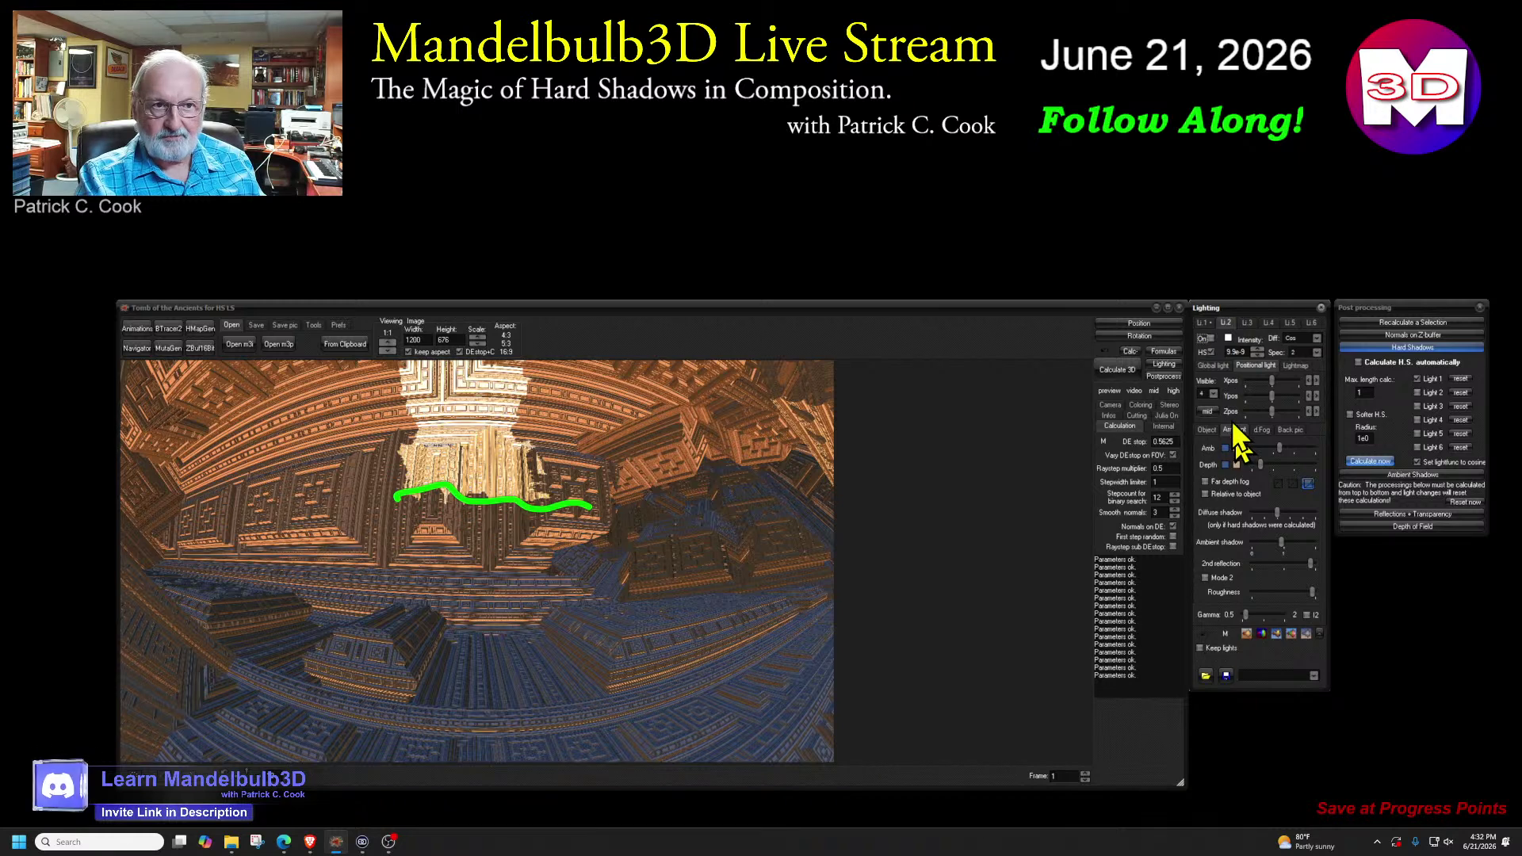
click(1201, 323)
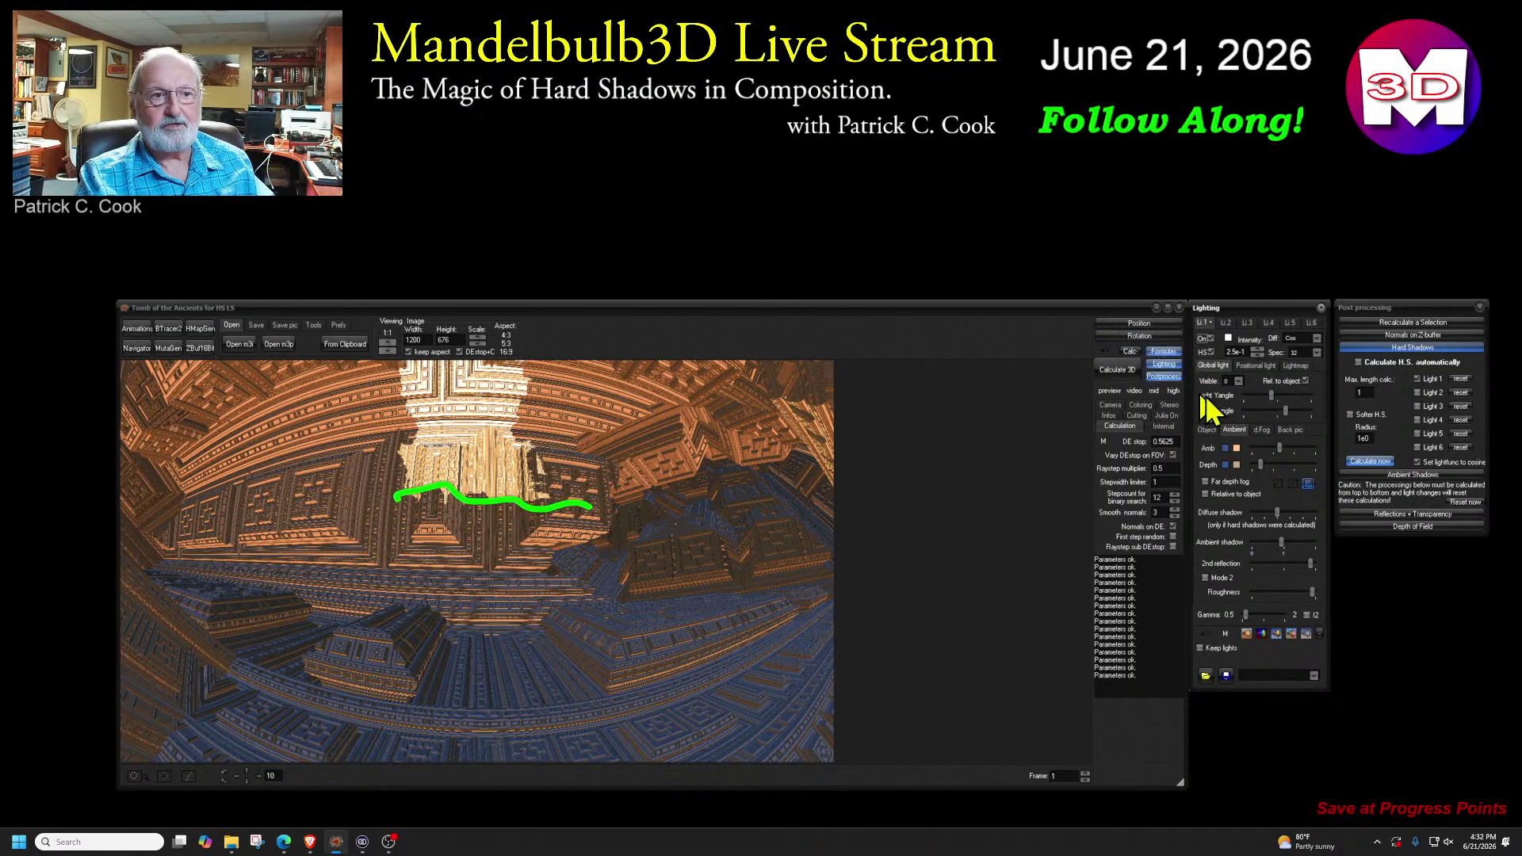
- Recalculate the 3D image with Light 2 off and calculate hard shadows for Light 1 only
click(1118, 371)
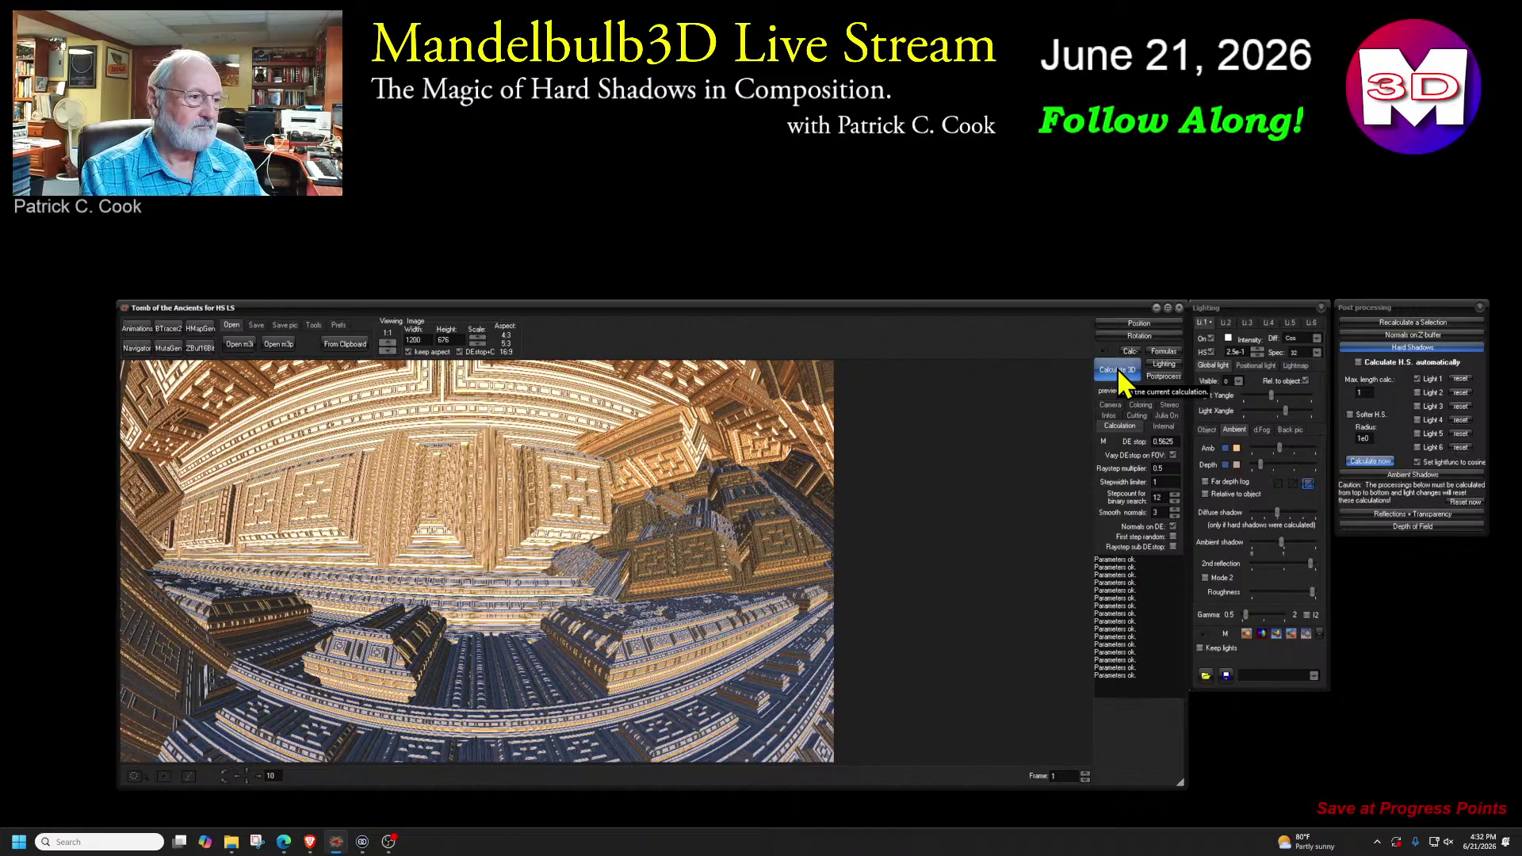
click(1419, 380)
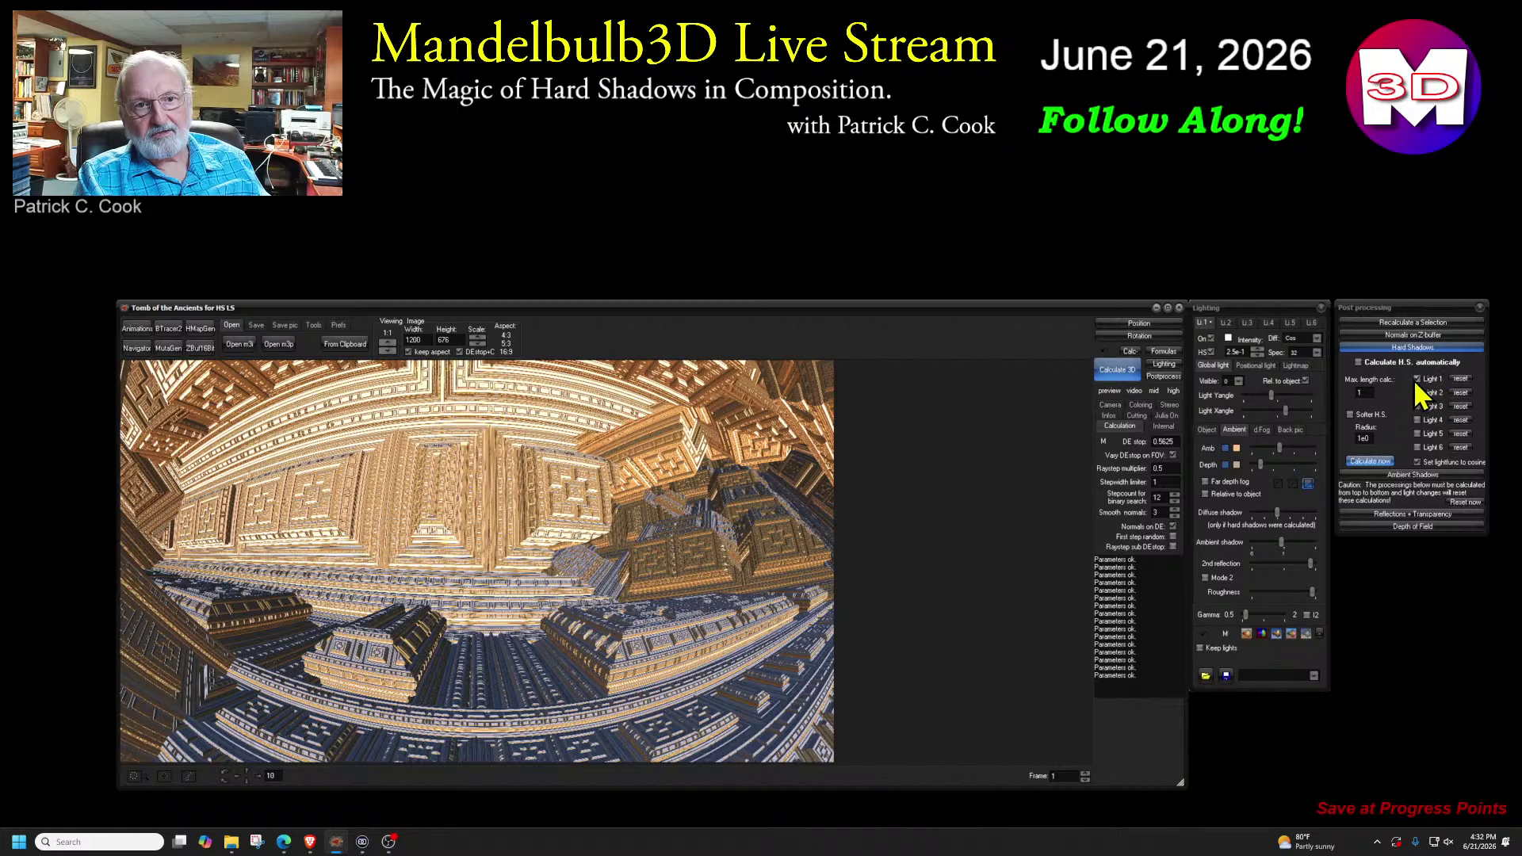
click(1376, 462)
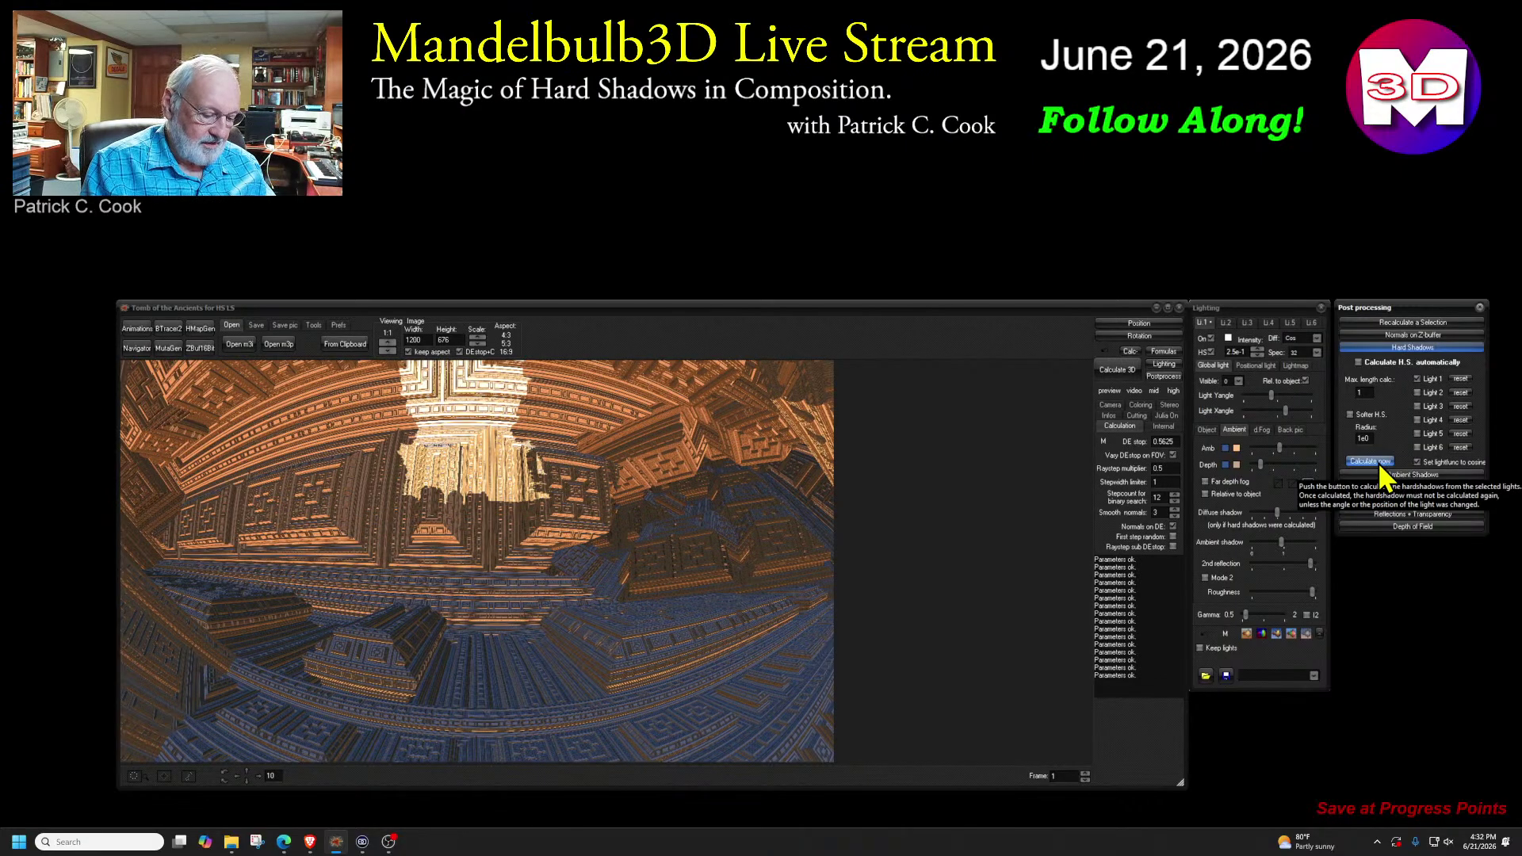
- Outline the brightly lit area of the upper central wall in red along its bottom edge and both sides
mouse_move(401, 441)
mouse_down()
mouse_move(420, 493)
mouse_move(472, 500)
mouse_up()
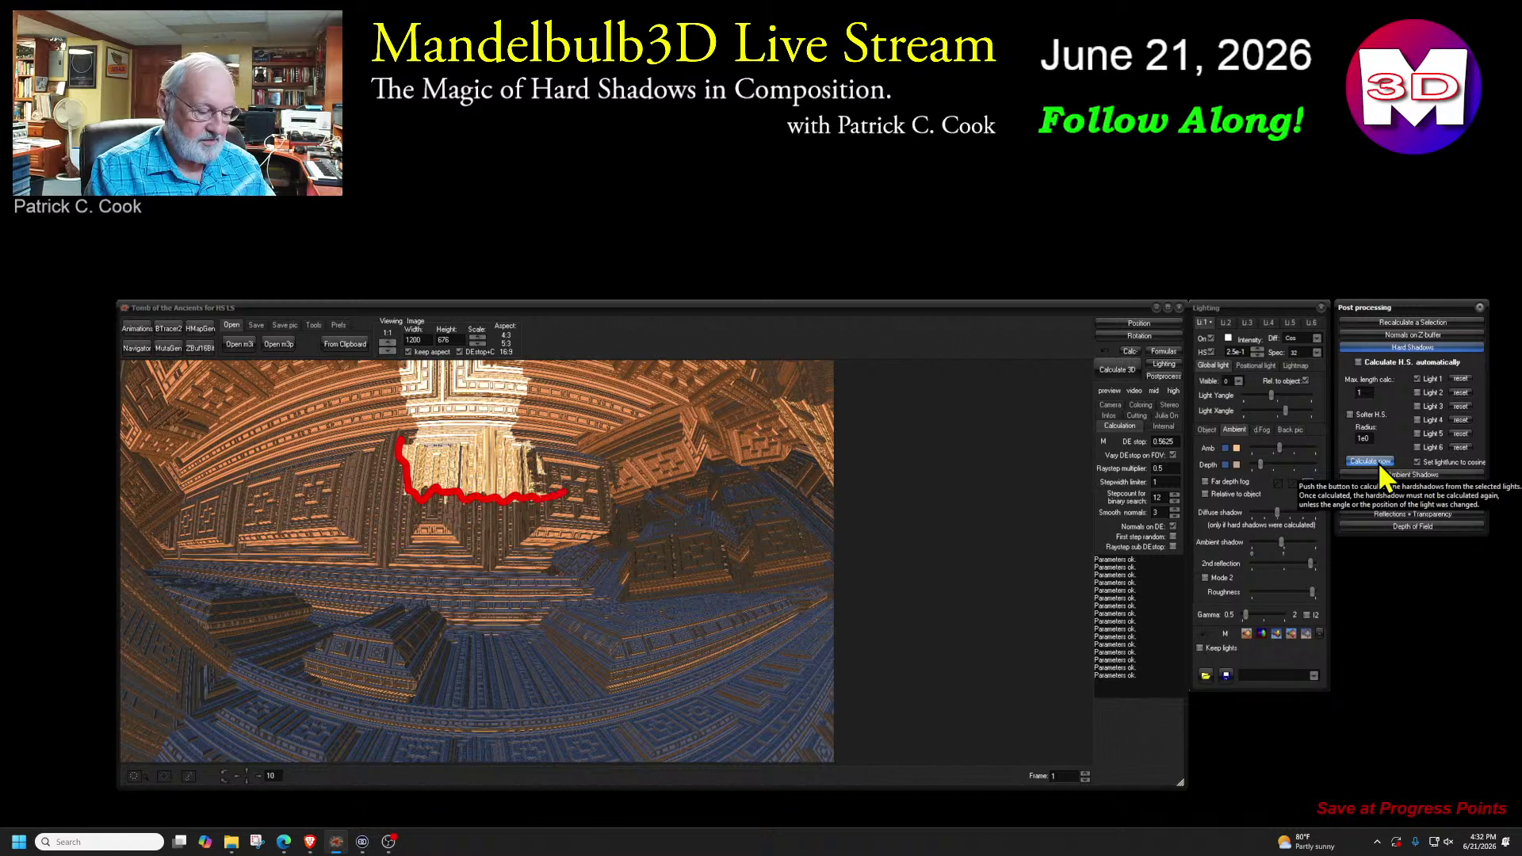
drag(397, 366, 413, 444)
drag(521, 361, 547, 474)
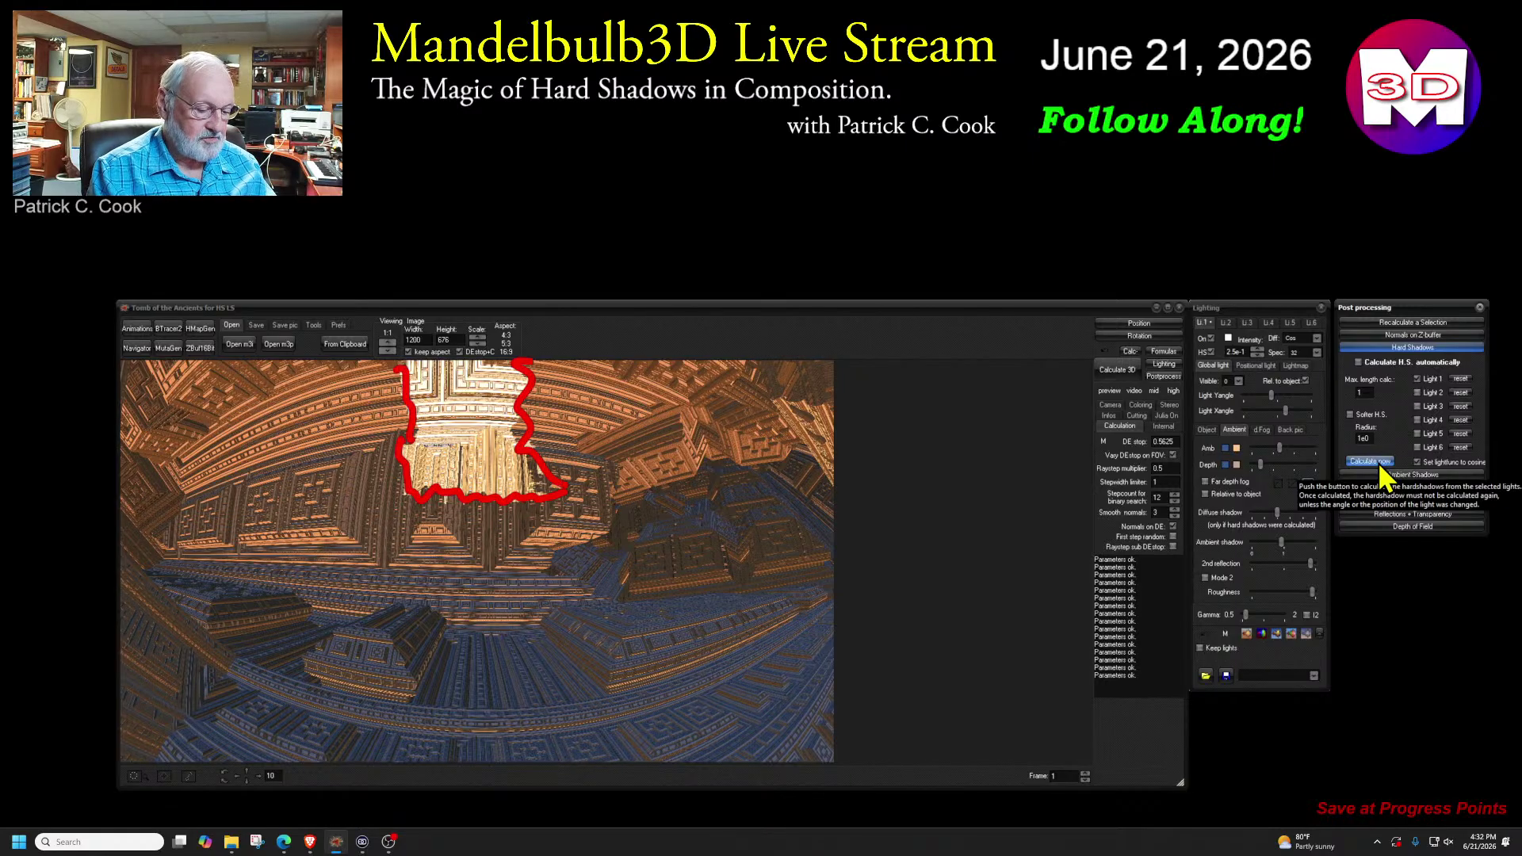
- Hatch the shadowed walls on both sides of the lit area in red and loop along the shadow beneath it
mouse_move(389, 376)
mouse_down()
mouse_move(298, 428)
mouse_move(295, 568)
mouse_up()
mouse_move(553, 380)
mouse_down()
mouse_move(634, 353)
mouse_move(578, 444)
mouse_move(638, 417)
mouse_up()
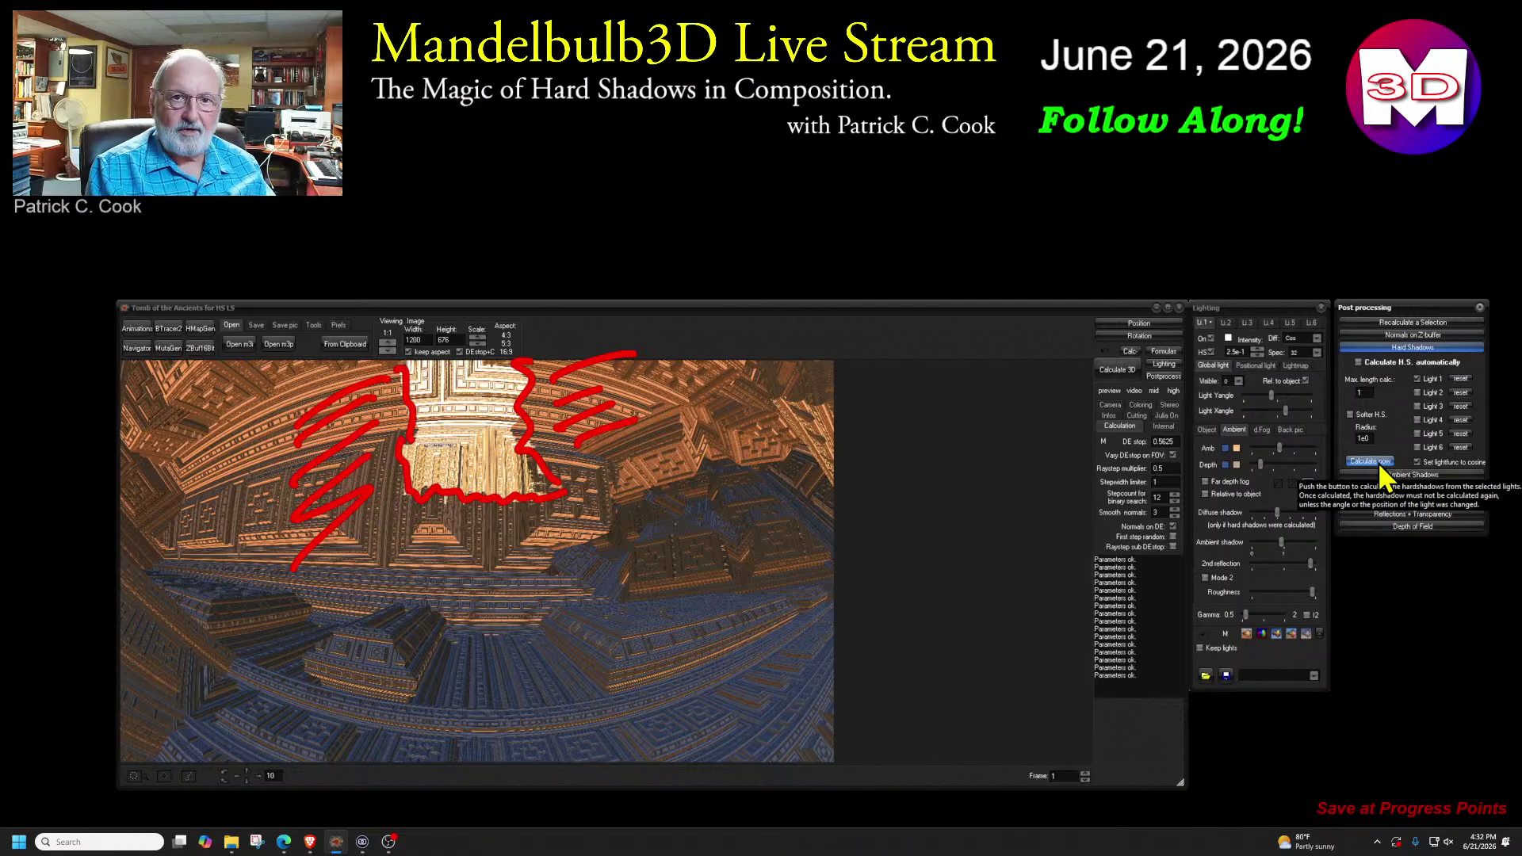
mouse_move(385, 492)
mouse_down()
mouse_move(355, 547)
mouse_move(448, 516)
mouse_move(607, 495)
mouse_up()
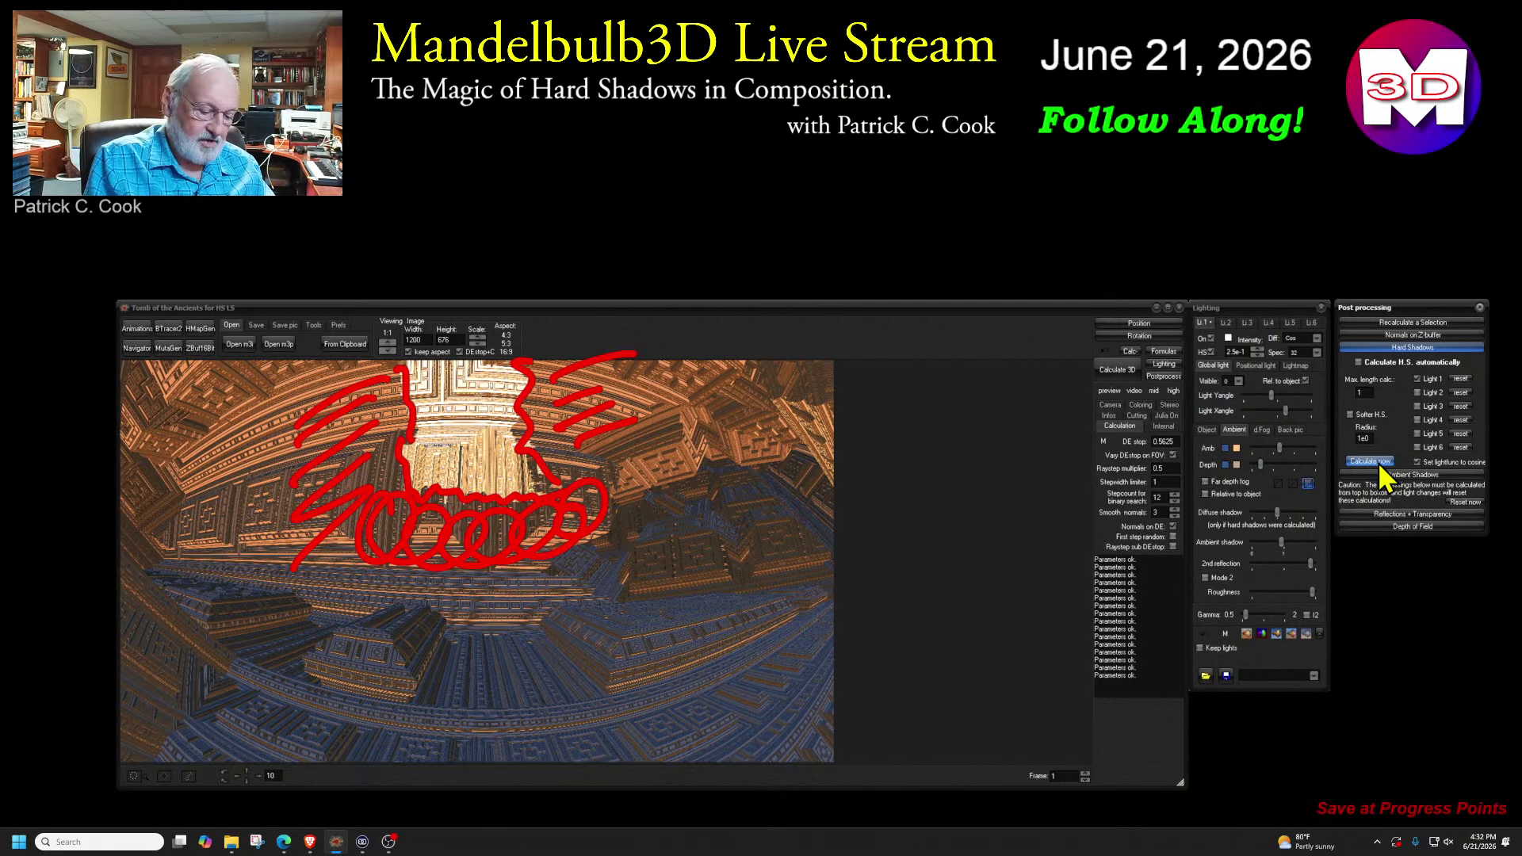
- Clear the red annotations, scribble over the shadow at the bottom of the central wall, and clear that scribble as well
key(Escape)
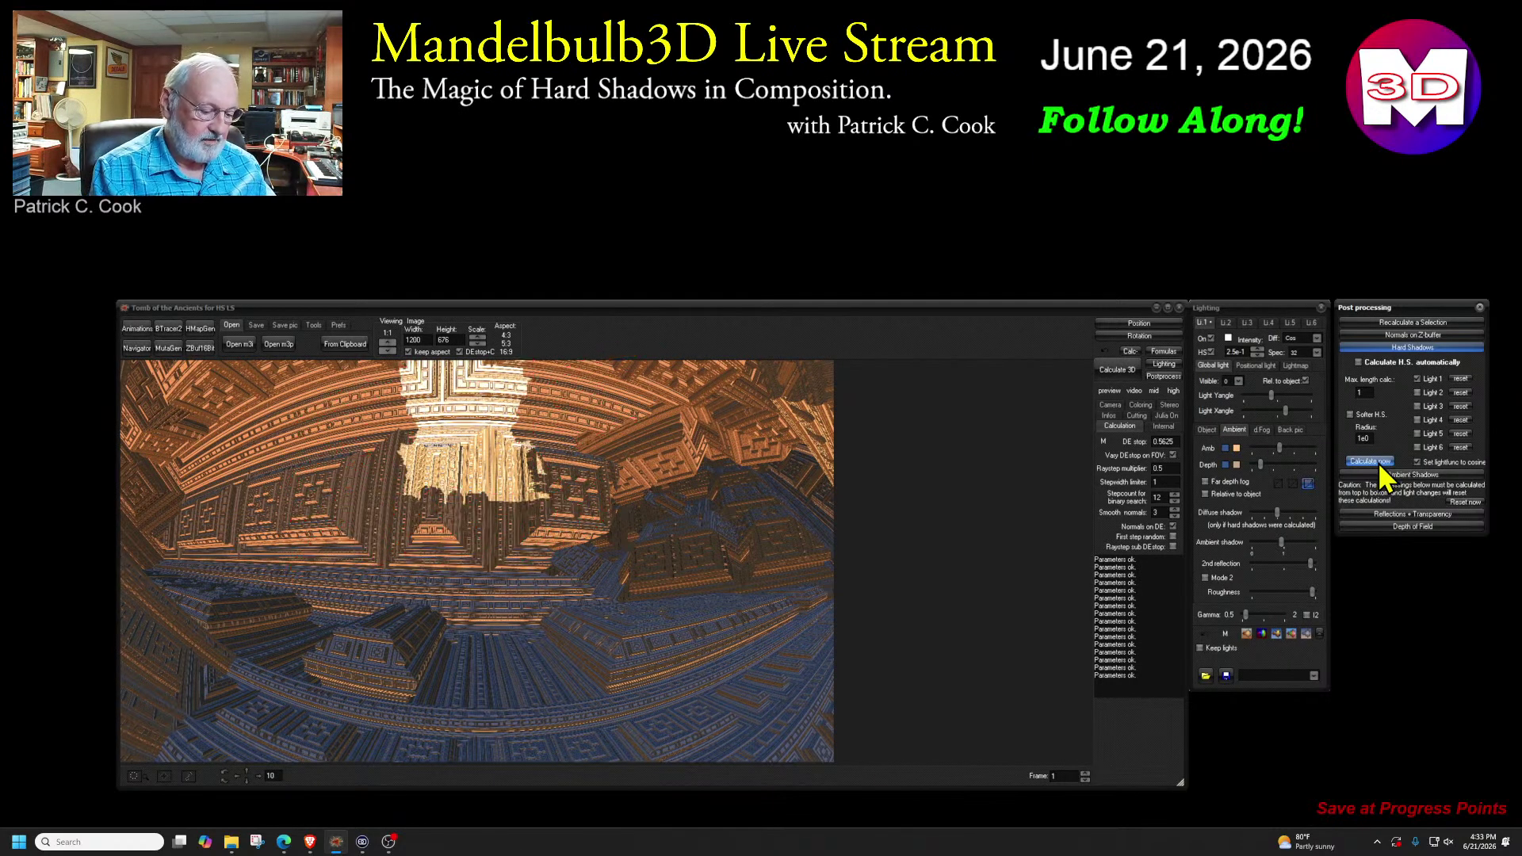
mouse_move(352, 471)
mouse_down()
mouse_move(416, 508)
mouse_move(569, 520)
mouse_up()
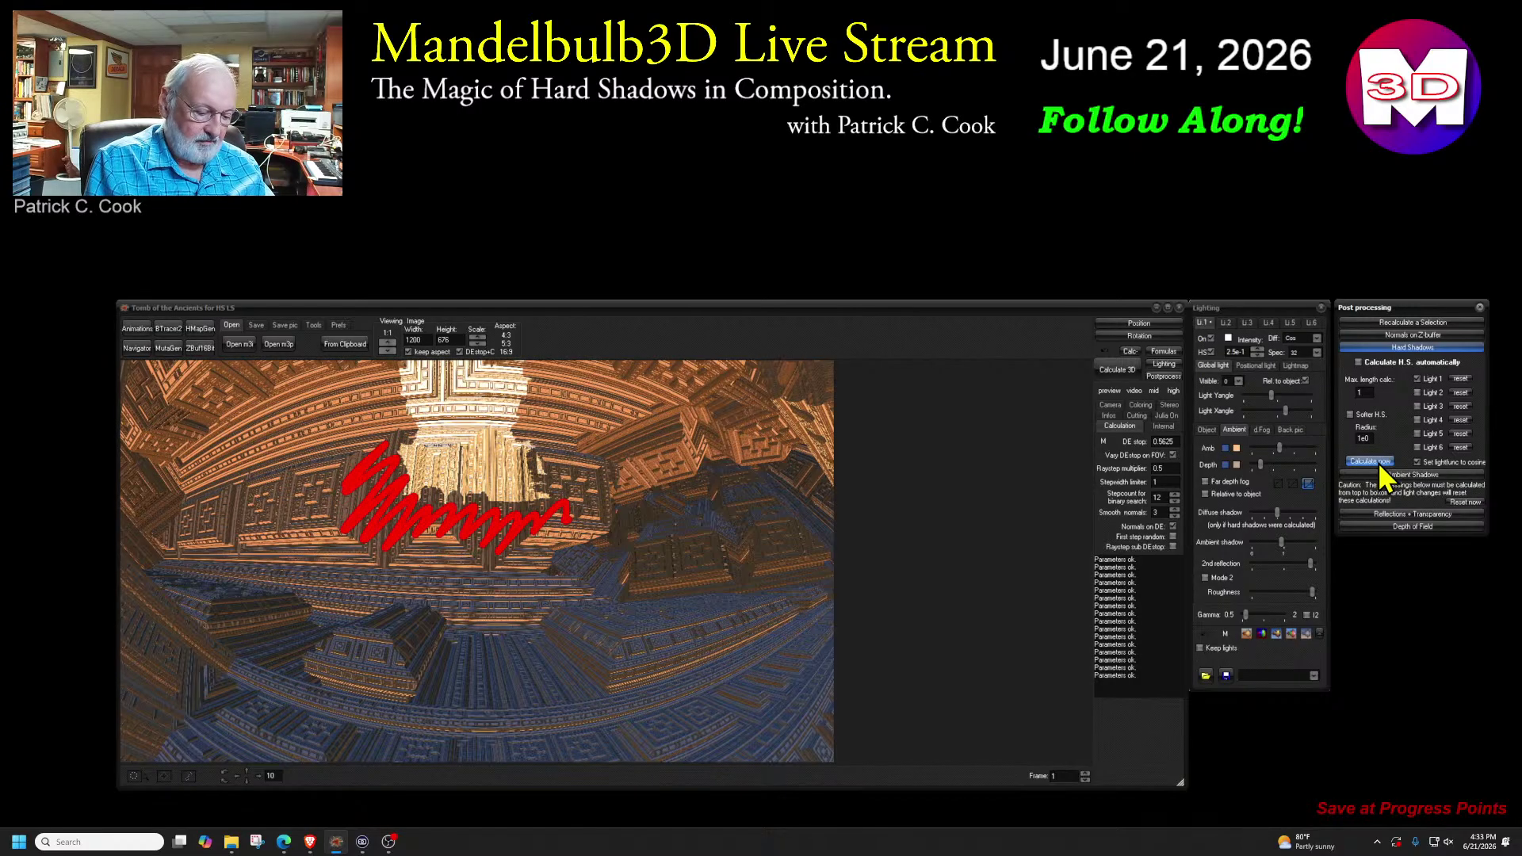
key(Escape)
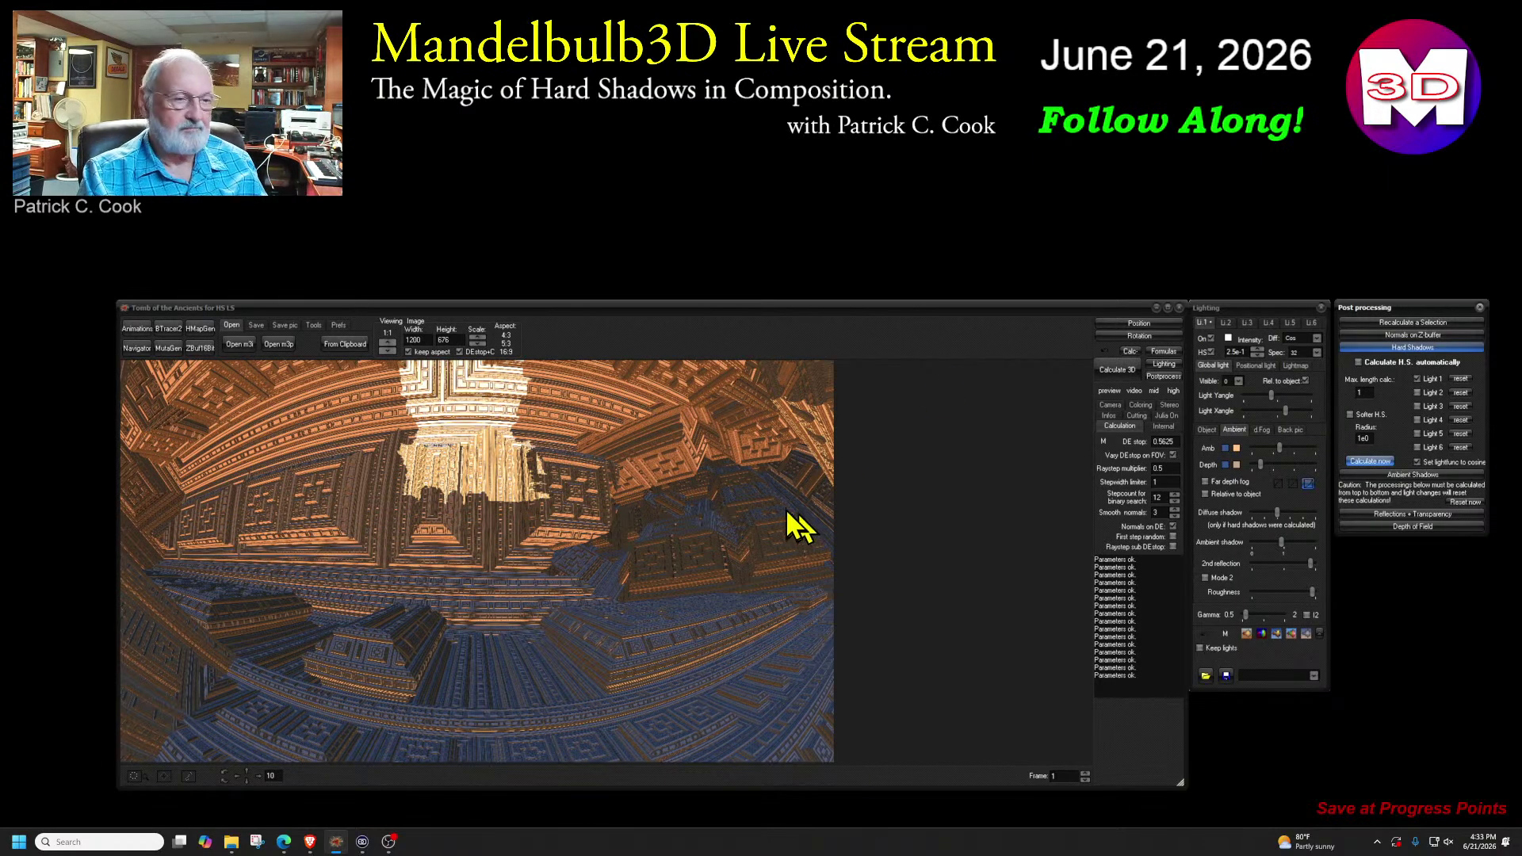
- Set the hard shadows' maximum calculation length to .5, calculate them for Light 1, and mark across the lower central wall
double_click(1359, 393)
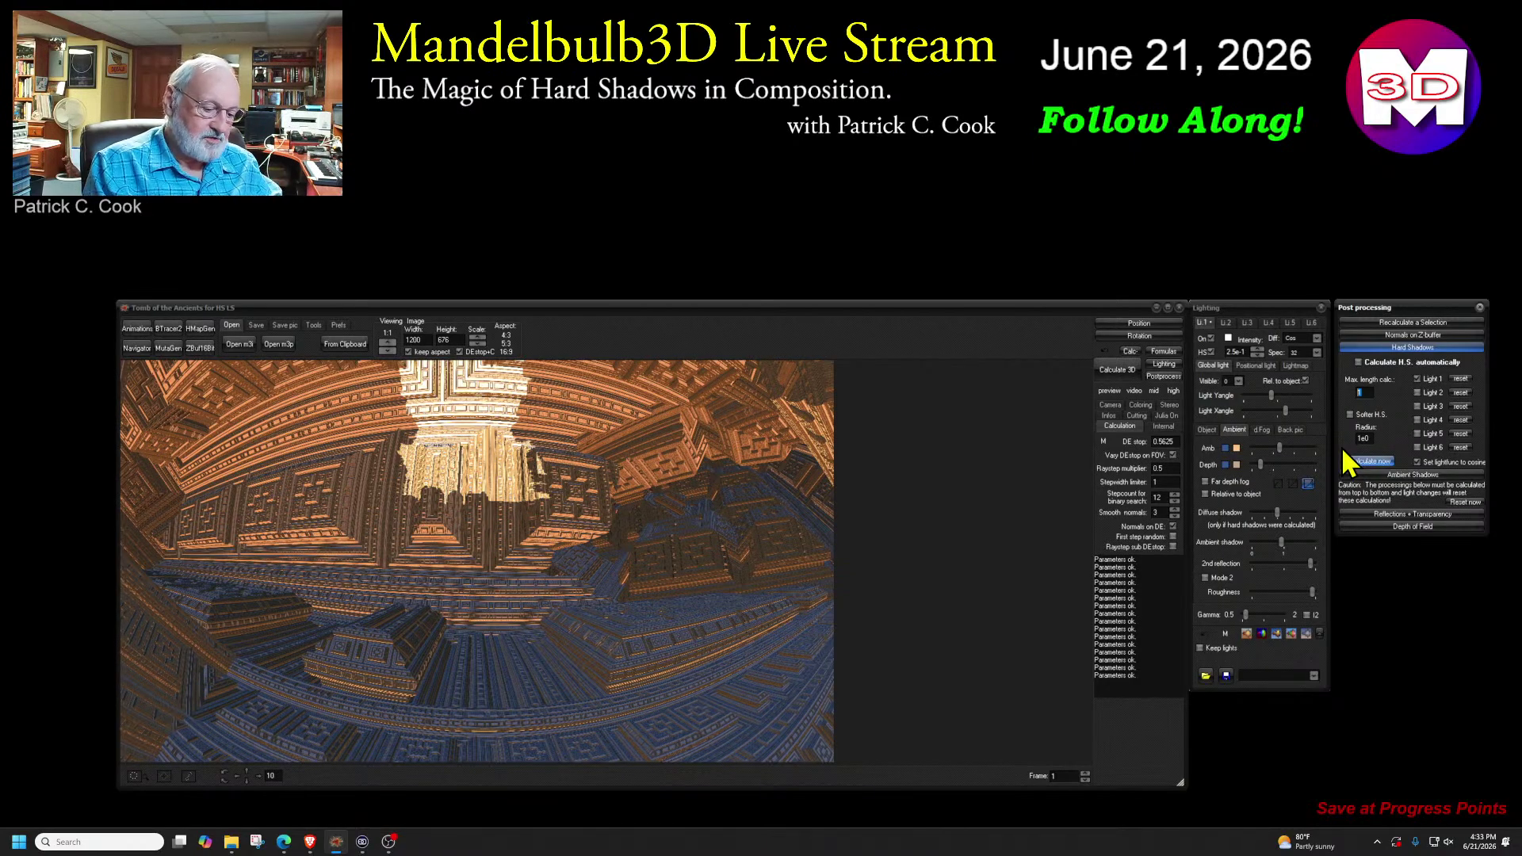
mouse_move(420, 493)
mouse_down()
mouse_move(531, 510)
mouse_move(498, 572)
mouse_move(511, 530)
mouse_move(460, 555)
mouse_up()
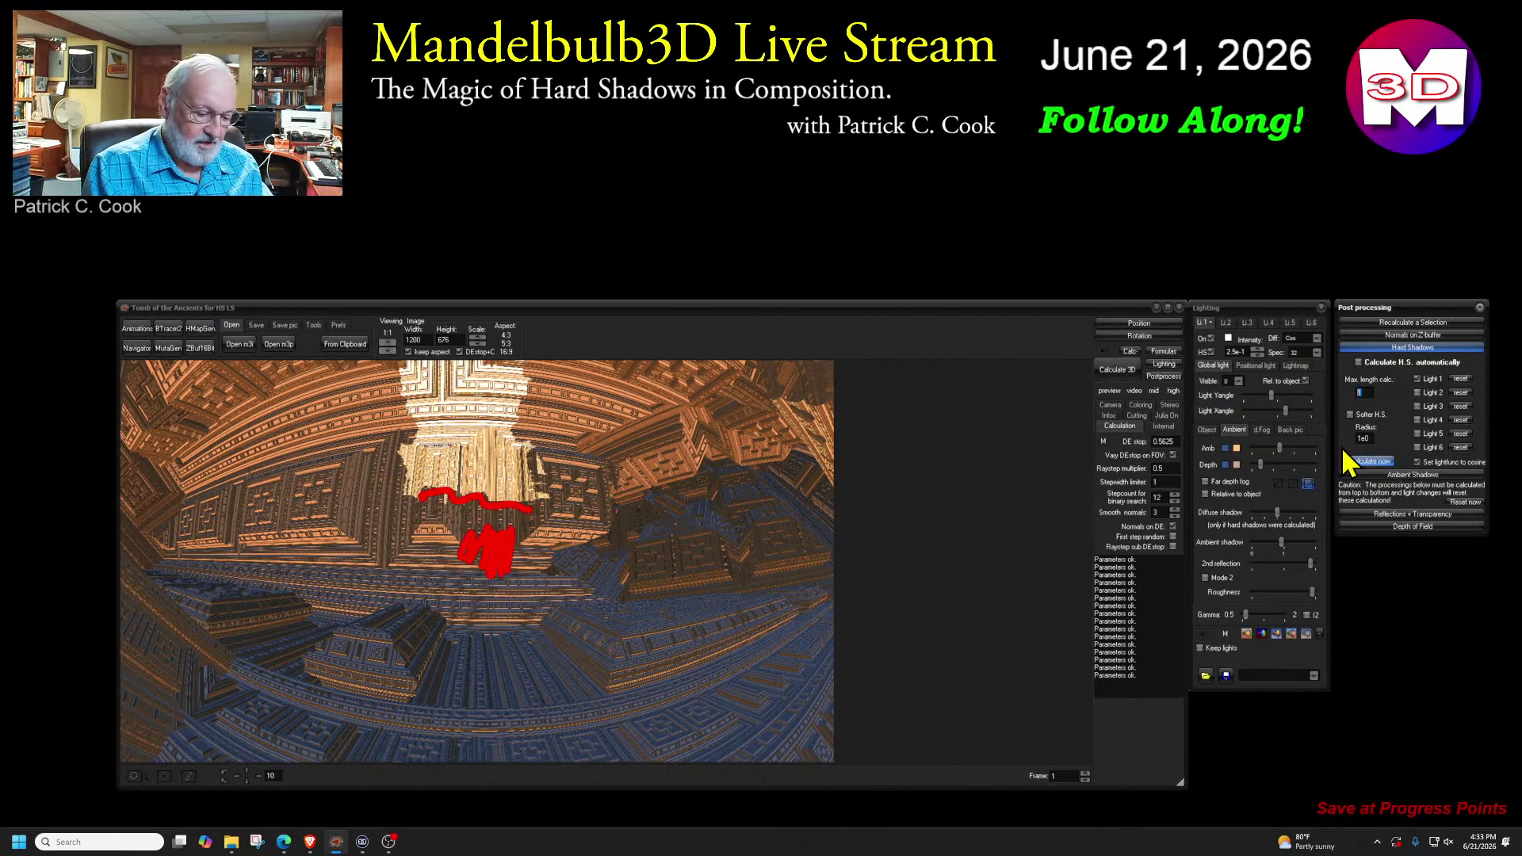
key(Escape)
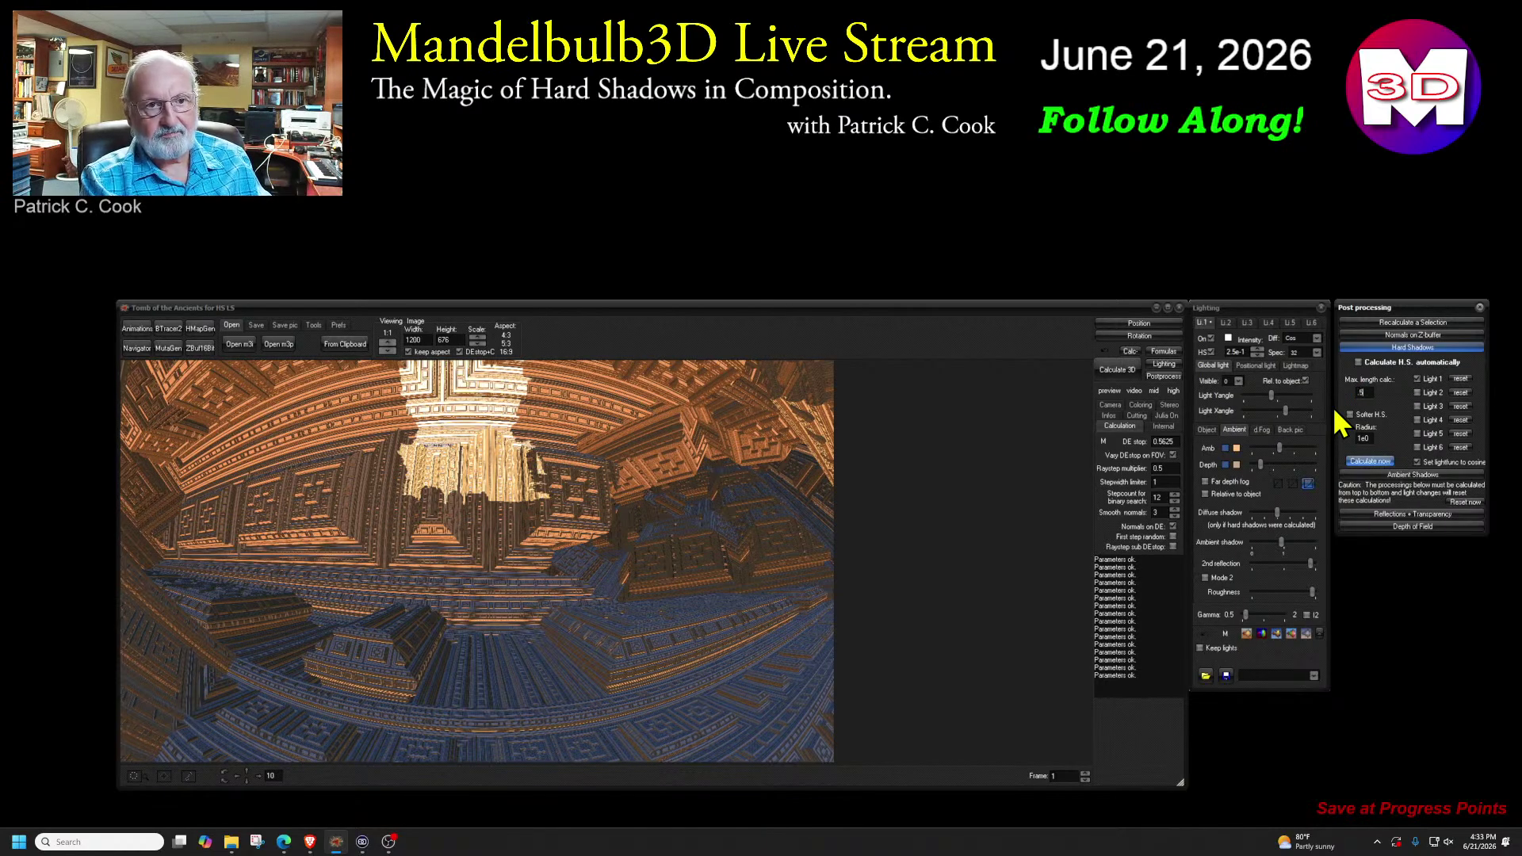
click(1365, 461)
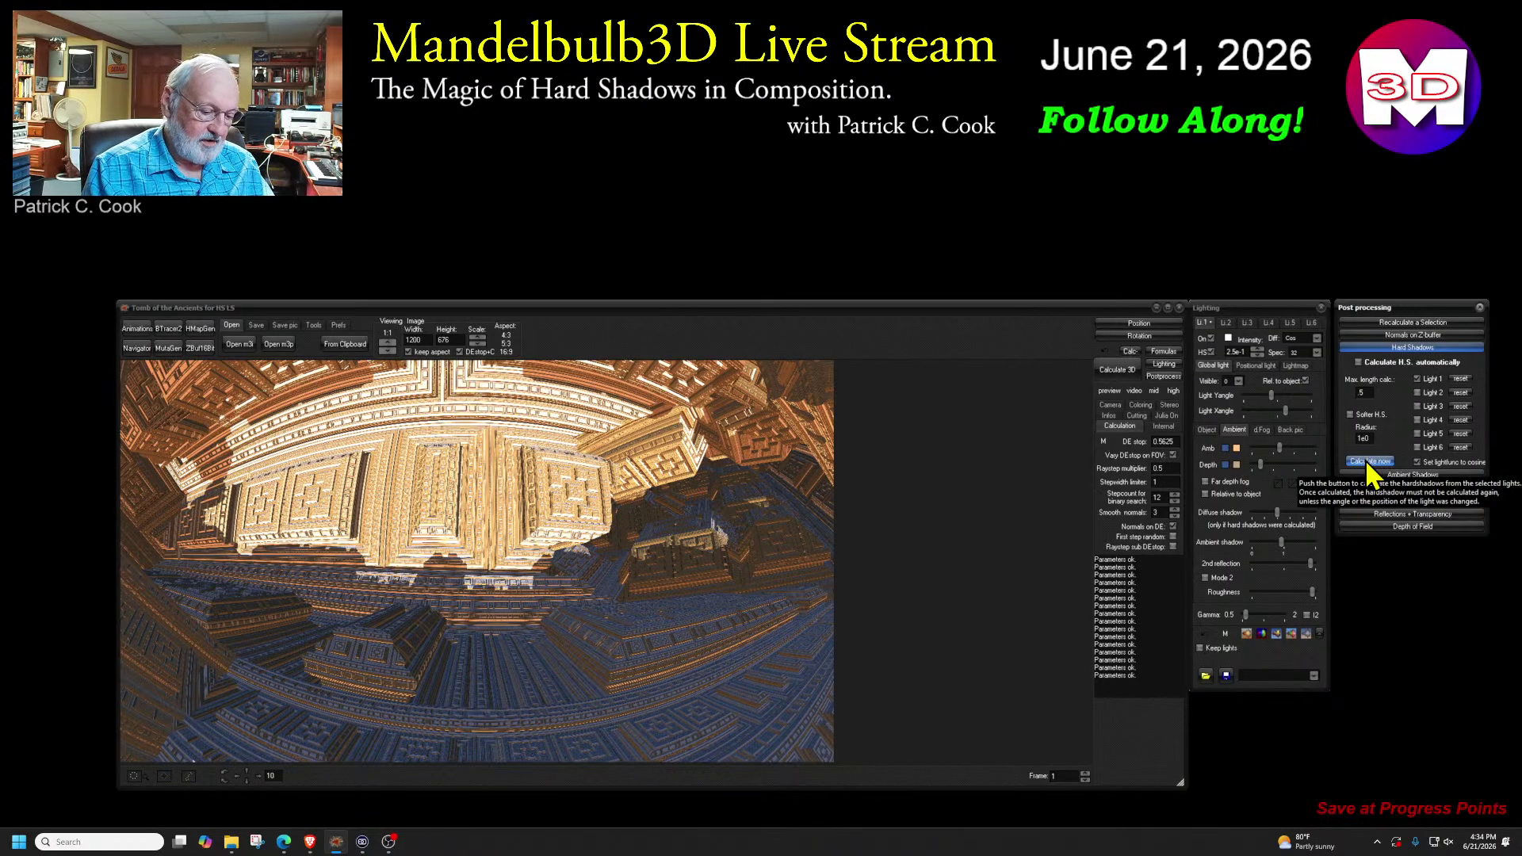
drag(380, 515, 581, 505)
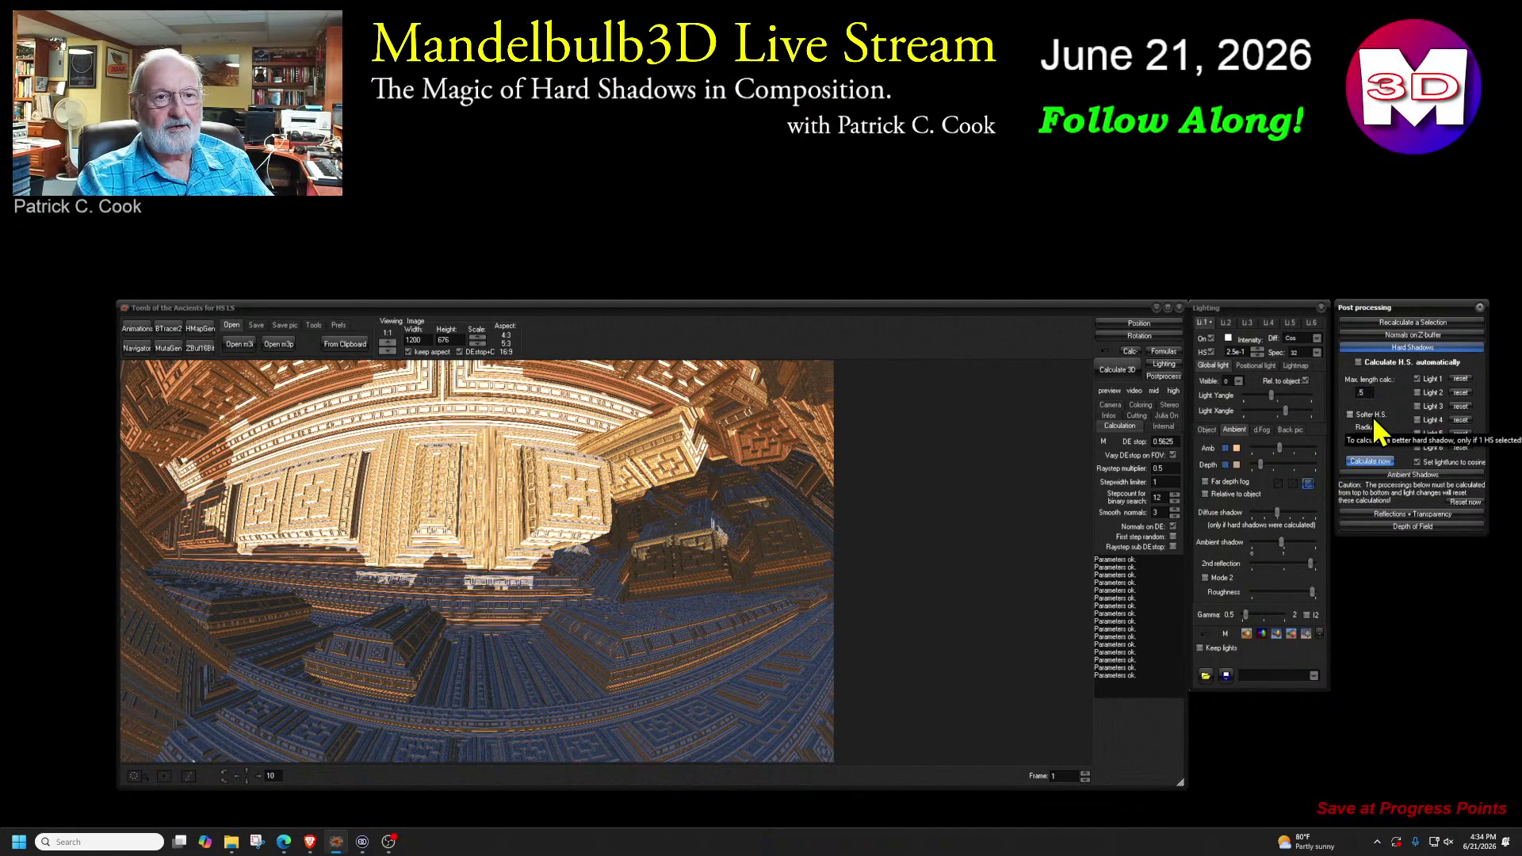
- Set the maximum calculation length to .8 and recalculate Light 1's hard shadows
double_click(1361, 392)
key(BackSpace)
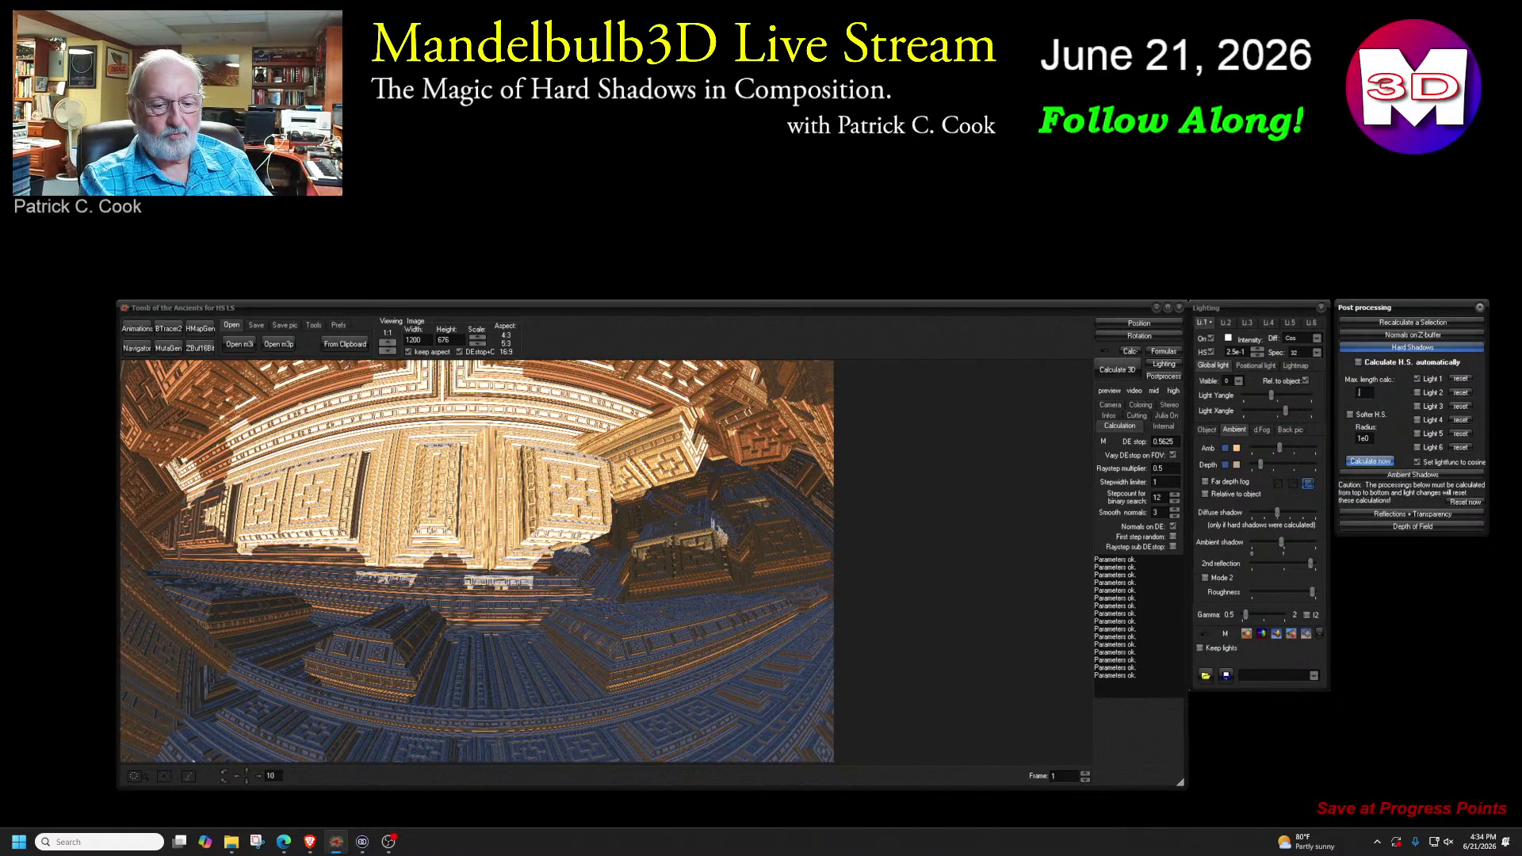
click(1369, 461)
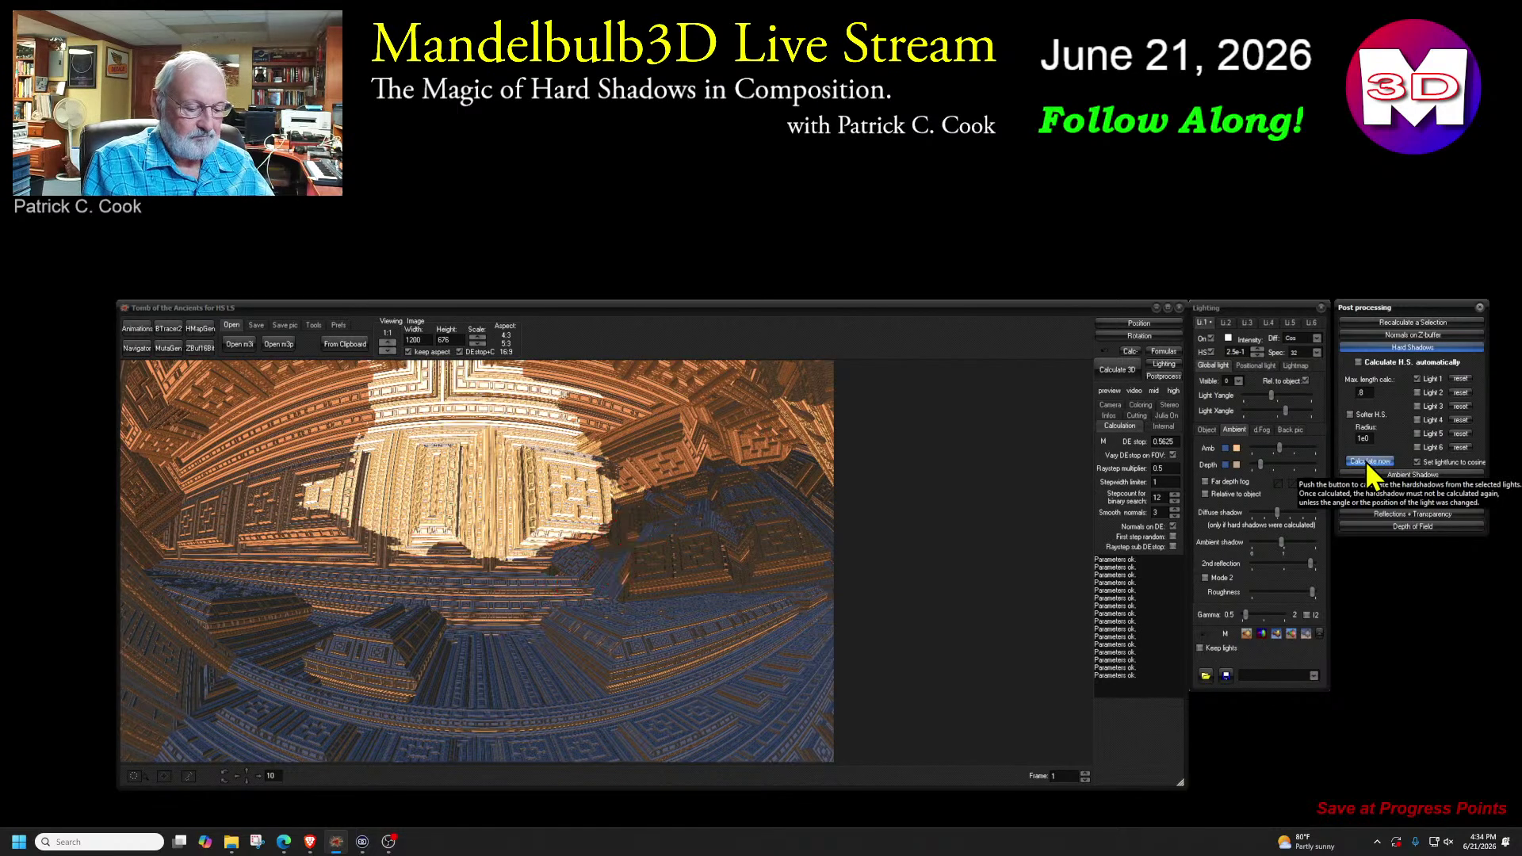
click(1365, 459)
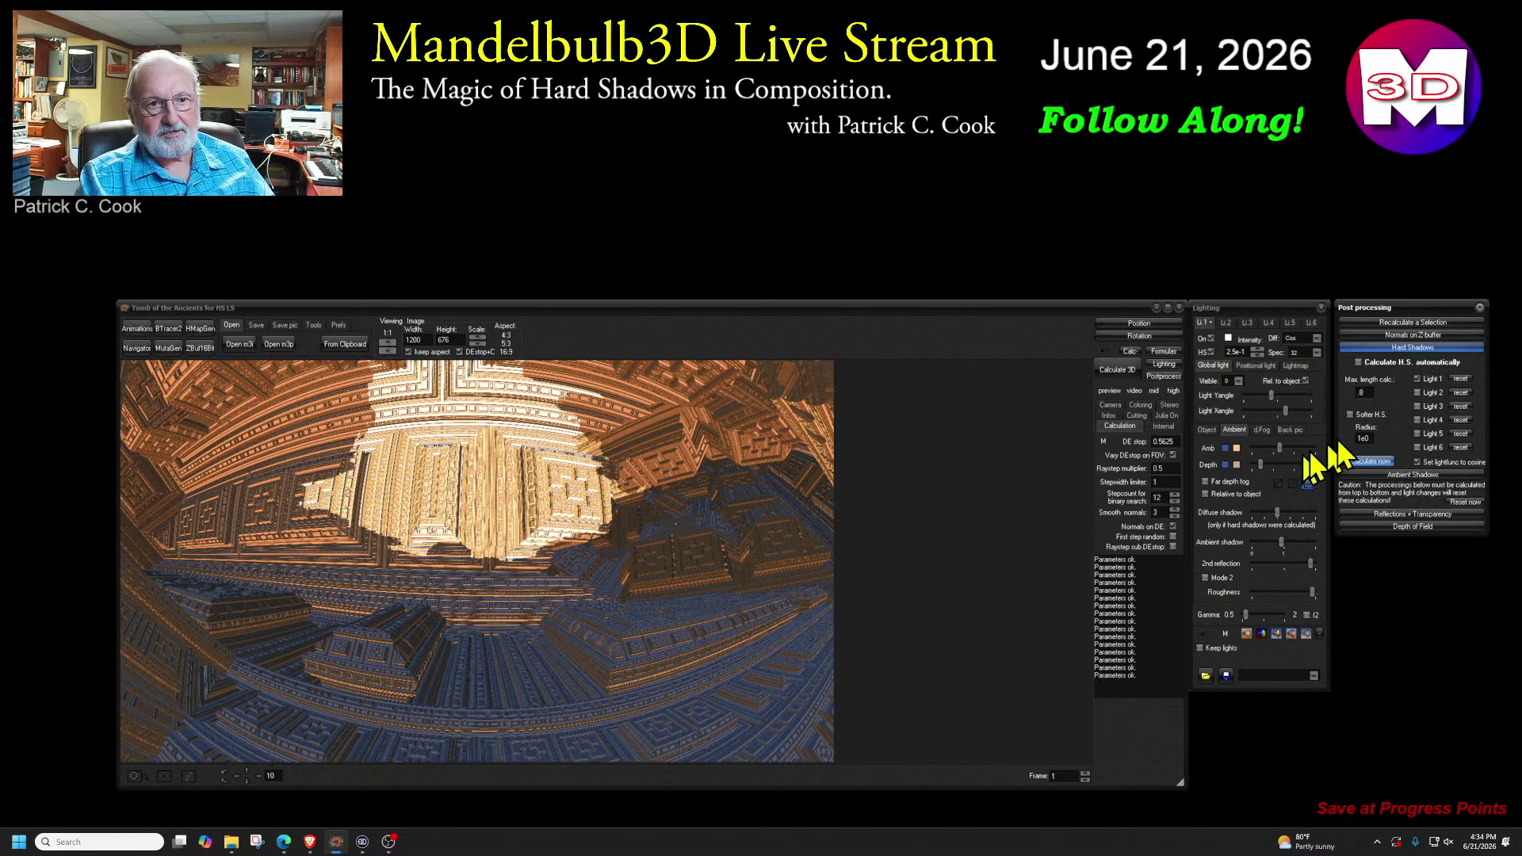
- Set the maximum calculation length to .9, recalculate the hard shadows, and mark across the lower part of the lit area
key(BackSpace)
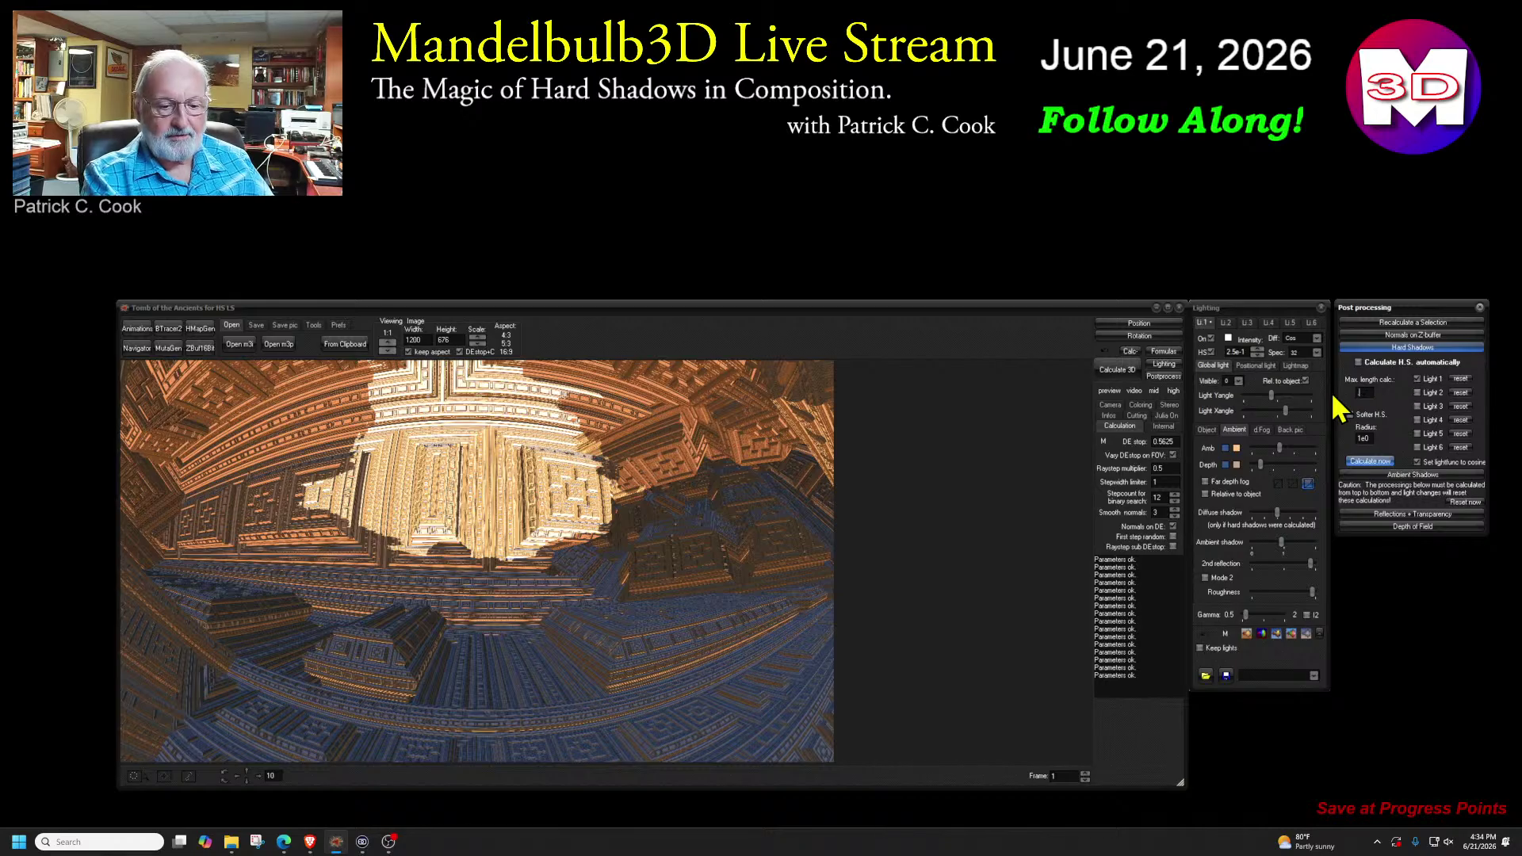
text(9)
click(1359, 463)
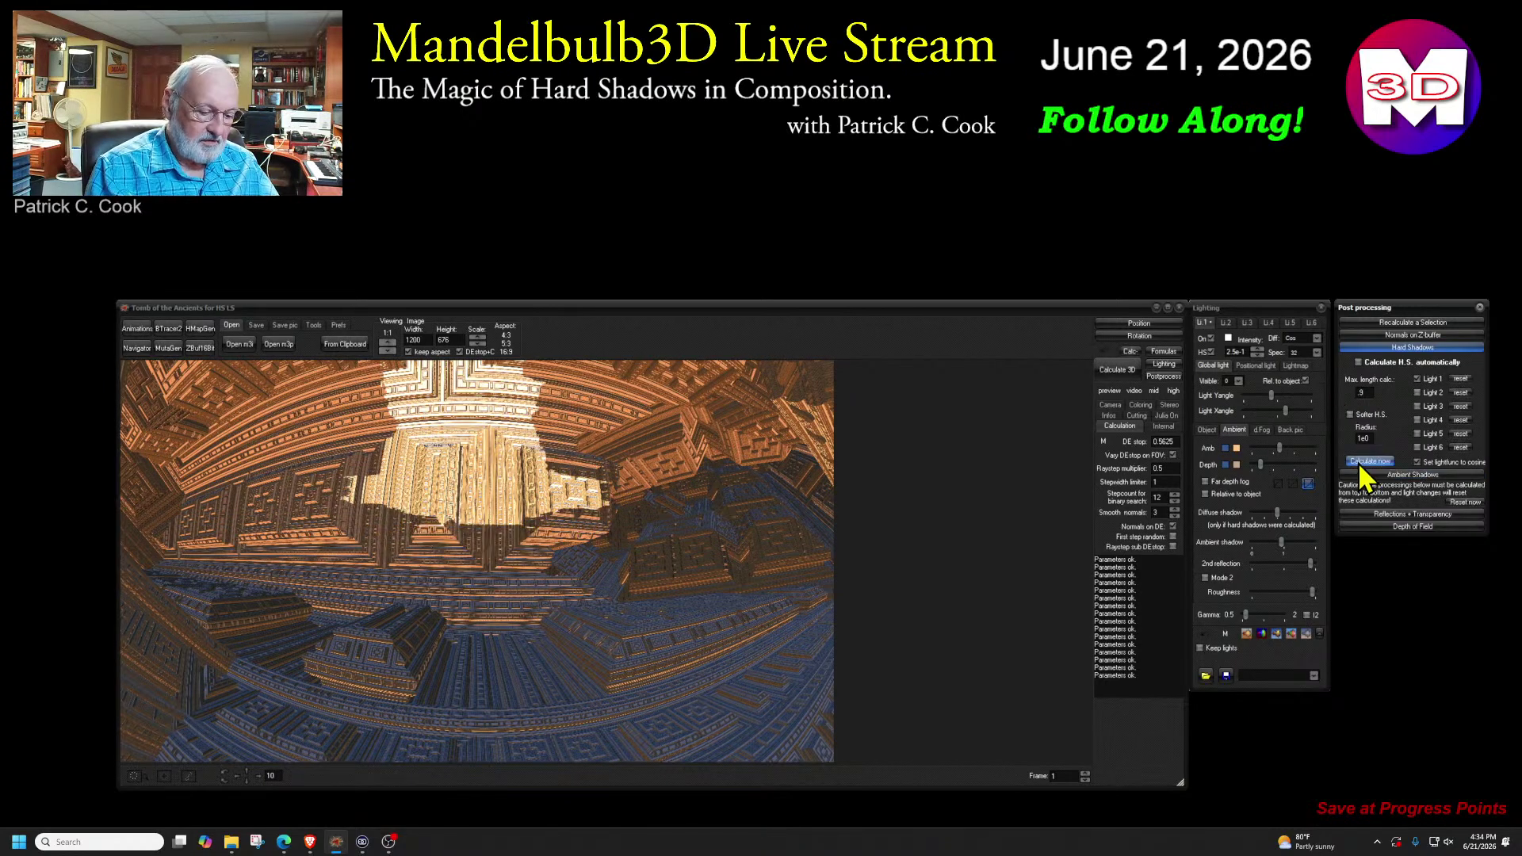
mouse_move(341, 491)
mouse_down()
mouse_move(504, 525)
mouse_move(603, 475)
mouse_up()
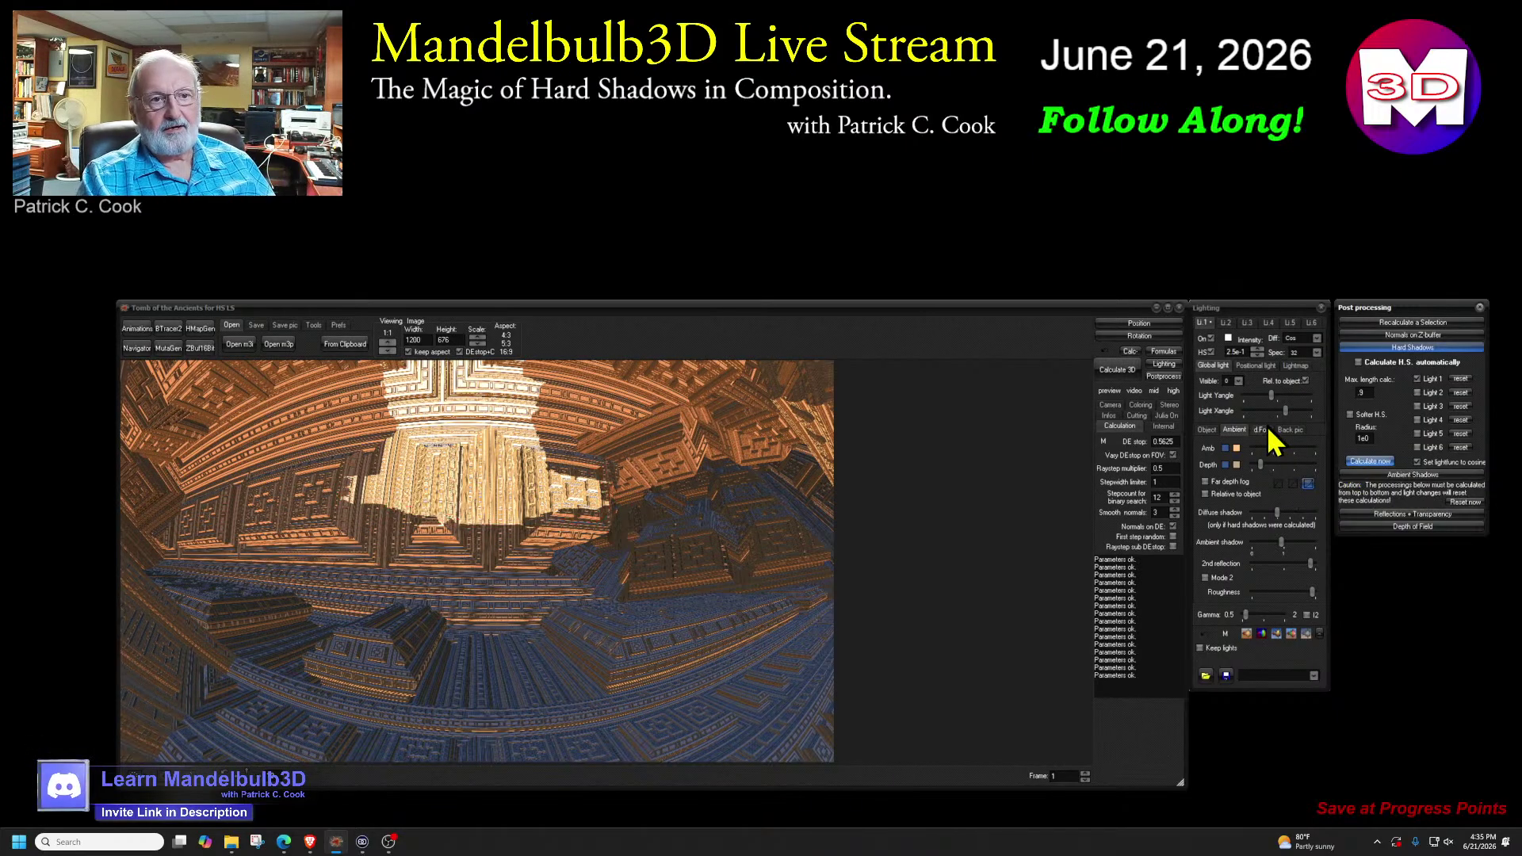
- Set the maximum calculation length to .1 and recalculate Light 1's hard shadows
double_click(1361, 393)
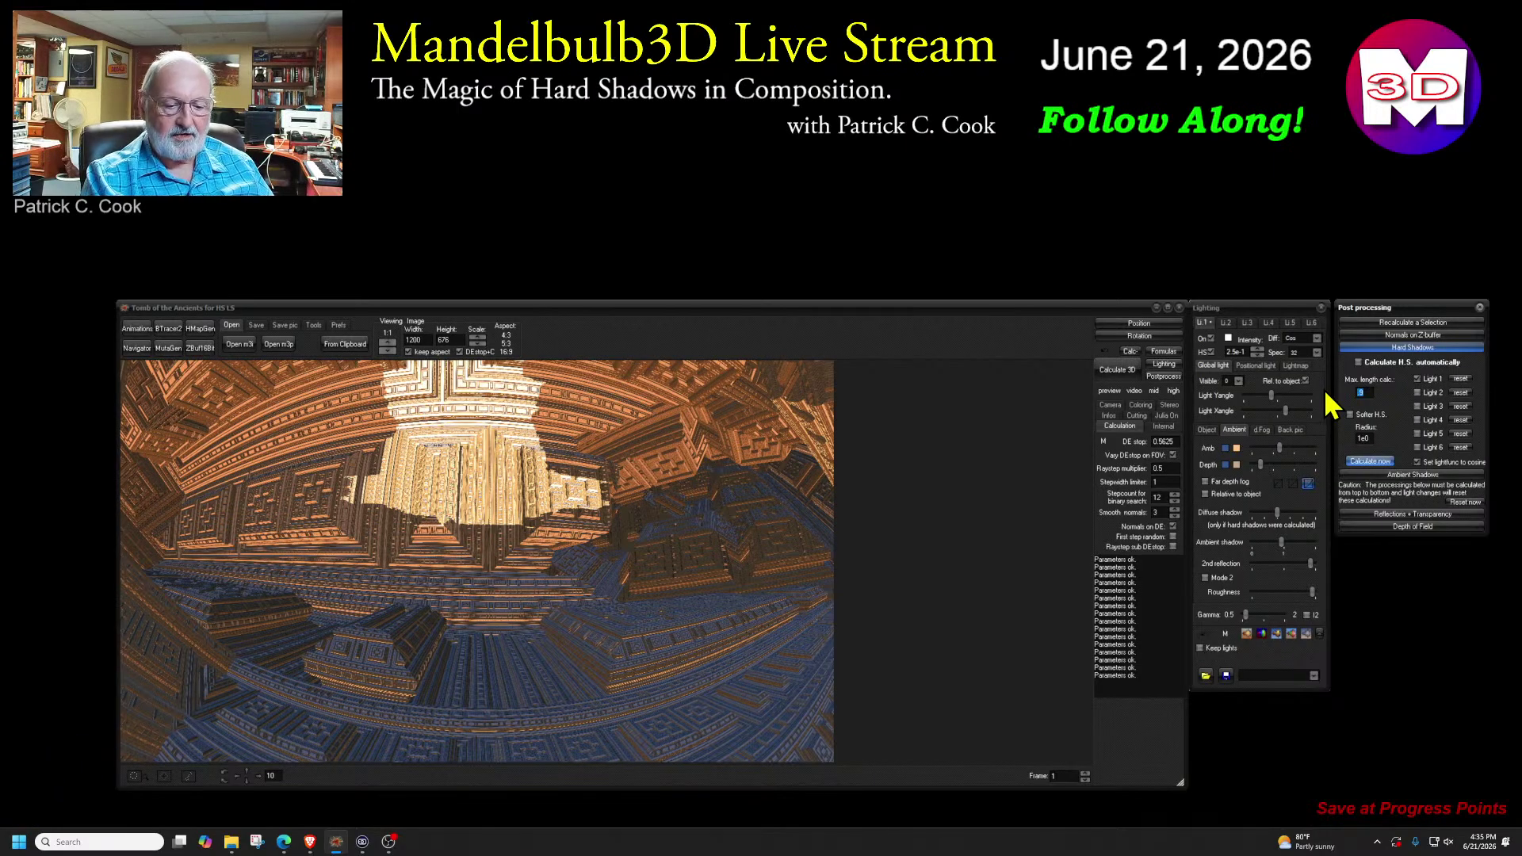
key(BackSpace)
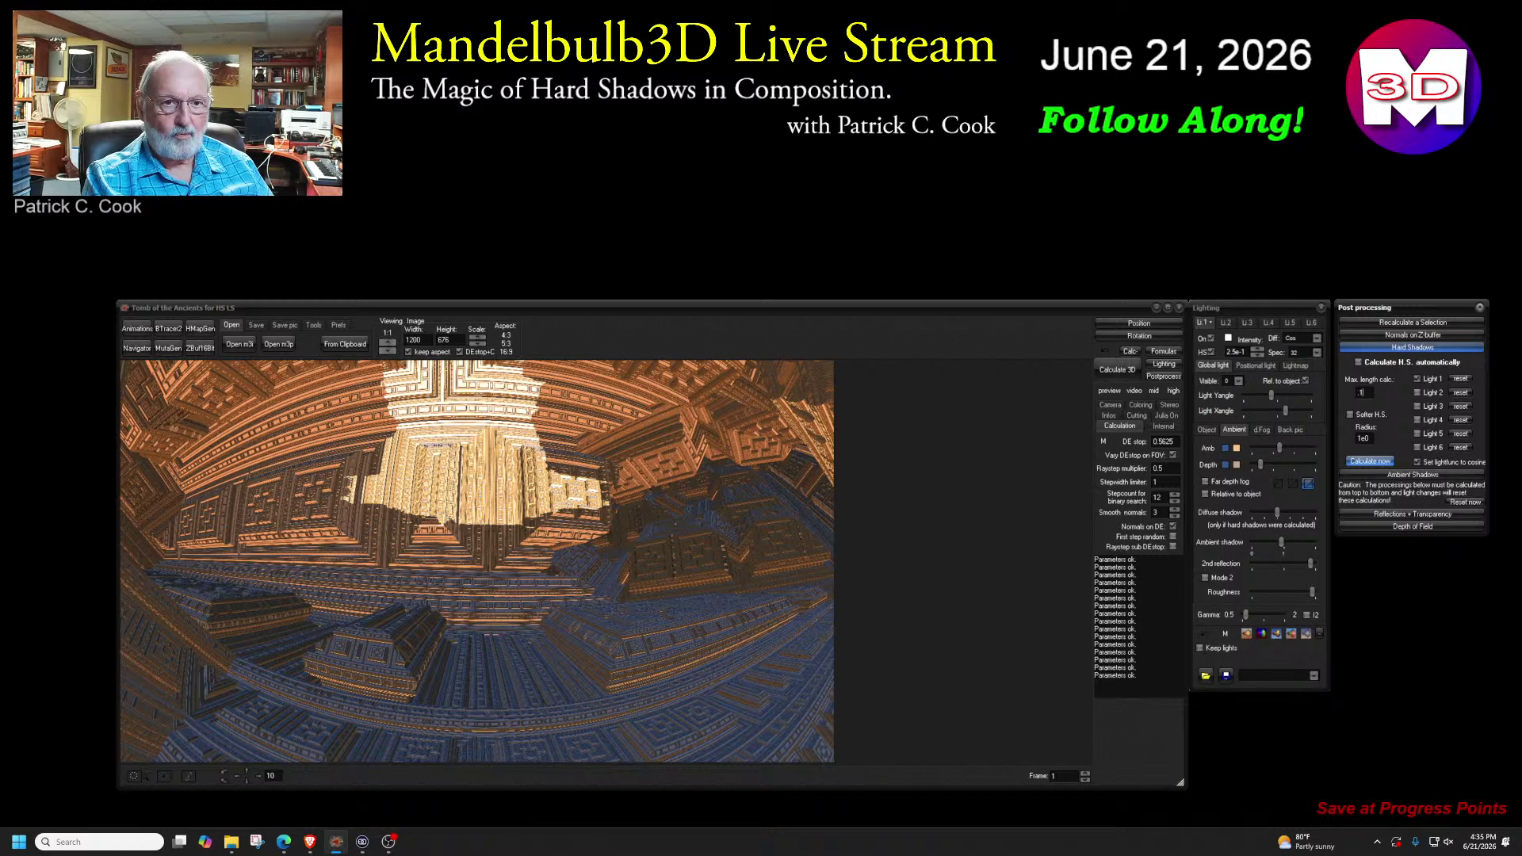
text(.1)
click(1357, 460)
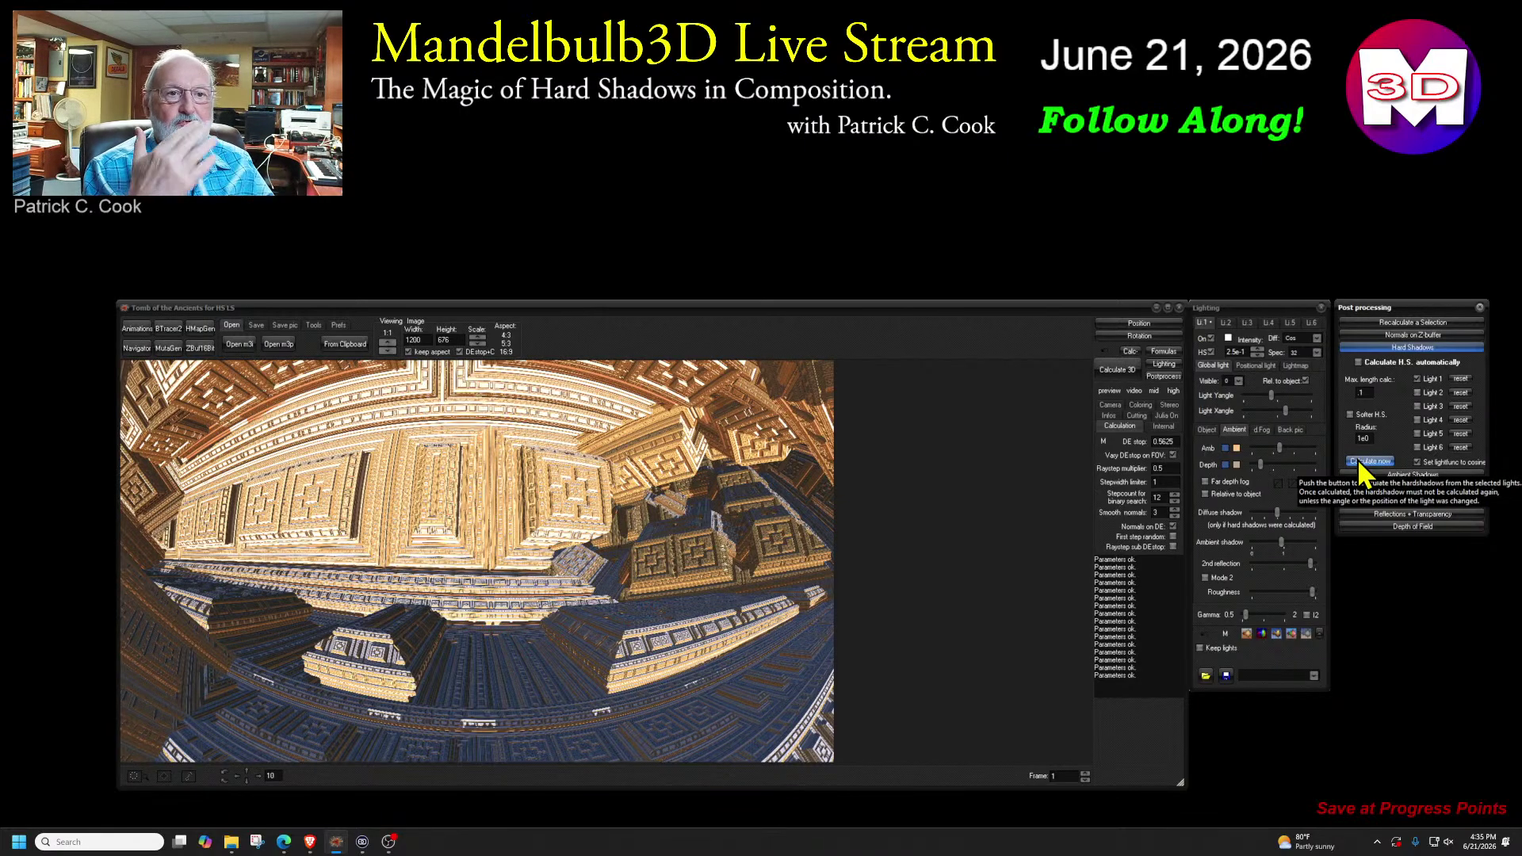
- Set the maximum calculation length to 5, recalculate the hard shadows, then clear the red scribble over the central wall
click(1357, 460)
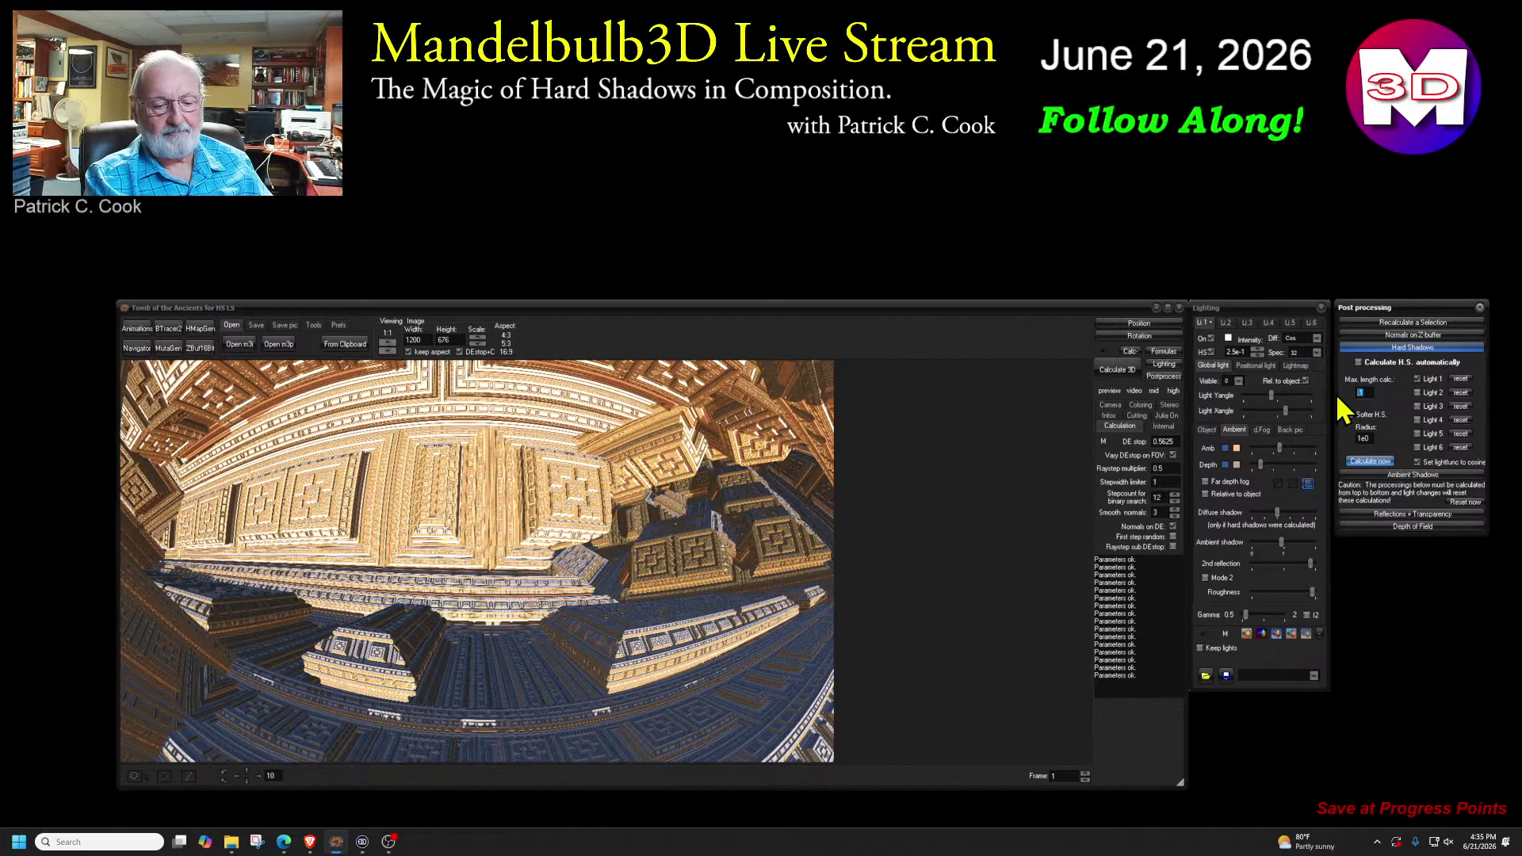
click(1363, 459)
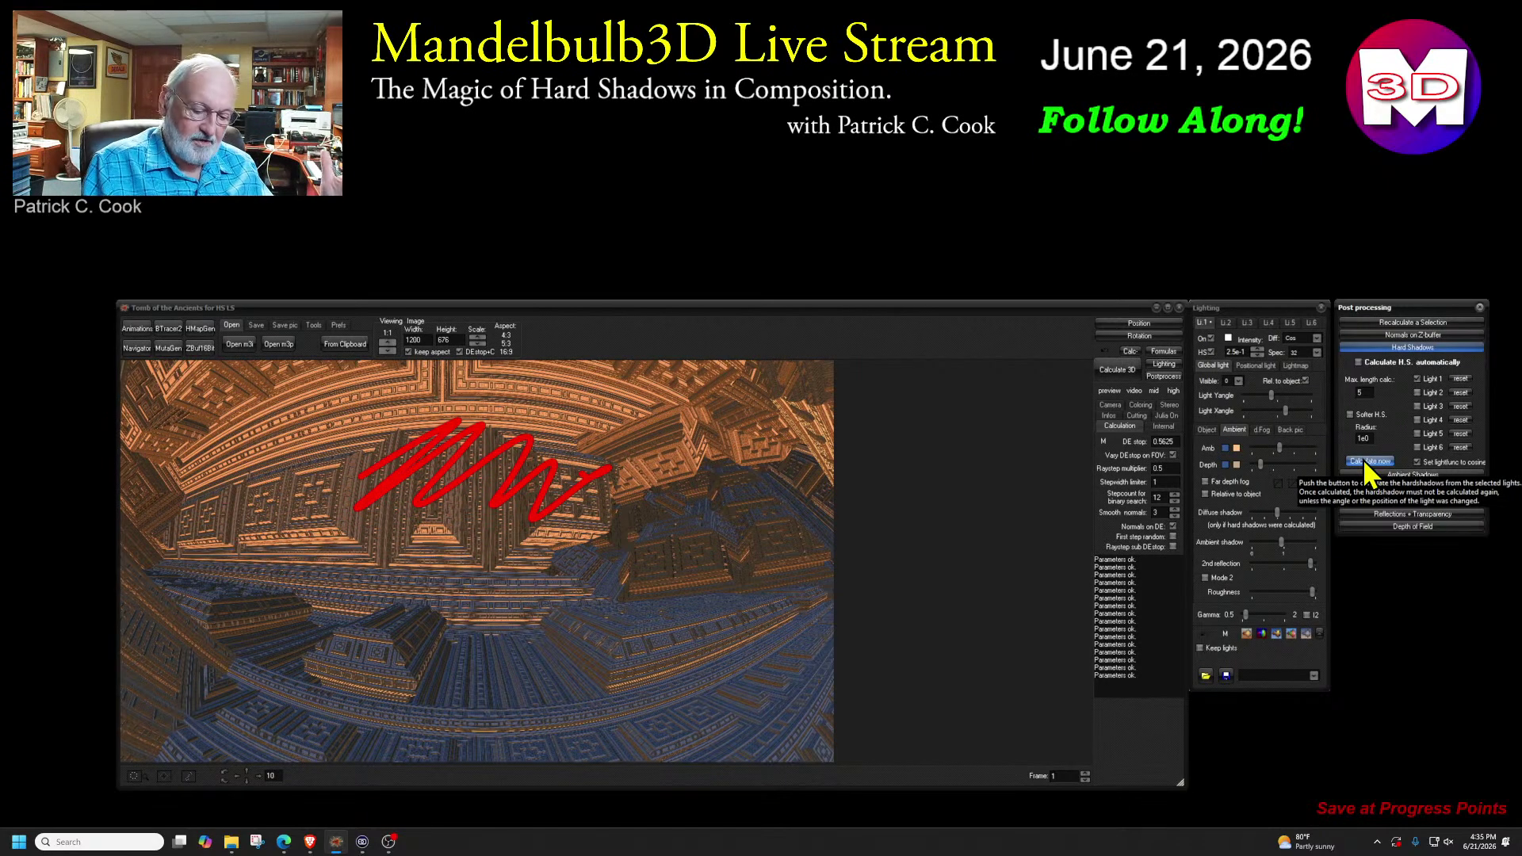
key(Escape)
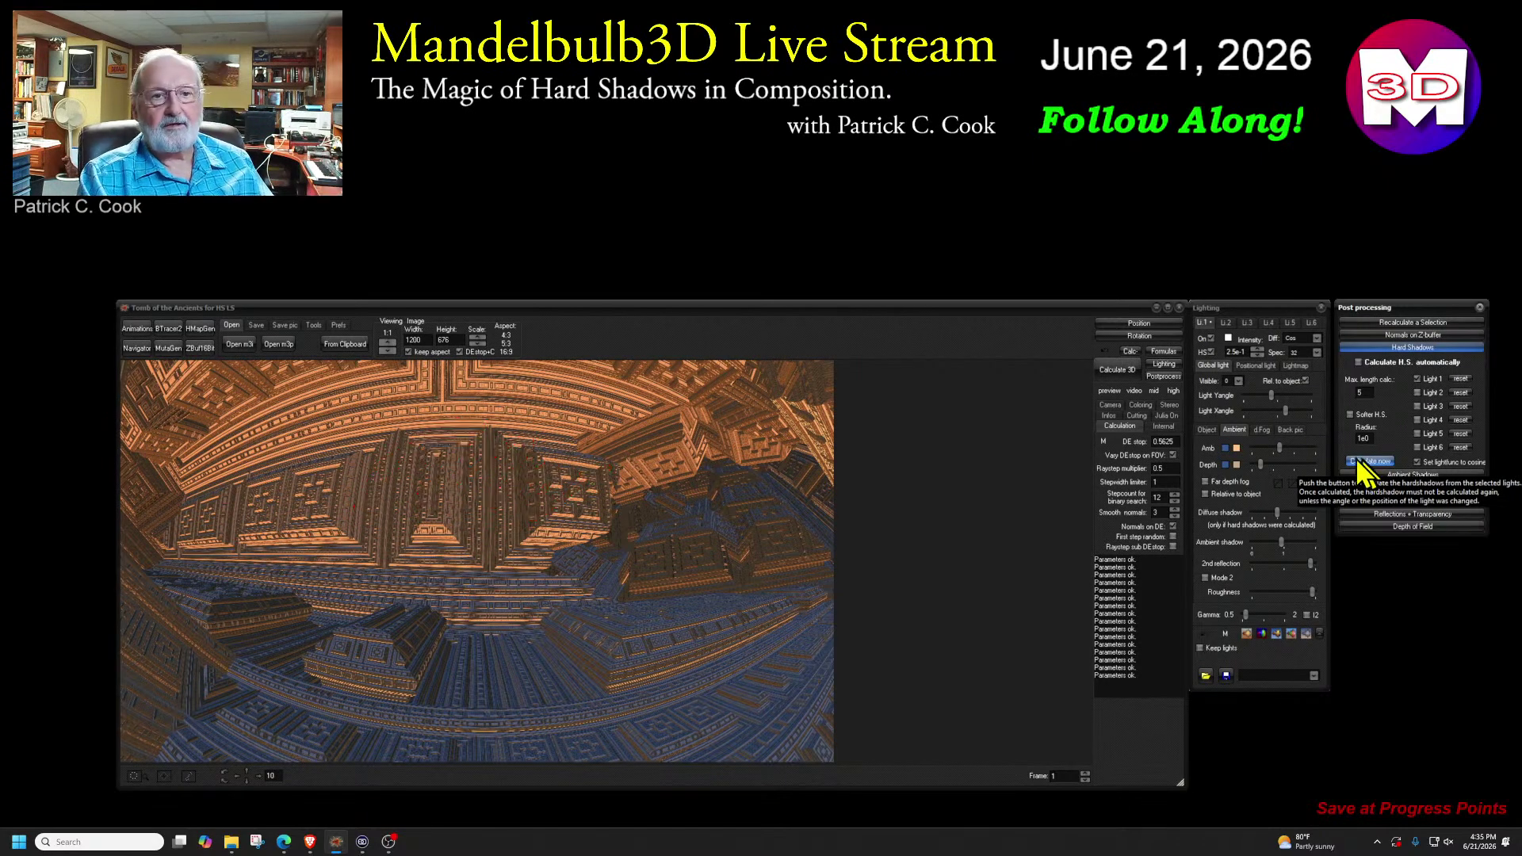
- Set the maximum calculation length to 2 and recalculate Light 1's hard shadows
click(1363, 460)
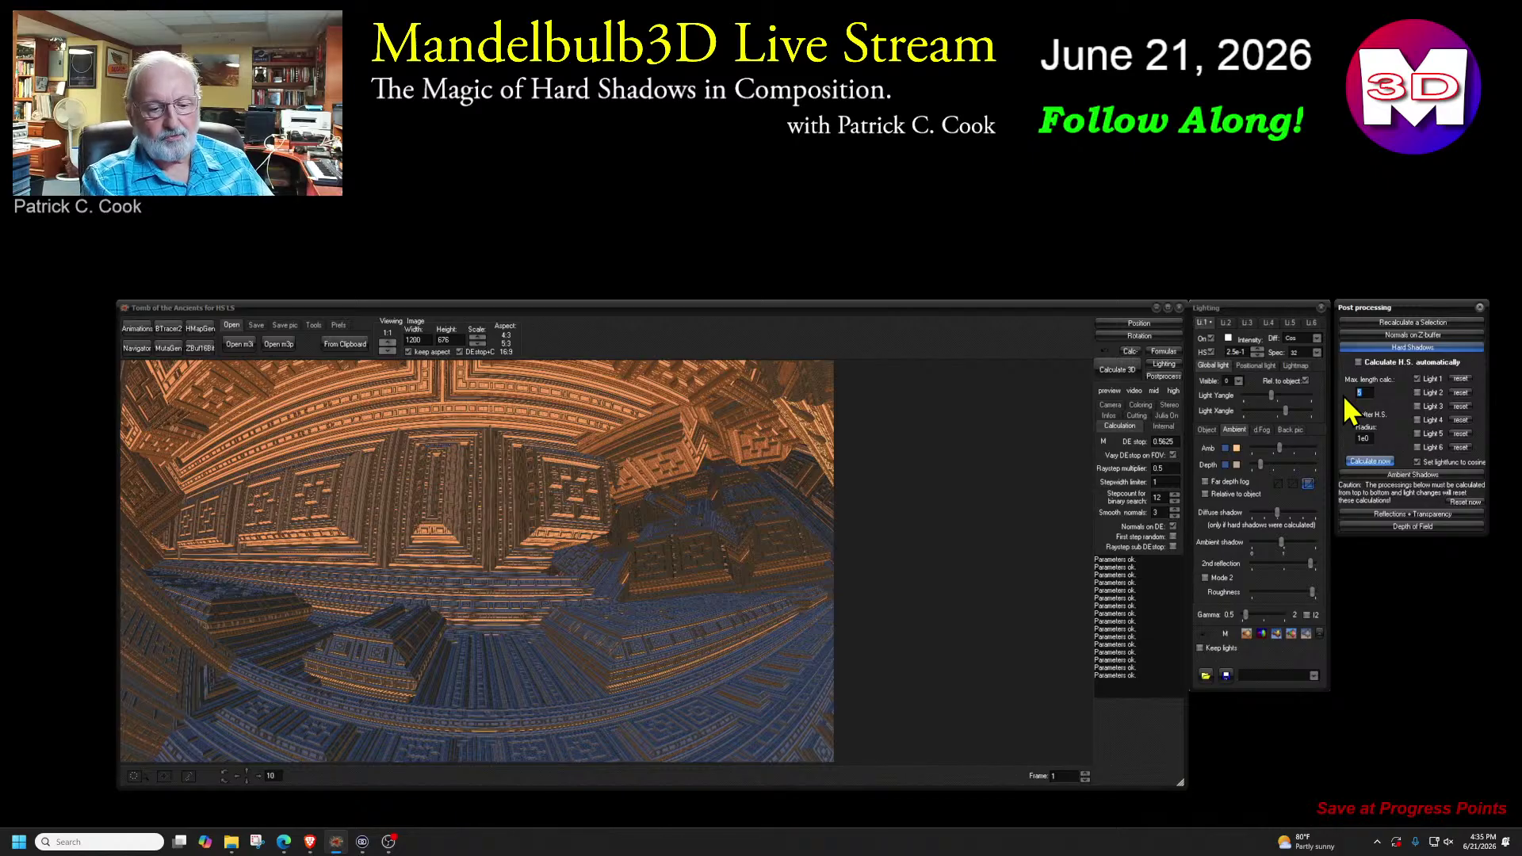
text(2)
click(1361, 461)
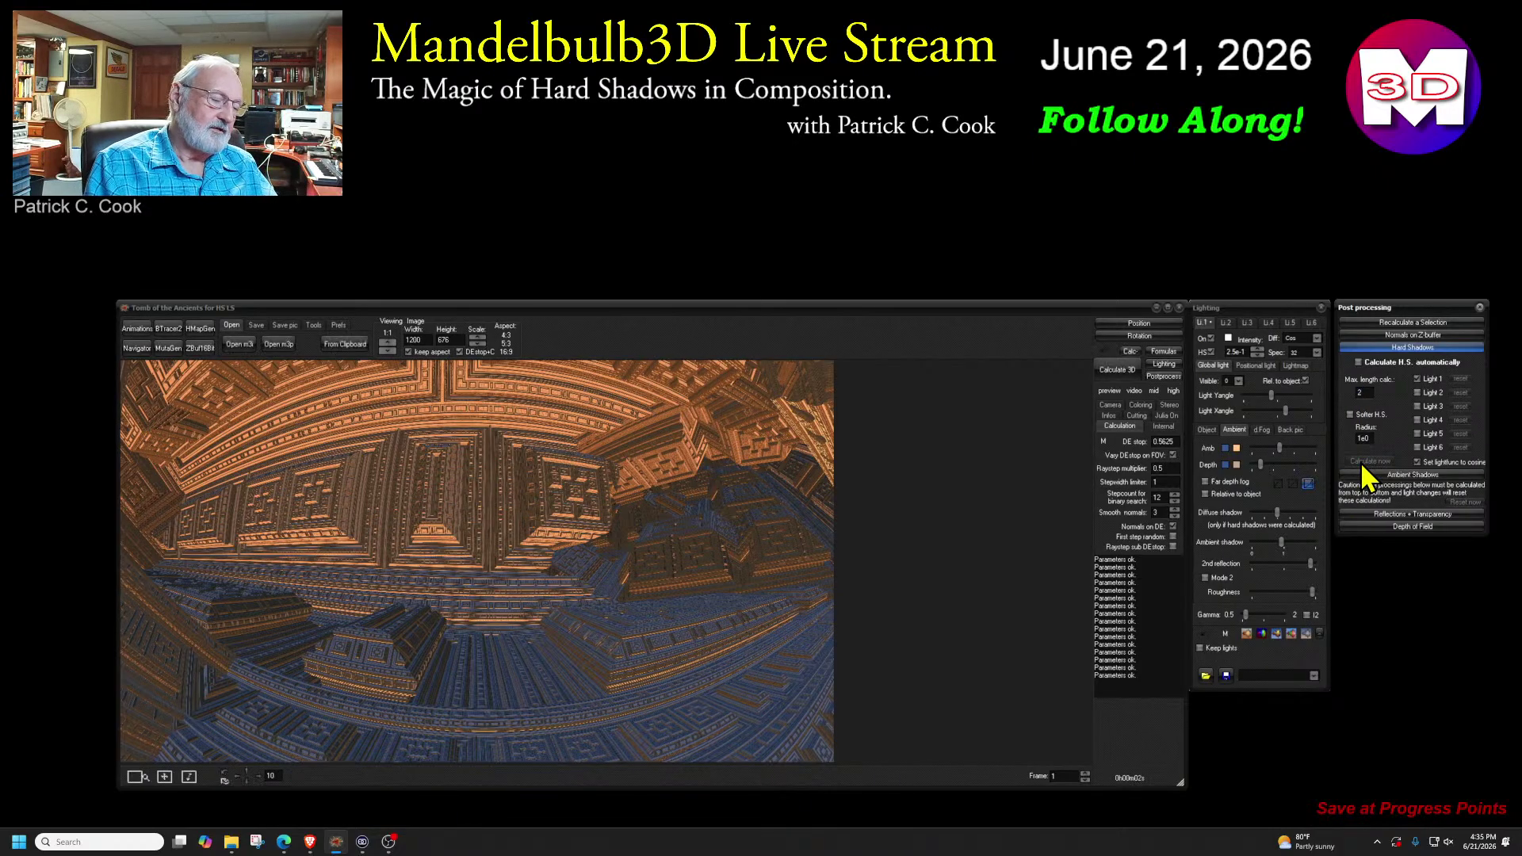
- Set the maximum calculation length to 1.2, recalculate the hard shadows, and outline the lit area at the top of the scene in red
double_click(1360, 393)
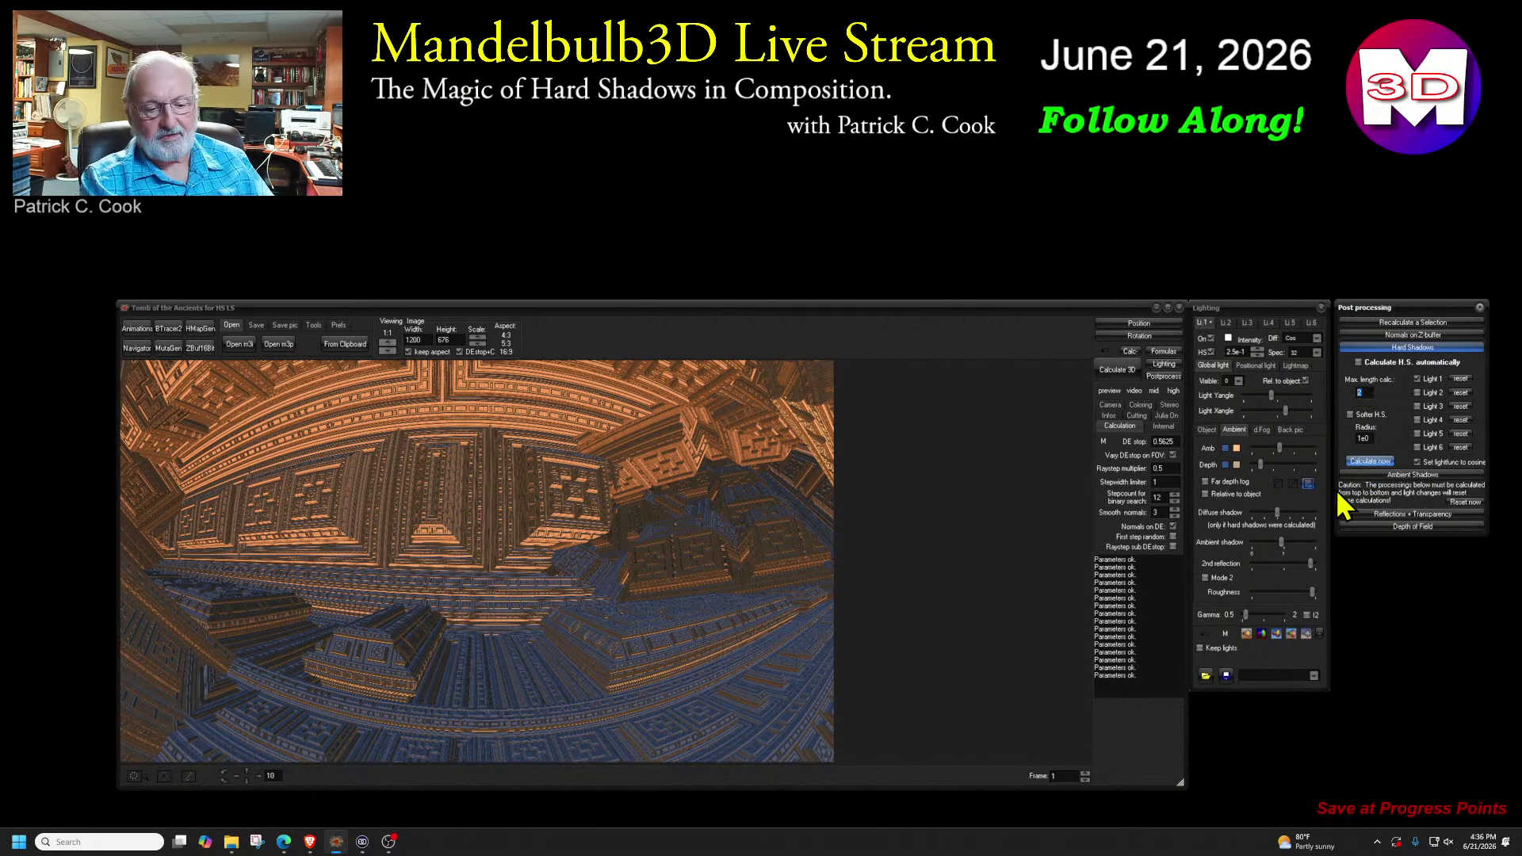
text(1.)
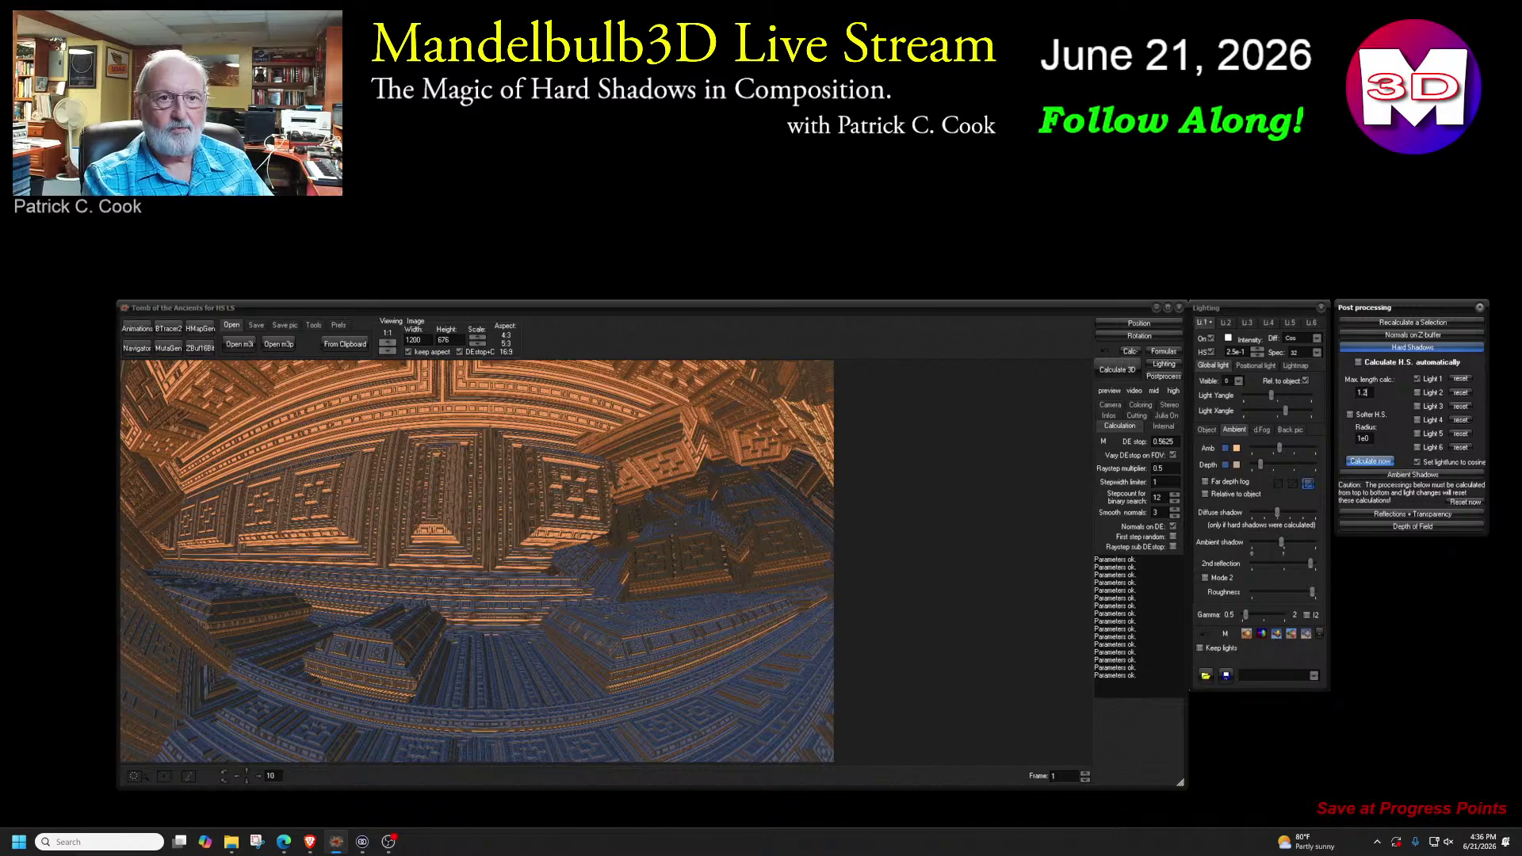
click(1359, 461)
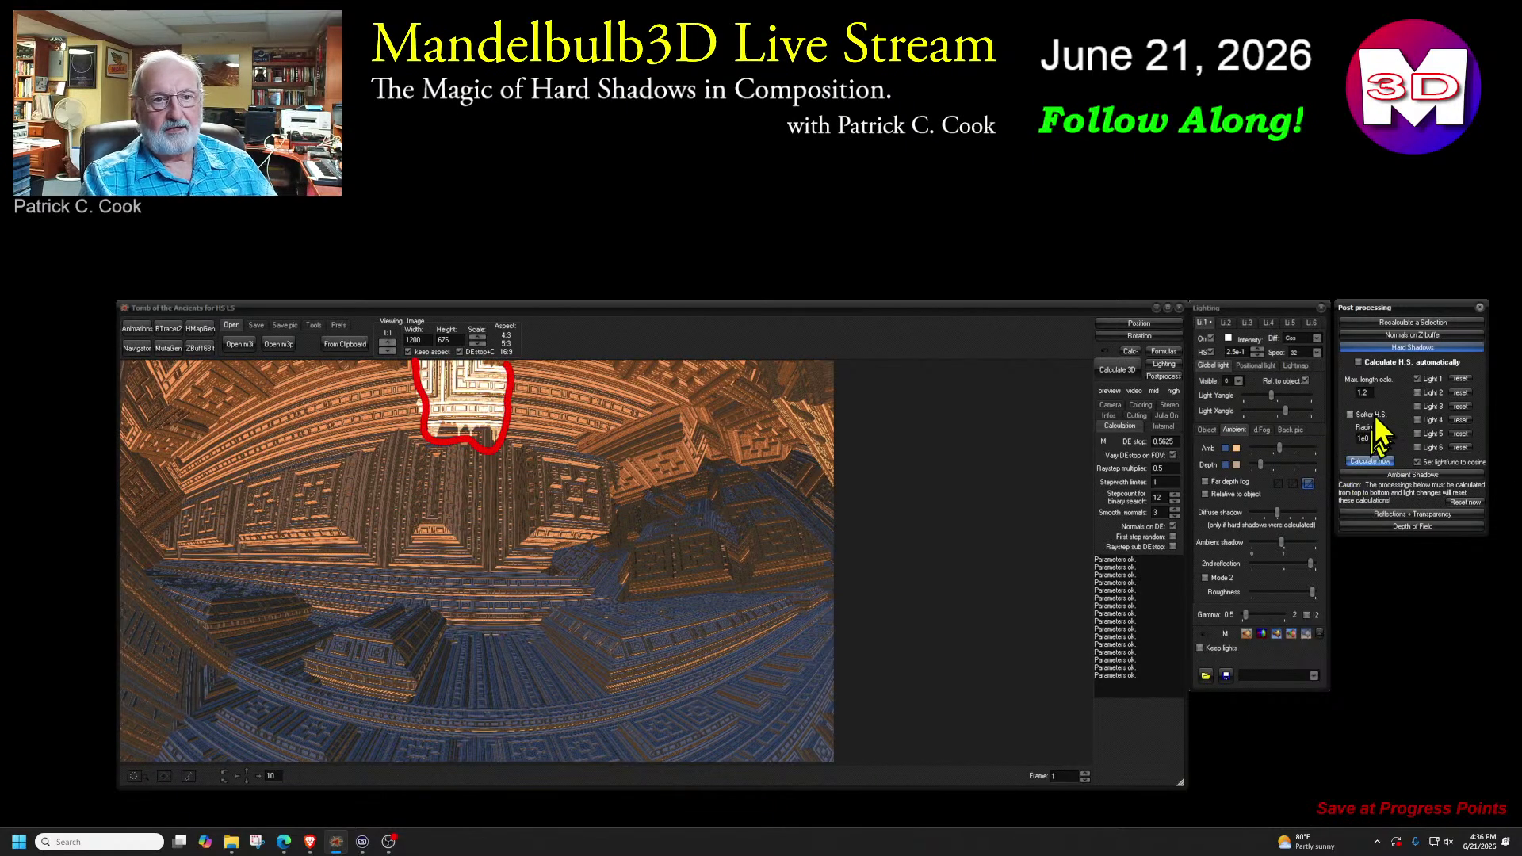
- Restore the maximum calculation length to 1 and recalculate Light 1's hard shadows
double_click(1357, 393)
text(1)
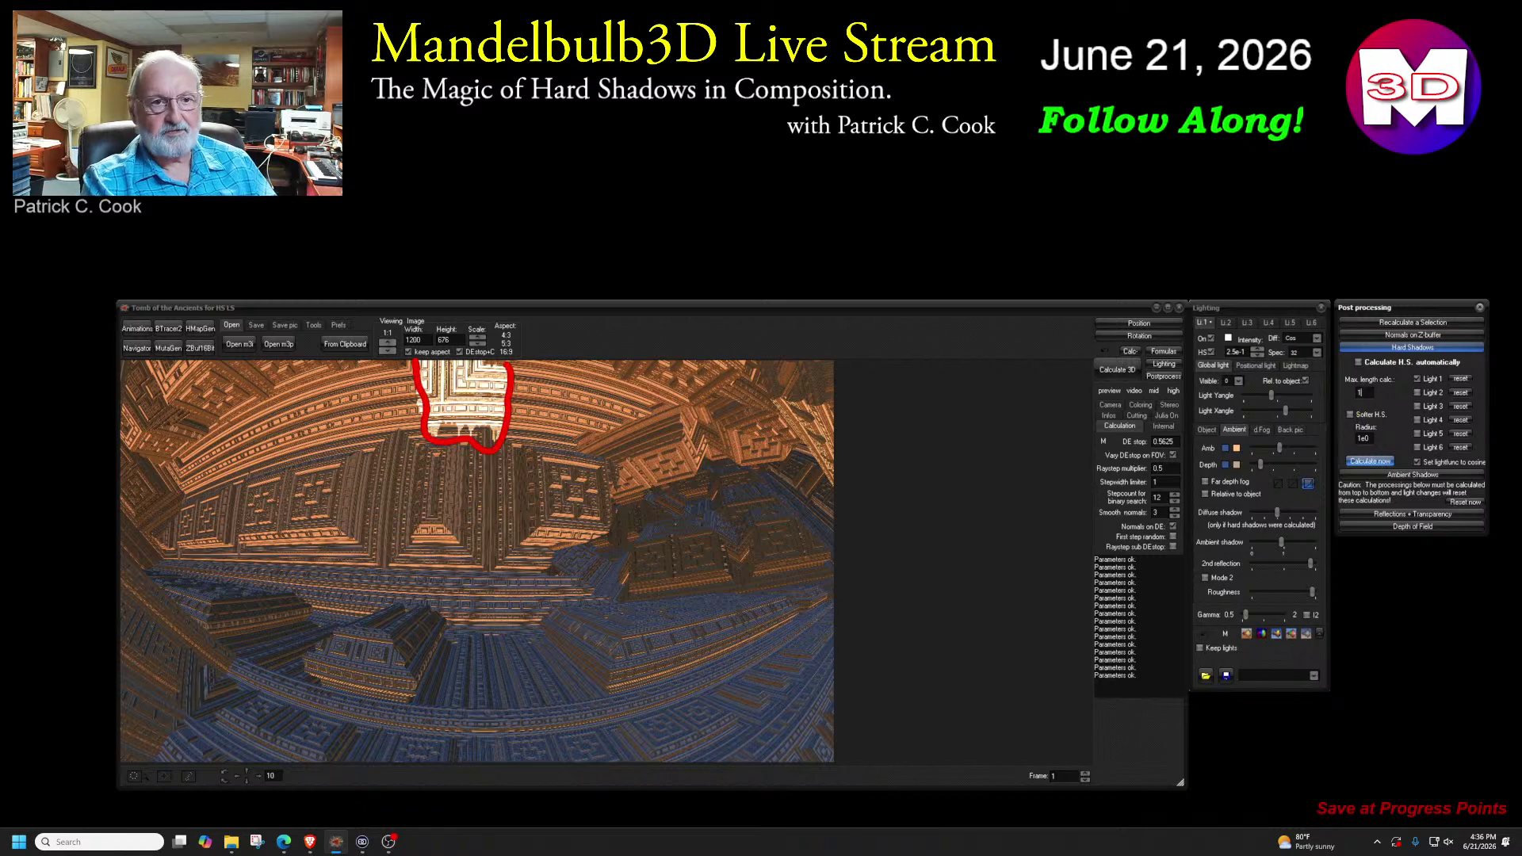
click(1363, 458)
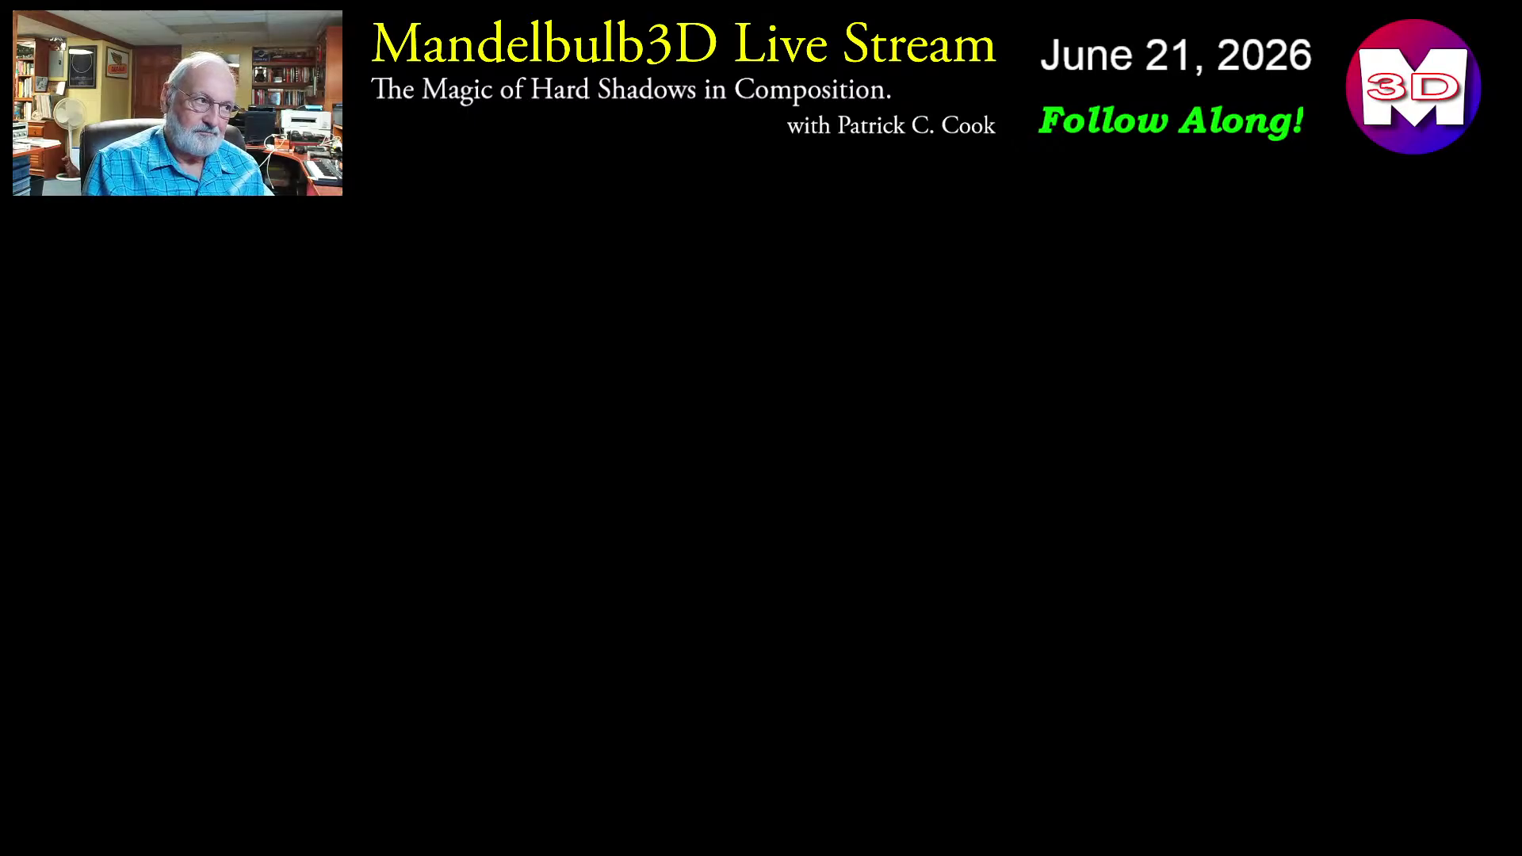
- Sketch a wavy green vertical line on the blank black canvas and a long red arrow pointing to it
drag(961, 255, 1027, 761)
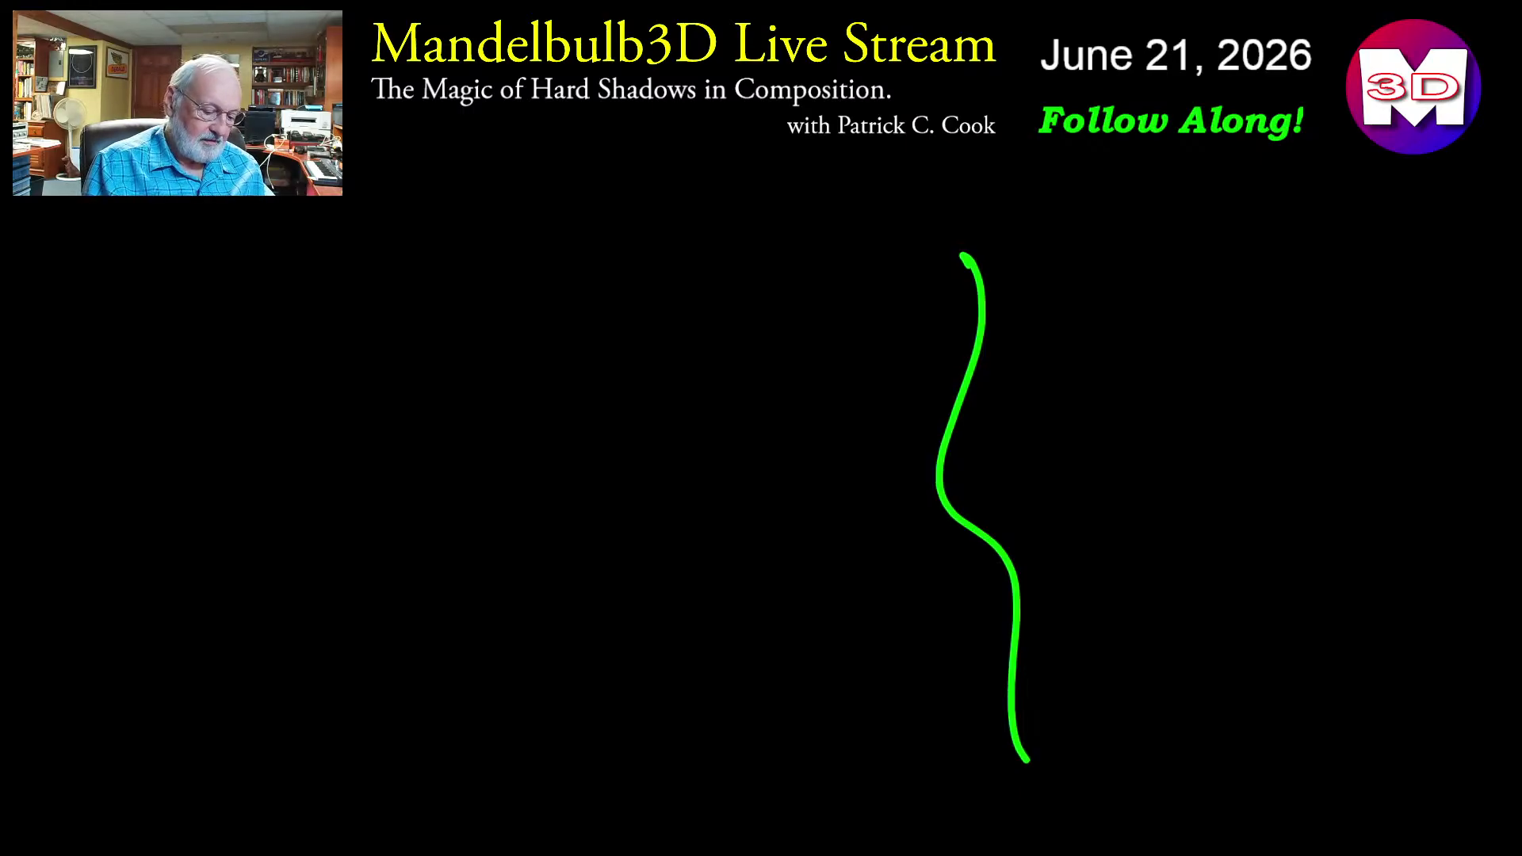
drag(375, 537, 932, 433)
mouse_move(895, 418)
mouse_down()
mouse_move(932, 432)
mouse_move(918, 457)
mouse_up()
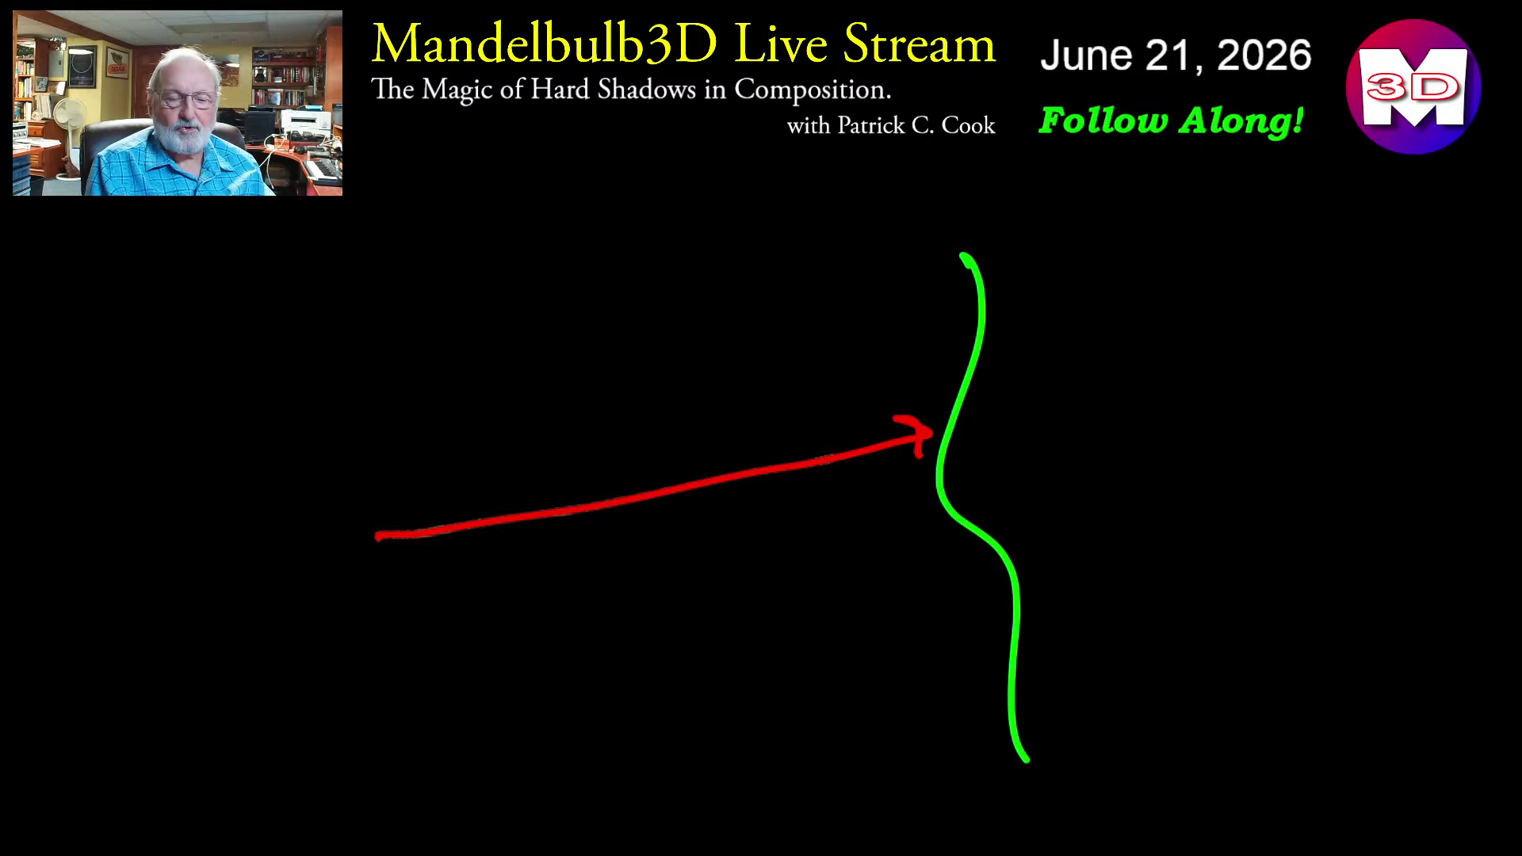
- Write ".5" in red beneath the arrow and again in yellow just below it
click(487, 601)
mouse_move(522, 556)
mouse_down()
mouse_move(523, 607)
mouse_move(584, 531)
mouse_up()
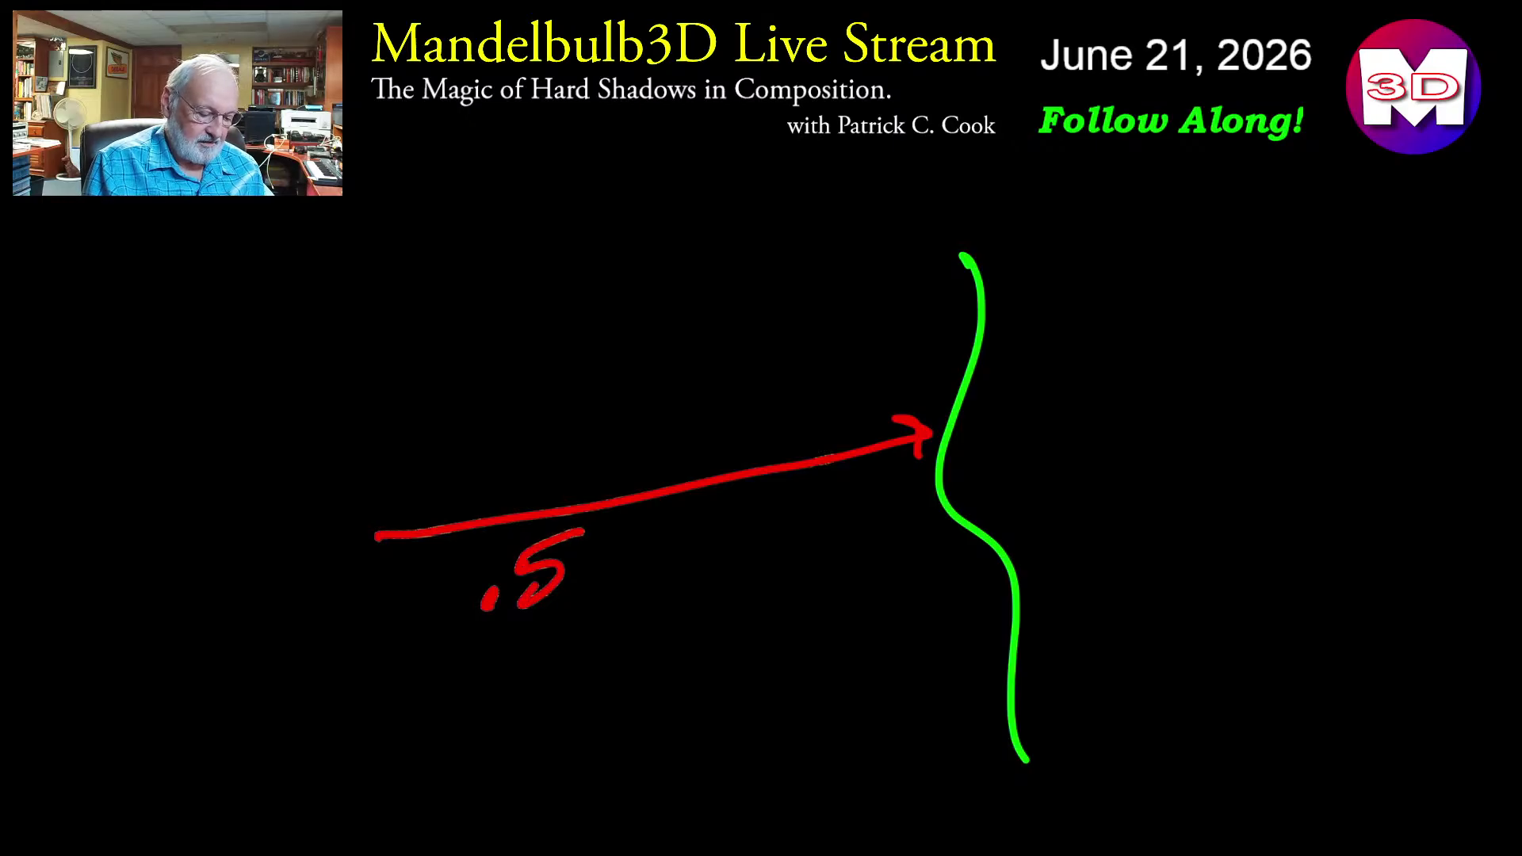
click(555, 679)
drag(580, 627, 587, 662)
drag(593, 612, 632, 591)
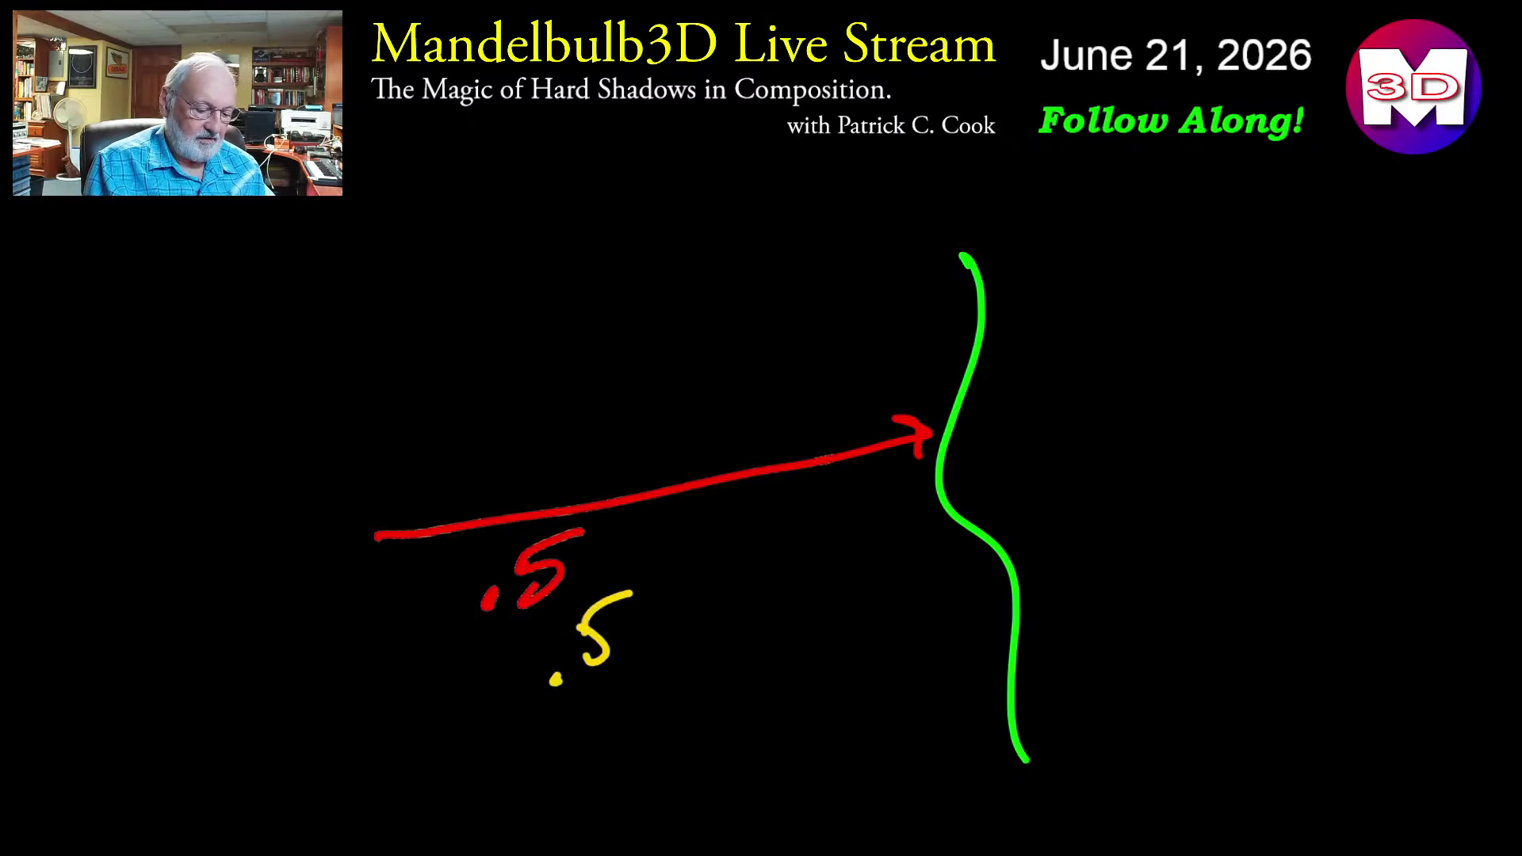
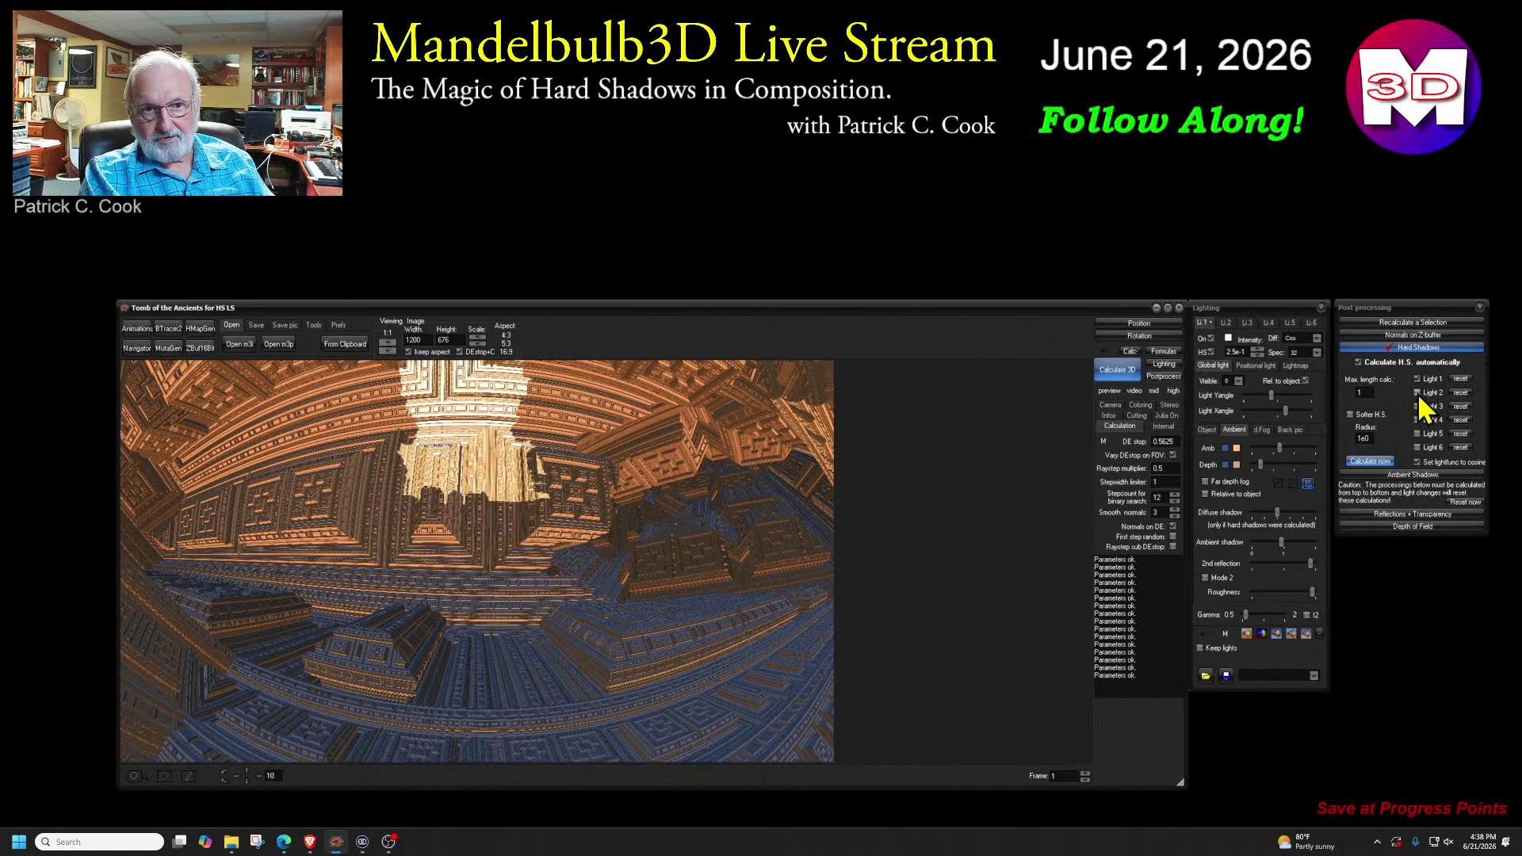
- Switch the hard shadow calculation from Light 1 to Light 2, open Light 2's settings, and return to Light 1's settings
click(1419, 394)
click(1419, 380)
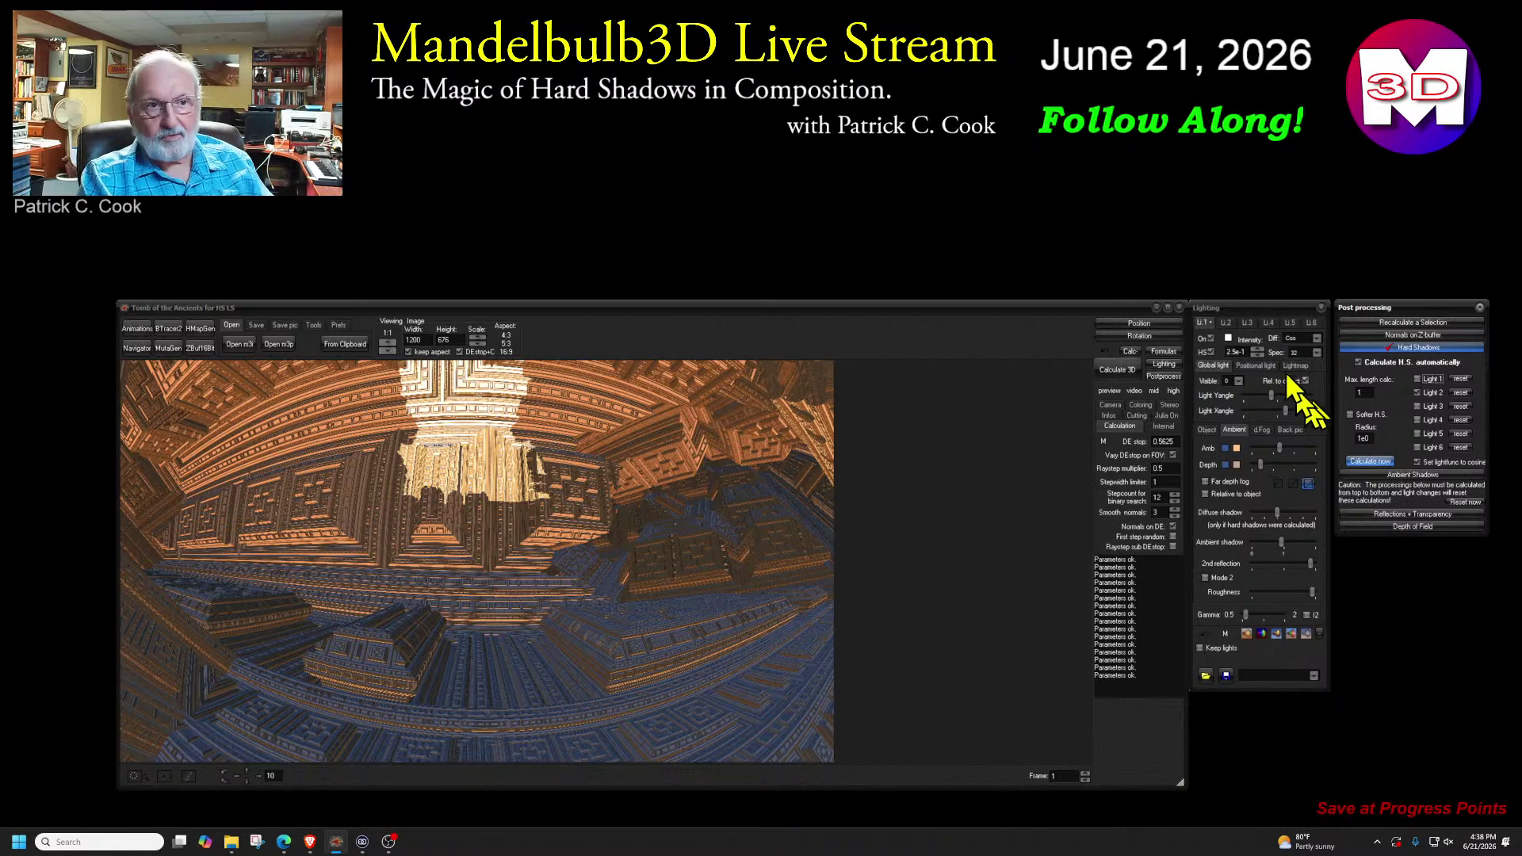
click(1225, 322)
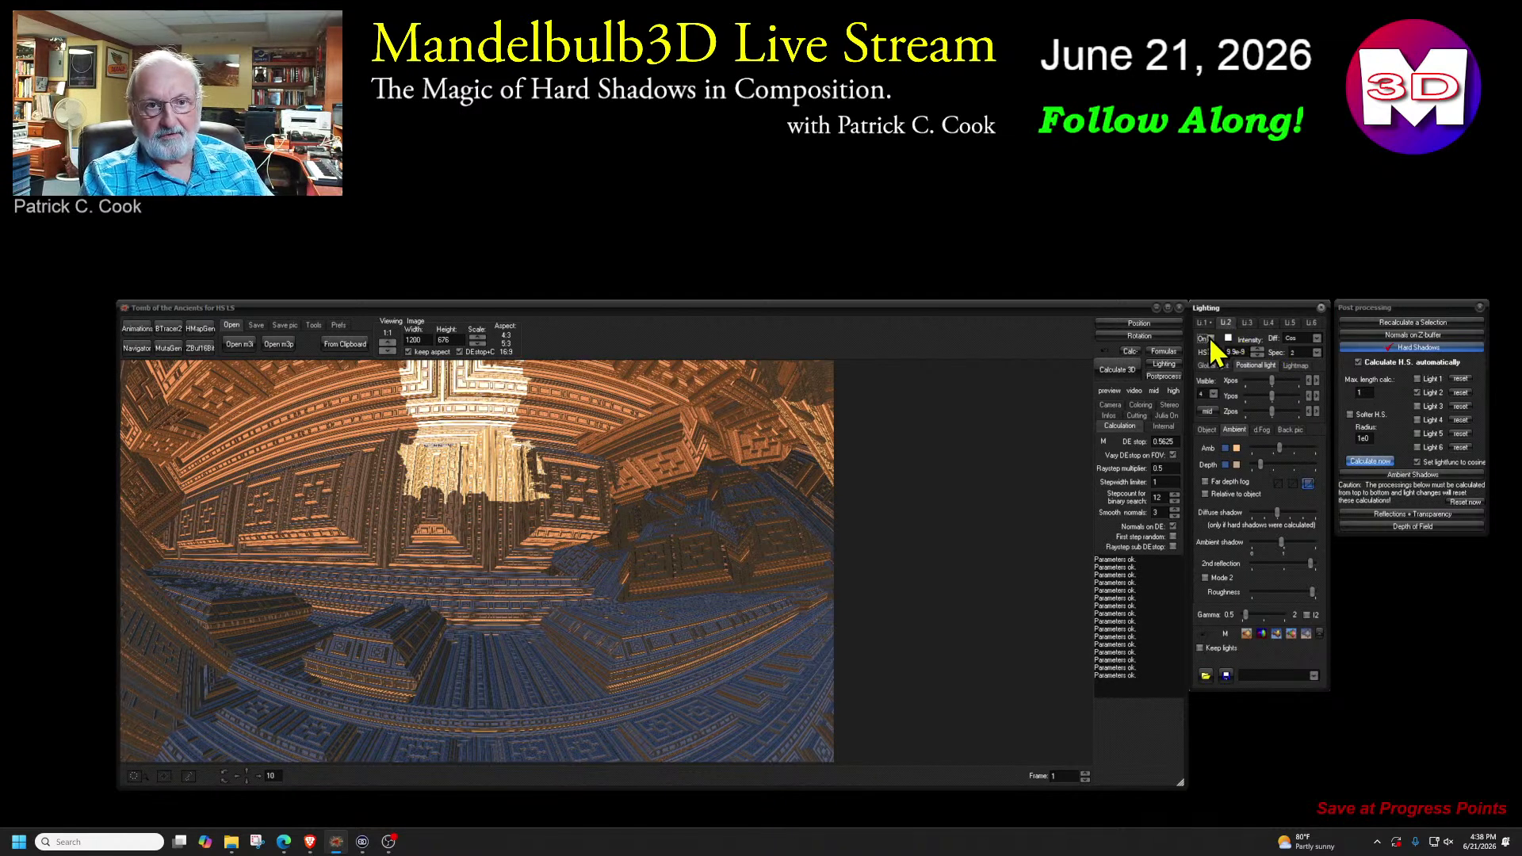
click(1202, 324)
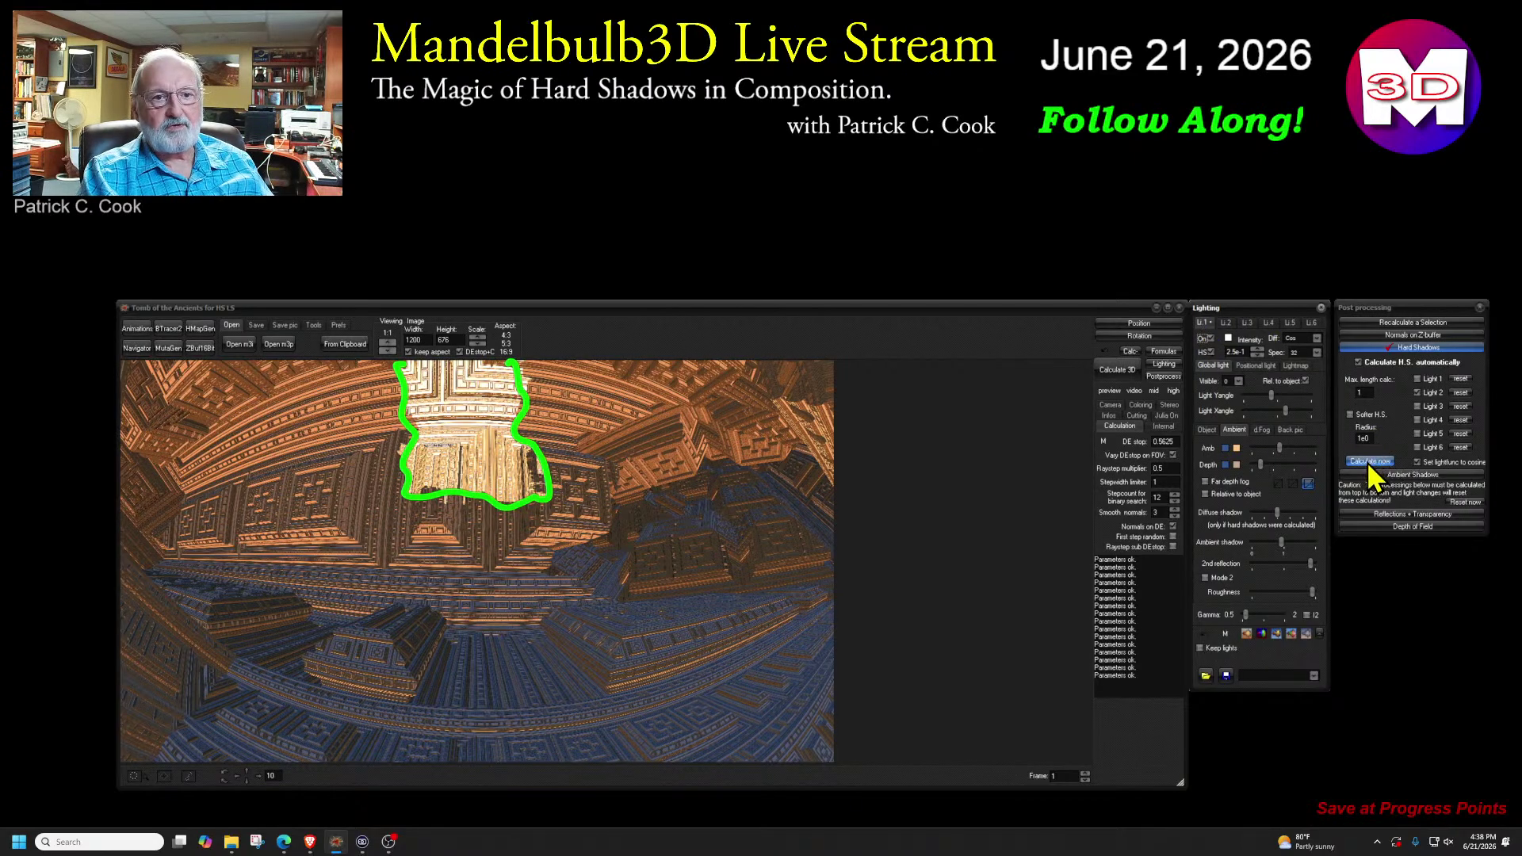
- Render the fractal with Calculate 3D, check Light 2's settings, and return to Light 1's settings
click(1119, 384)
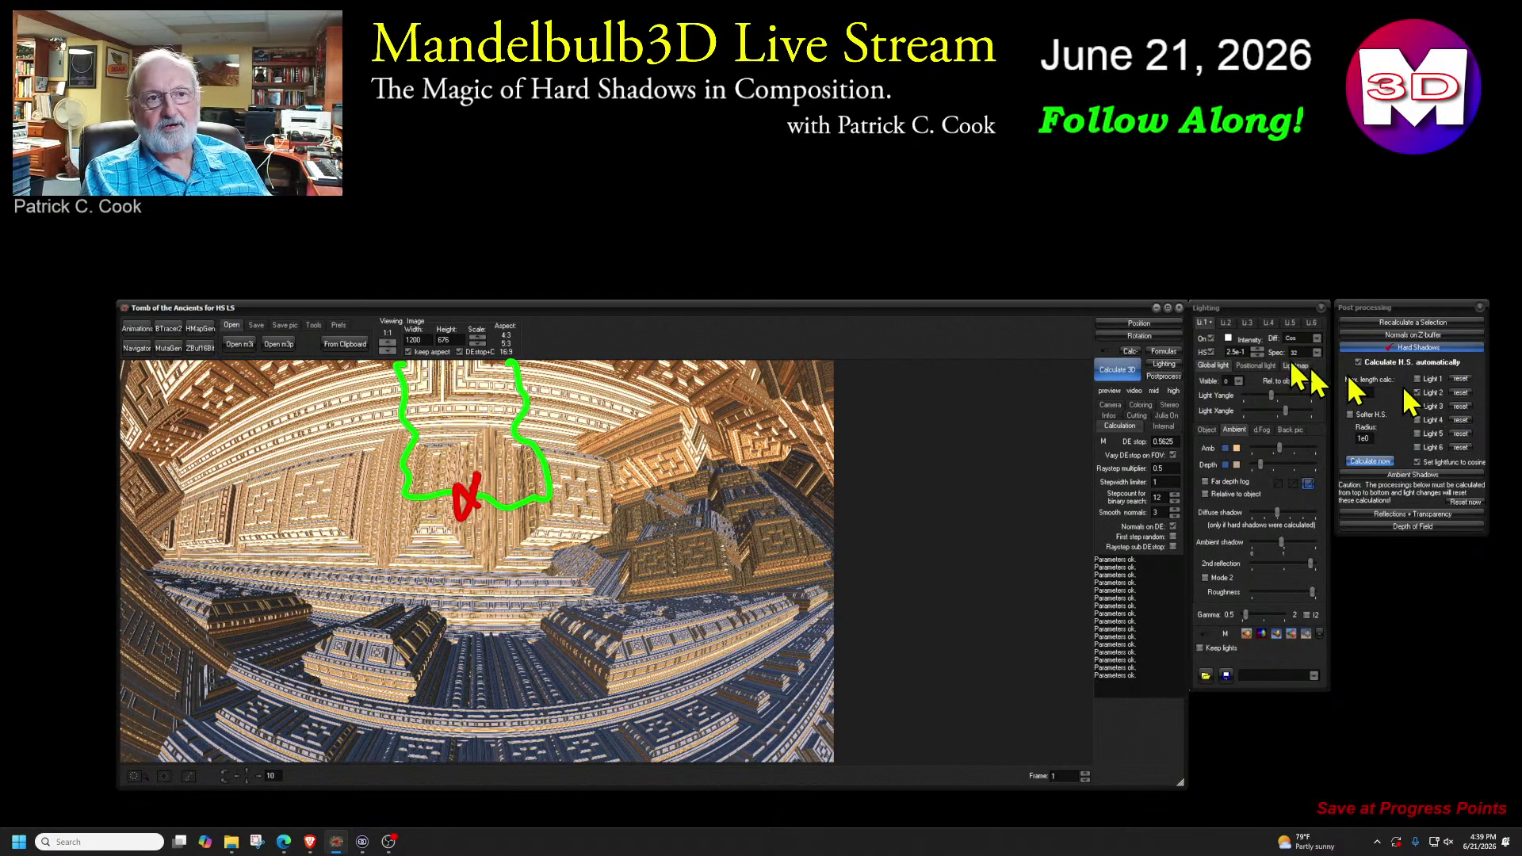
click(1227, 324)
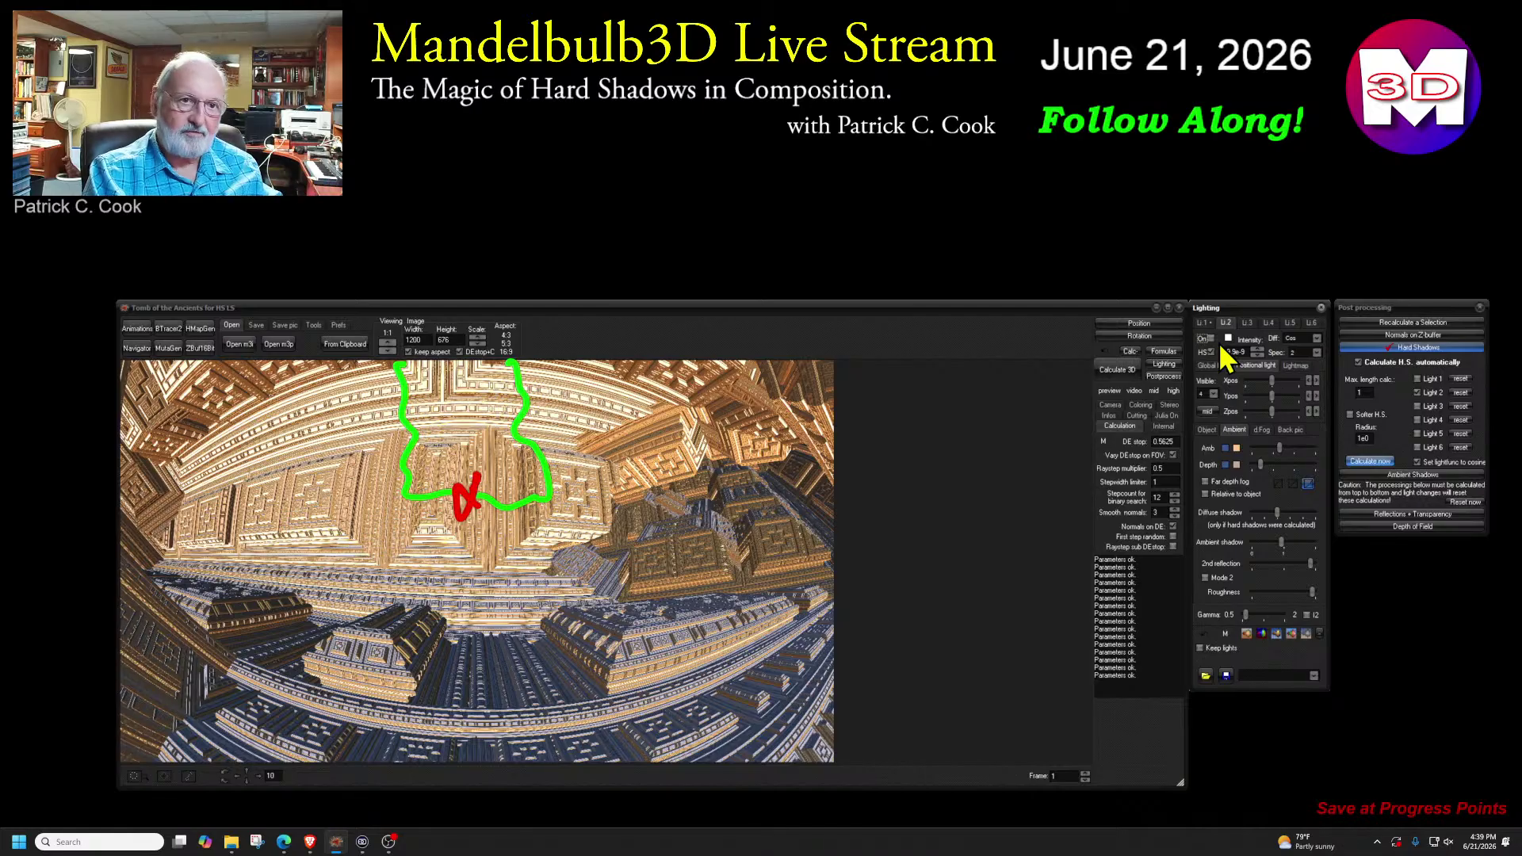
click(1202, 325)
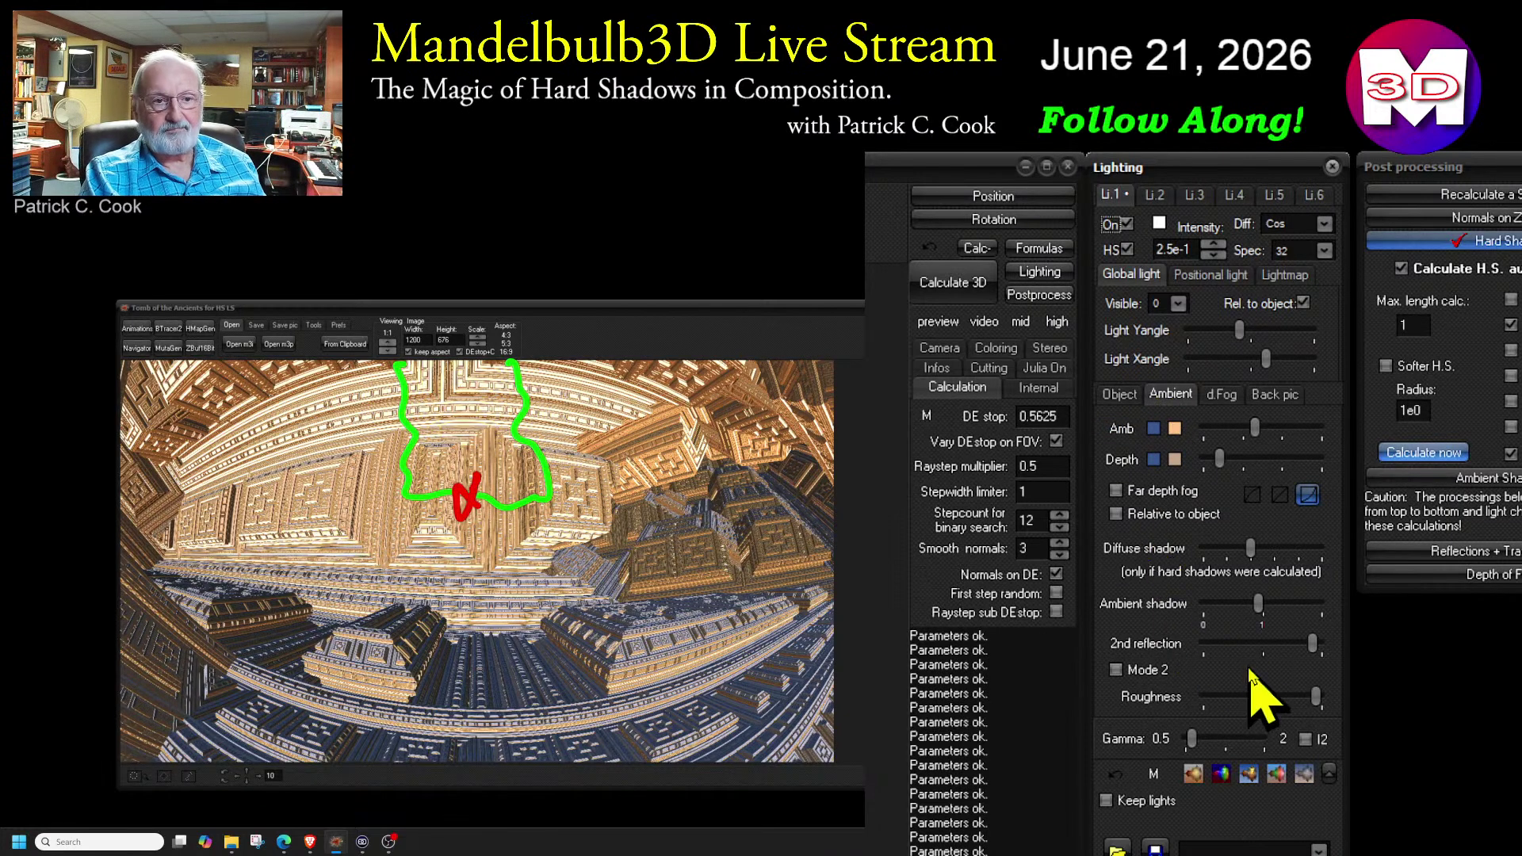
- Lower the ambient light amount slightly and switch off Light 1
click(1256, 429)
mouse_move(1257, 430)
mouse_down()
mouse_move(1224, 441)
mouse_move(1247, 444)
mouse_up()
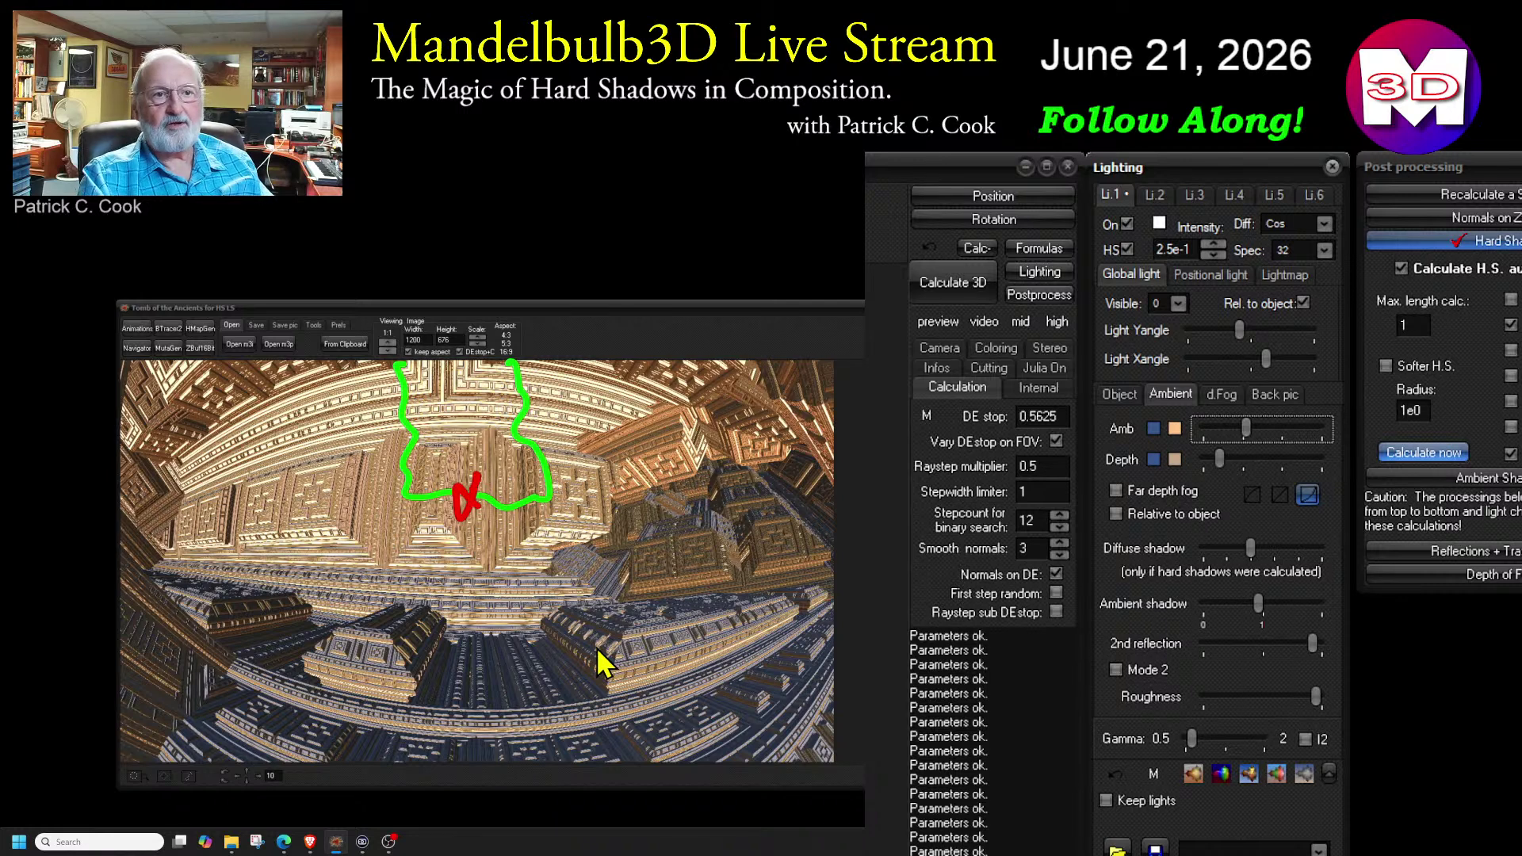
click(1128, 225)
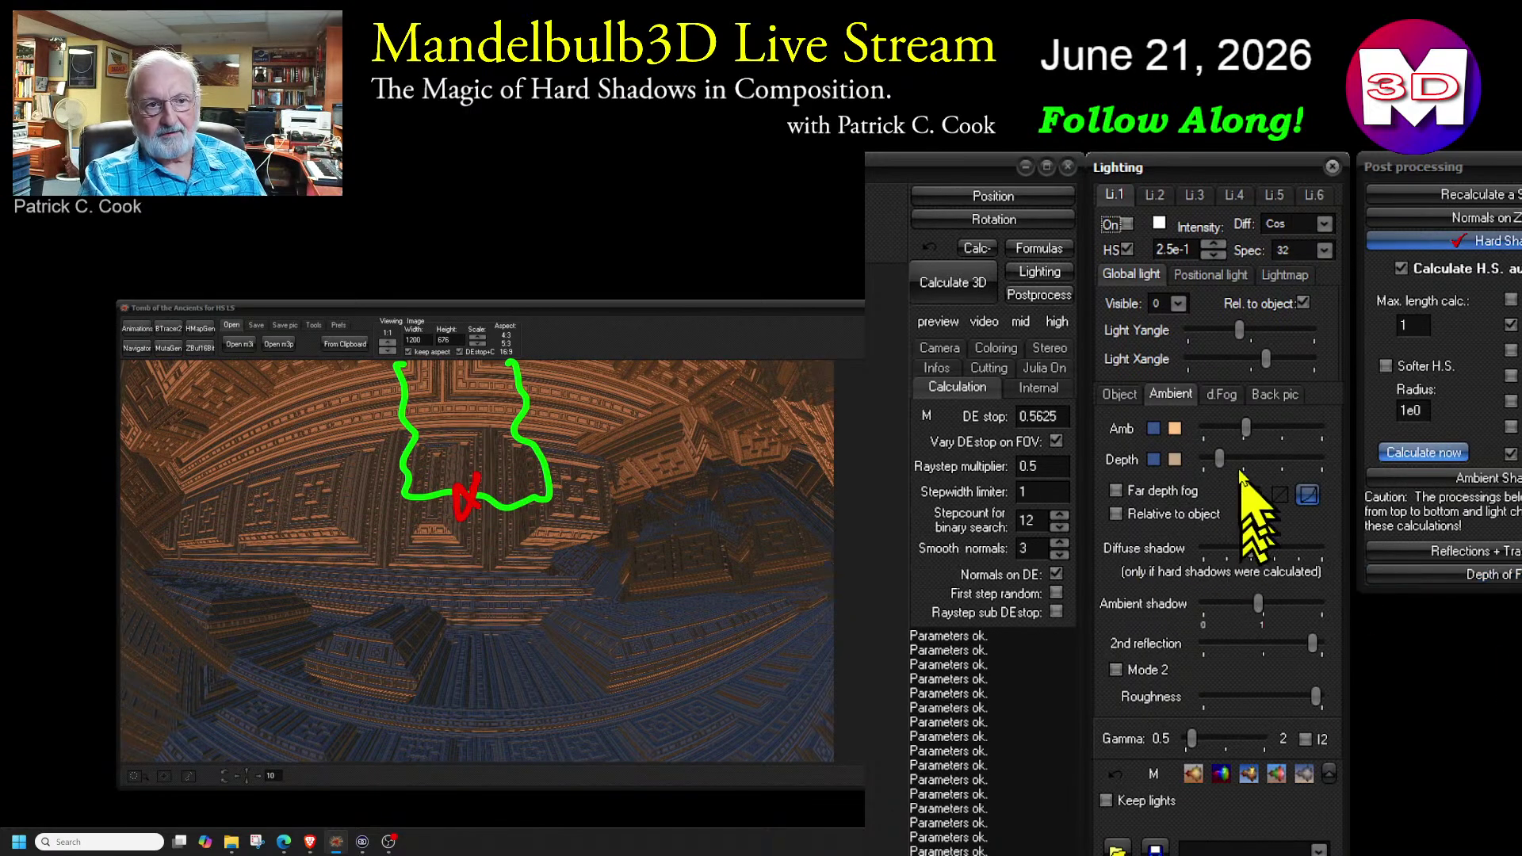
- Reduce the ambient light amount to zero, and raise it back to slightly below mid-range
drag(1245, 428, 1195, 442)
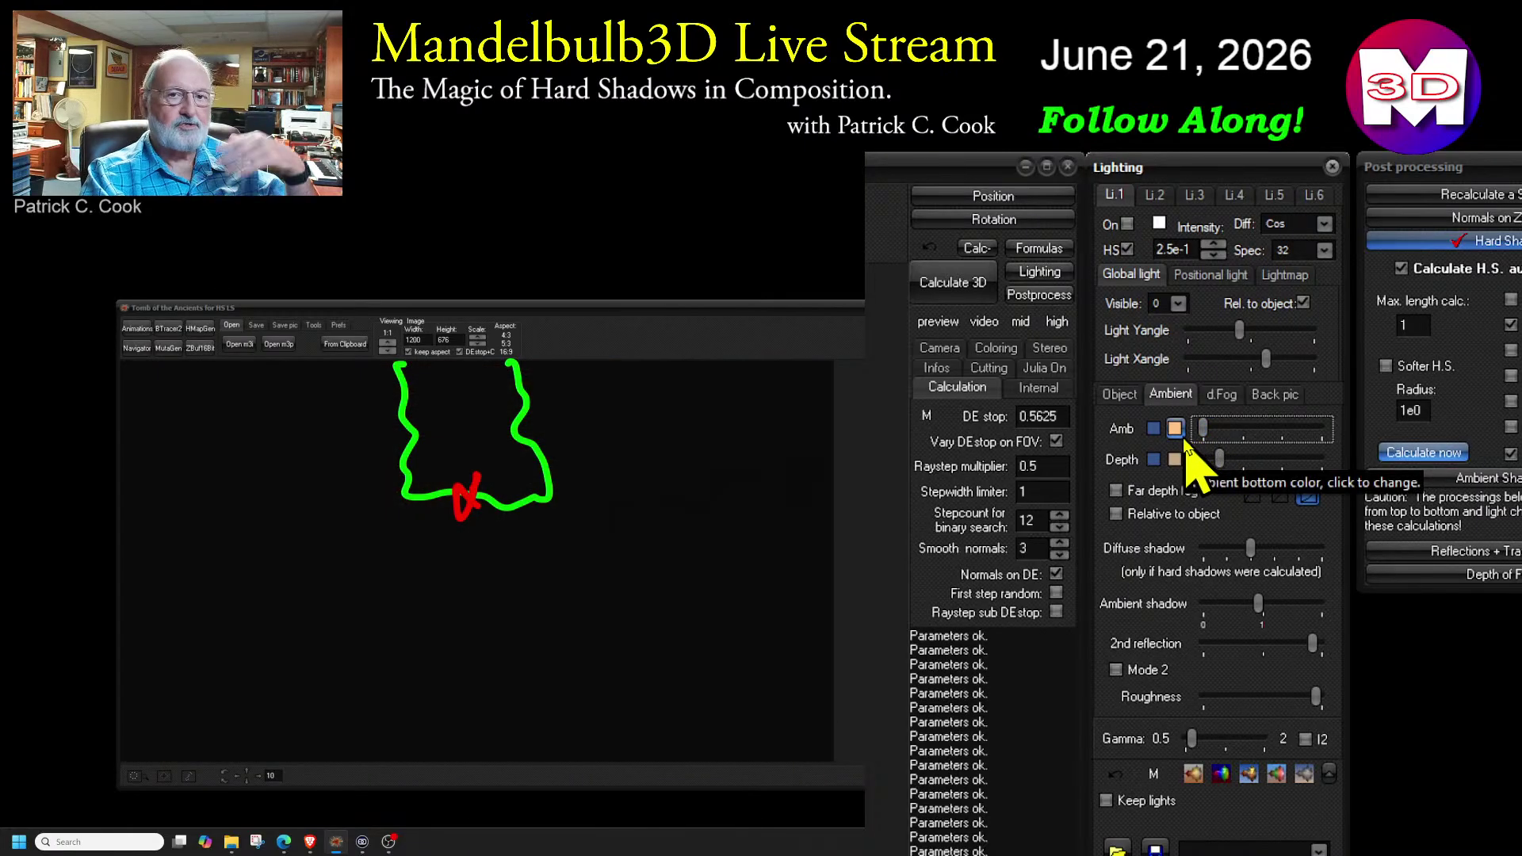
drag(1189, 444, 1249, 436)
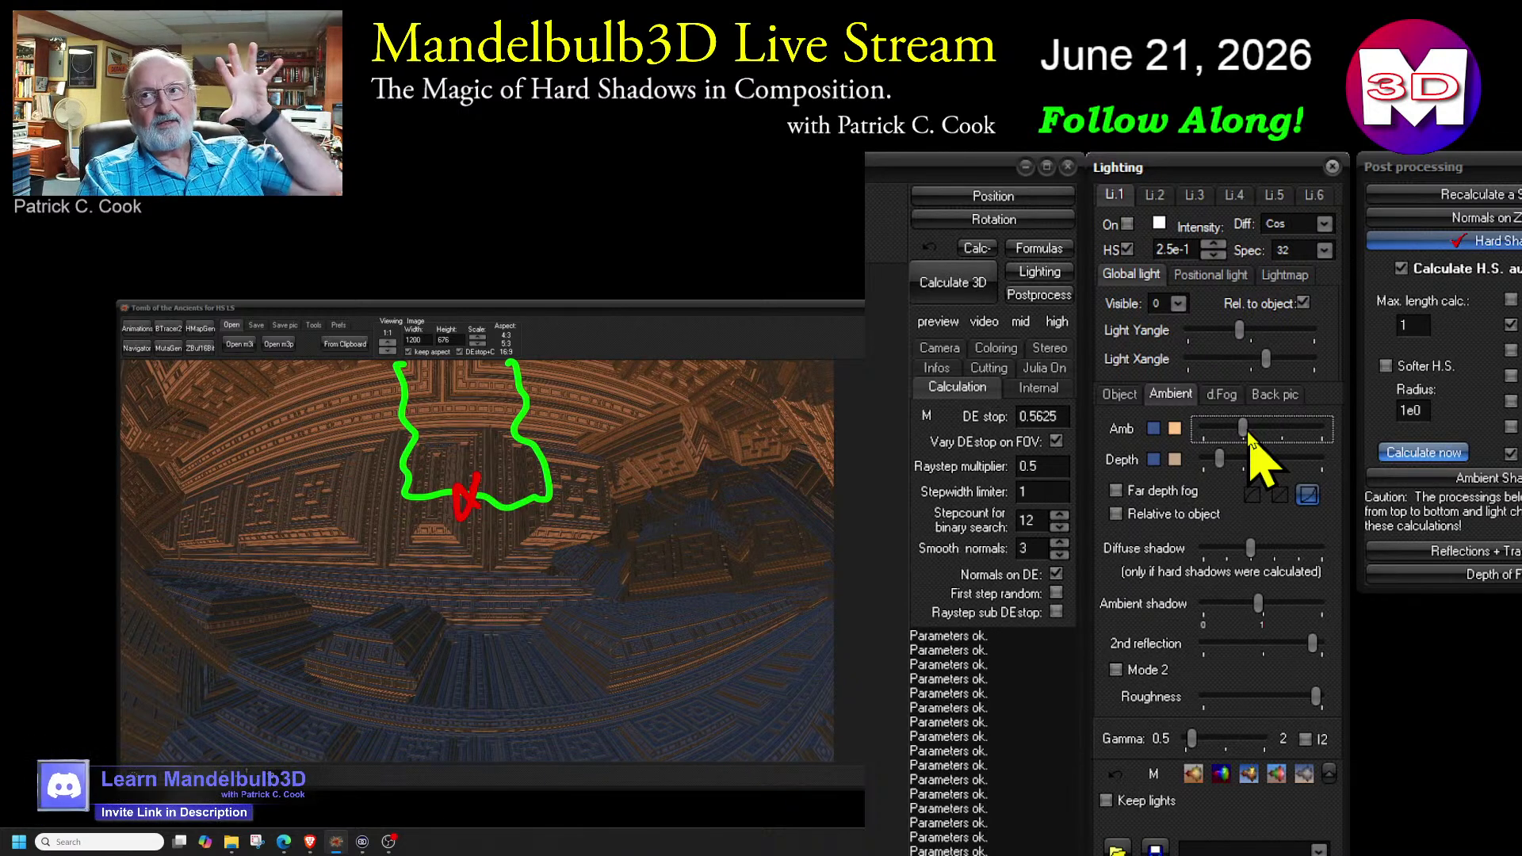
mouse_move(1250, 438)
mouse_down()
mouse_move(1284, 442)
mouse_move(1260, 432)
mouse_up()
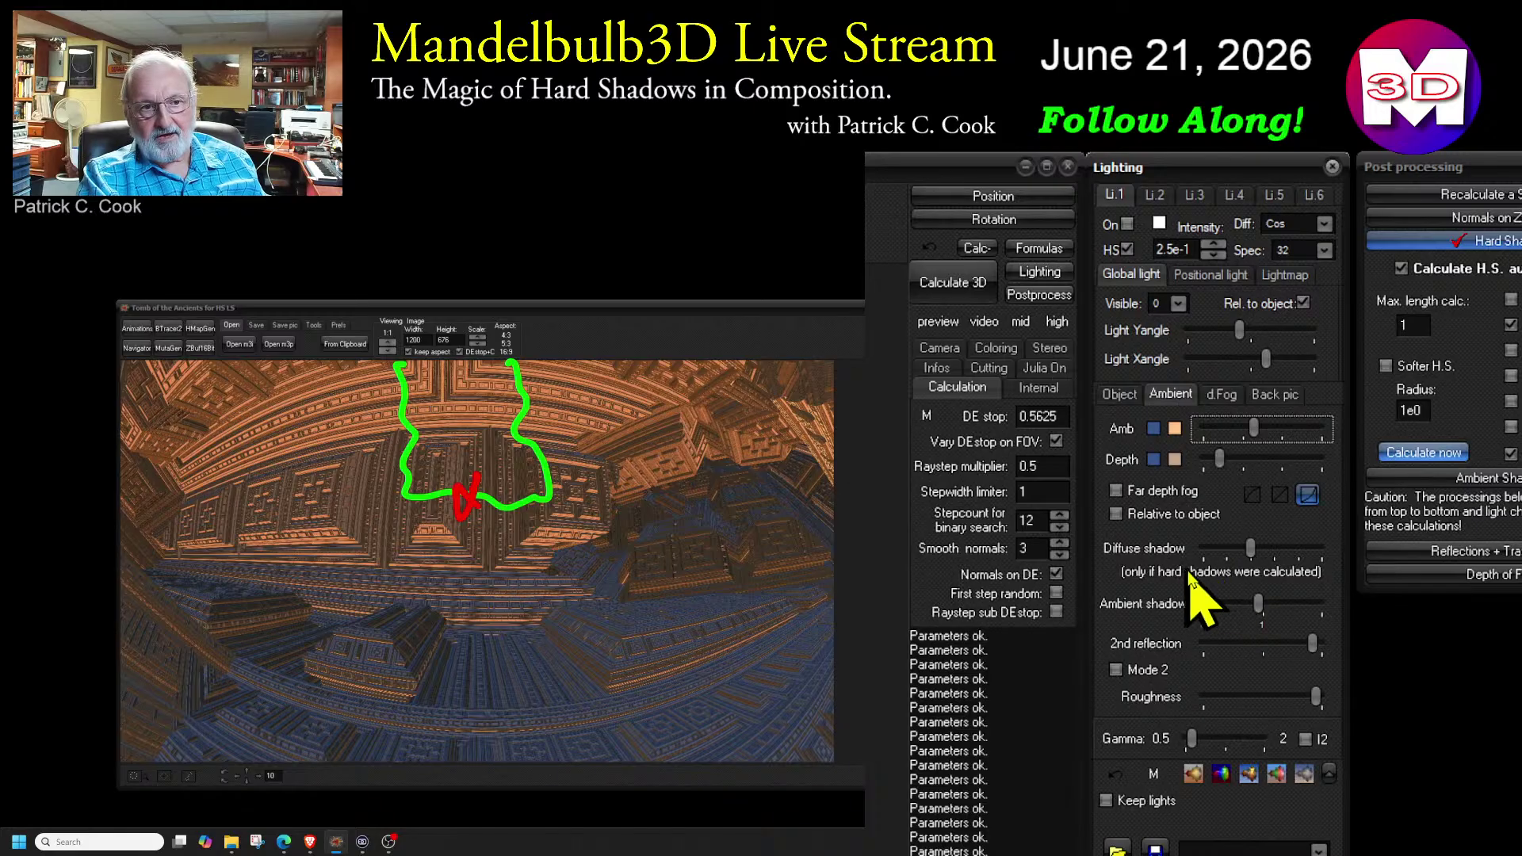
- Raise the ambient shadow to its maximum, bring it back to 1, and lower both the diffuse and ambient shadow to their minimum
click(1261, 605)
drag(1263, 610, 1332, 621)
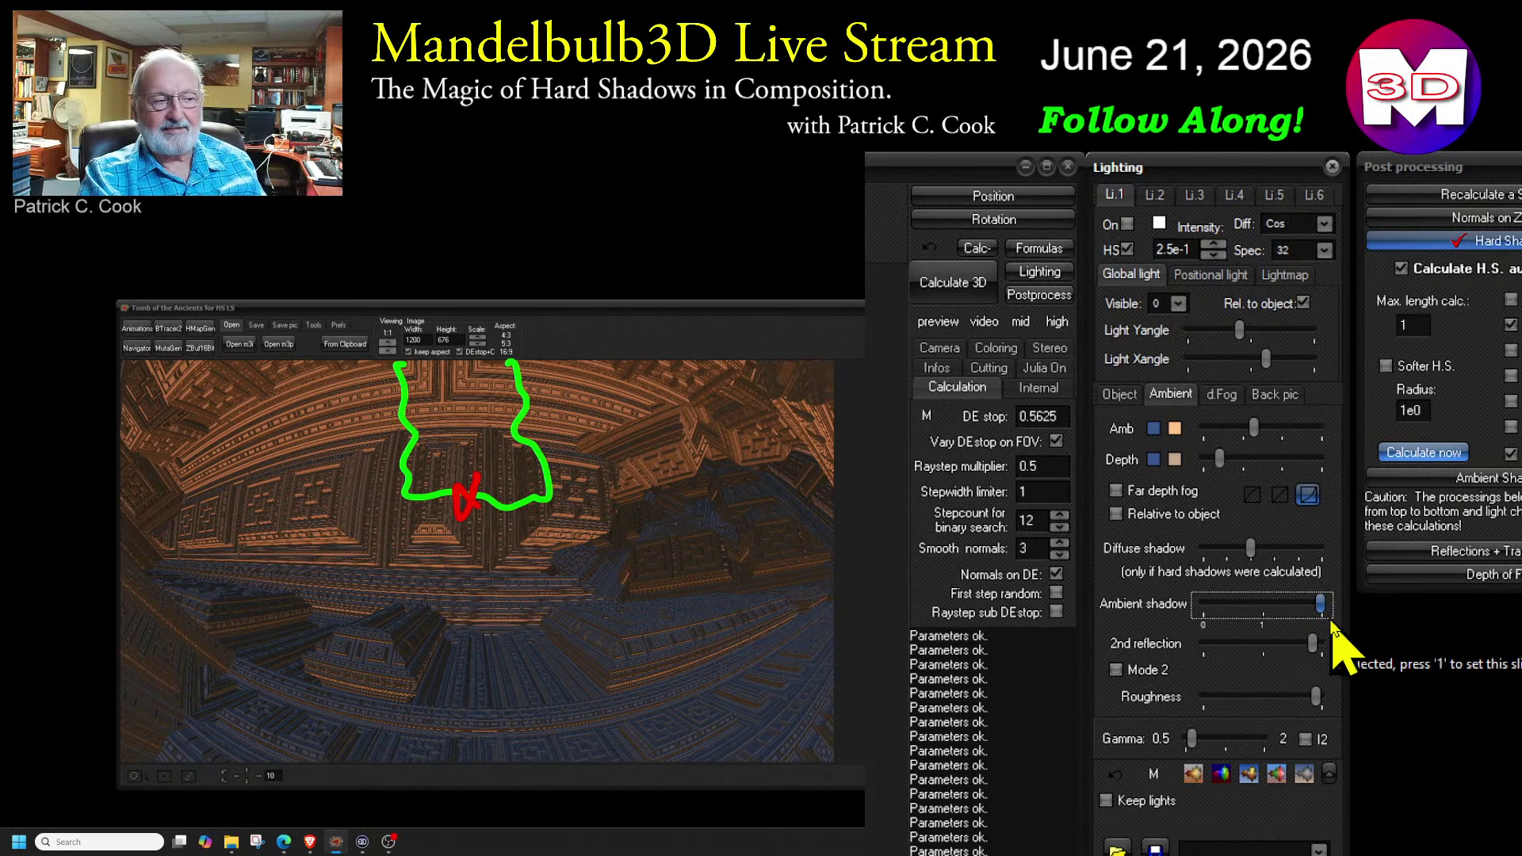
drag(1322, 623, 1265, 631)
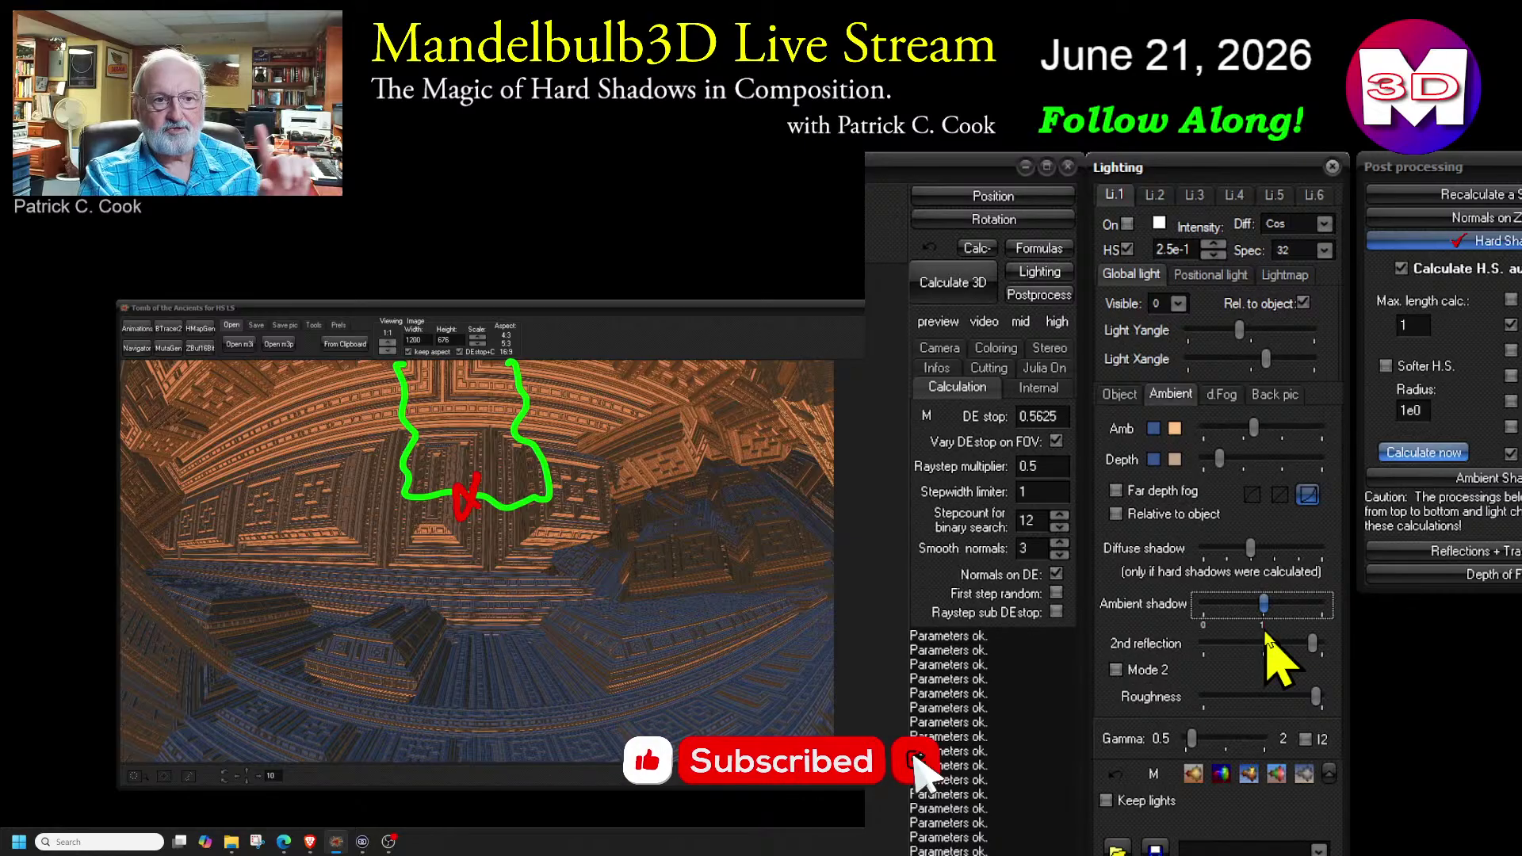
drag(1250, 549, 1213, 553)
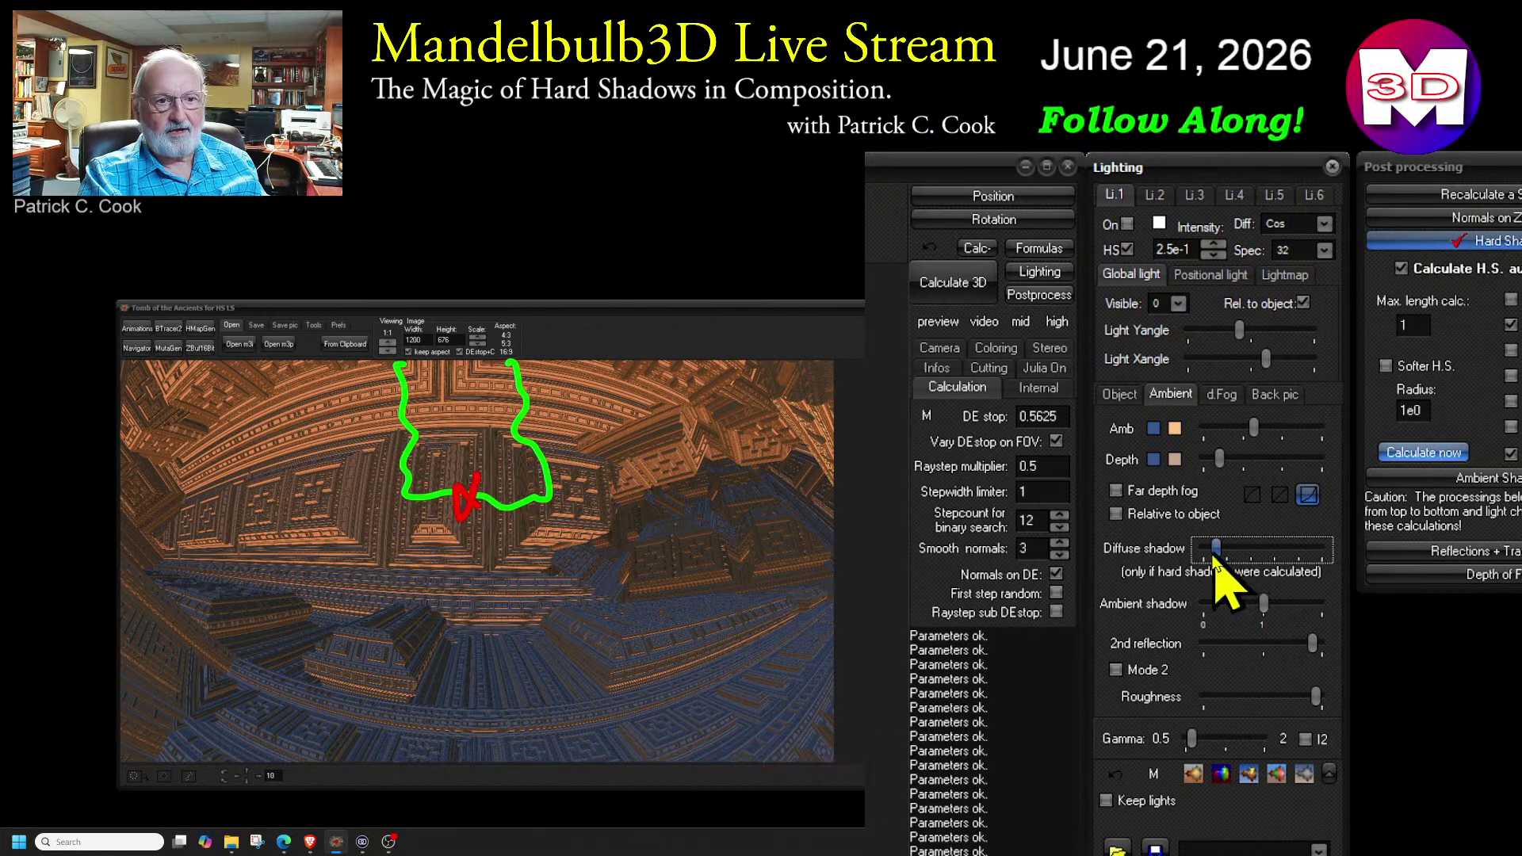
drag(1265, 606, 1203, 612)
drag(1213, 548, 1204, 555)
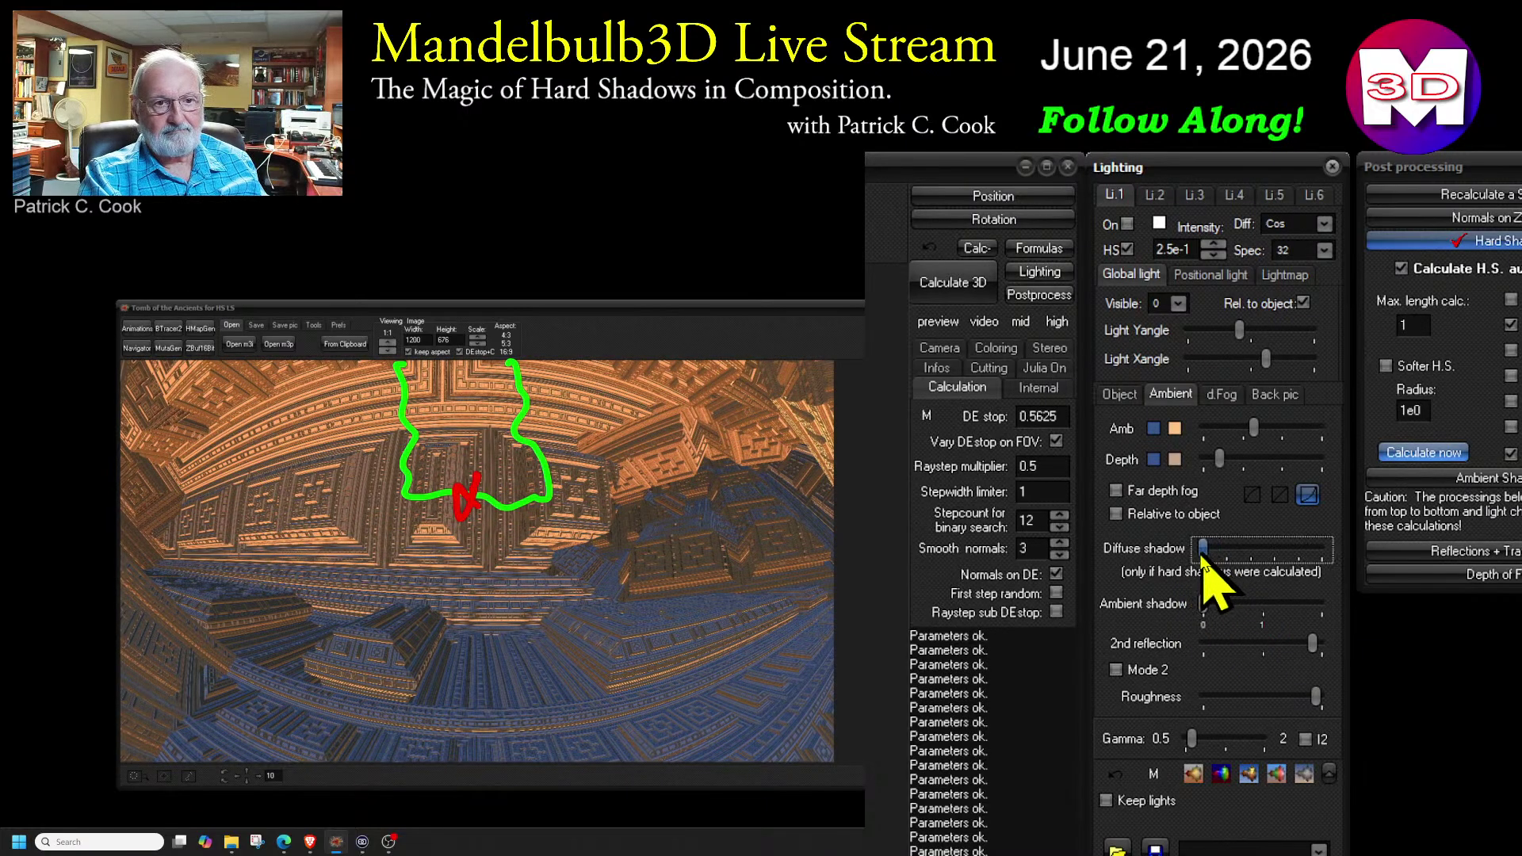
- Reduce the depth light amount to zero, and lower and readjust the ambient light amount with the ambient shadow at 0
mouse_move(1221, 460)
mouse_down()
mouse_move(1240, 460)
mouse_move(1202, 468)
mouse_move(1241, 432)
mouse_move(1229, 434)
mouse_move(1240, 445)
mouse_up()
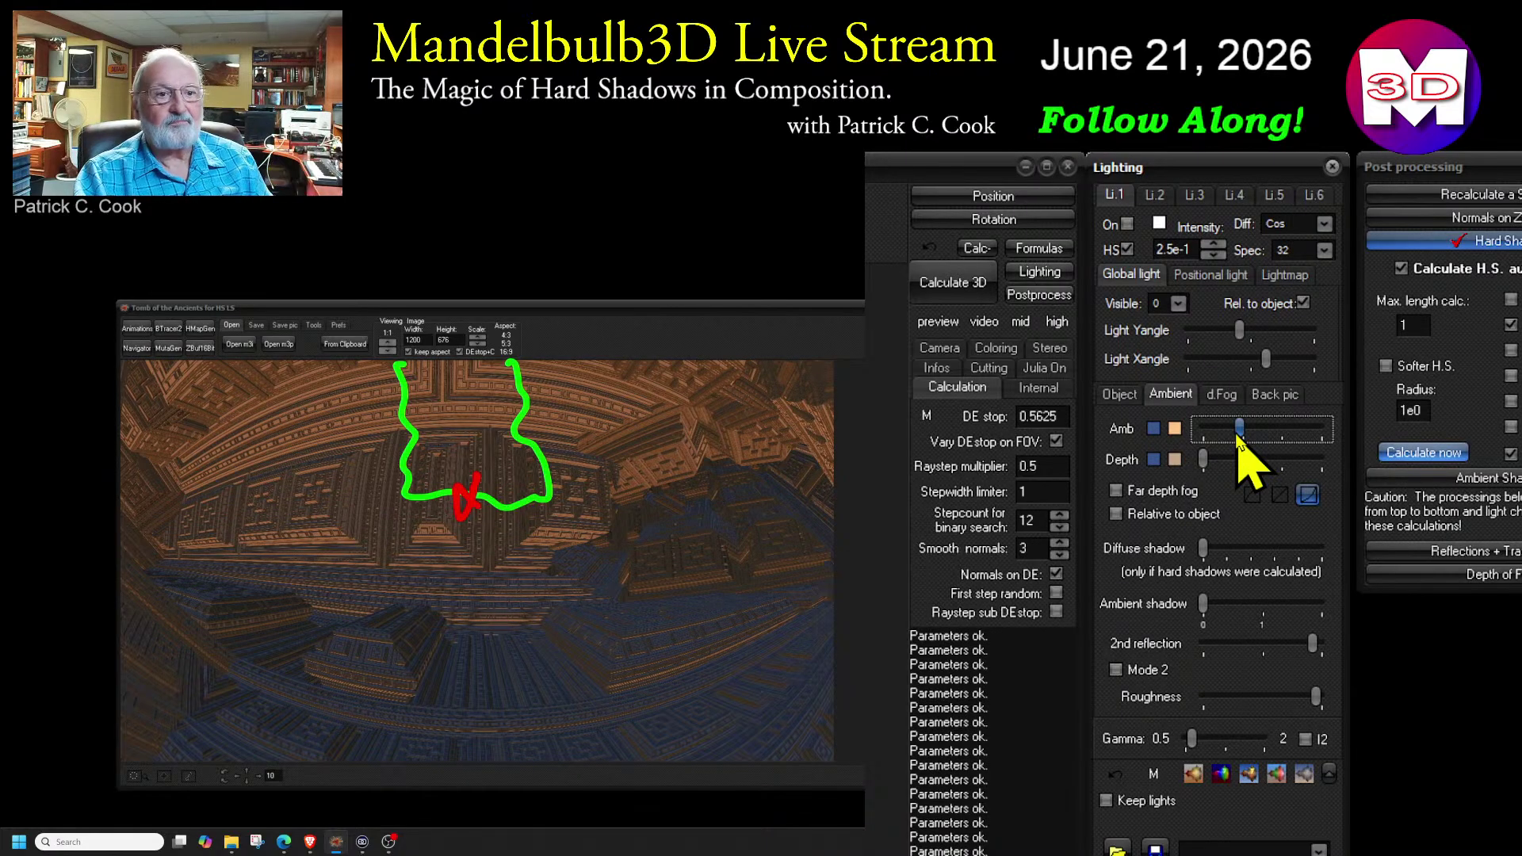
mouse_move(1203, 604)
mouse_down()
mouse_move(1218, 604)
mouse_move(1203, 608)
mouse_up()
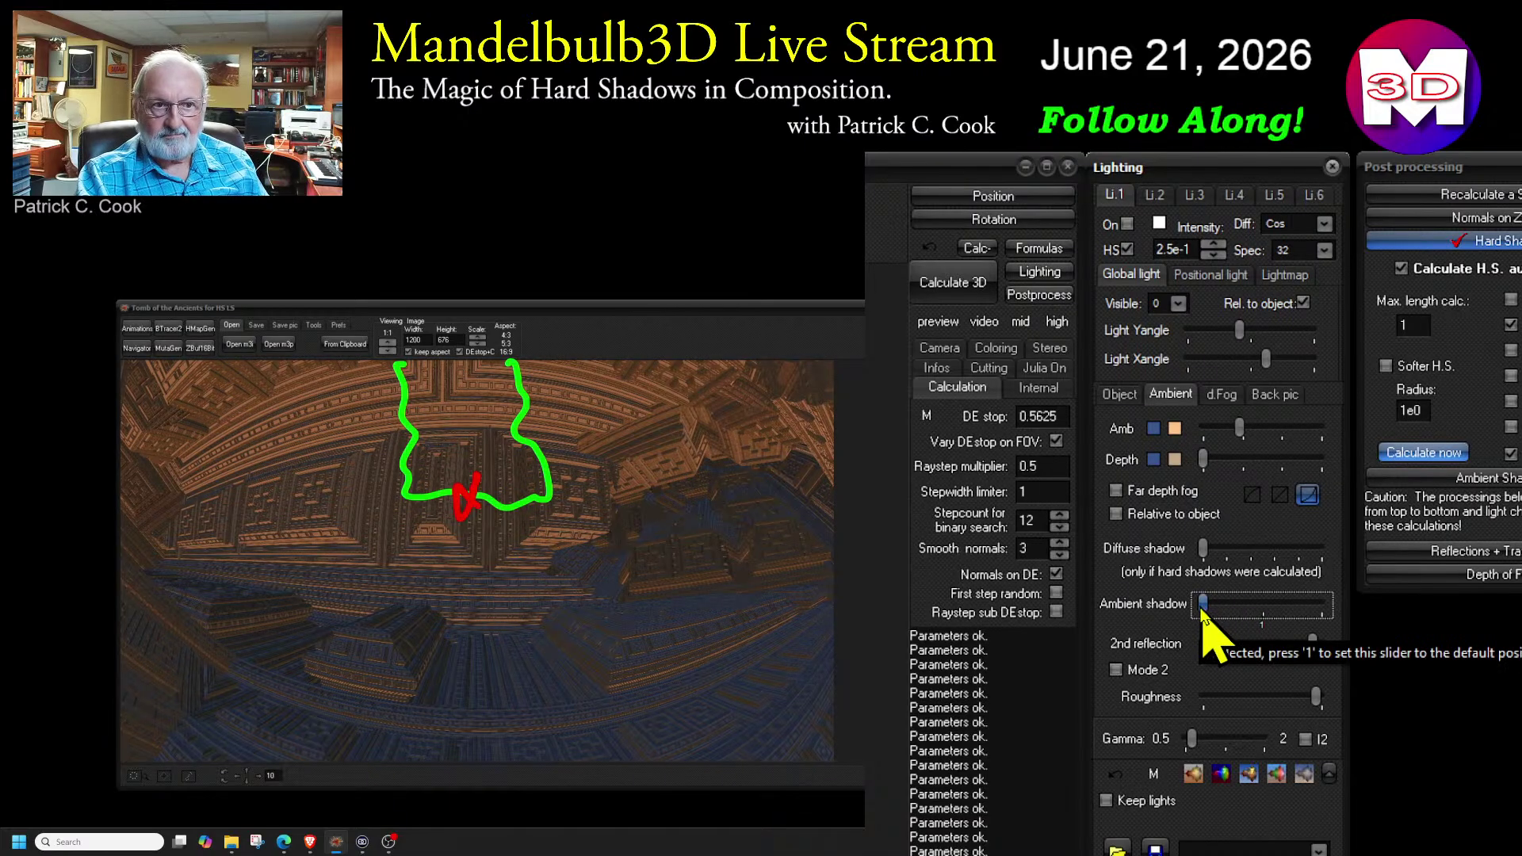
drag(1239, 429, 1250, 435)
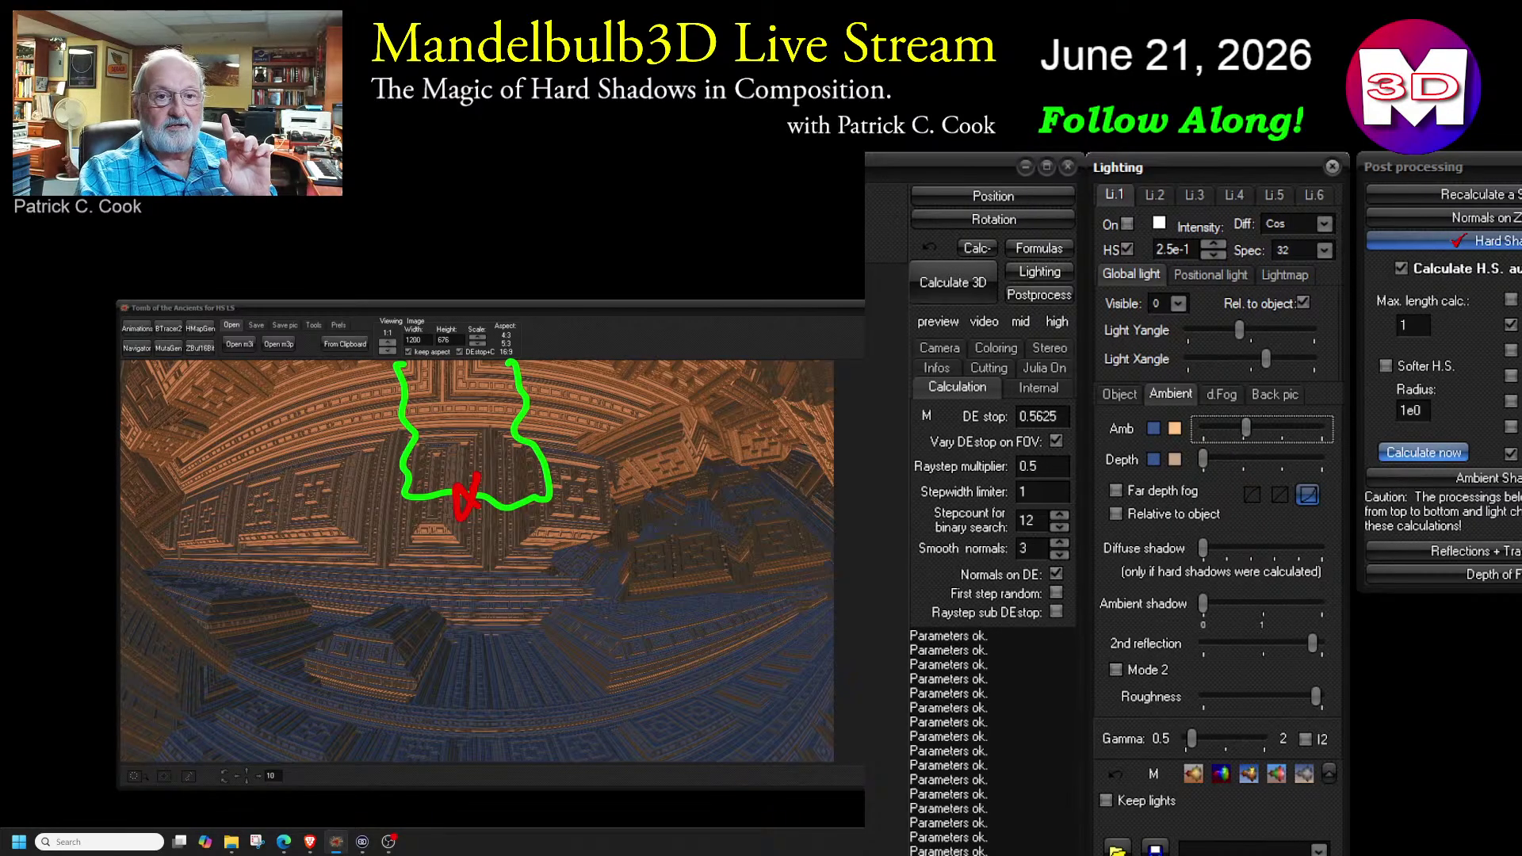
- Examine the ambient shadow options in the post-processing settings, and return to the lighting settings
click(1489, 479)
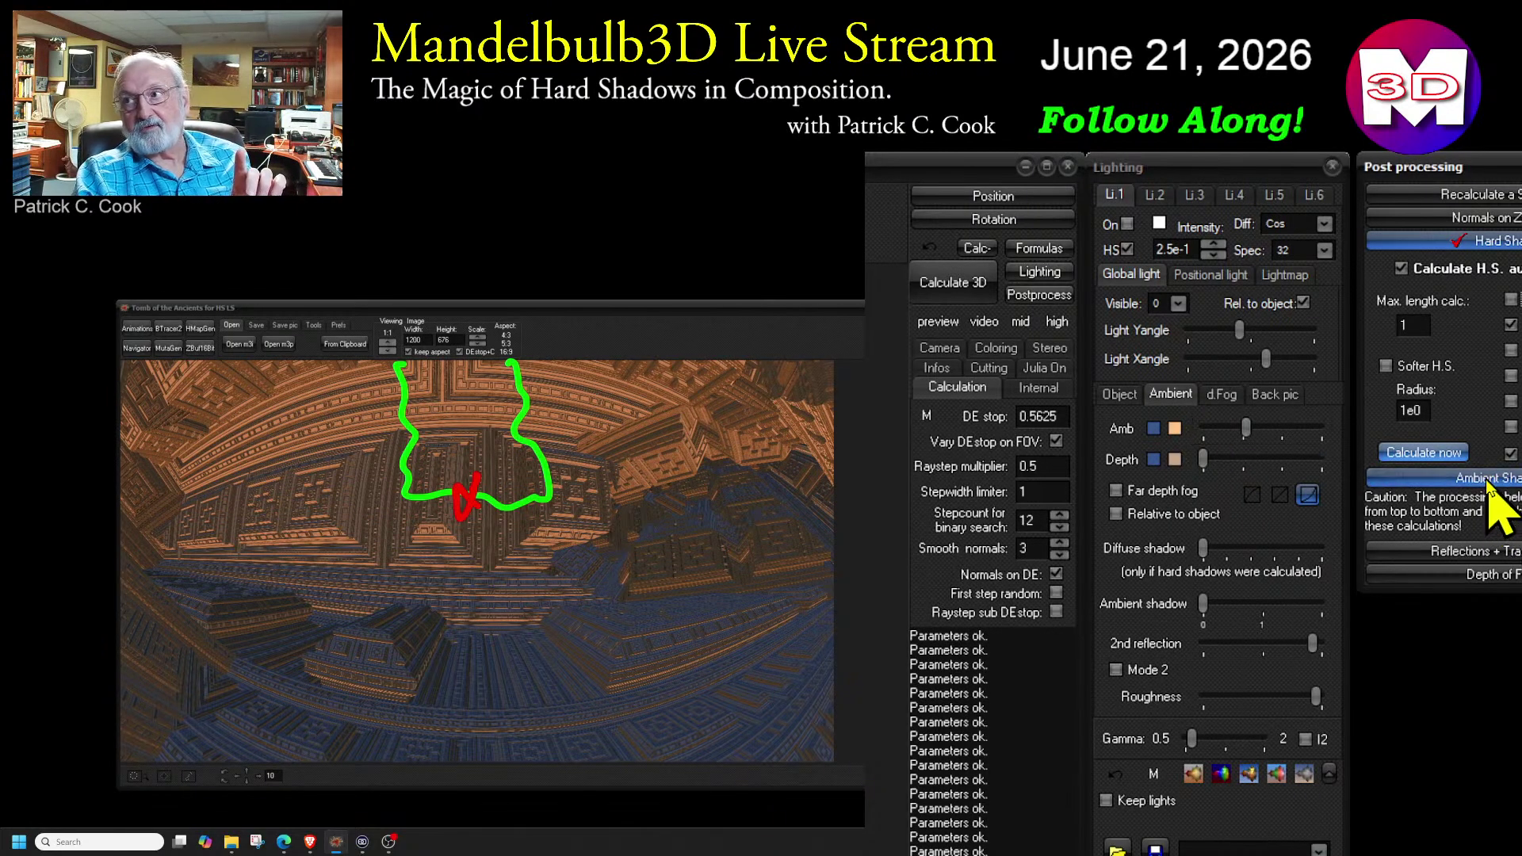
drag(1507, 169, 1365, 211)
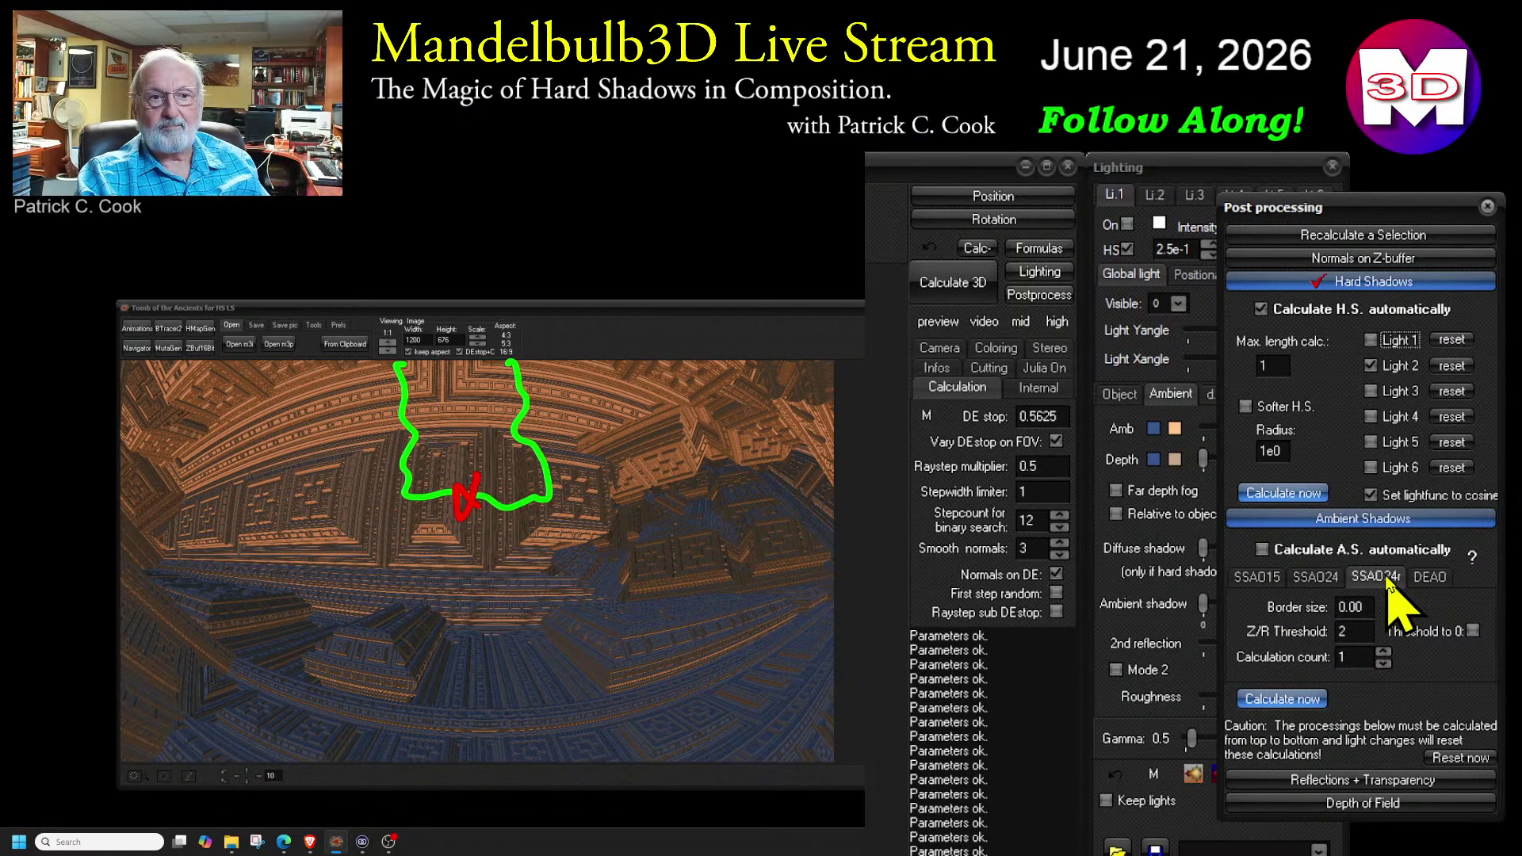
drag(1369, 204, 1450, 282)
click(1233, 175)
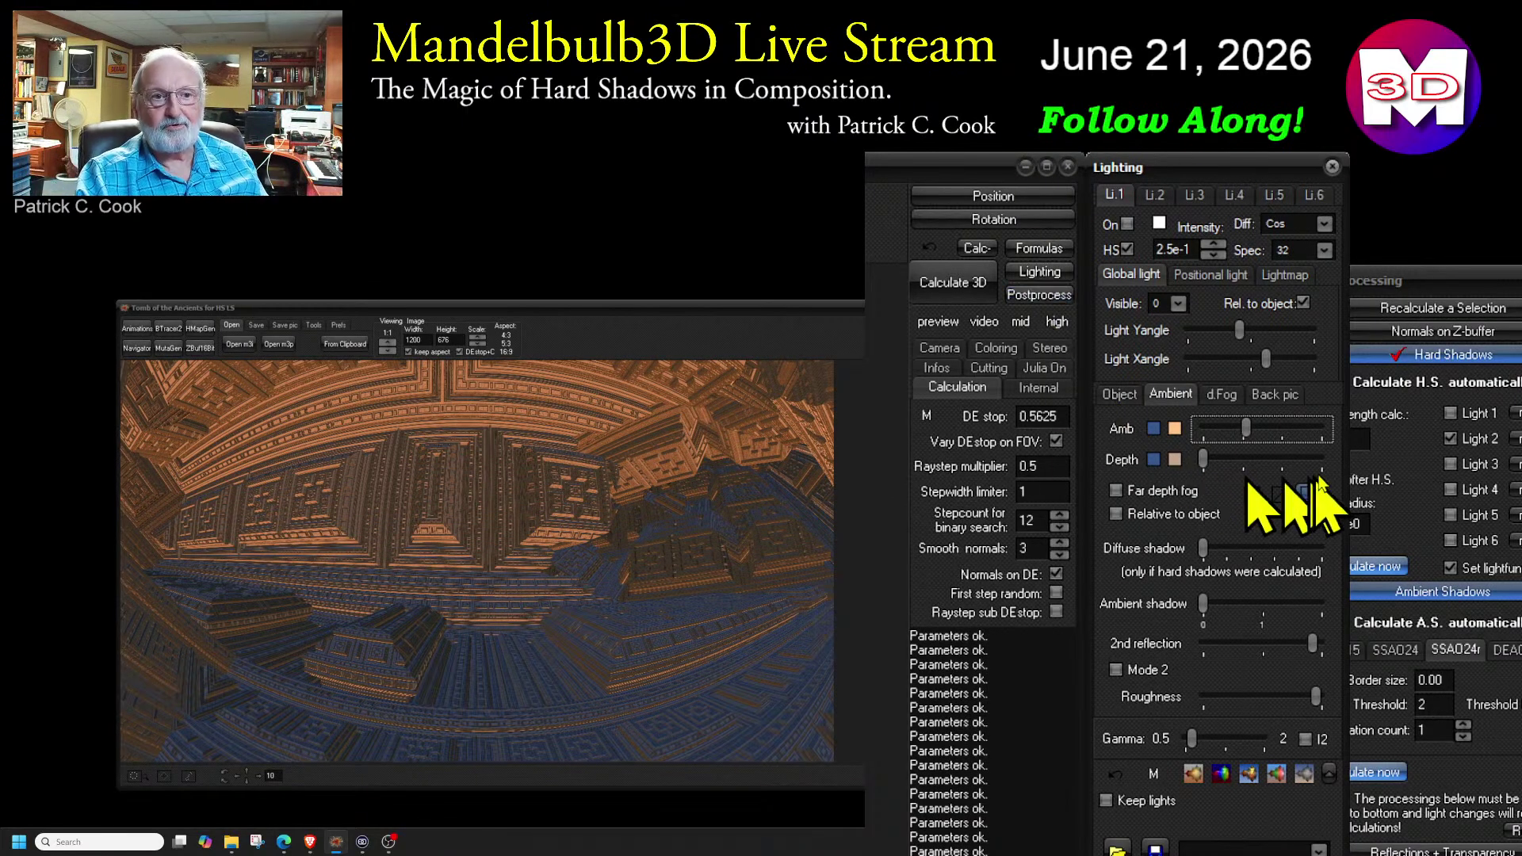
- Raise the ambient light amount, set the ambient shadow to 1, raise the diffuse shadow above mid-range, and keep the depth light near zero
drag(1202, 460, 1261, 429)
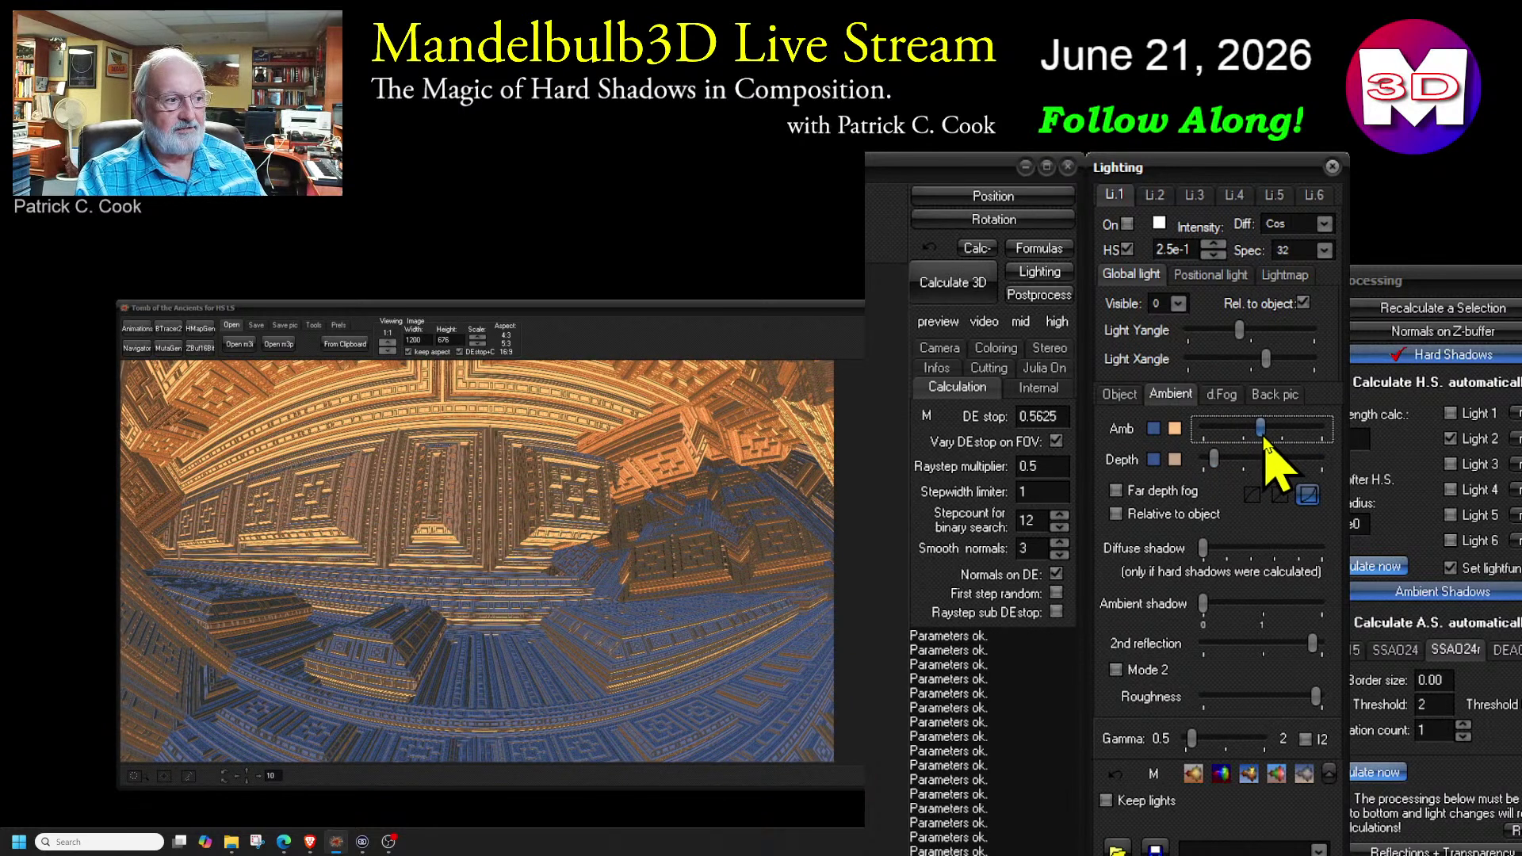
drag(1205, 612, 1263, 625)
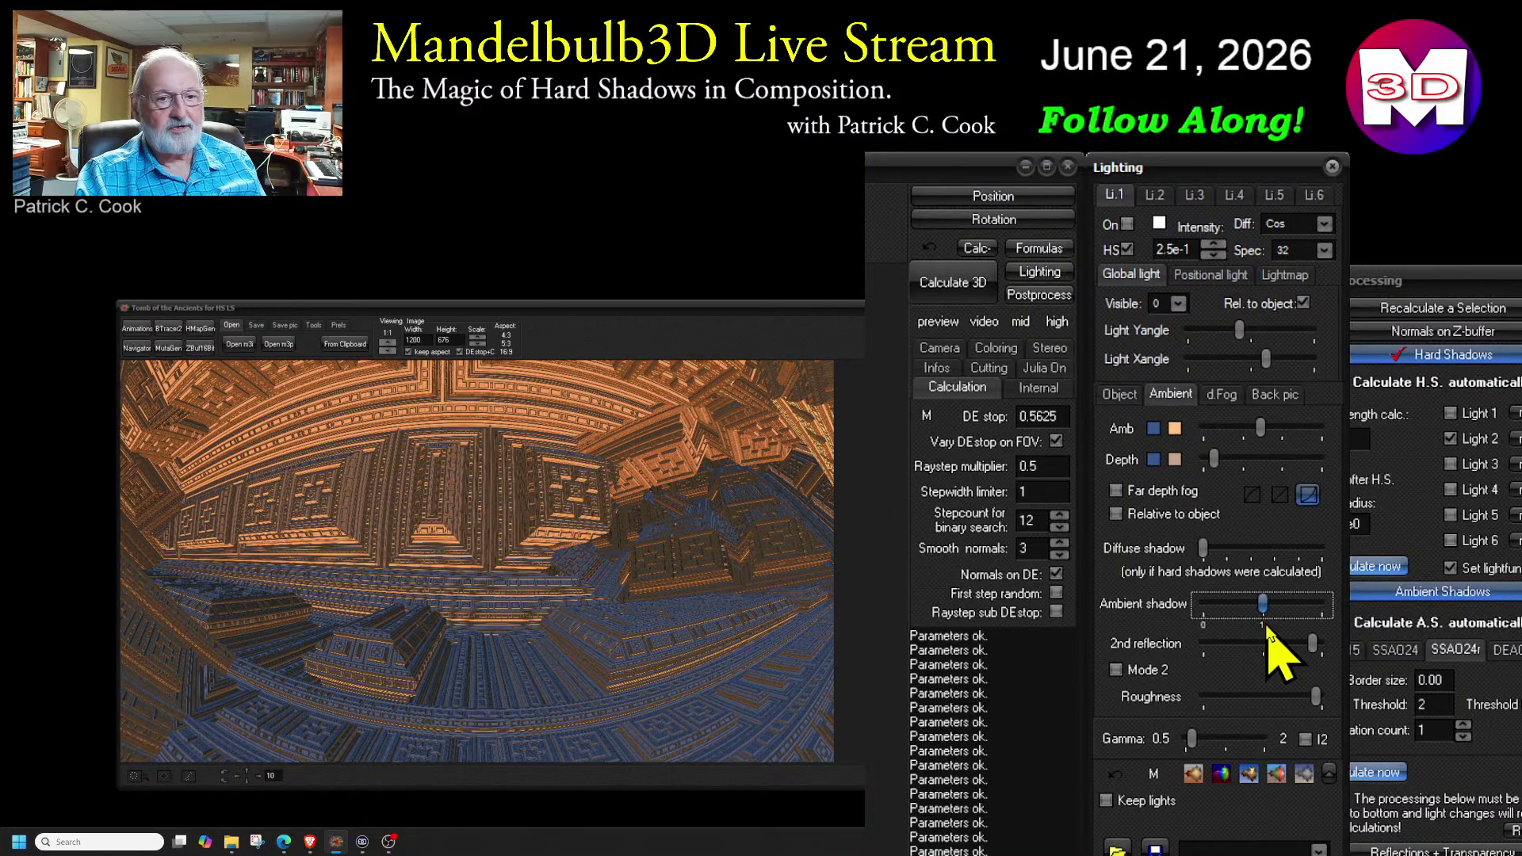
drag(1202, 548, 1273, 549)
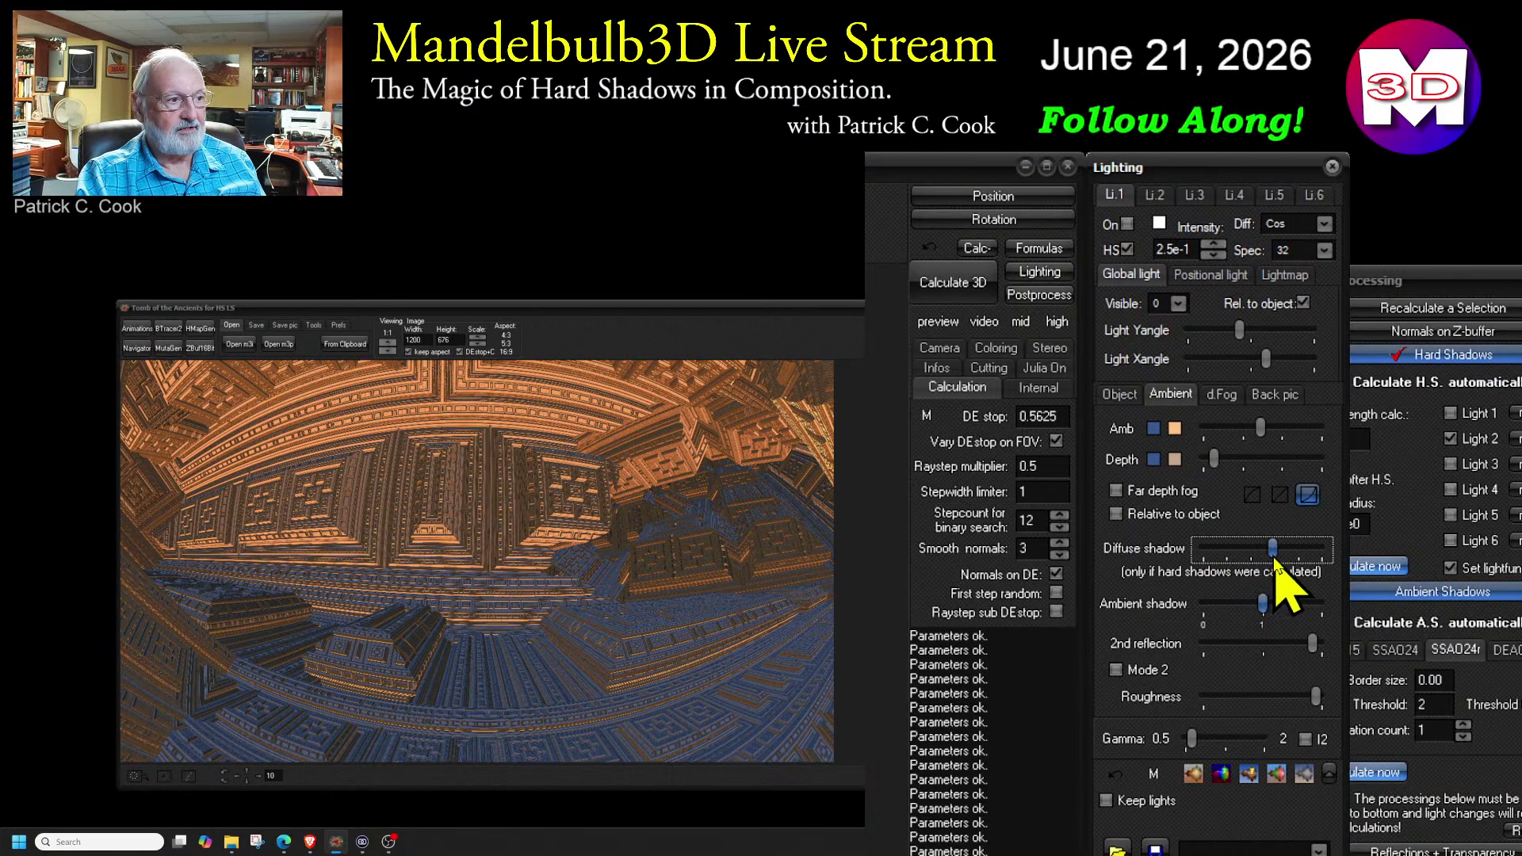
drag(1217, 467, 1271, 444)
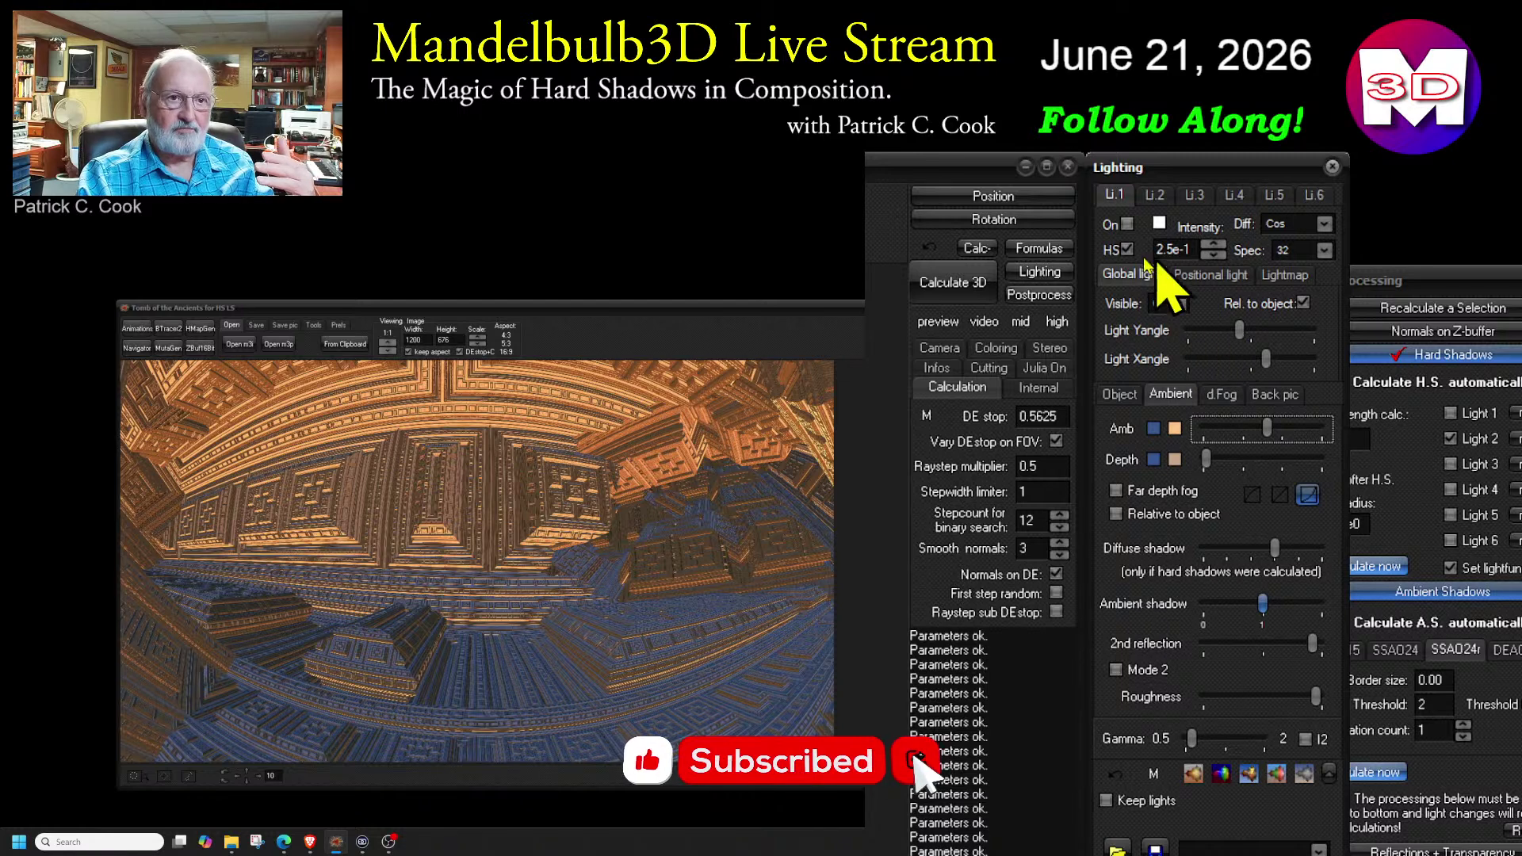
- Shift Light 1's Y angle back and forth with the light switched on, and switch Light 1 off again
mouse_move(1242, 333)
mouse_down()
mouse_move(1262, 332)
mouse_move(1209, 334)
mouse_move(1231, 333)
mouse_up()
click(1126, 224)
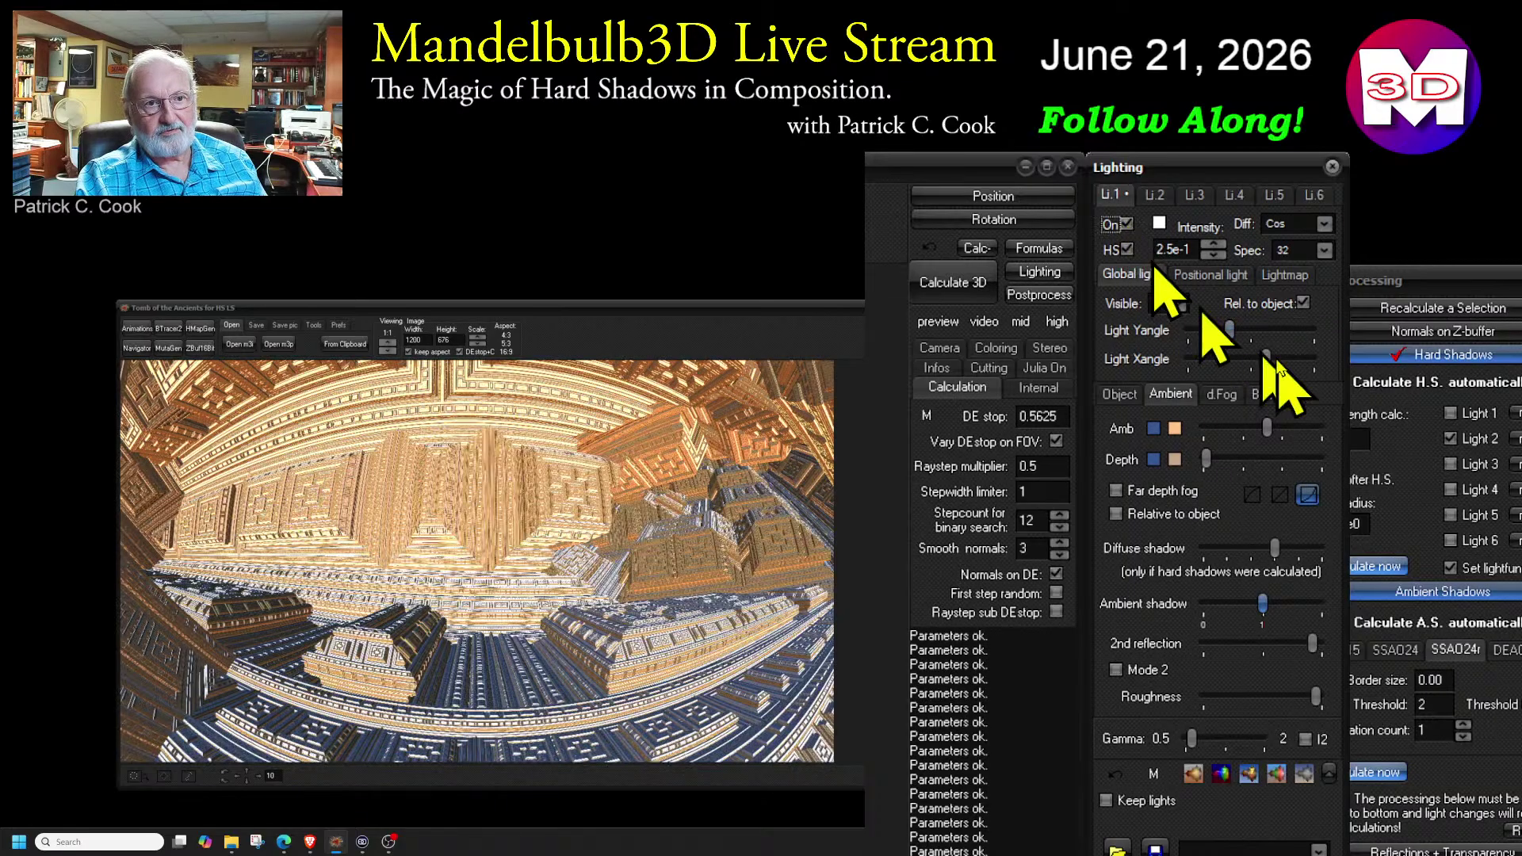
drag(1228, 331, 1243, 334)
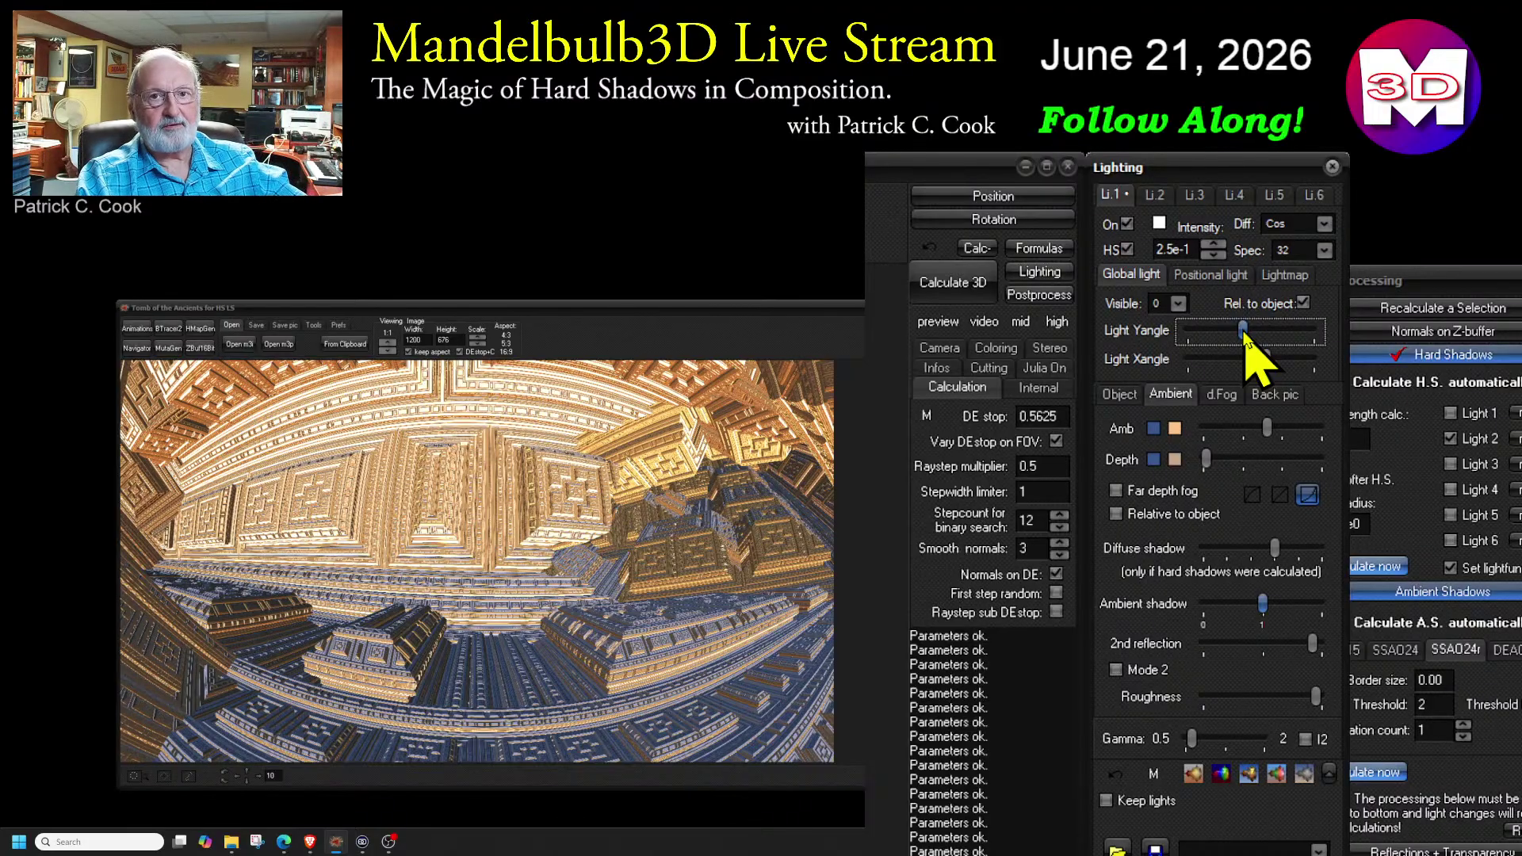
click(1126, 224)
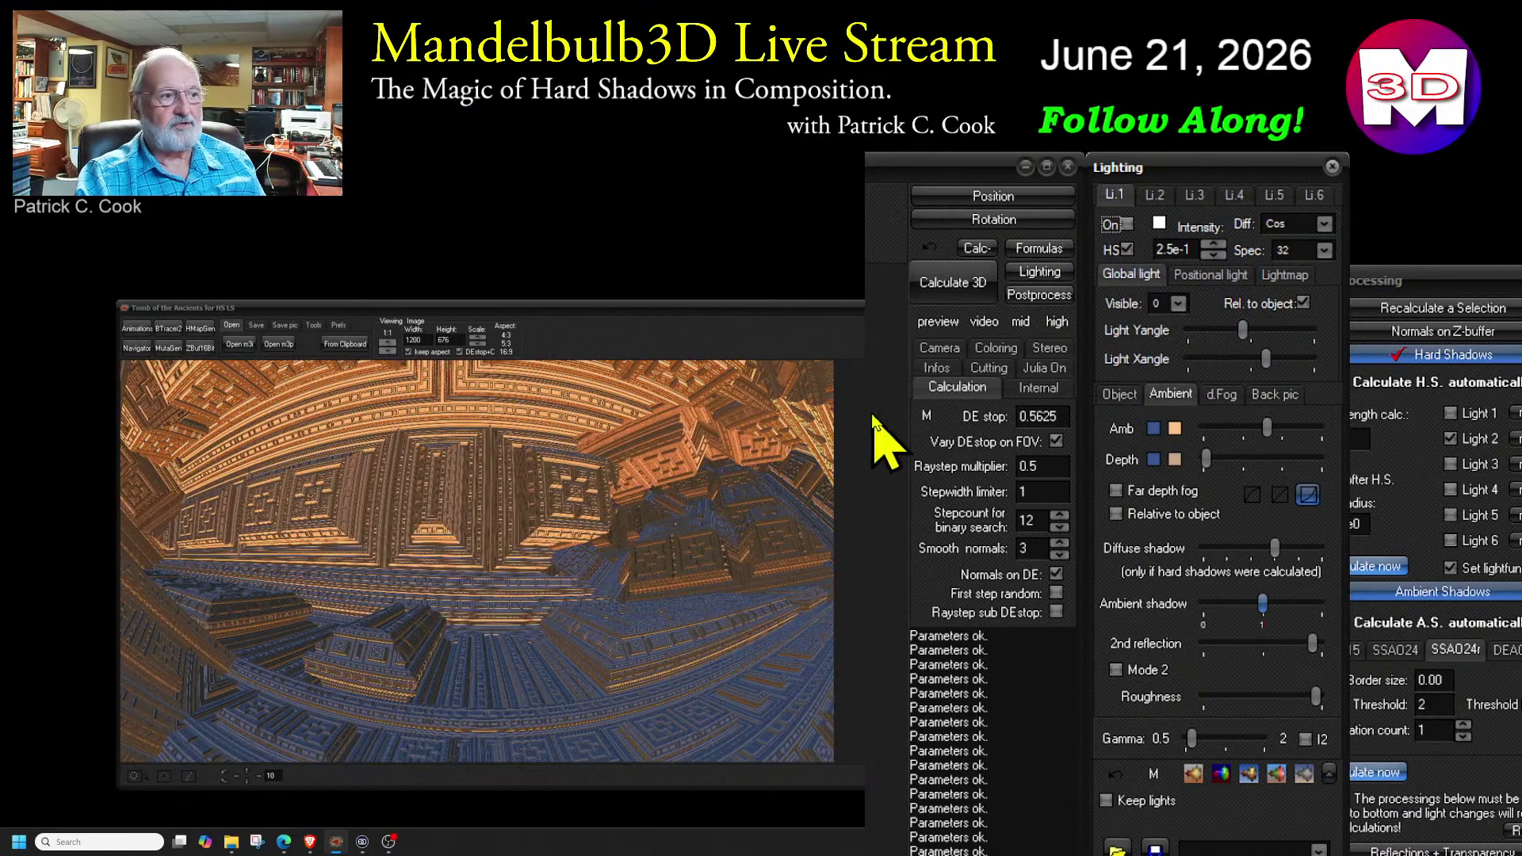
- Check Light 2's settings, return to Light 1, and reduce the ambient light amount to zero before restoring it to about mid-range
click(1155, 195)
click(1132, 197)
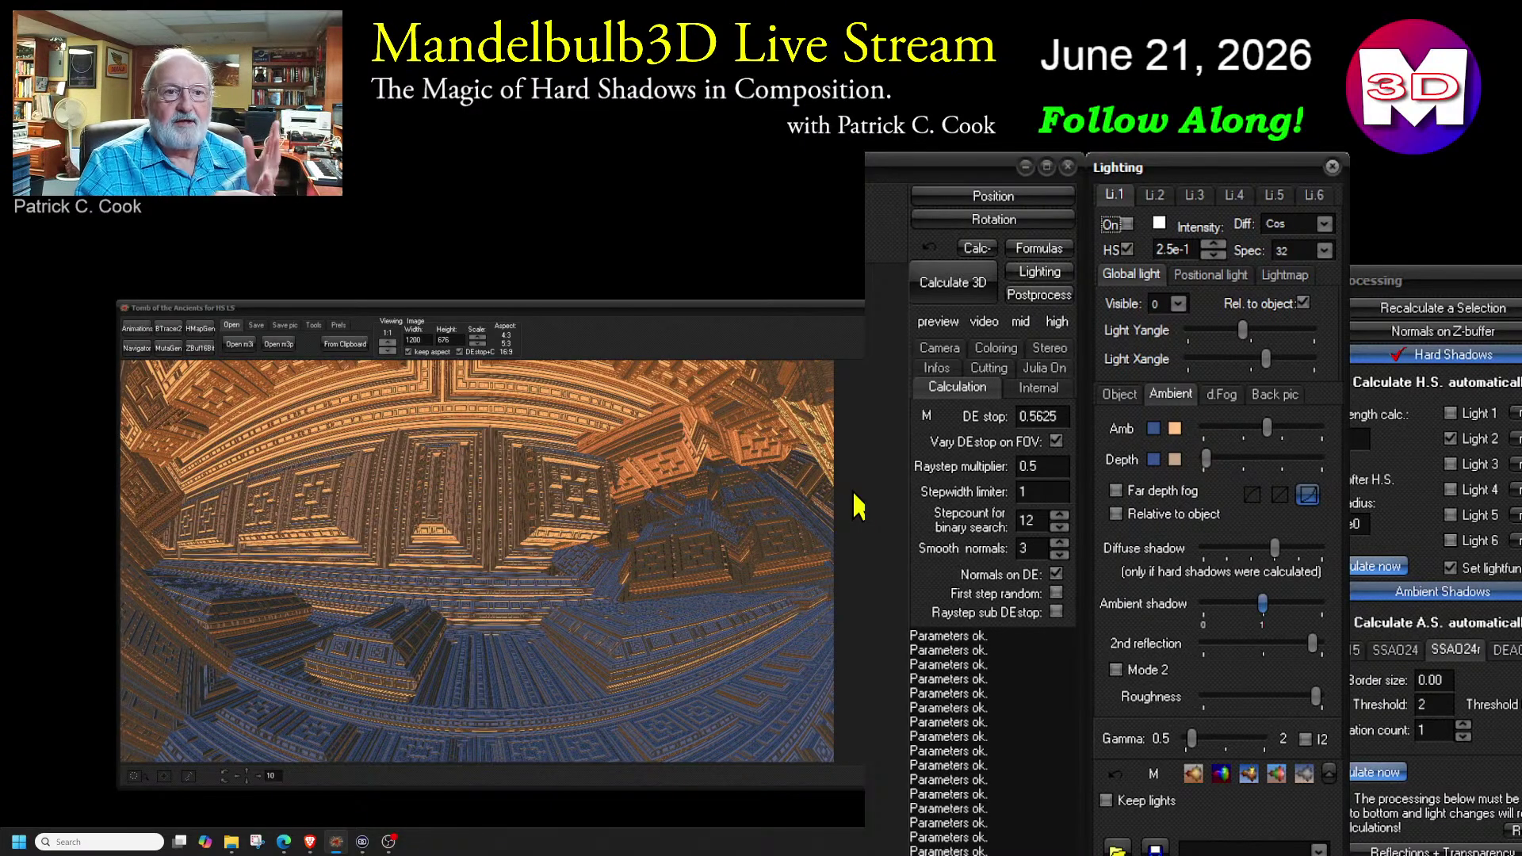
drag(1267, 428, 1195, 447)
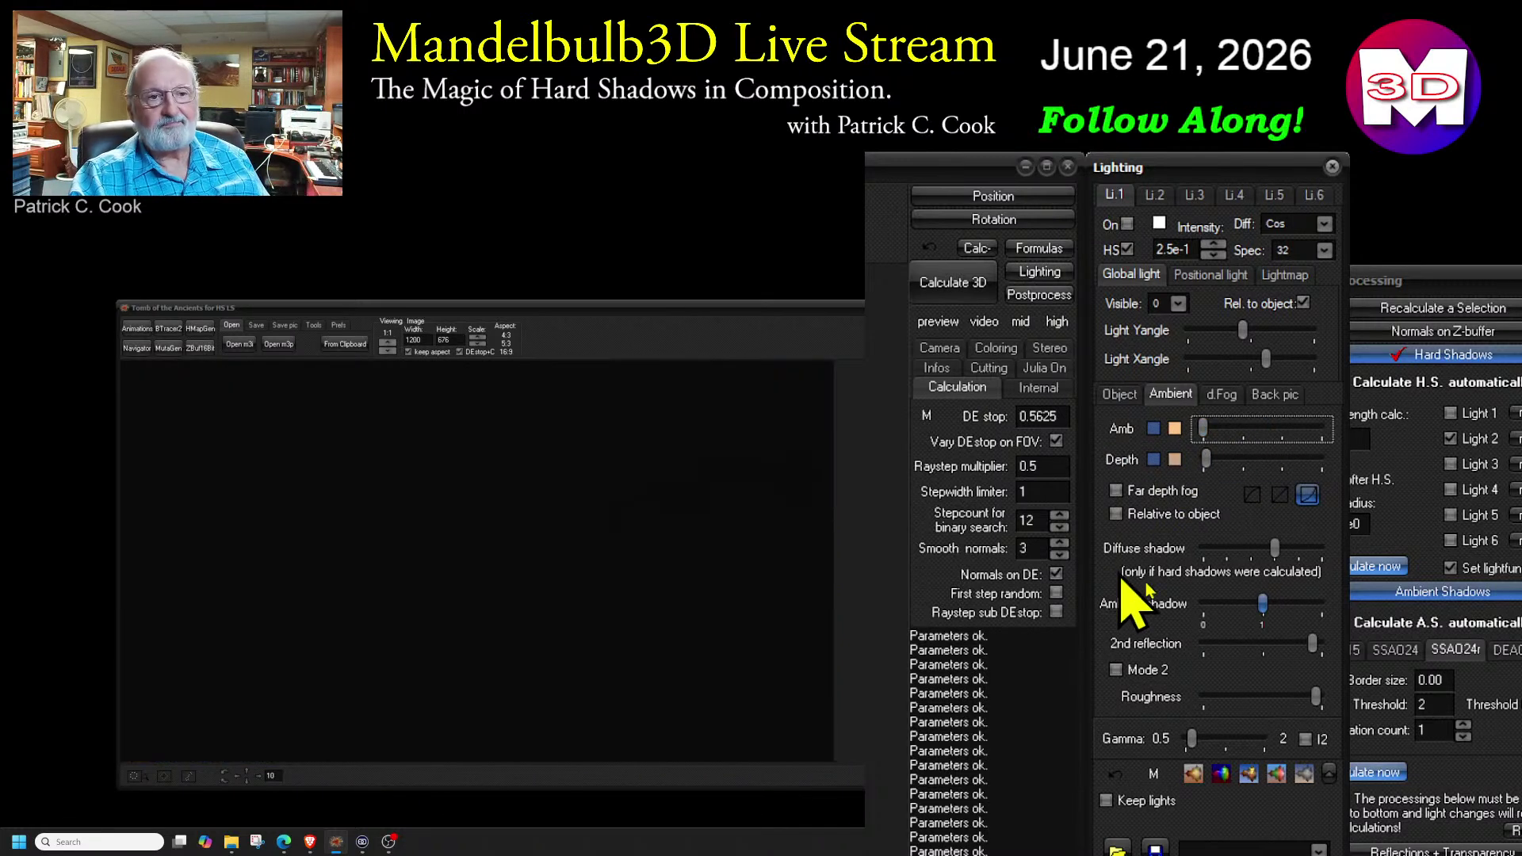
drag(1205, 428, 1275, 442)
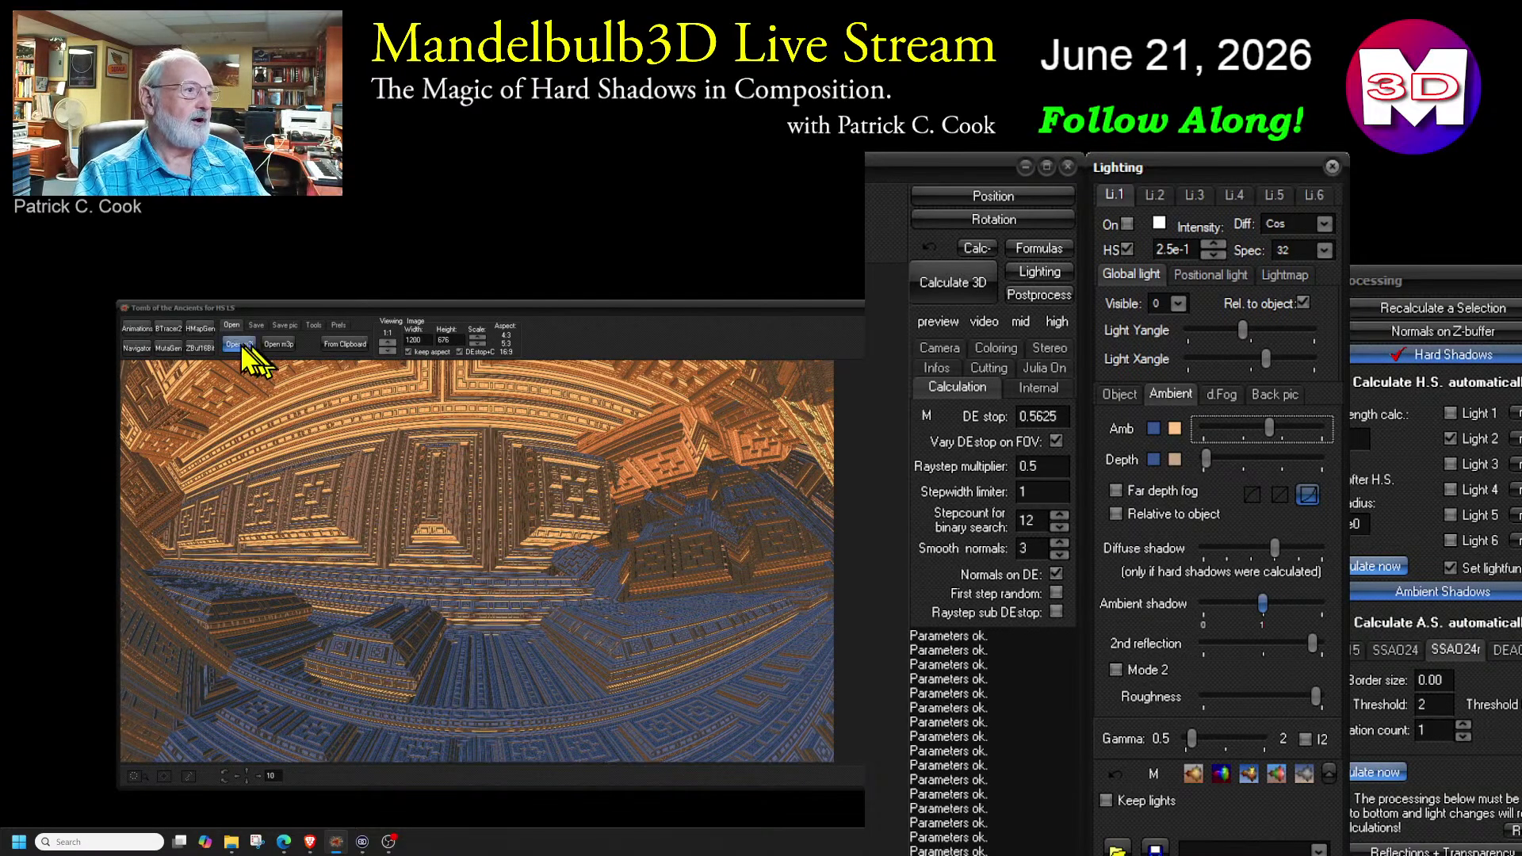
- Reload the M3D parameter file "Tomb of the Ancients for HS LS" and render it with Calculate 3D
click(279, 344)
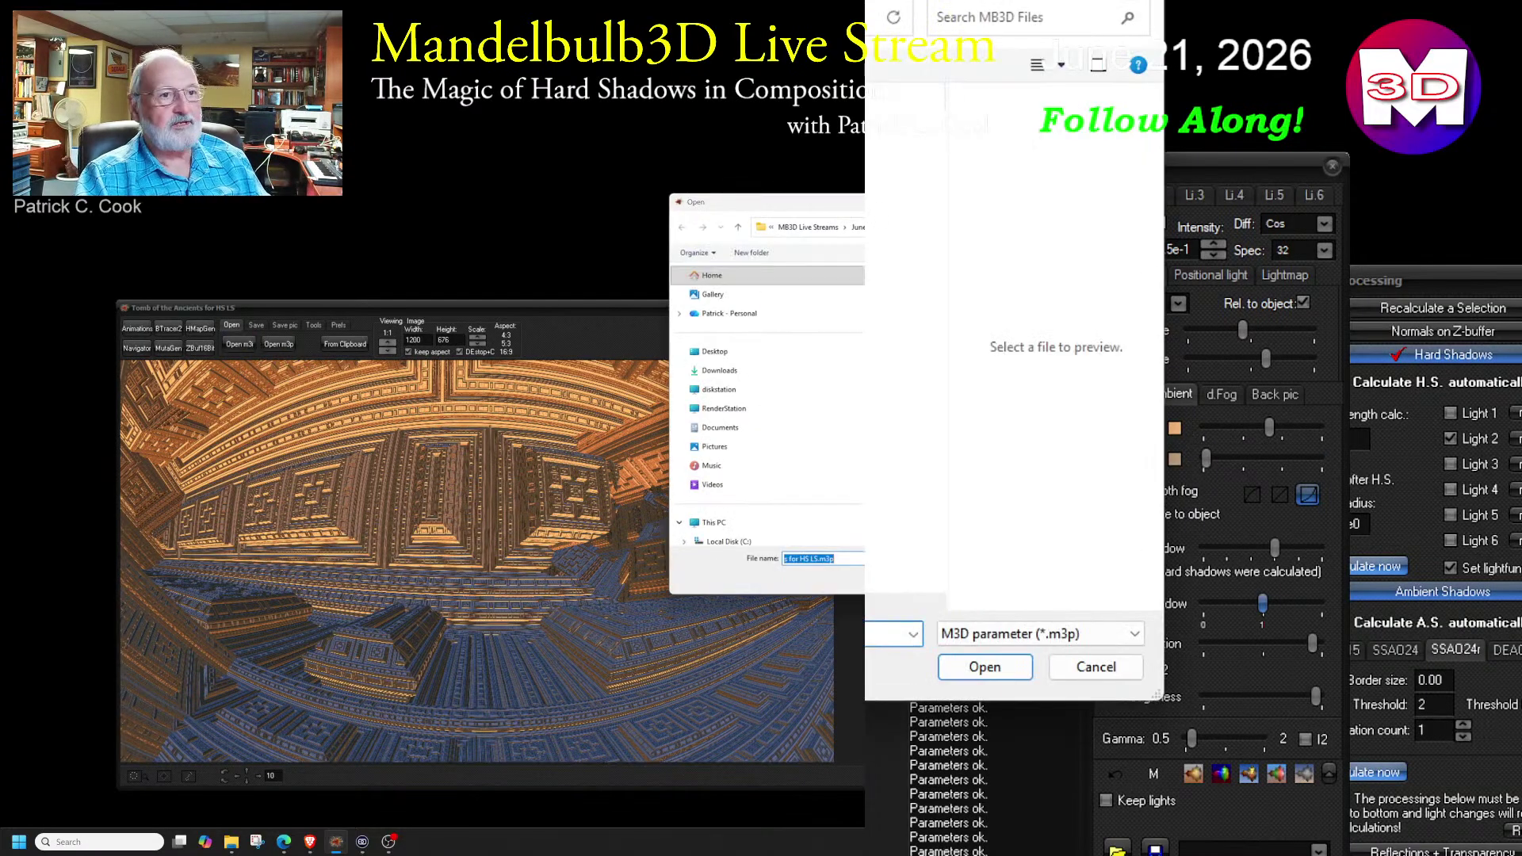
key(Return)
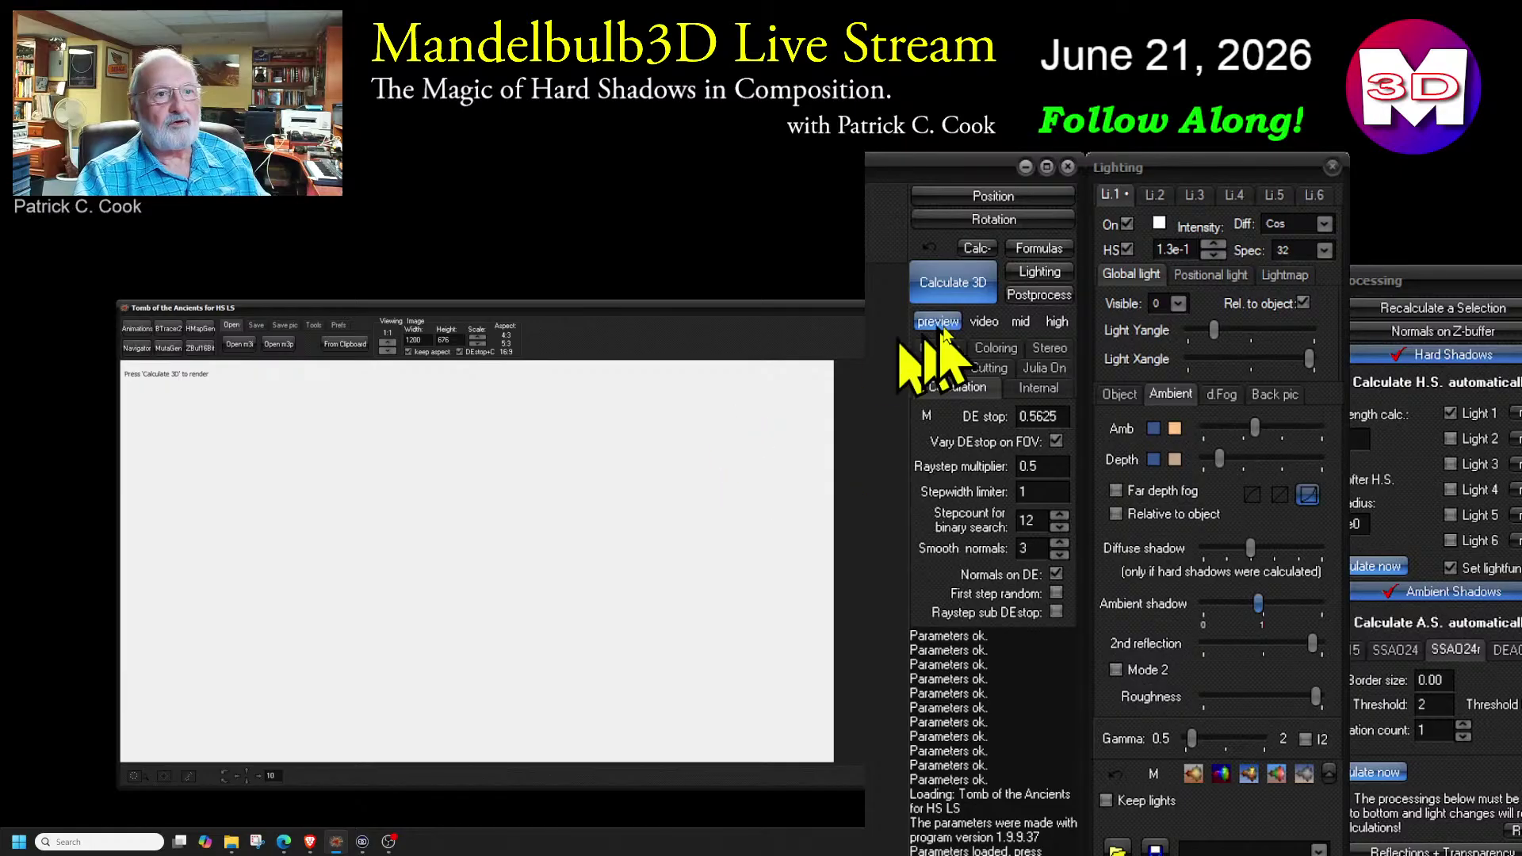
click(950, 282)
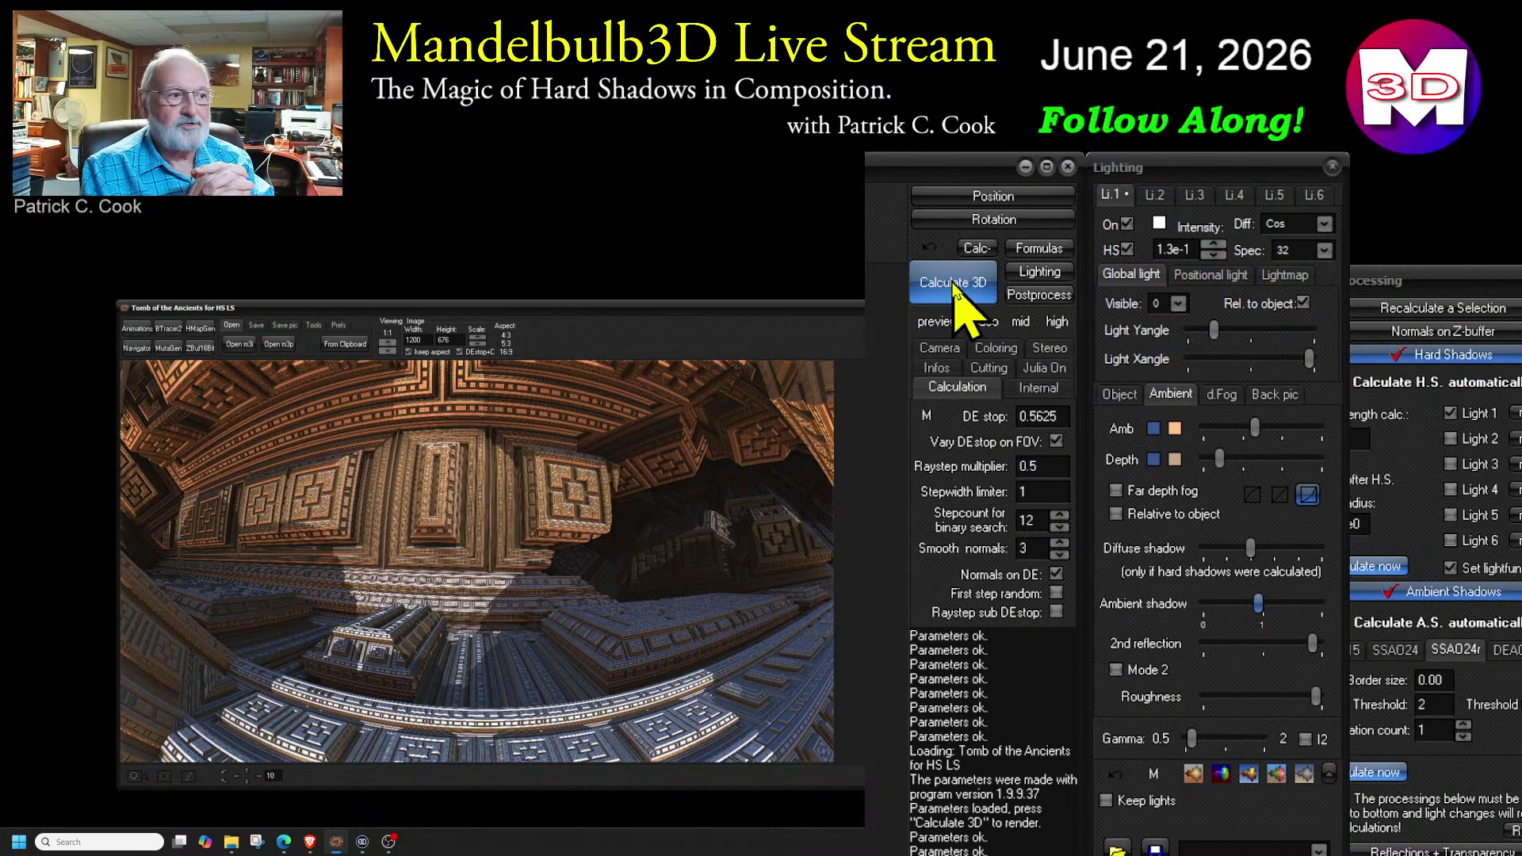
- Switch to the browser to view the Tomb of the Ancients video on the YouTube channel, and return to Mandelbulb3D
key(alt+Tab)
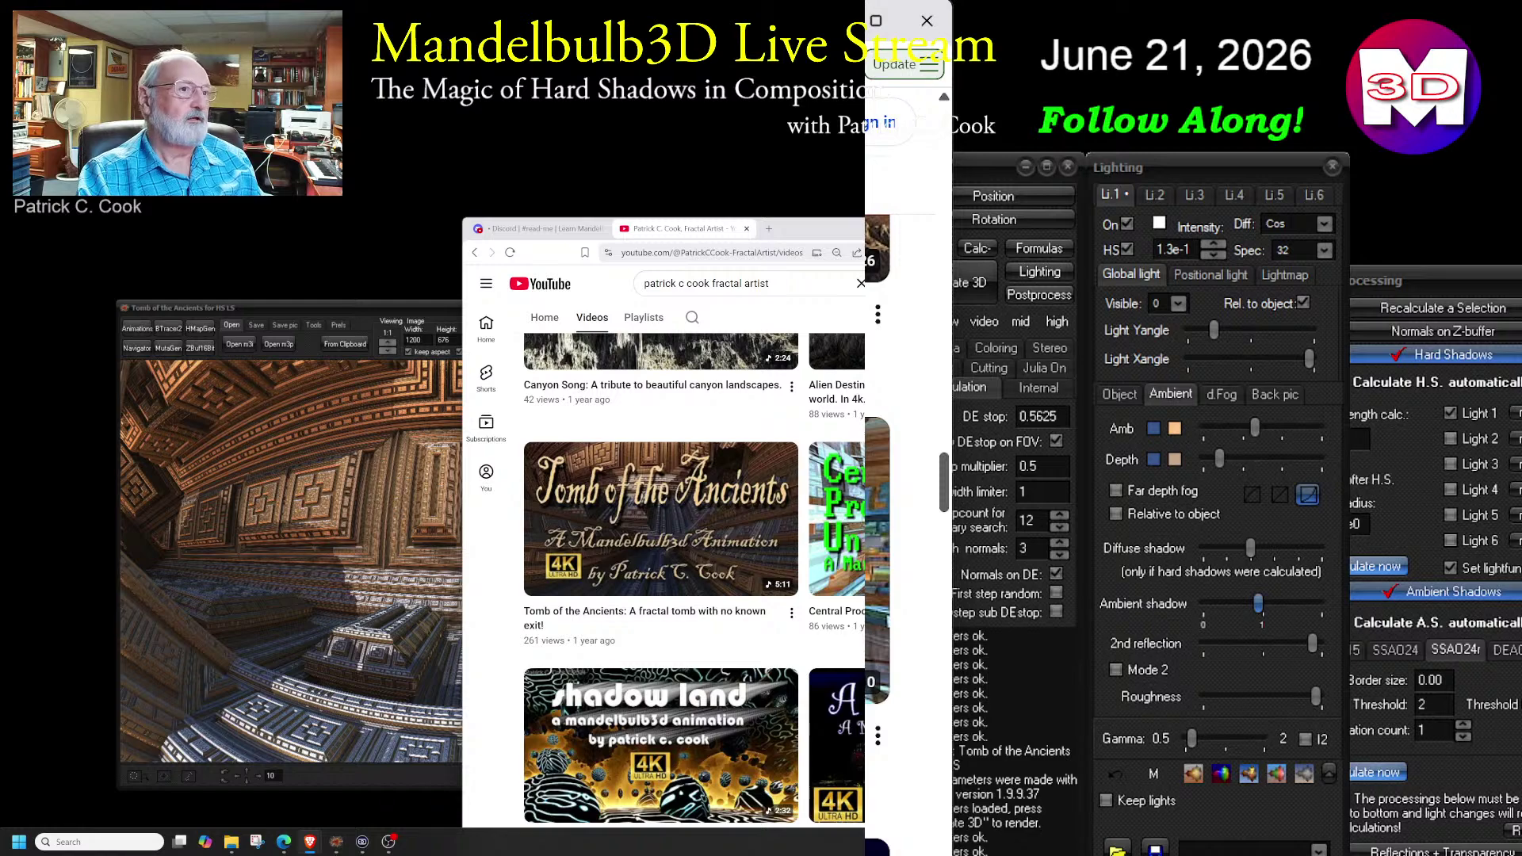
key(alt+Tab)
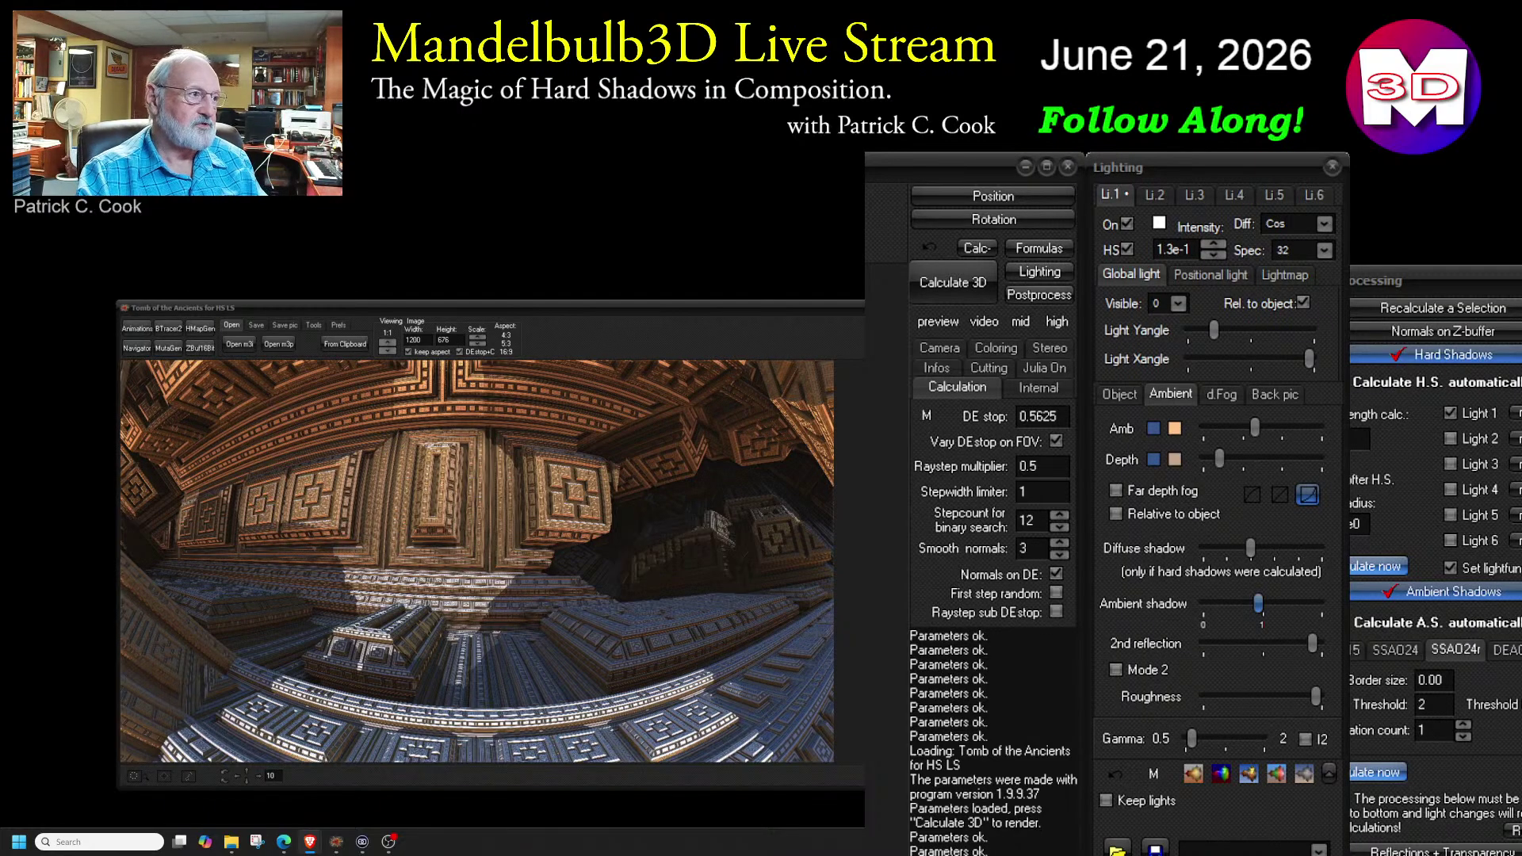
- Open the Animation maker and move its window away from the main toolbar to the render's lower-right area
click(138, 329)
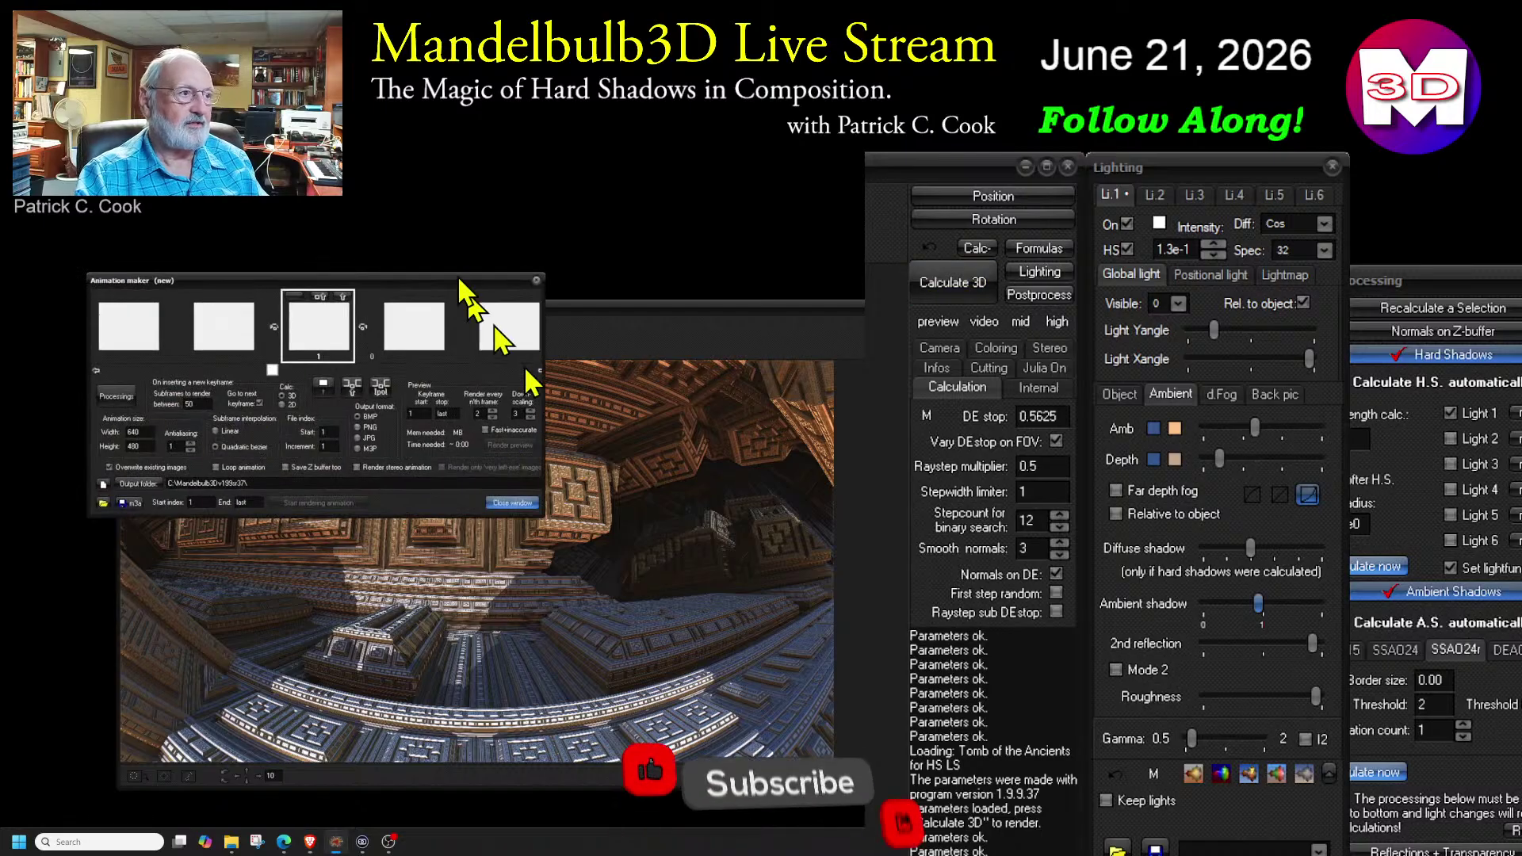
drag(441, 283, 908, 458)
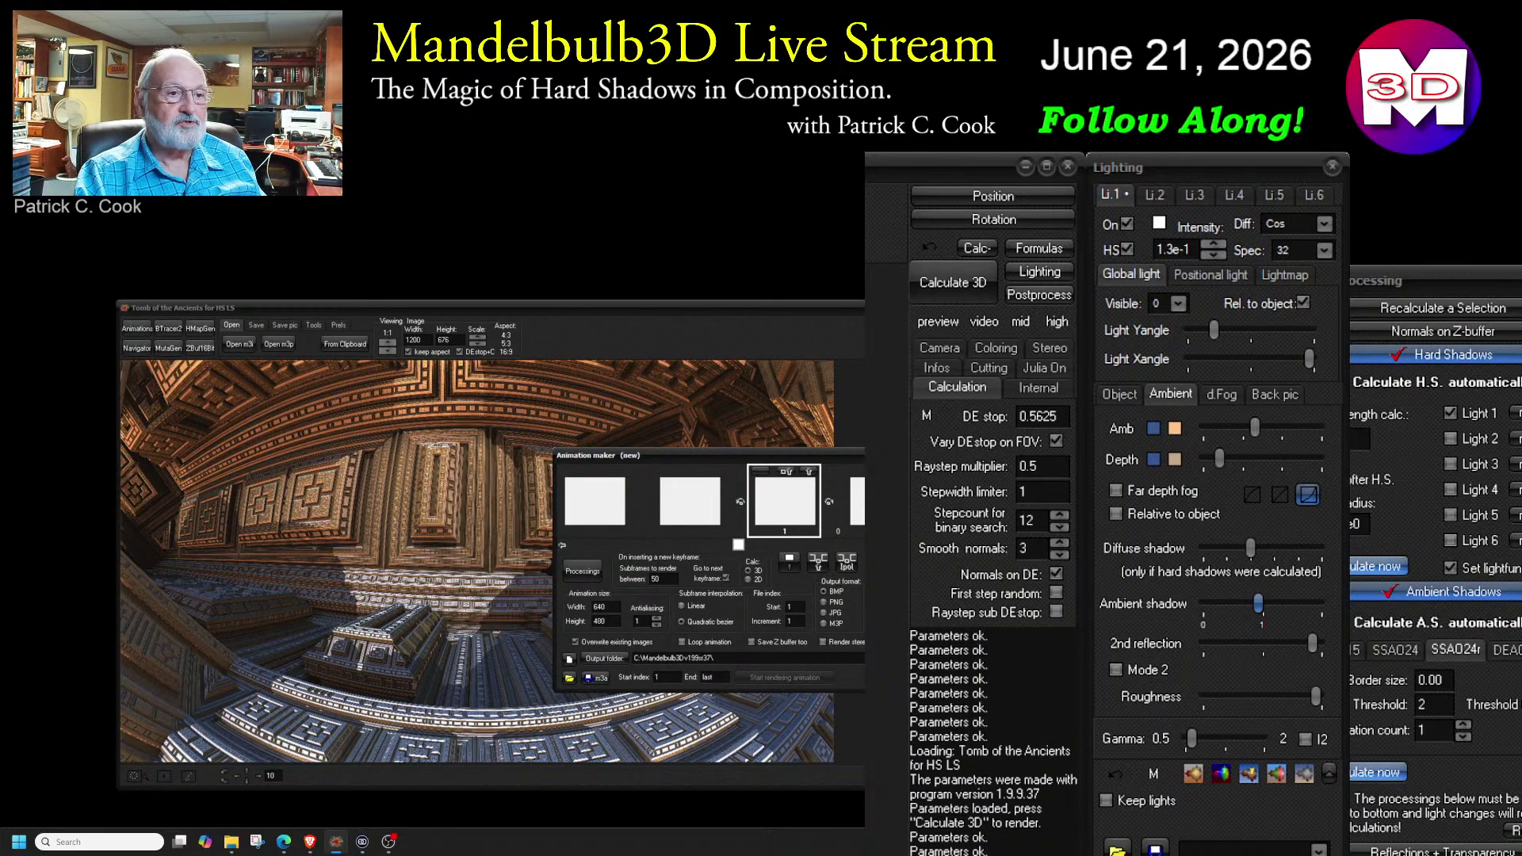
- Close the Animation maker and view the tomb animation followed by the New Horizon animation video
click(805, 600)
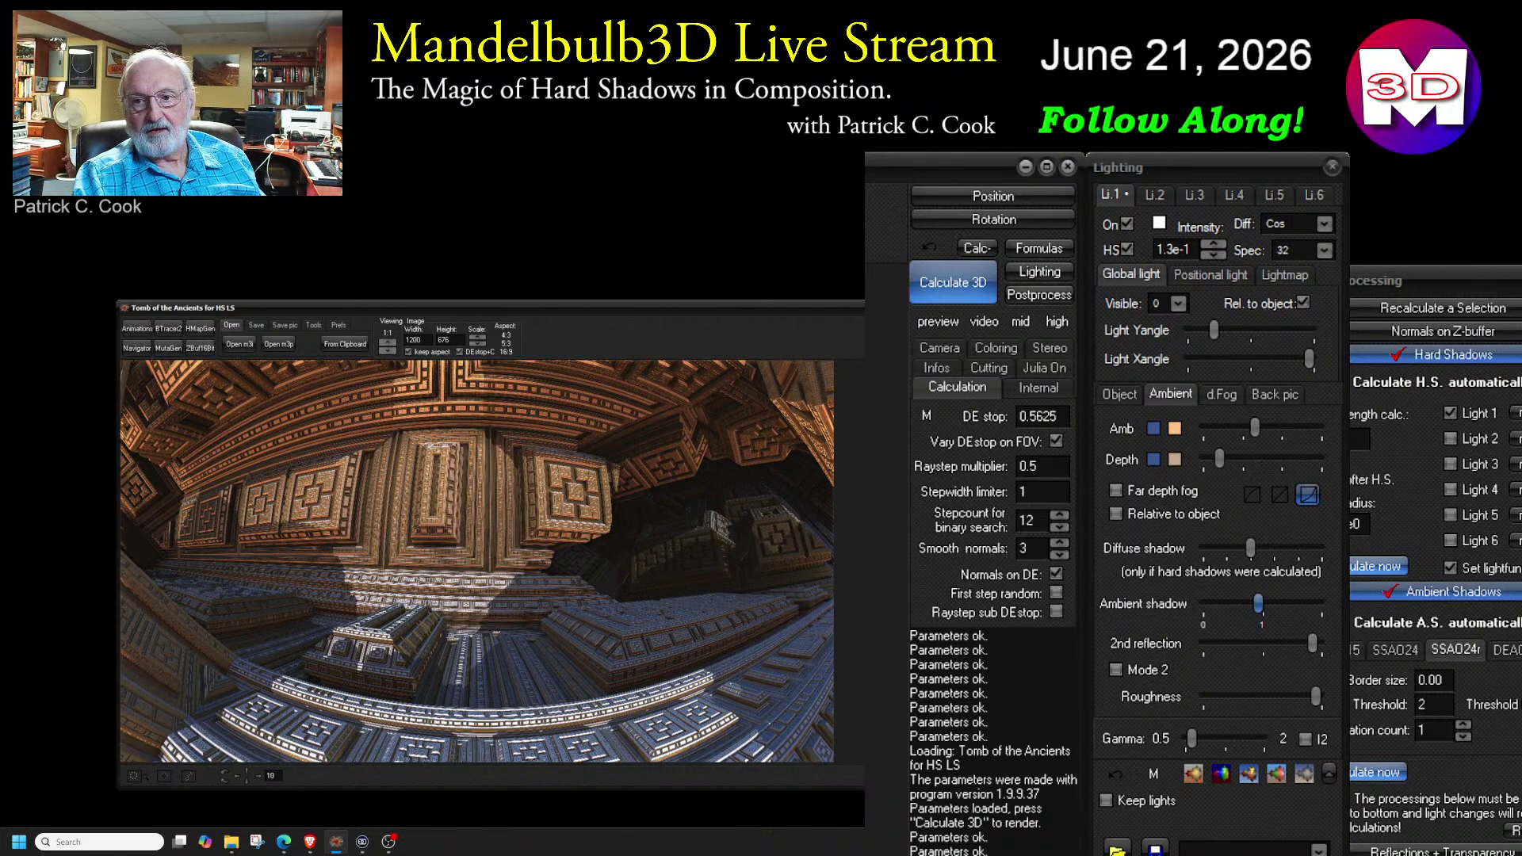
click(953, 282)
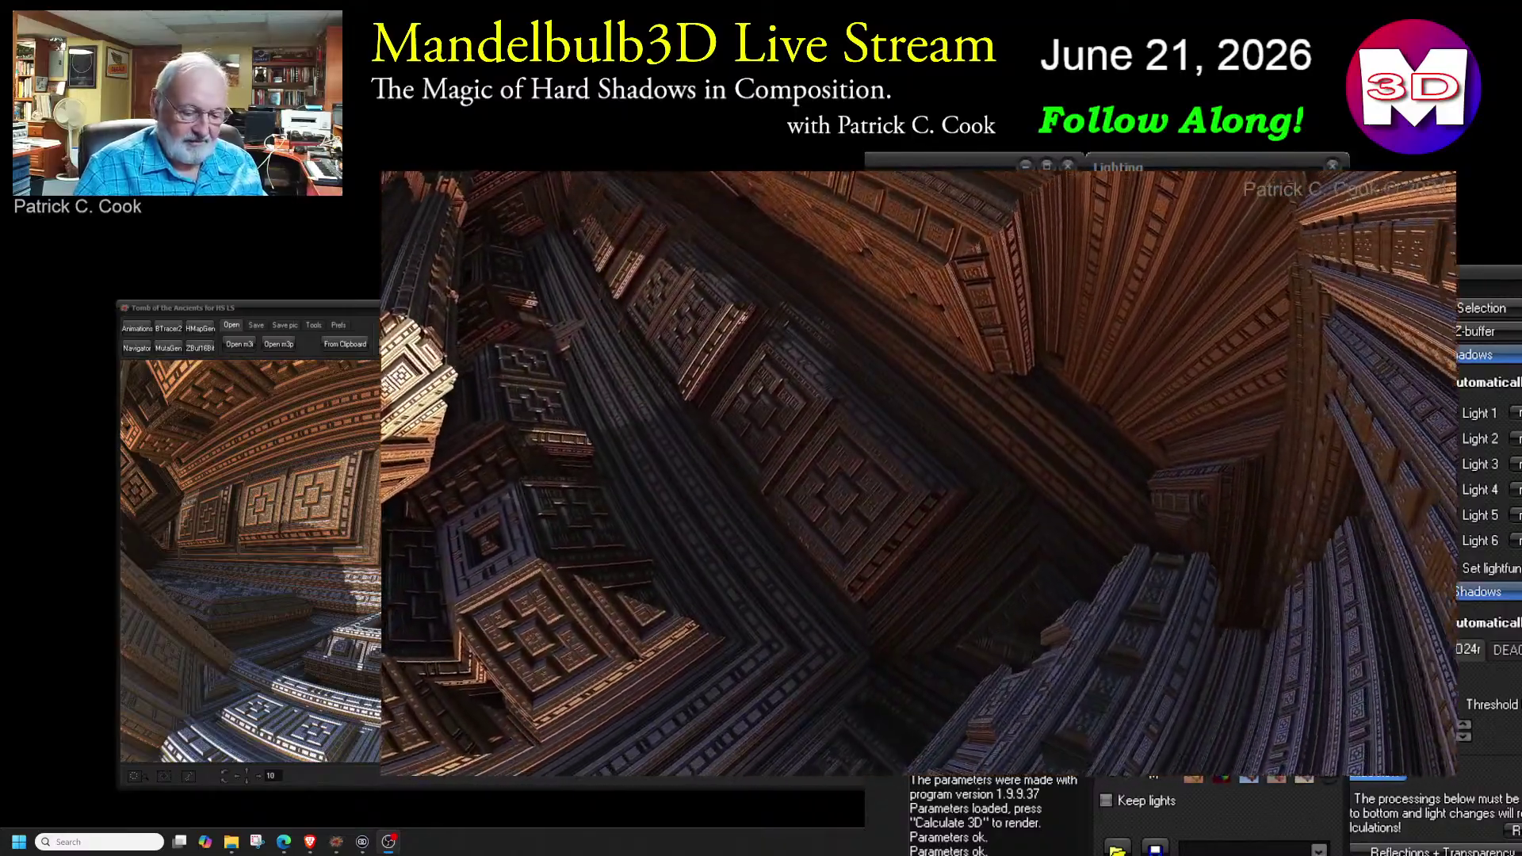
drag(659, 392, 1009, 315)
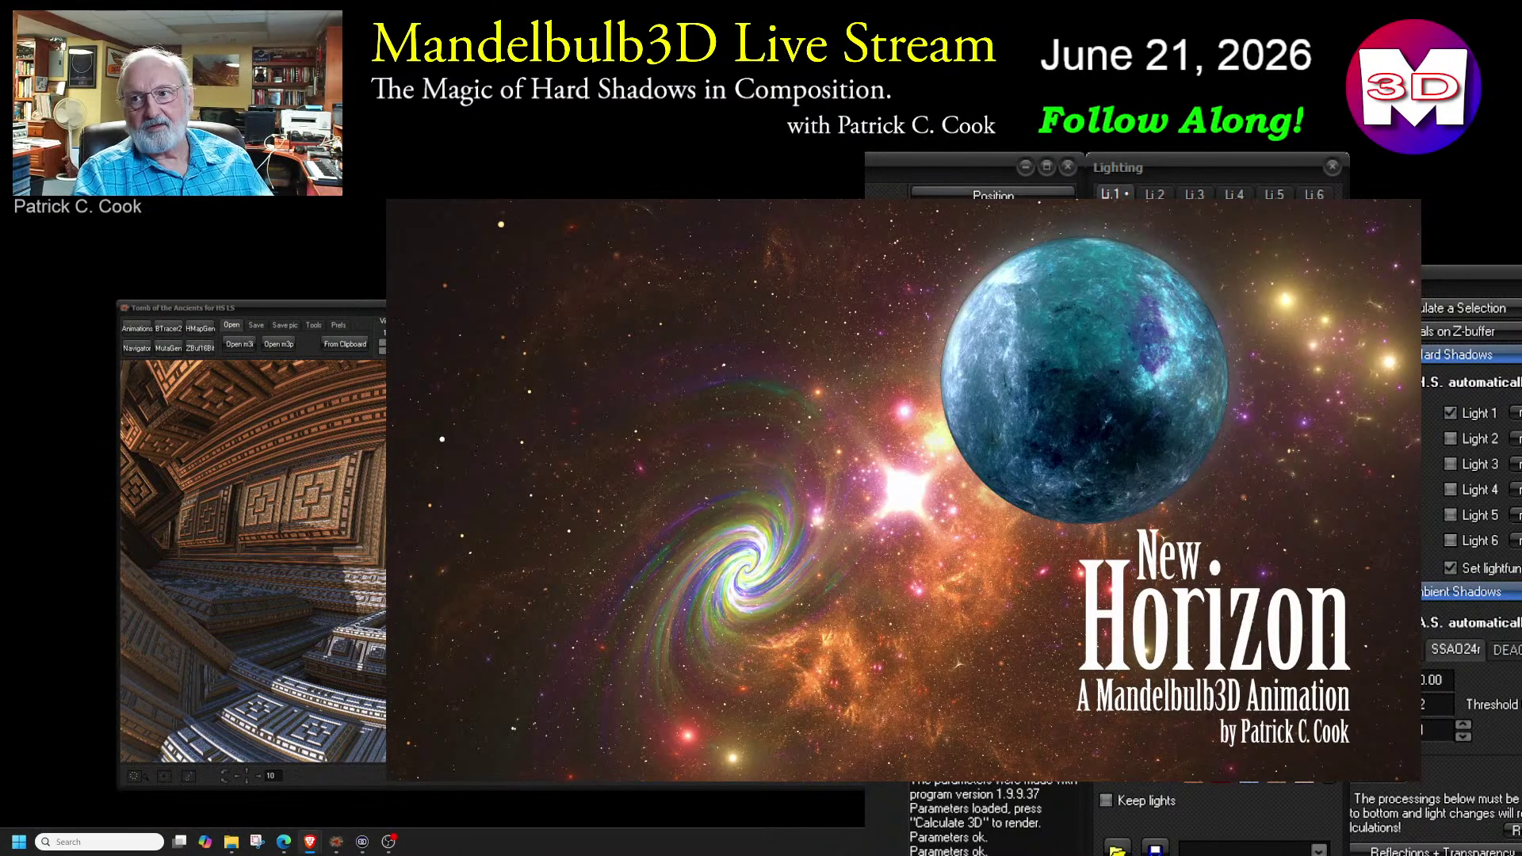
key(alt+Tab)
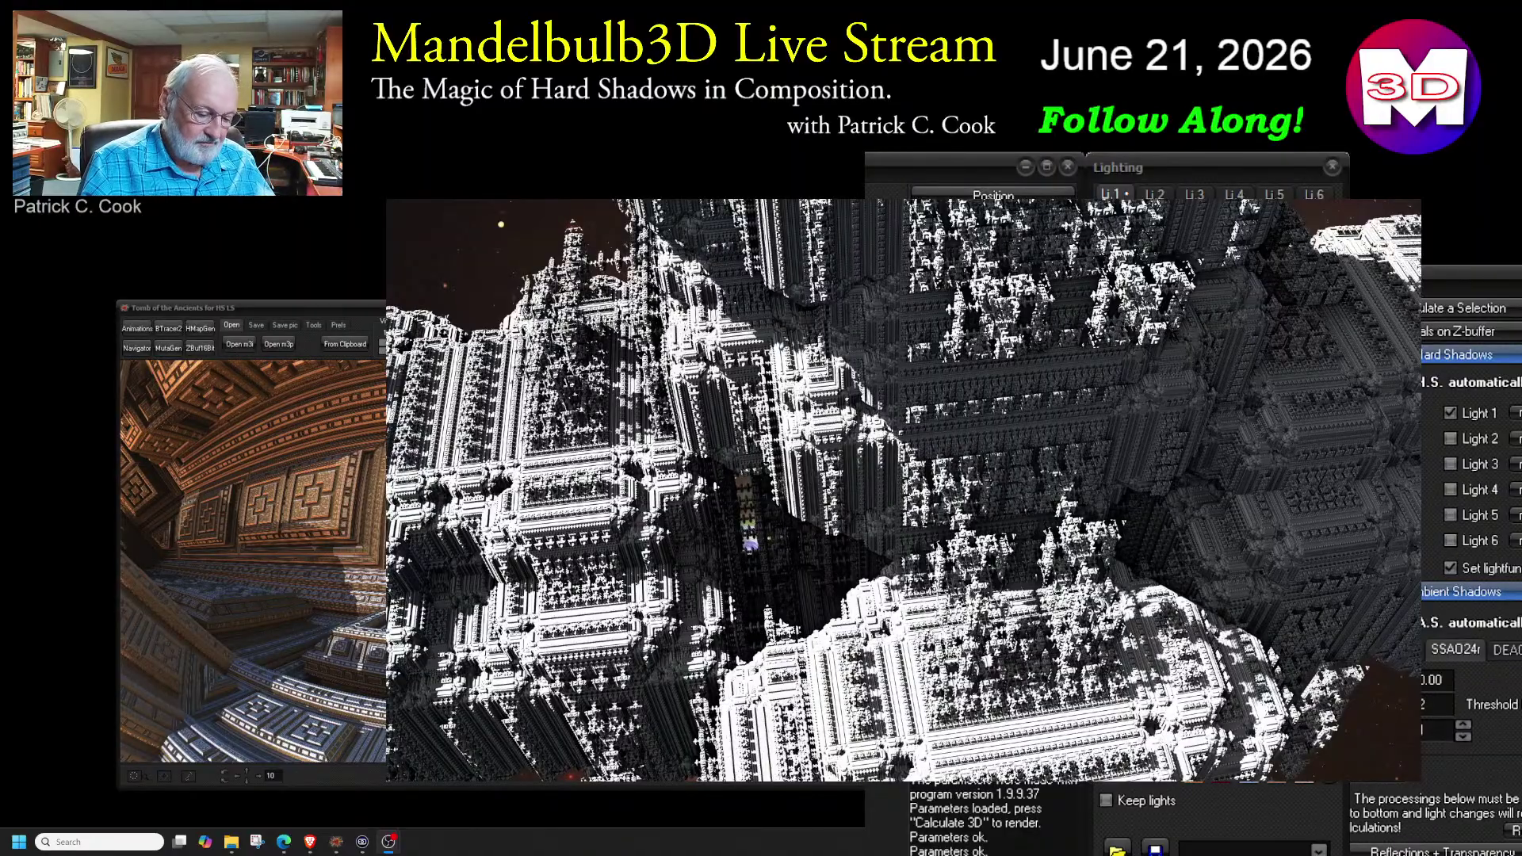
- Outline the dark cavity and the diagonal shadow edge above it in green on the New Horizon frame, and erase the markings
mouse_move(730, 591)
mouse_down()
mouse_move(719, 638)
mouse_move(781, 643)
mouse_move(899, 563)
mouse_up()
mouse_move(736, 591)
mouse_down()
mouse_move(644, 564)
mouse_move(694, 473)
mouse_up()
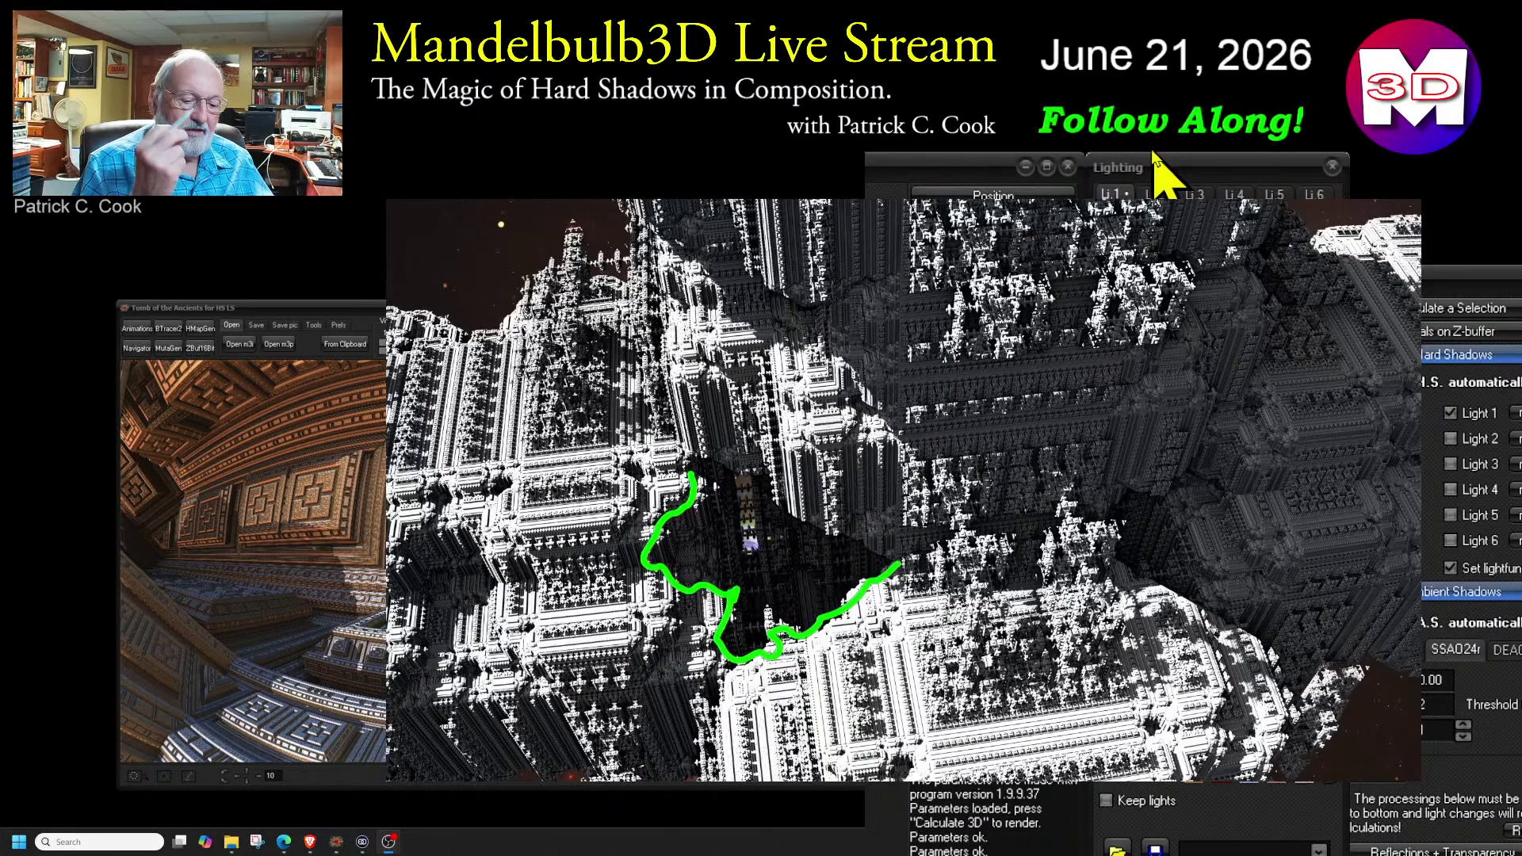
mouse_move(659, 251)
mouse_down()
mouse_move(799, 341)
mouse_move(951, 474)
mouse_up()
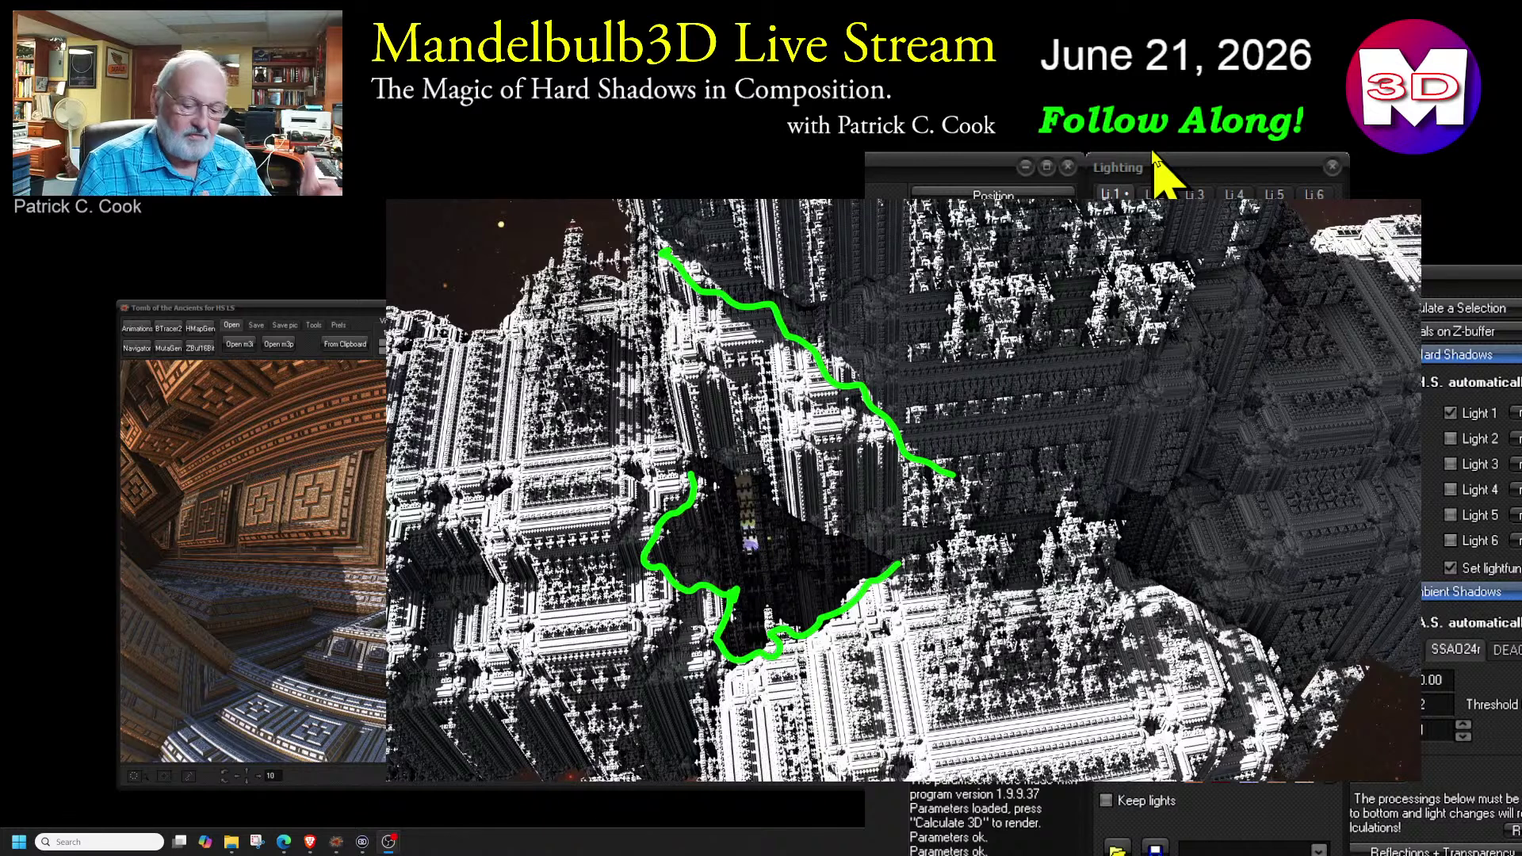
key(e)
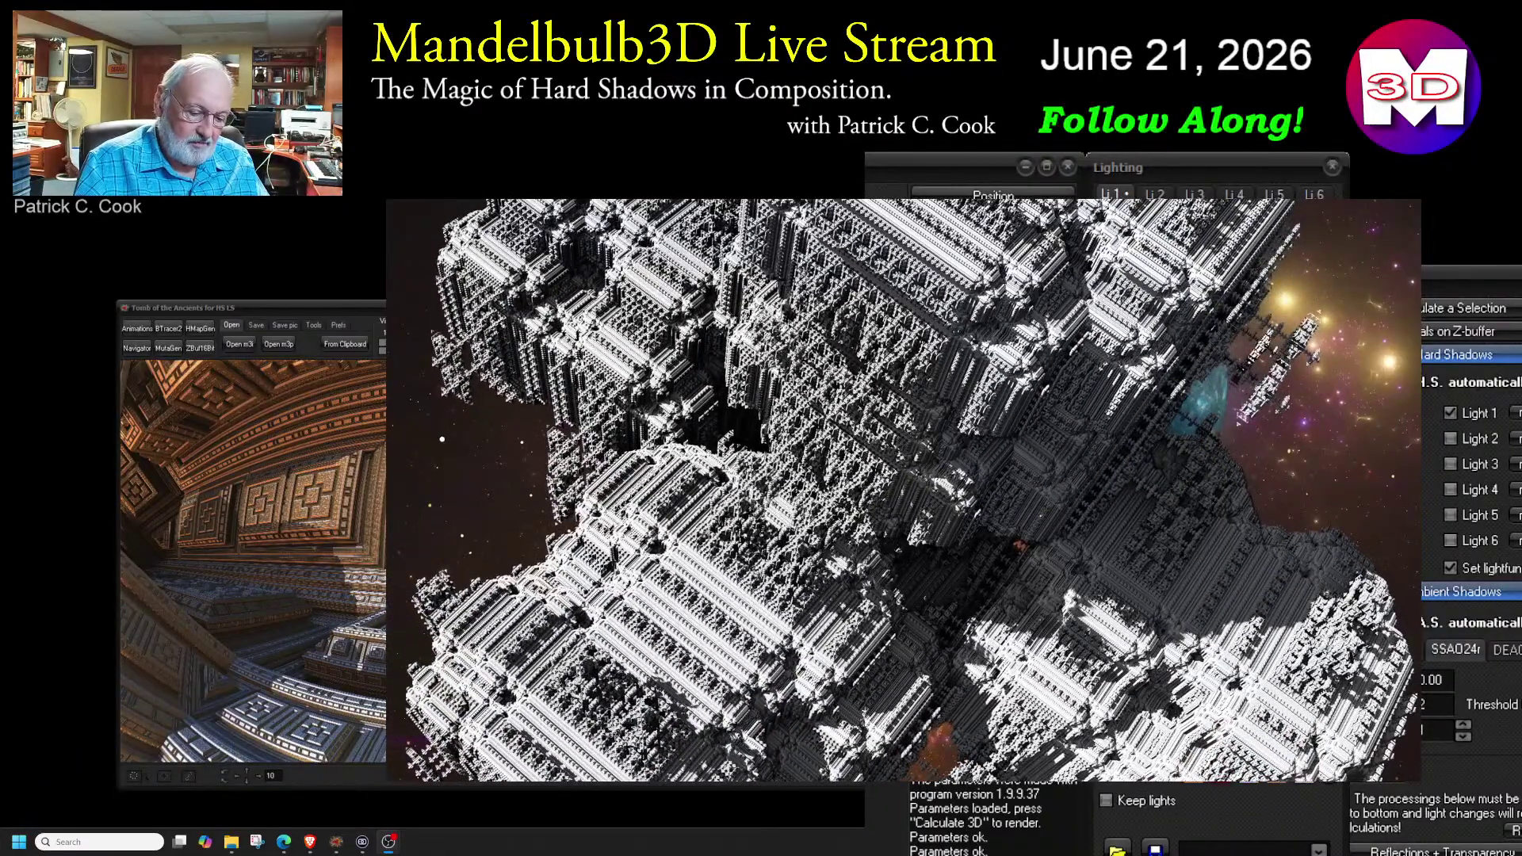
- Trace the shadow's lower edge in green and its outer boundary in yellow on the fractal, and clear the drawing
mouse_move(988, 631)
mouse_down()
mouse_move(1102, 610)
mouse_move(1223, 623)
mouse_move(1377, 581)
mouse_up()
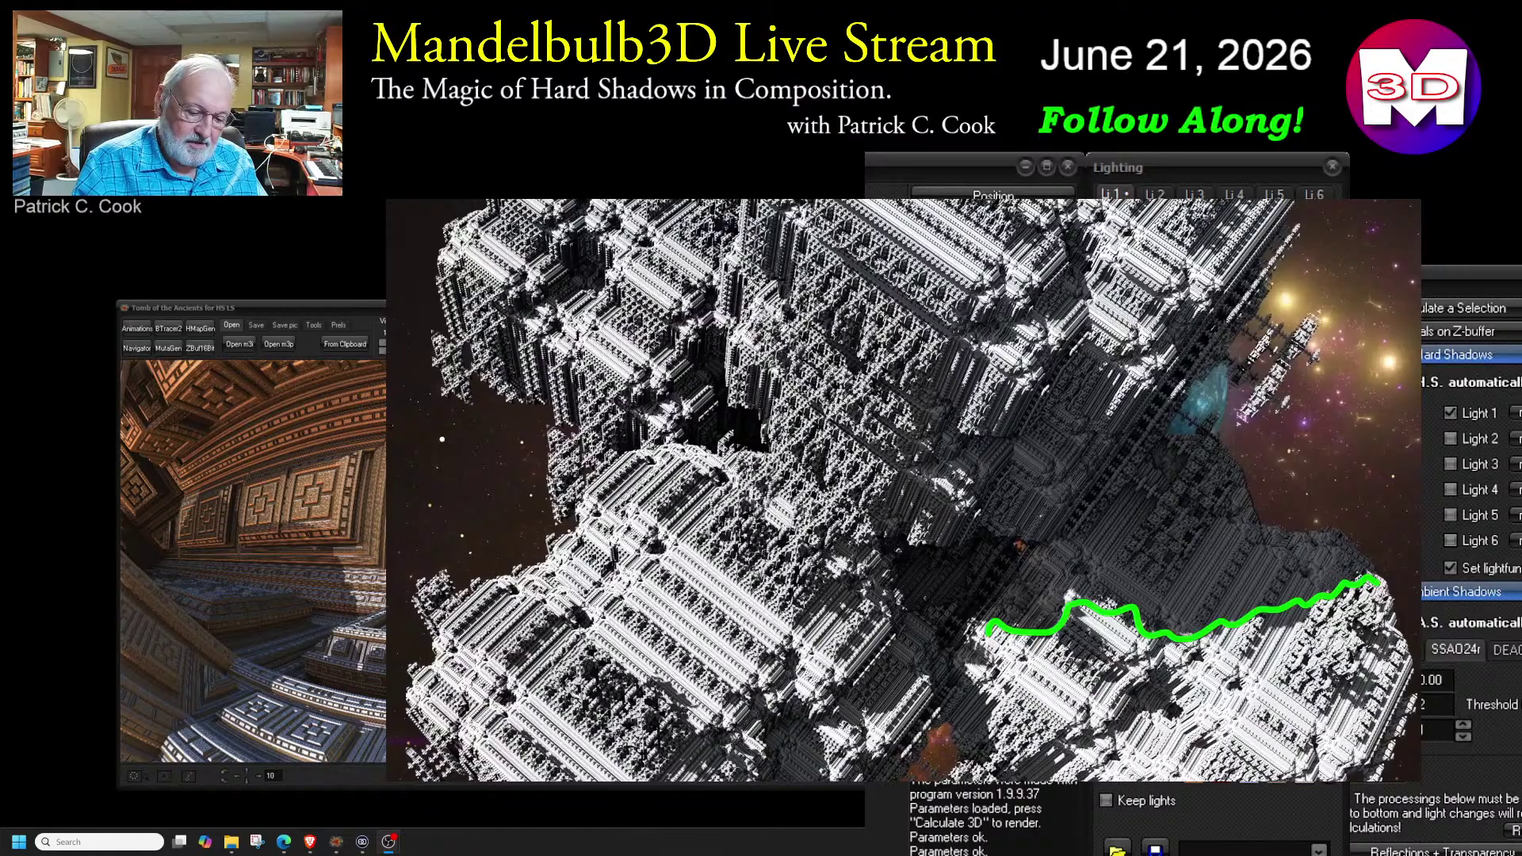
mouse_move(1270, 524)
mouse_down()
mouse_move(1340, 529)
mouse_move(1380, 564)
mouse_up()
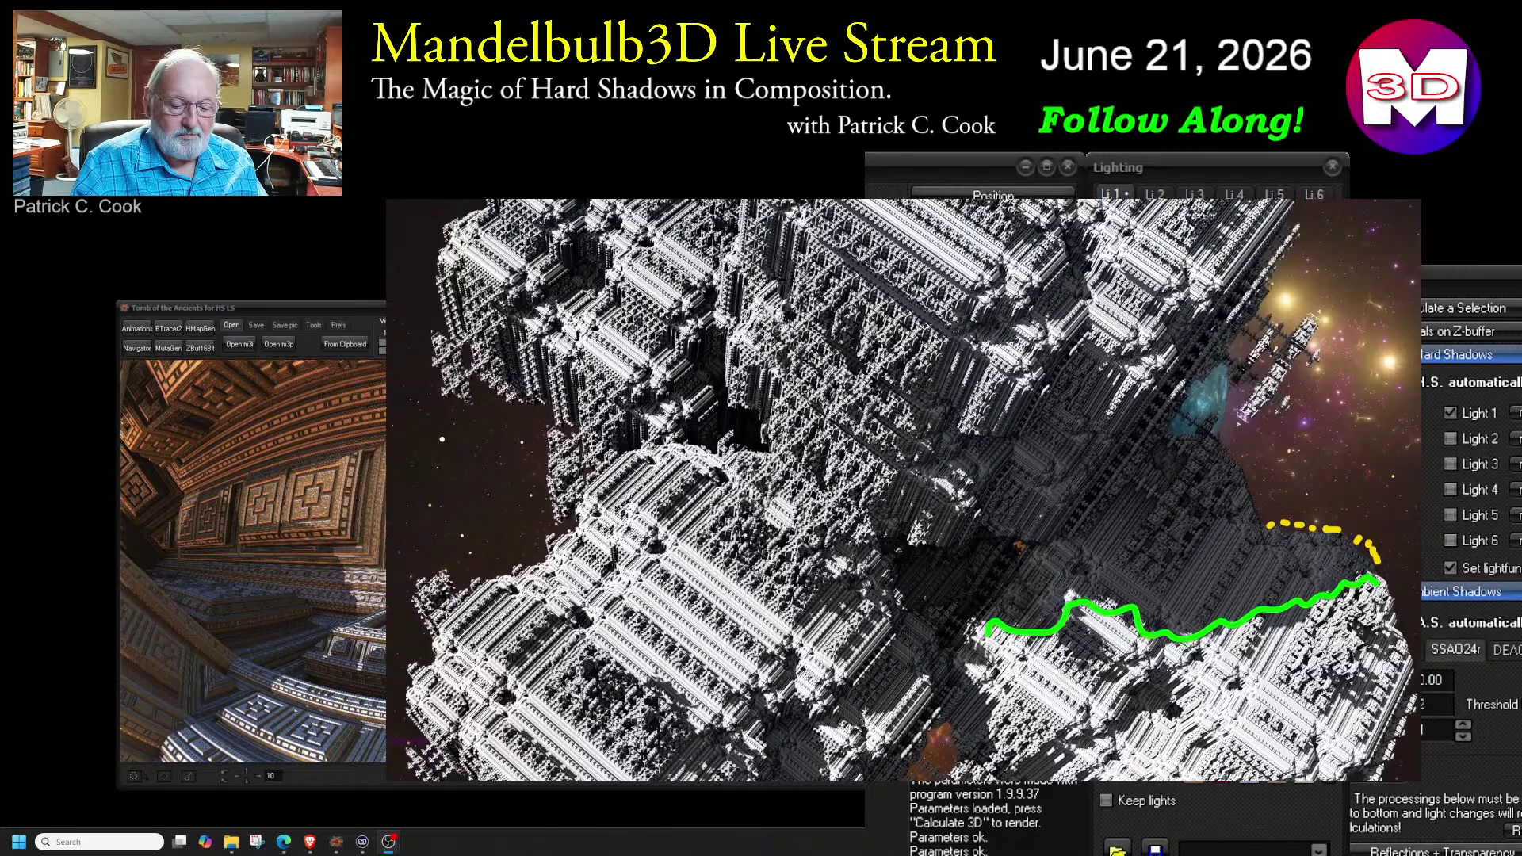
mouse_move(1278, 500)
mouse_down()
mouse_move(1344, 469)
mouse_move(1415, 531)
mouse_up()
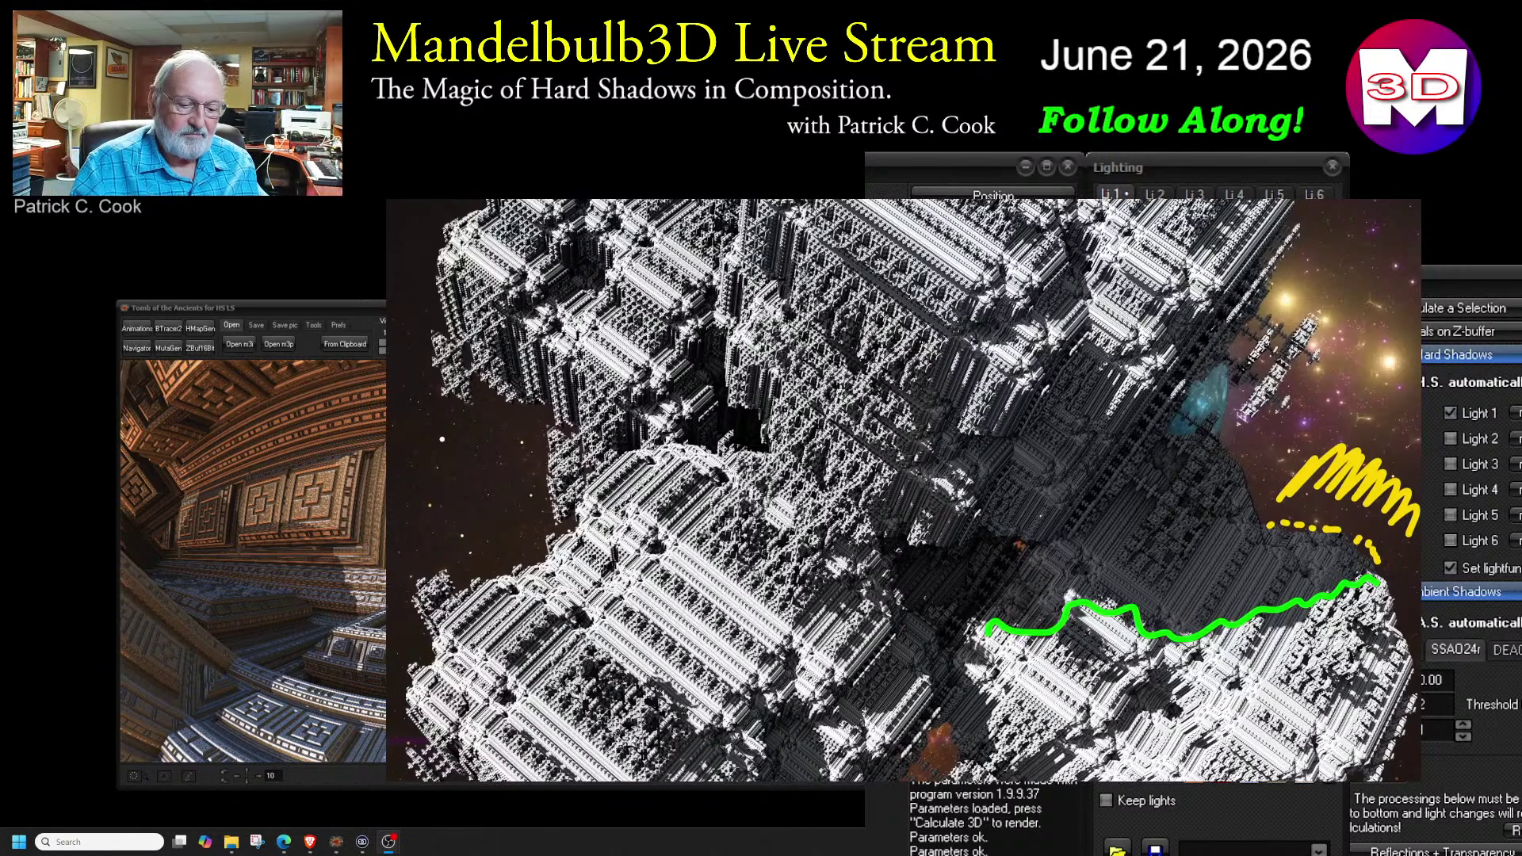
mouse_move(1172, 410)
mouse_down()
mouse_move(1221, 444)
mouse_move(1271, 530)
mouse_up()
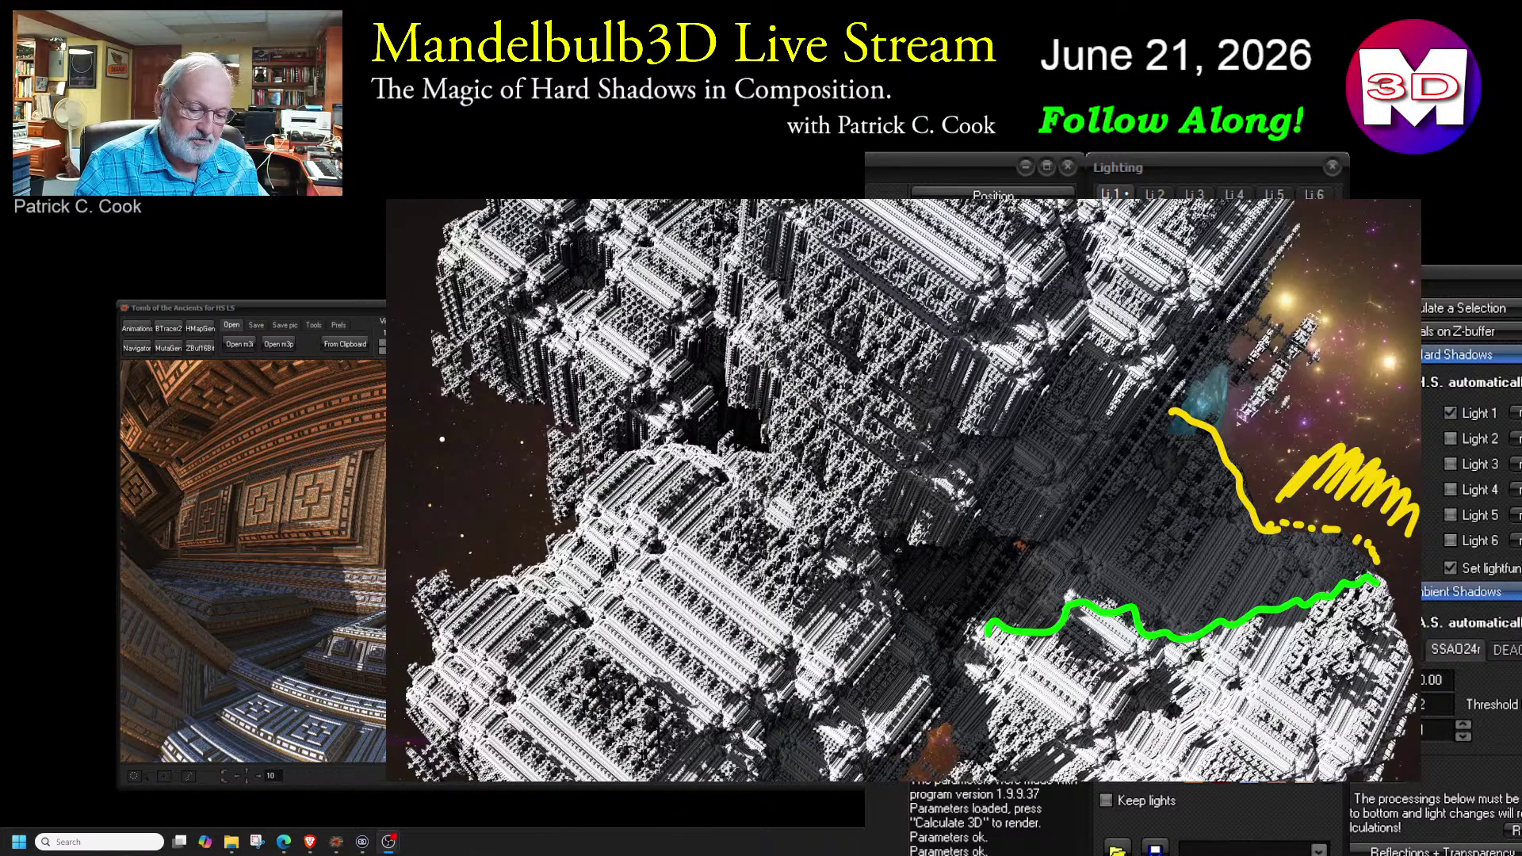
mouse_move(1172, 410)
mouse_down()
mouse_move(1146, 394)
mouse_move(1109, 424)
mouse_move(1114, 366)
mouse_move(1078, 349)
mouse_move(1039, 401)
mouse_move(1018, 395)
mouse_move(984, 441)
mouse_move(875, 514)
mouse_move(900, 609)
mouse_up()
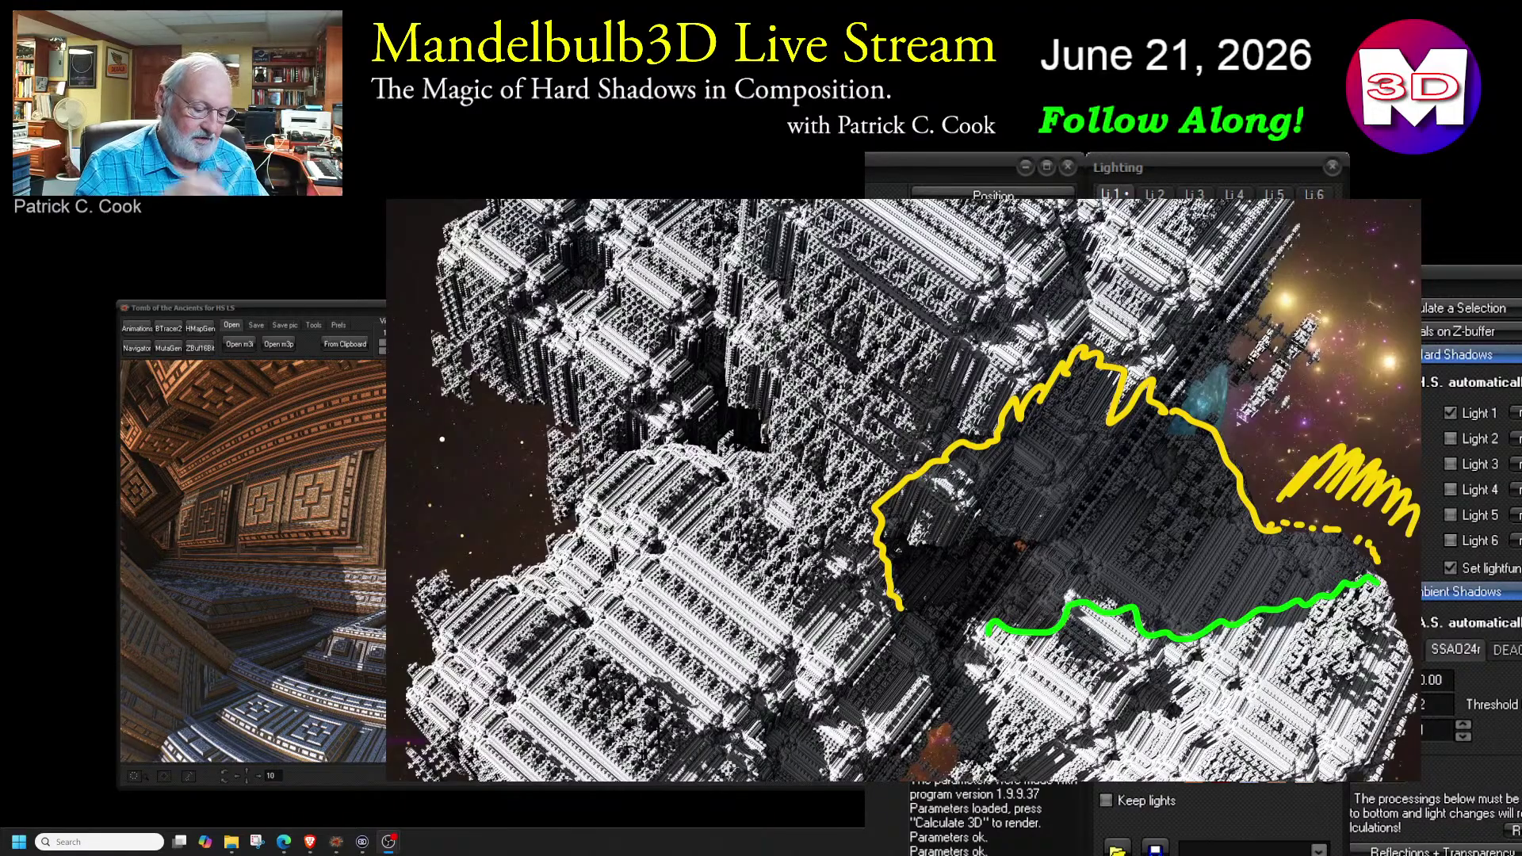
key(Escape)
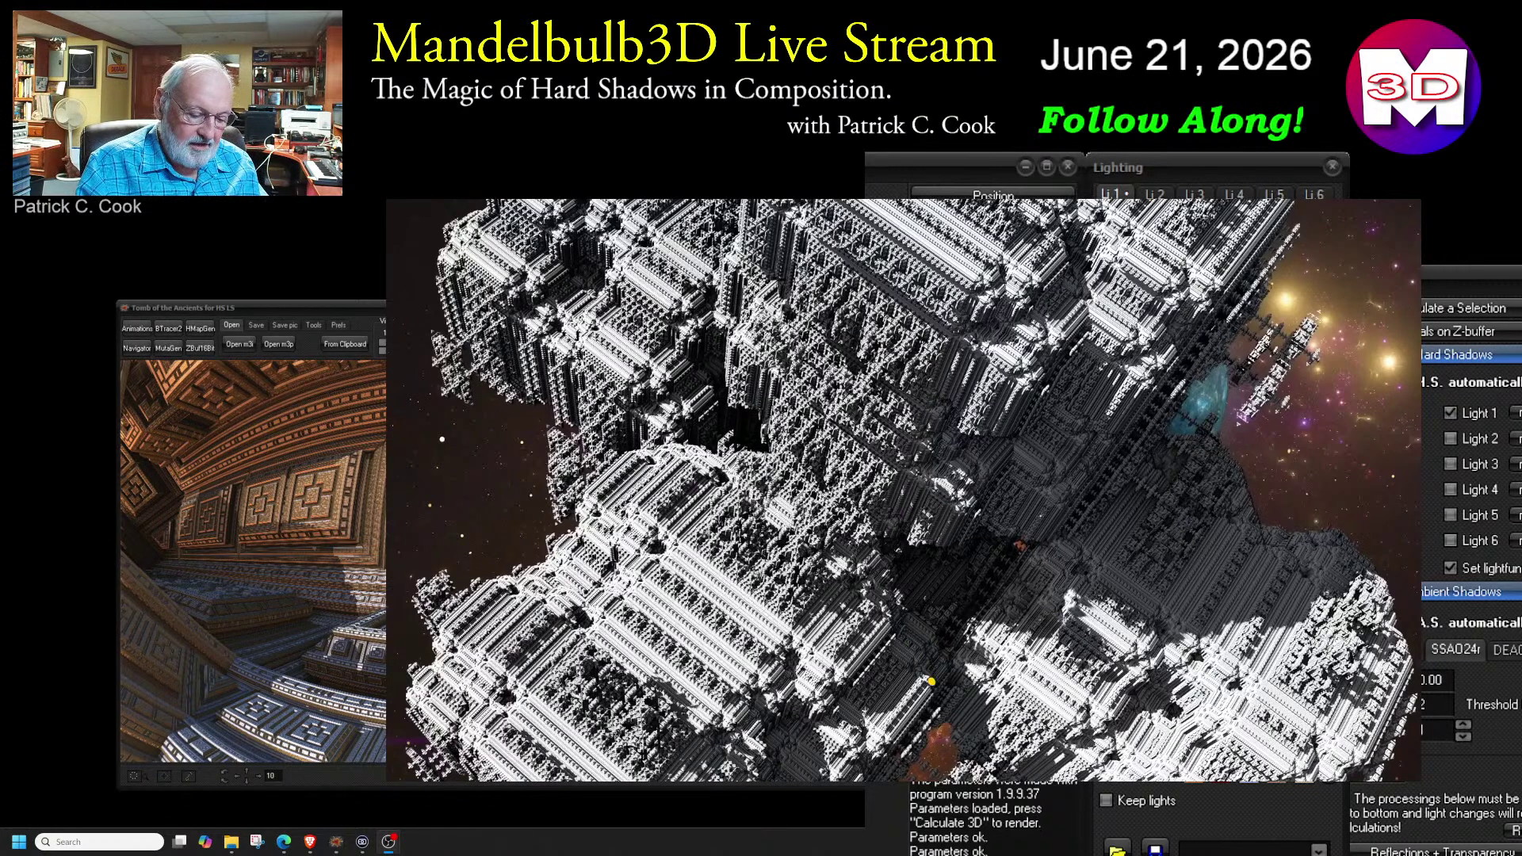
- Mark the fractal with yellow dots and a filled yellow box inside a blue box labelled "DE", and erase the annotations
click(929, 682)
click(939, 708)
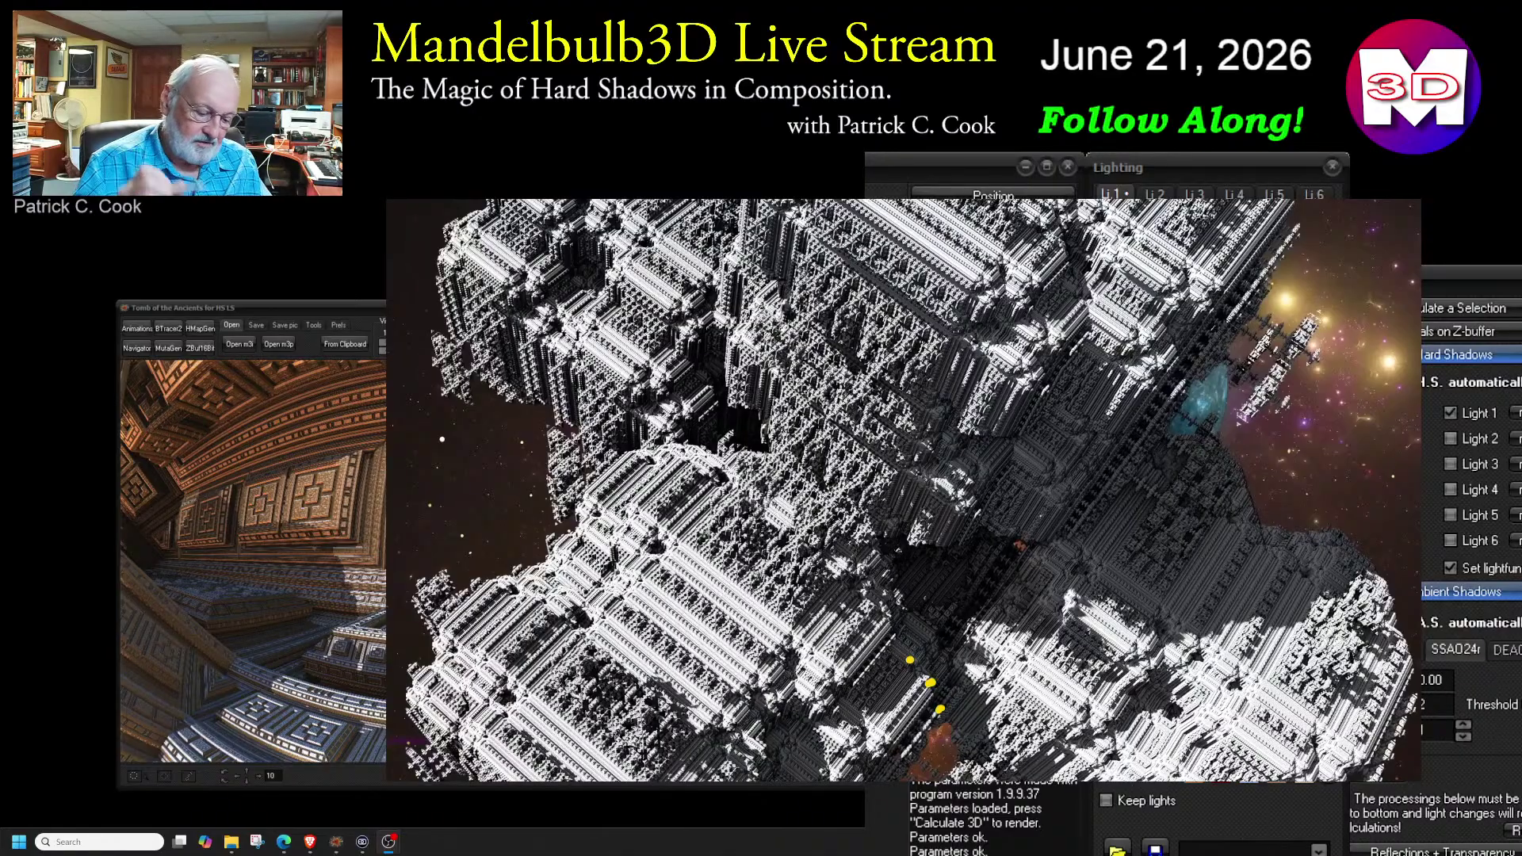
mouse_move(1093, 632)
mouse_down()
mouse_move(1213, 555)
mouse_move(1118, 628)
mouse_up()
mouse_move(1110, 549)
mouse_down()
mouse_move(1174, 571)
mouse_move(1193, 599)
mouse_up()
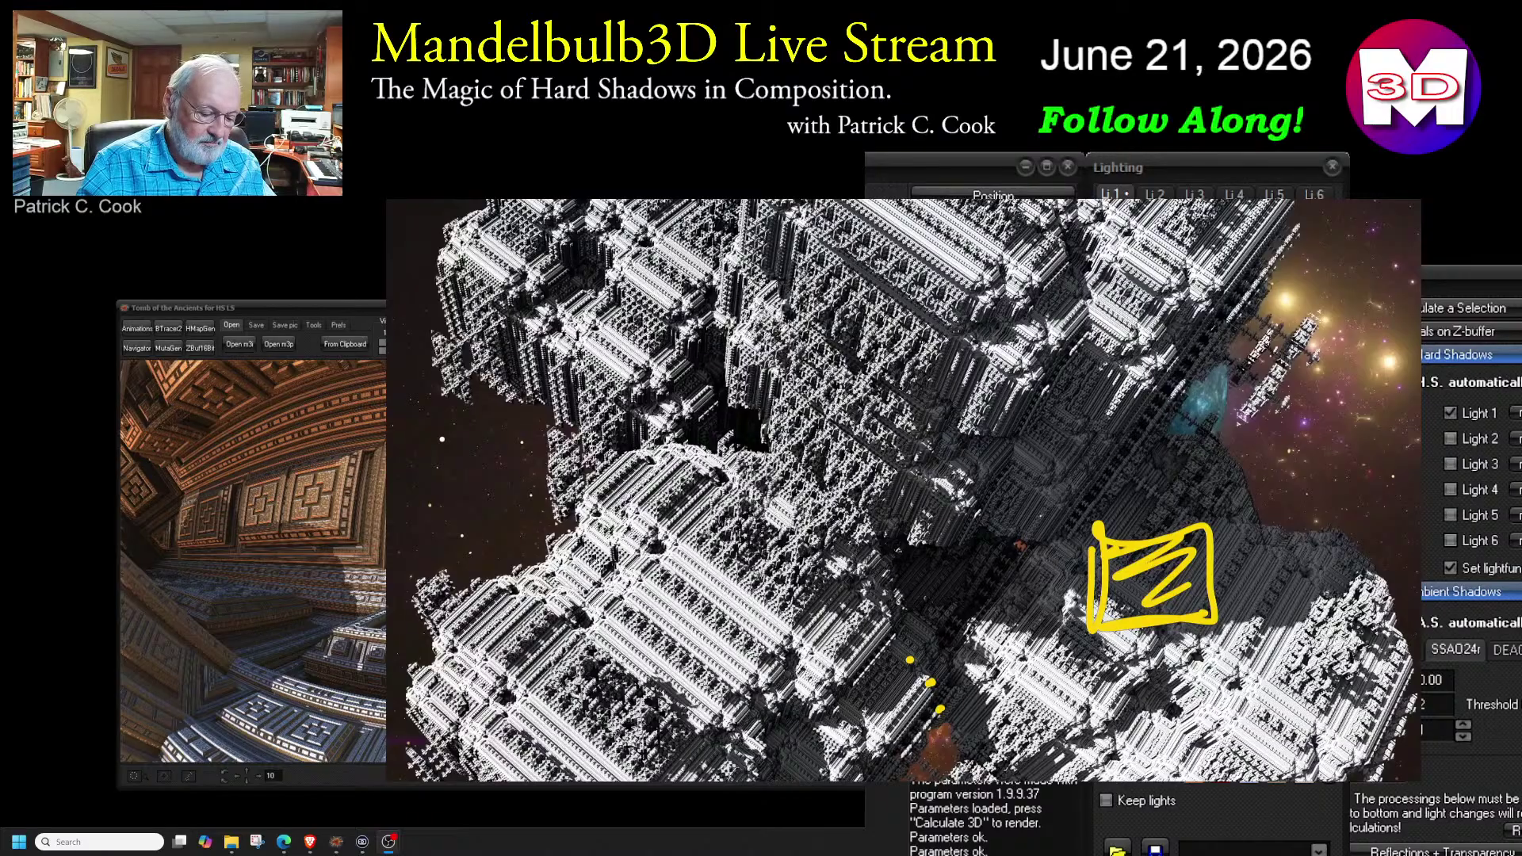
mouse_move(1061, 648)
mouse_down()
mouse_move(1045, 509)
mouse_move(1275, 630)
mouse_move(1086, 663)
mouse_up()
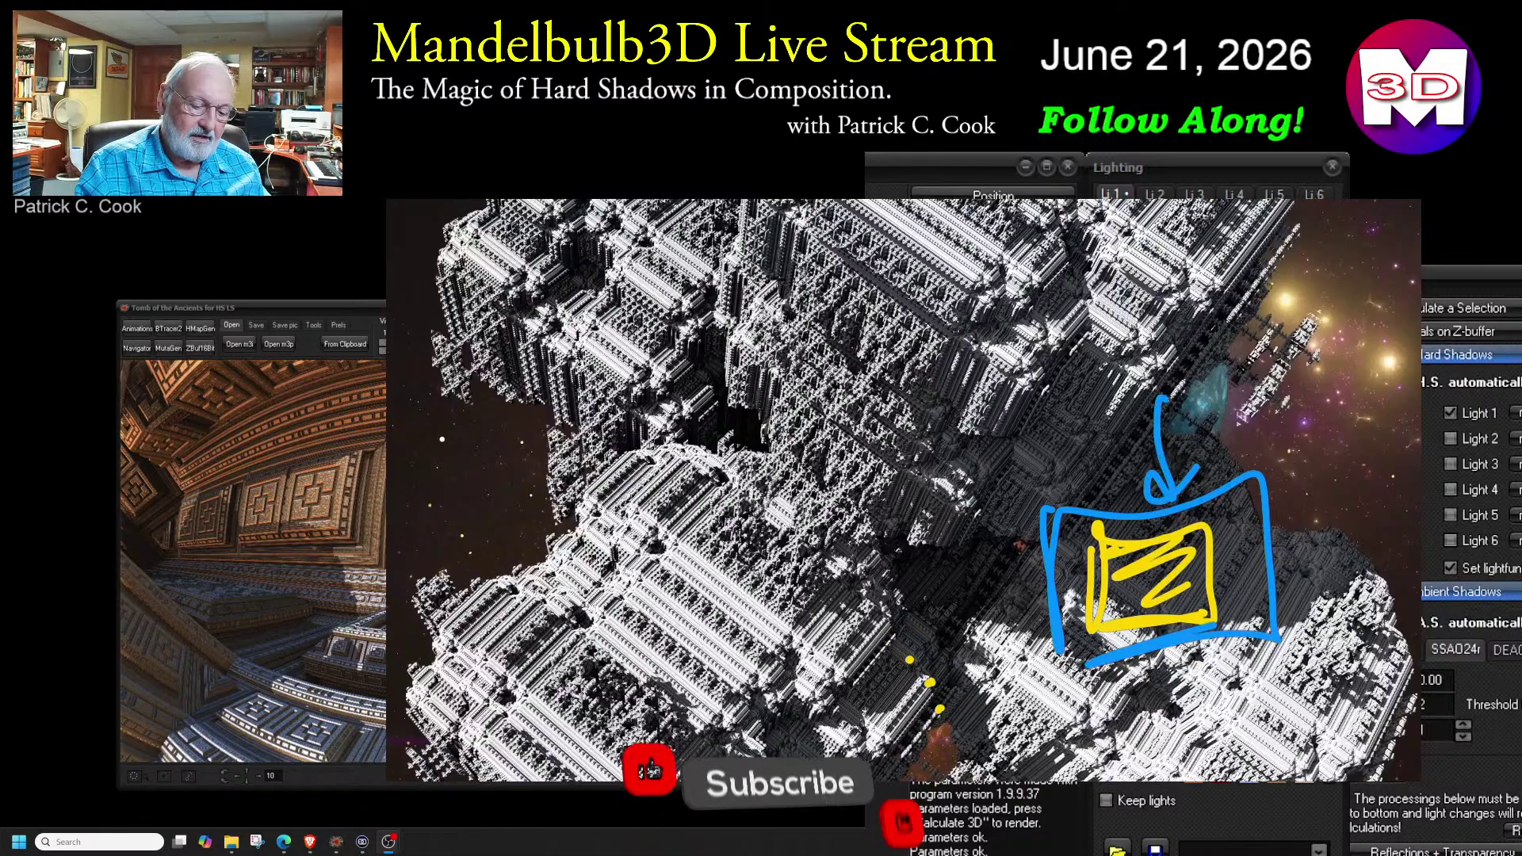
mouse_move(1090, 405)
mouse_down()
mouse_move(1159, 357)
mouse_move(1159, 498)
mouse_up()
mouse_move(1181, 309)
mouse_down()
mouse_move(1241, 360)
mouse_move(1252, 325)
mouse_up()
drag(1185, 313, 1296, 274)
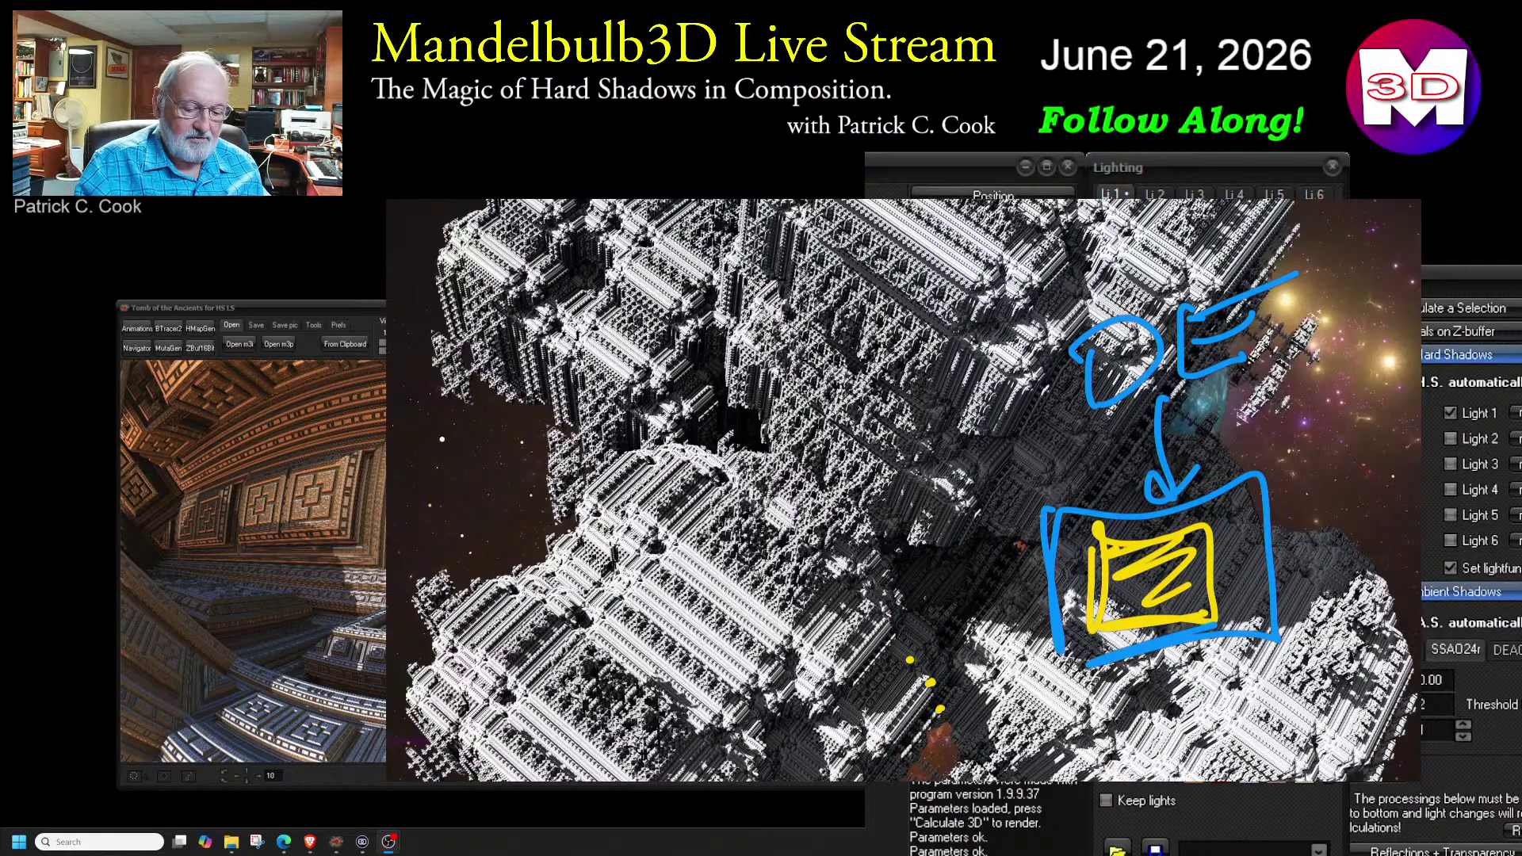
key(e)
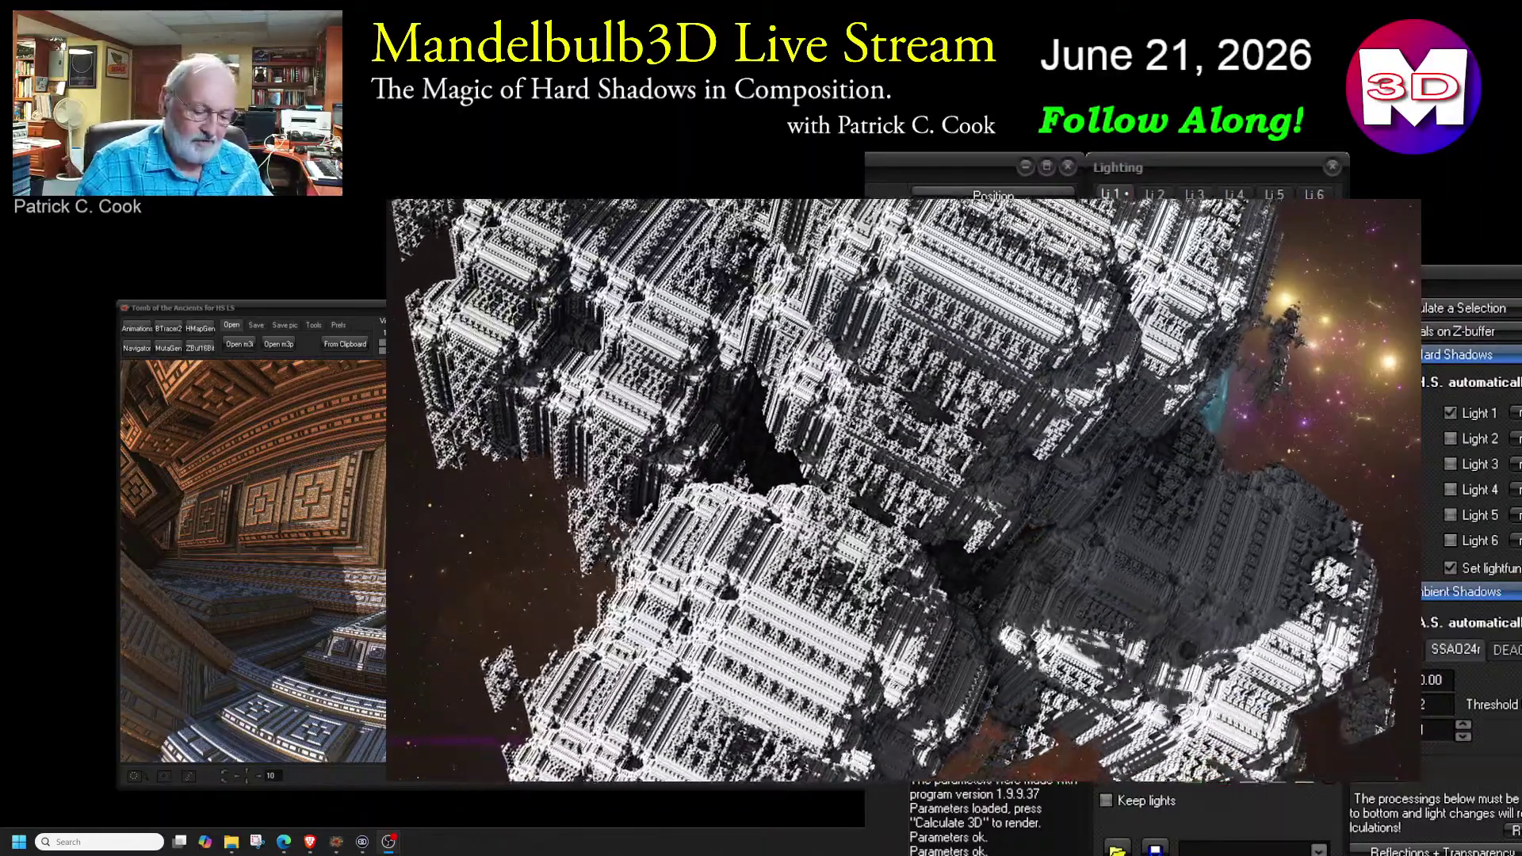
- Draw a blue curve along the moving shadow's edge and circle the dark gap between the structures, erasing each mark
mouse_move(1375, 574)
mouse_down()
mouse_move(1173, 682)
mouse_move(1126, 680)
mouse_move(1064, 643)
mouse_up()
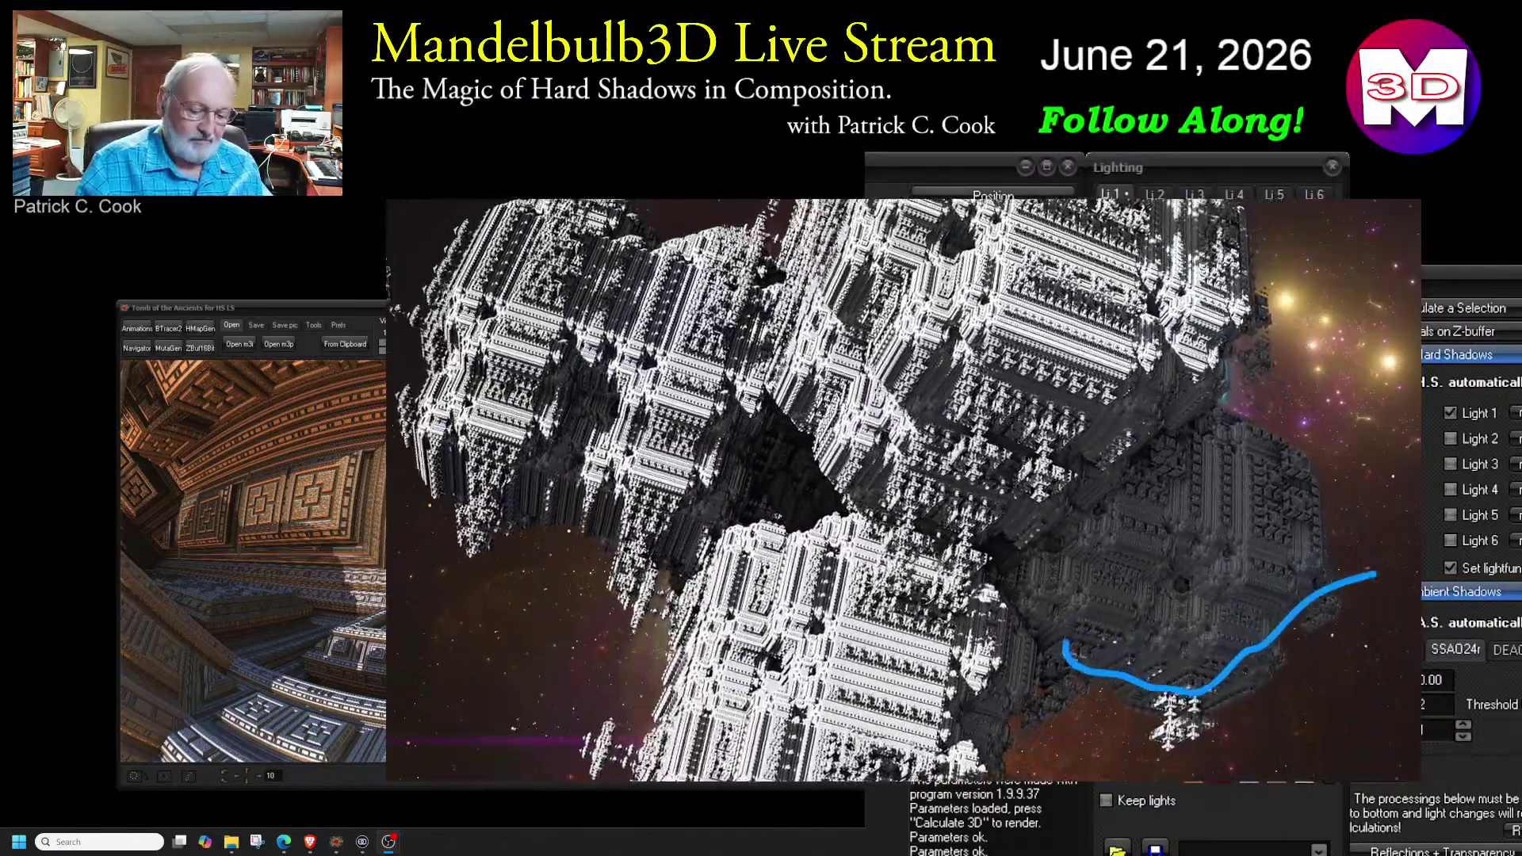
key(e)
drag(759, 523, 757, 551)
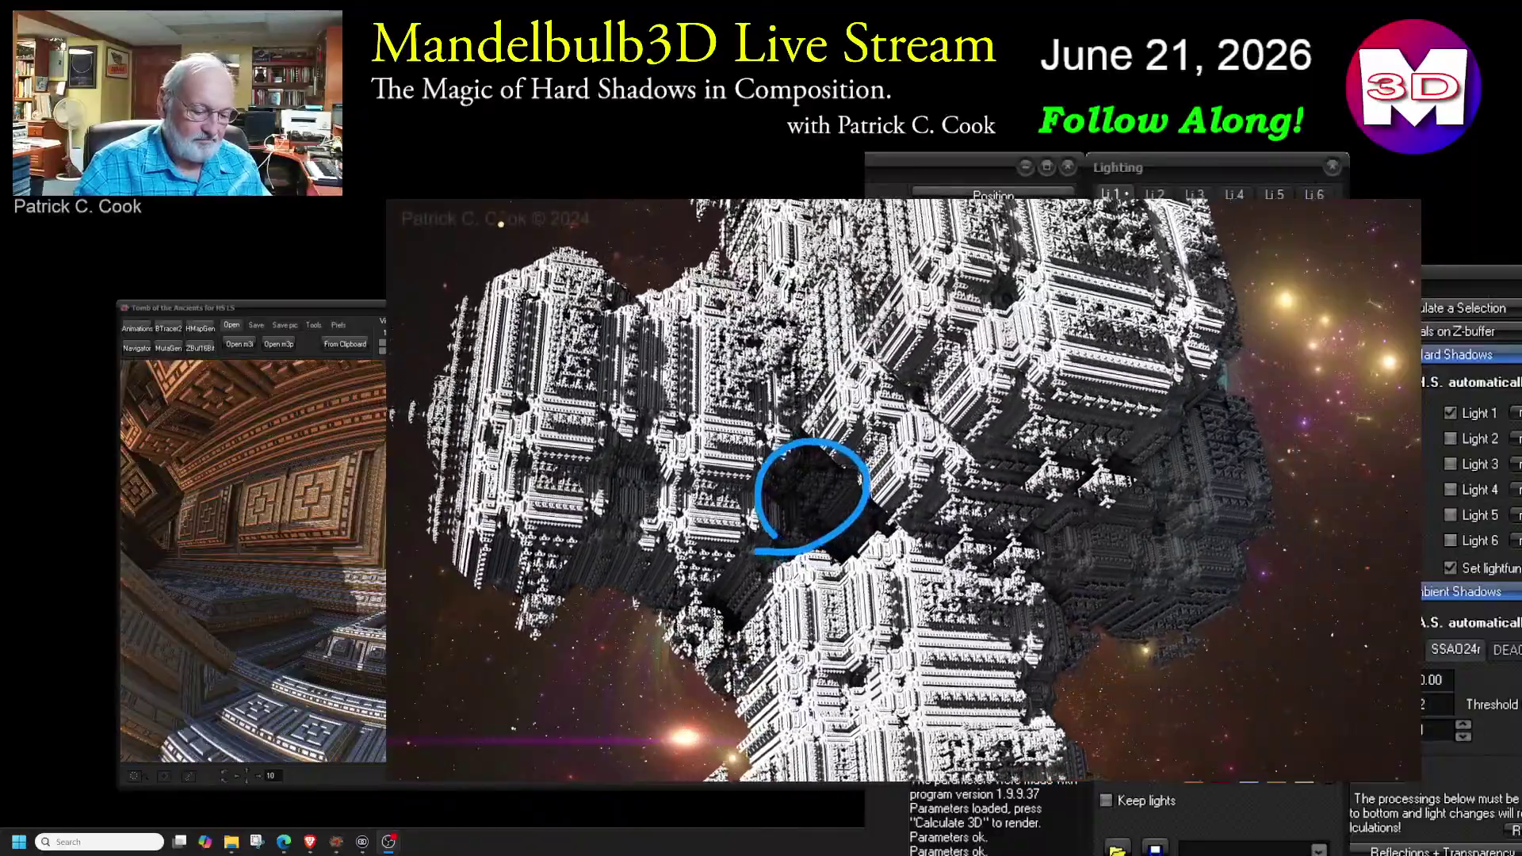
key(e)
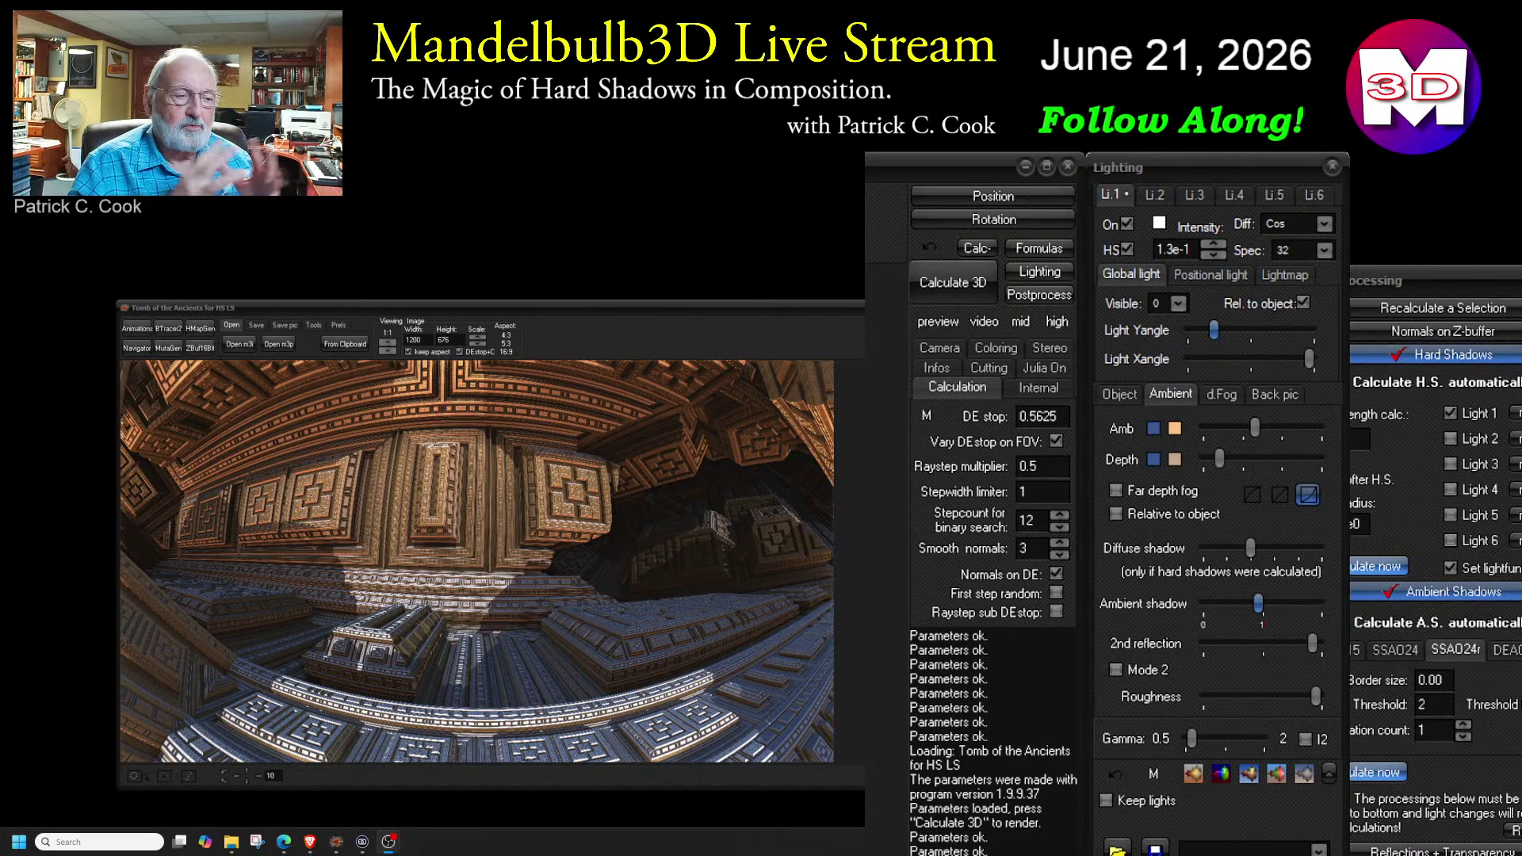
- Bring the Post processing window into full view, and compare the Lighting settings of Light 2 and Light 1
drag(1443, 279, 1346, 337)
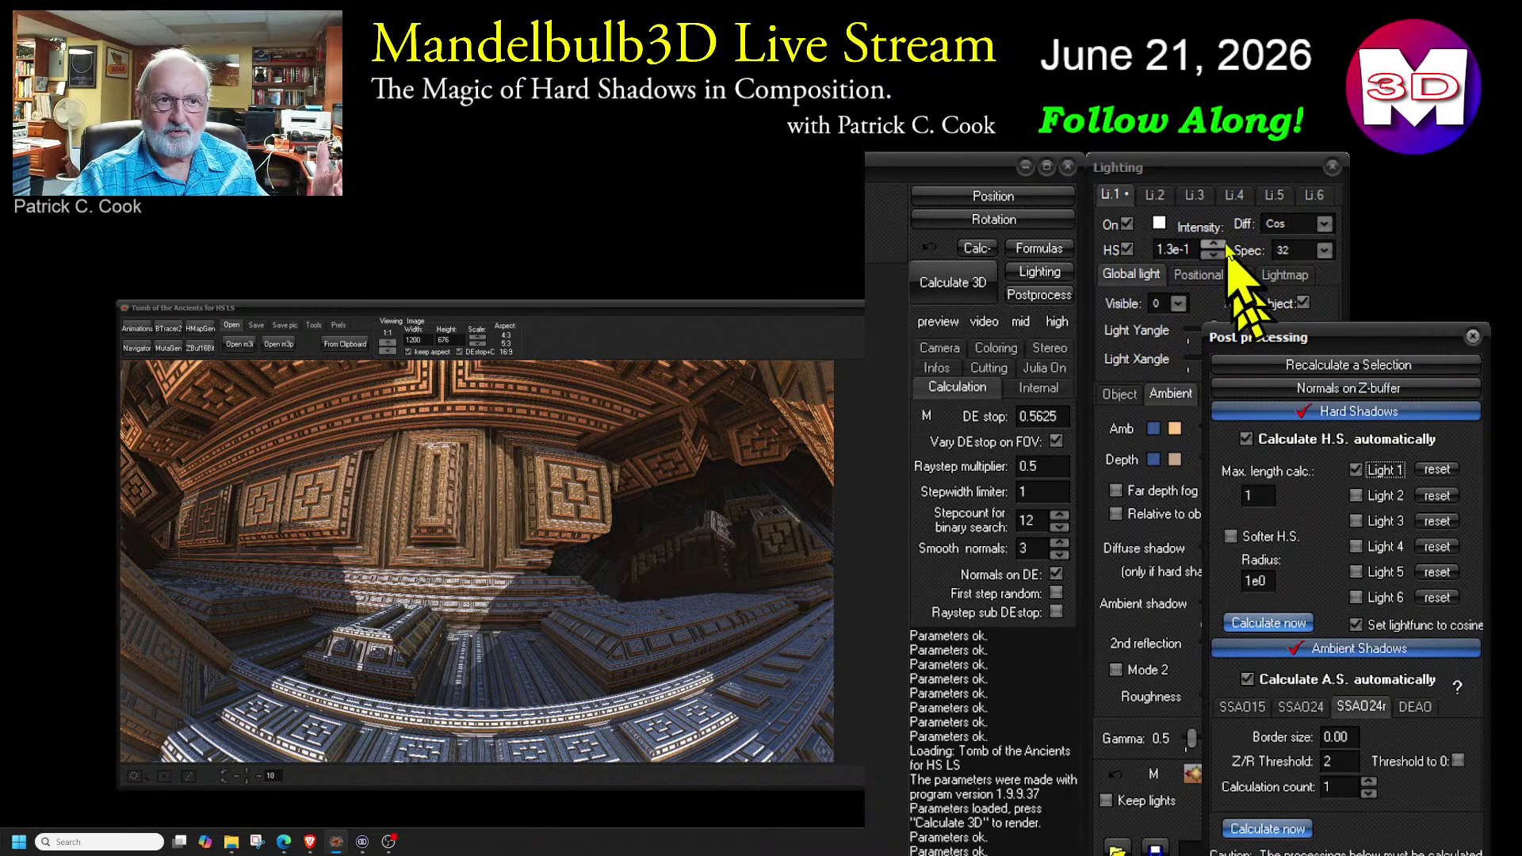
click(1213, 173)
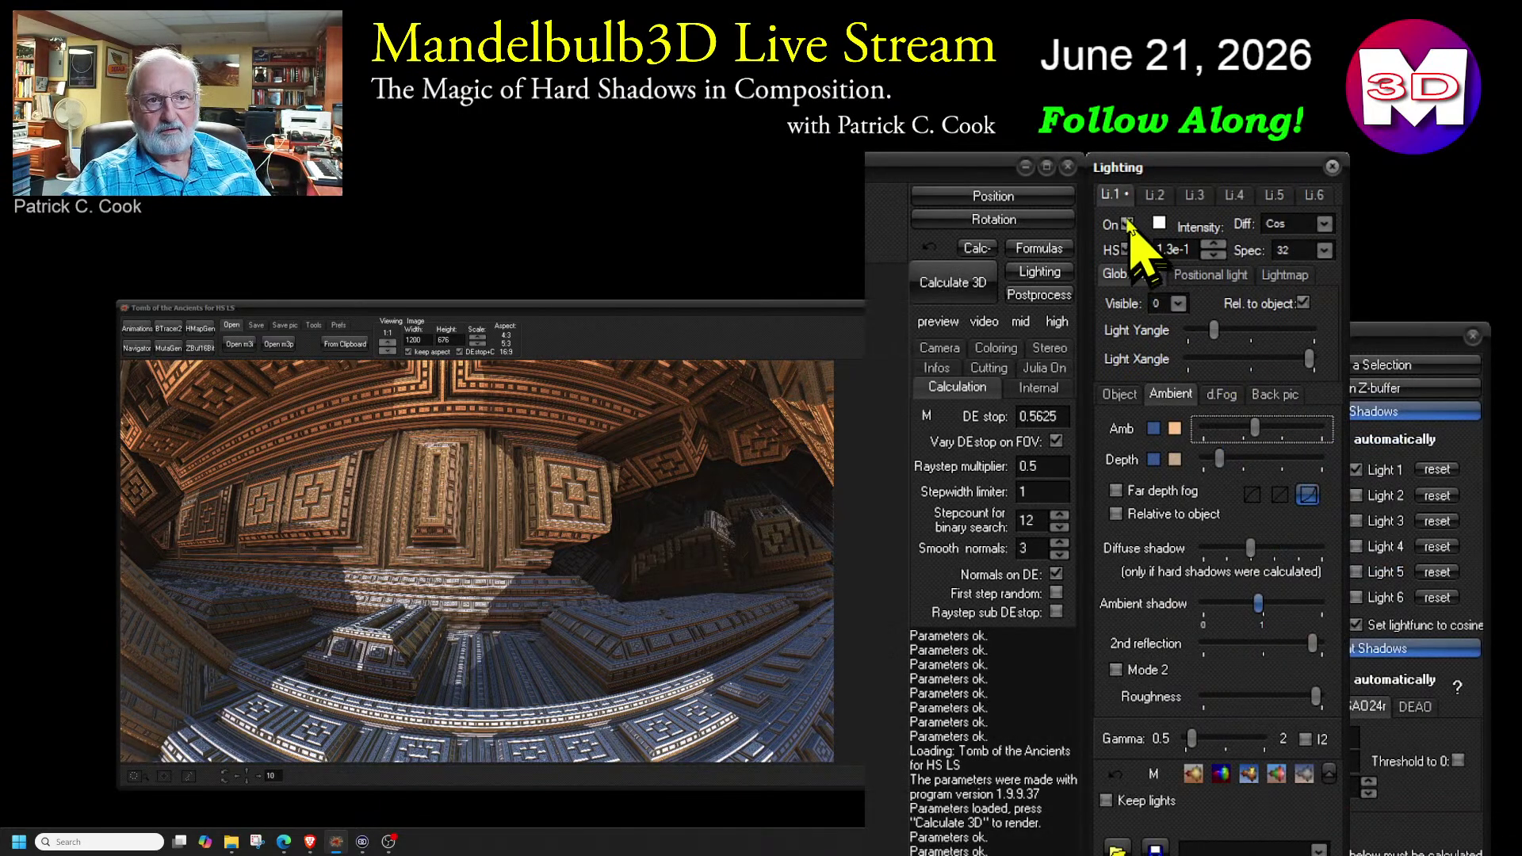
click(1155, 195)
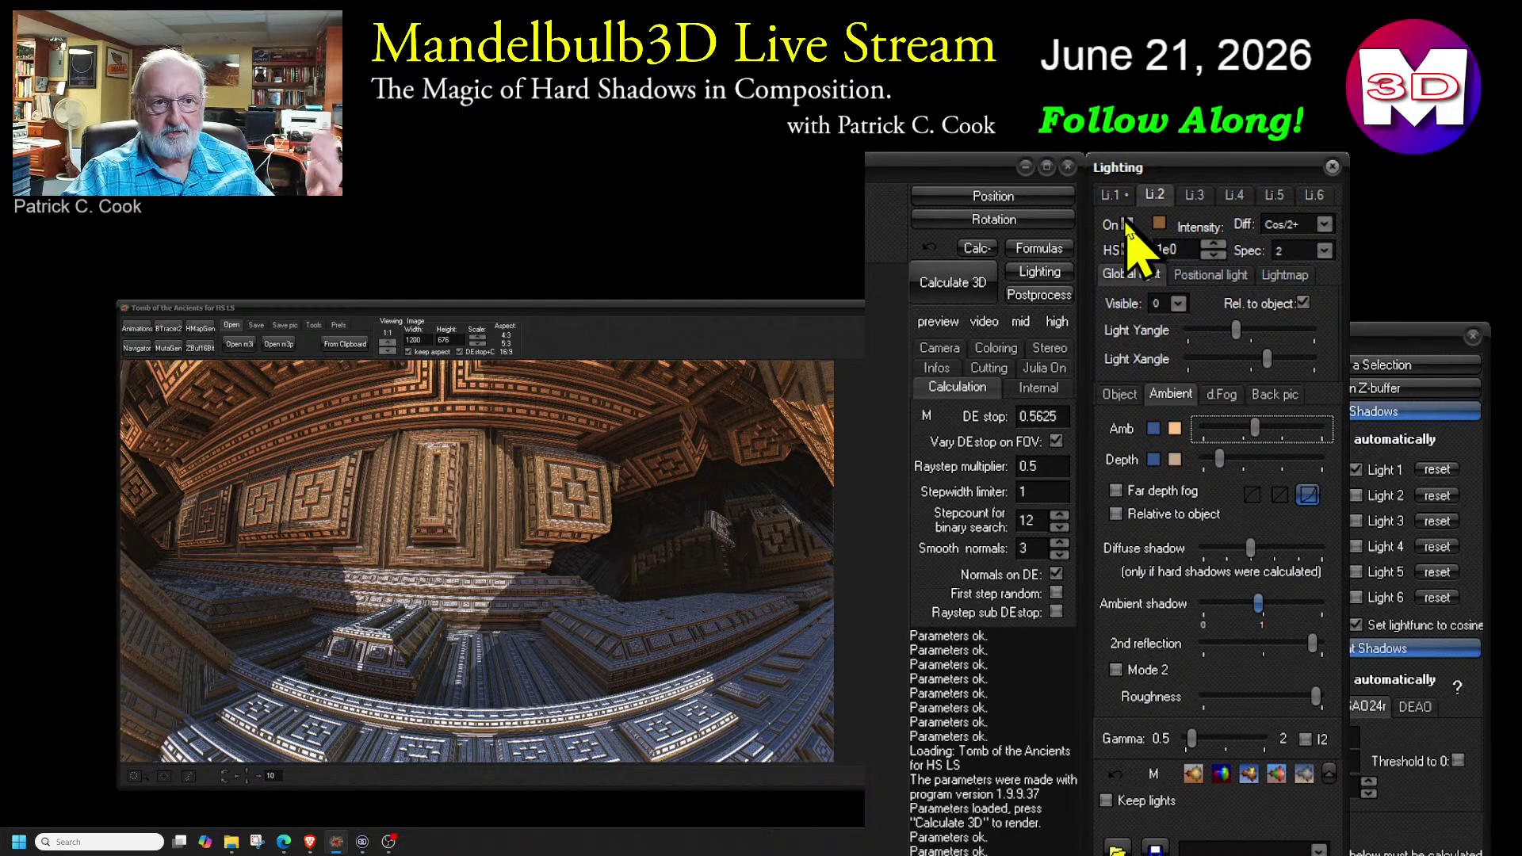
click(1113, 195)
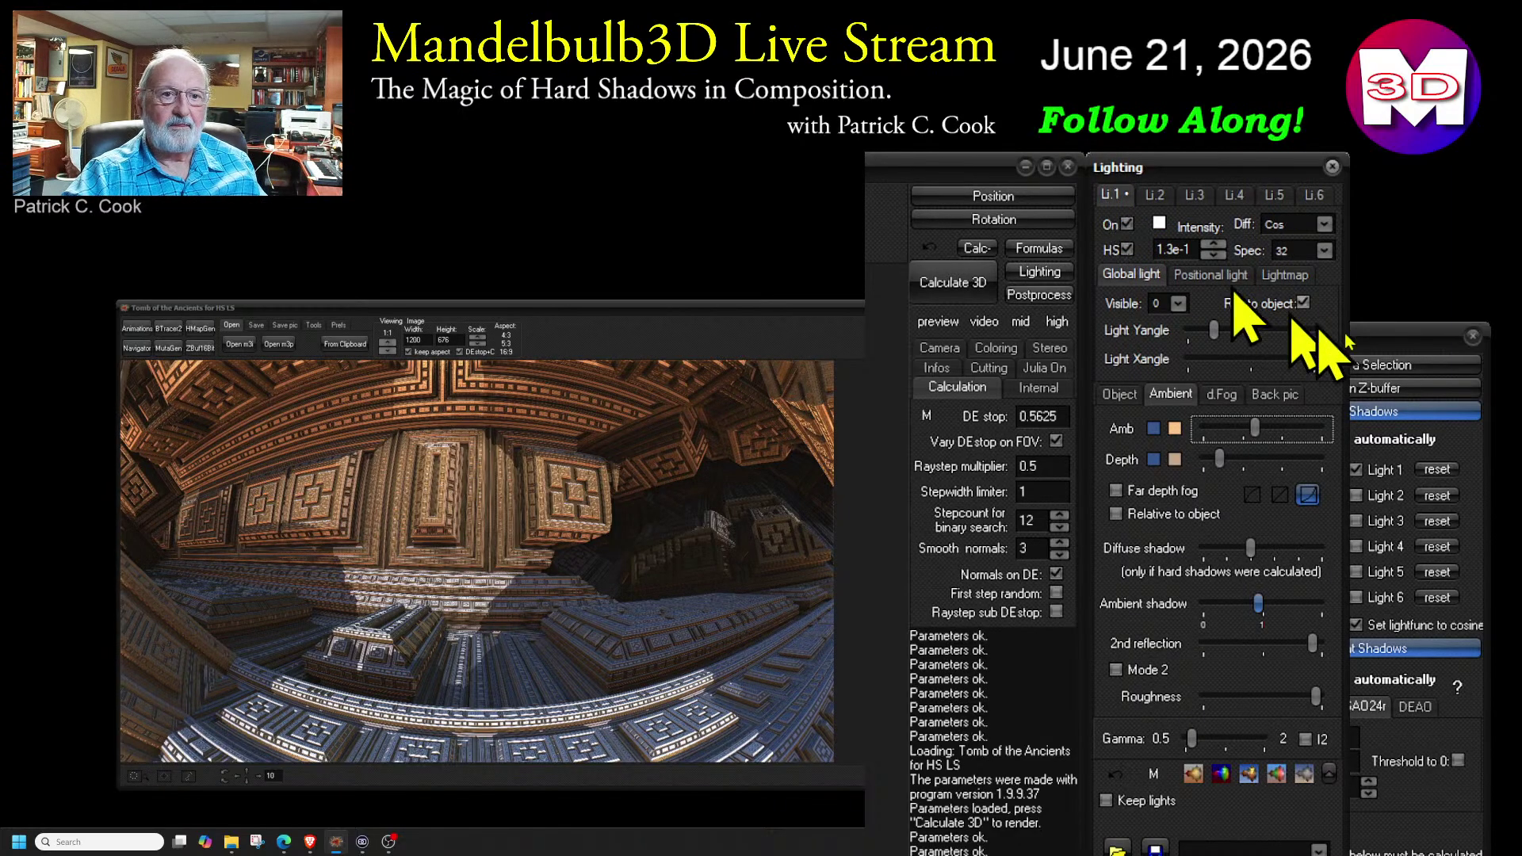
- Reposition the Post processing window over the Lighting window and collapse its Ambient Shadows section
click(1386, 335)
drag(1386, 335, 1398, 276)
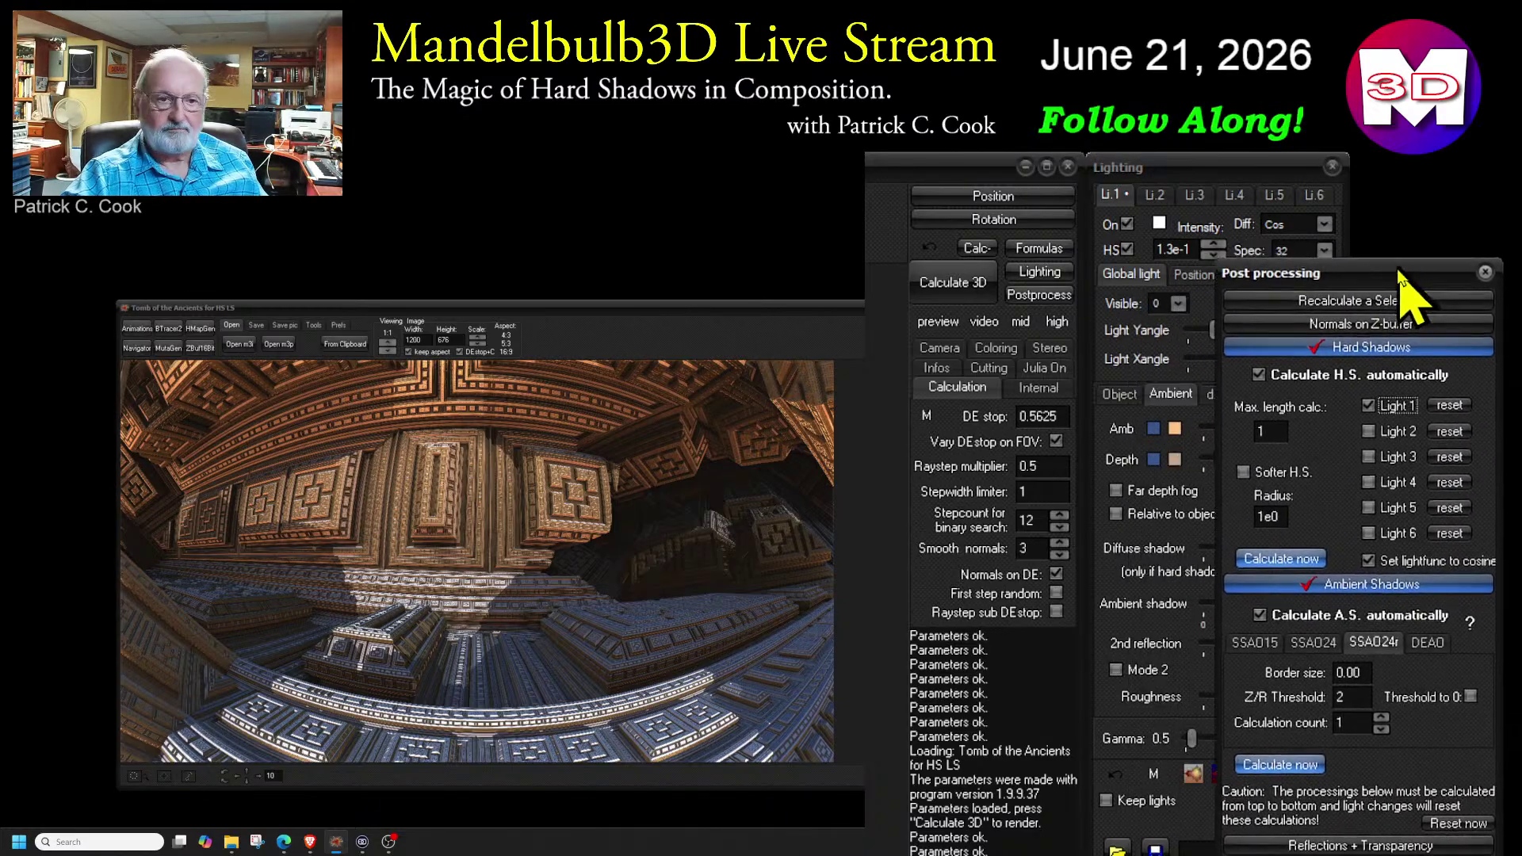
click(1372, 591)
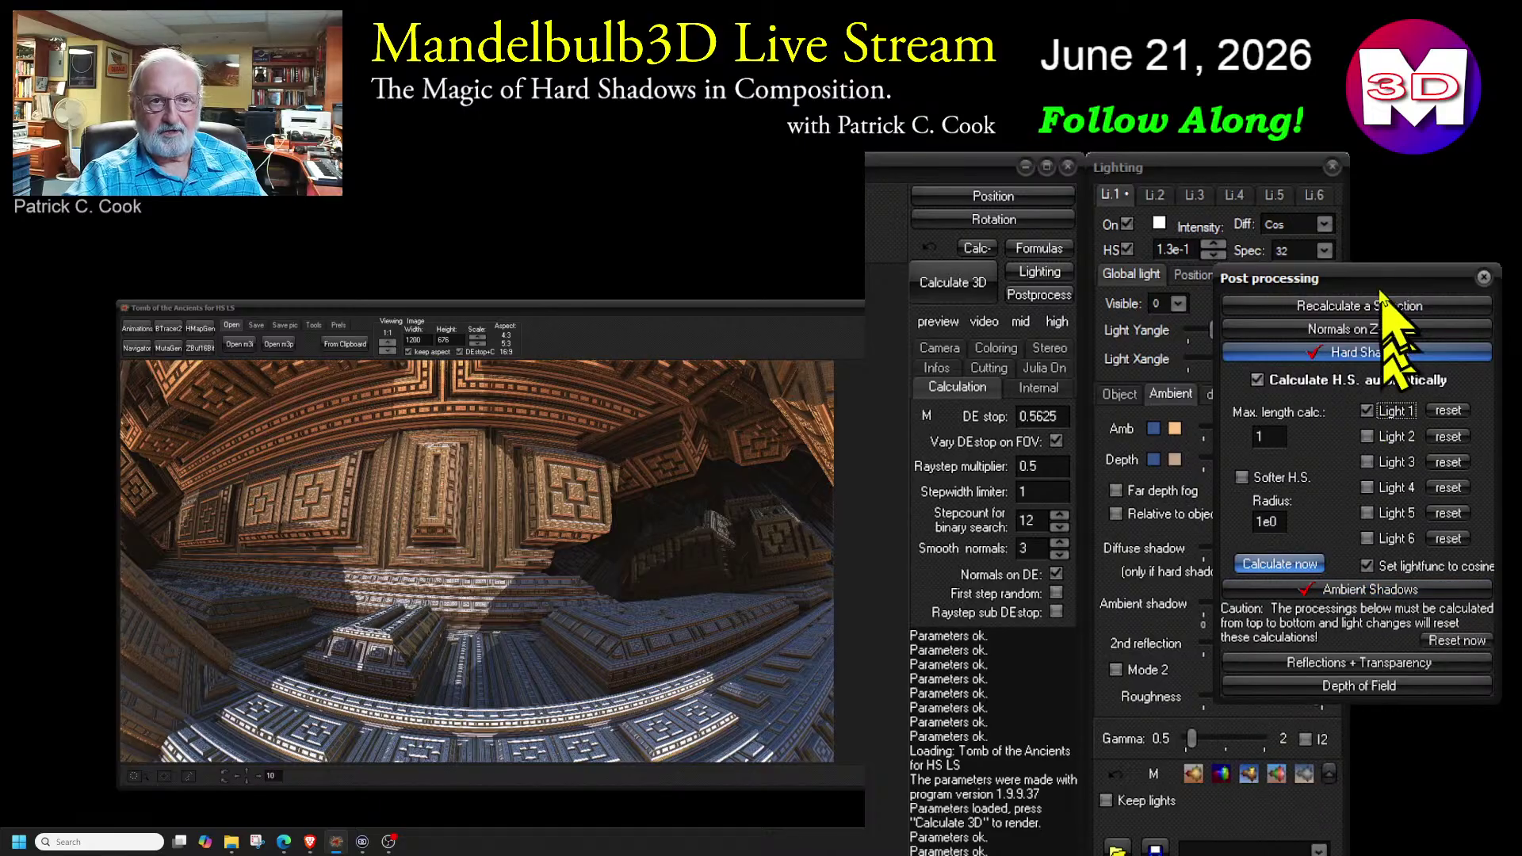
drag(1384, 289, 1398, 333)
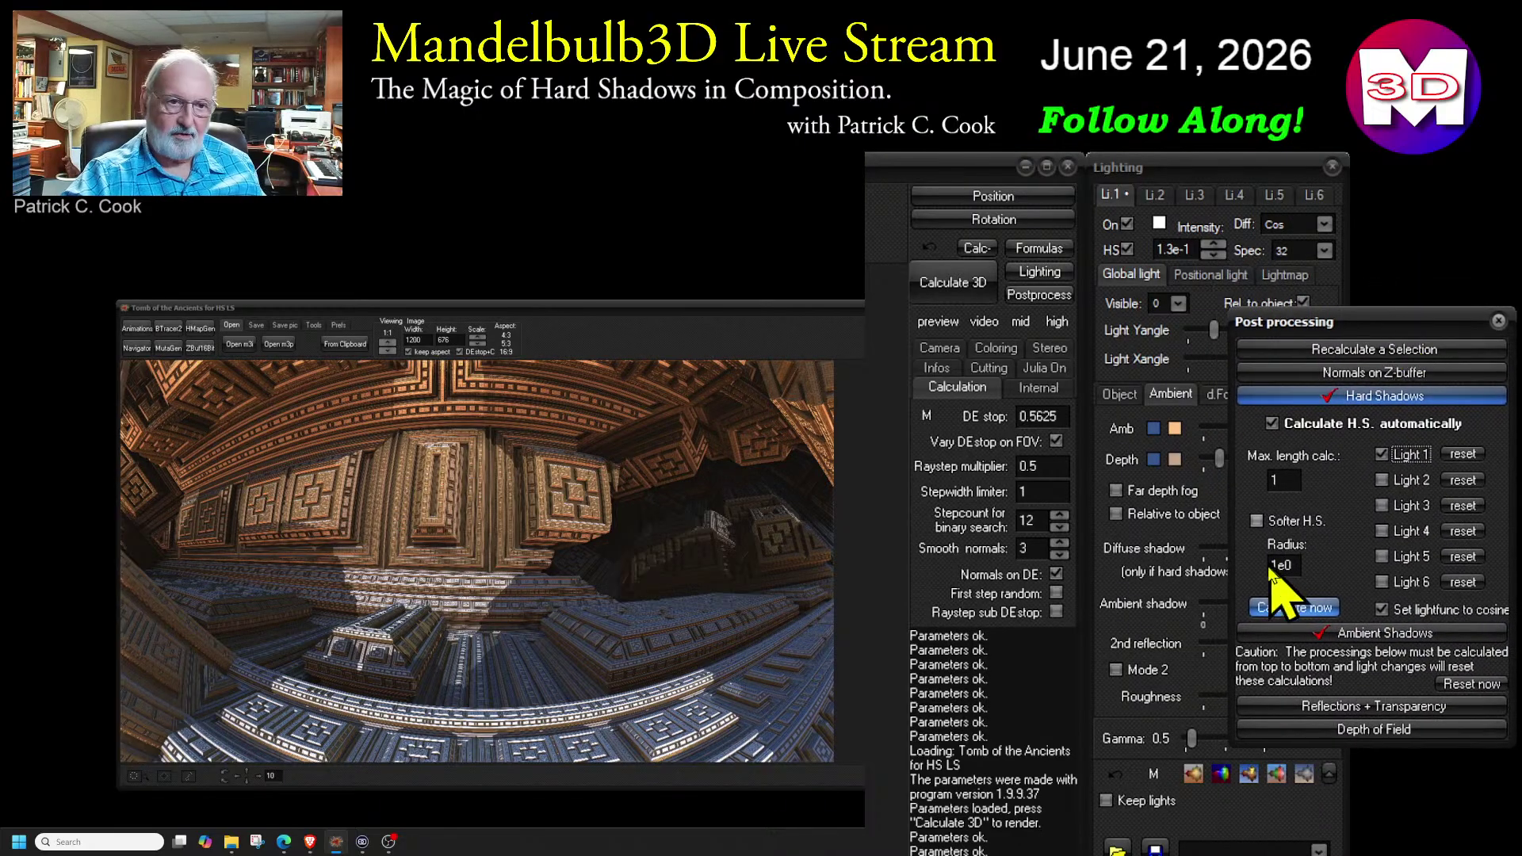
- Review the Light 1 option and maximum length calculation under Hard Shadows, relating them to the shadow in the render
click(1382, 454)
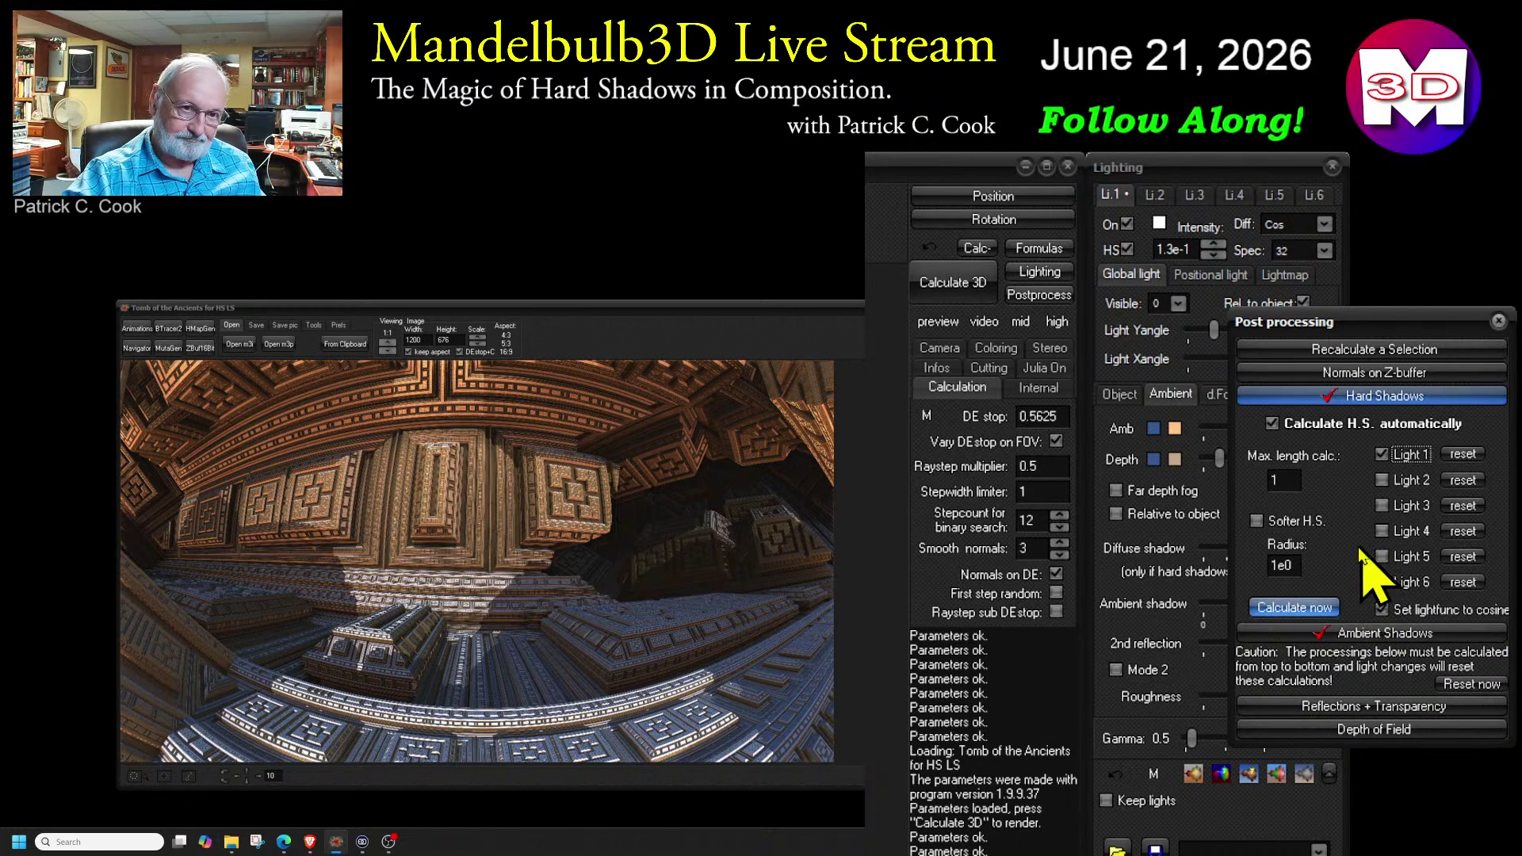
click(1269, 482)
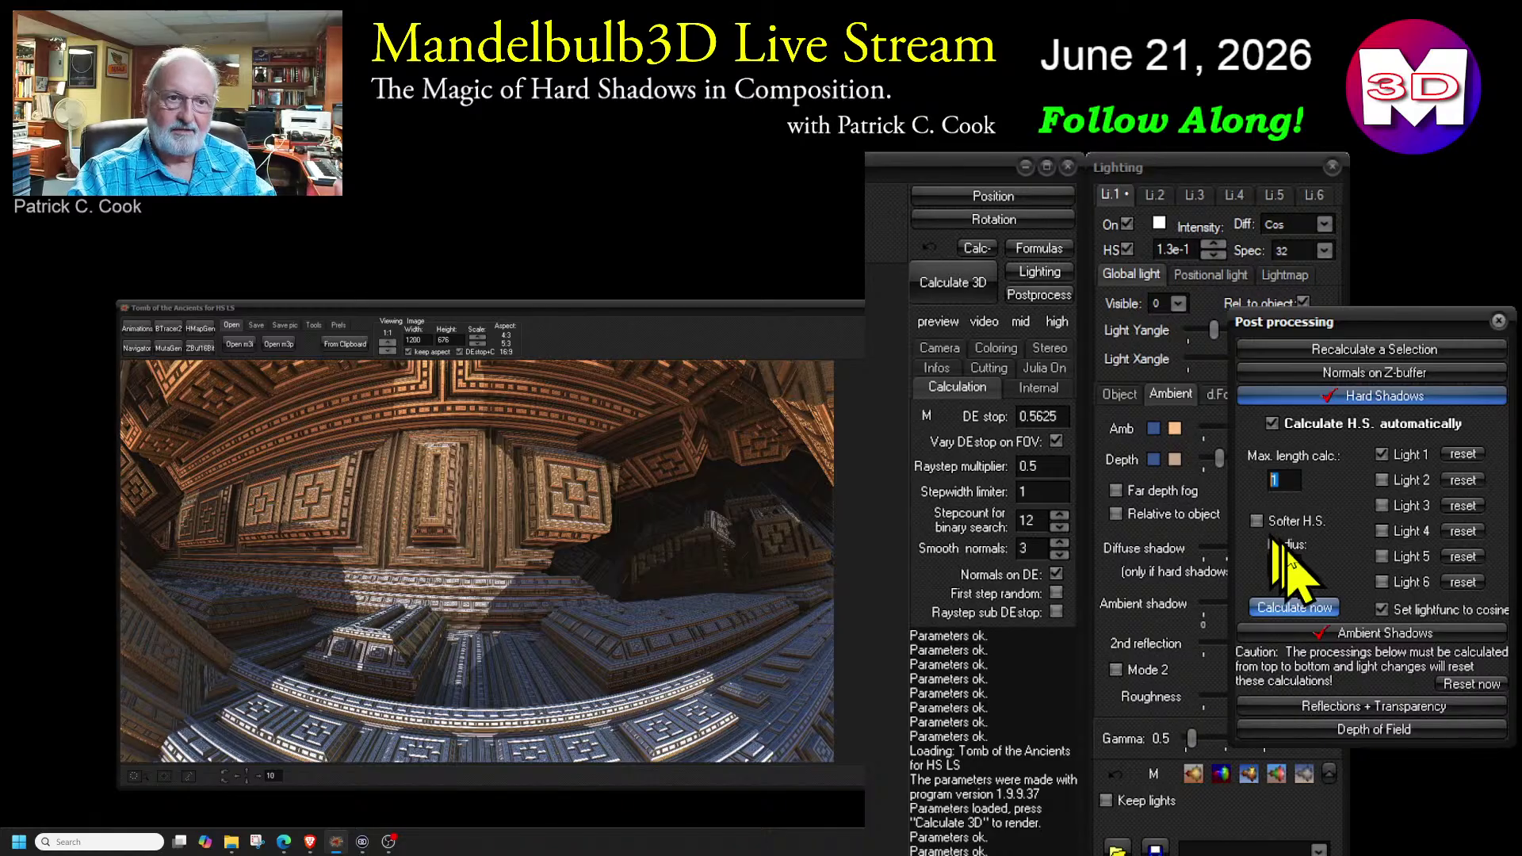
double_click(1273, 479)
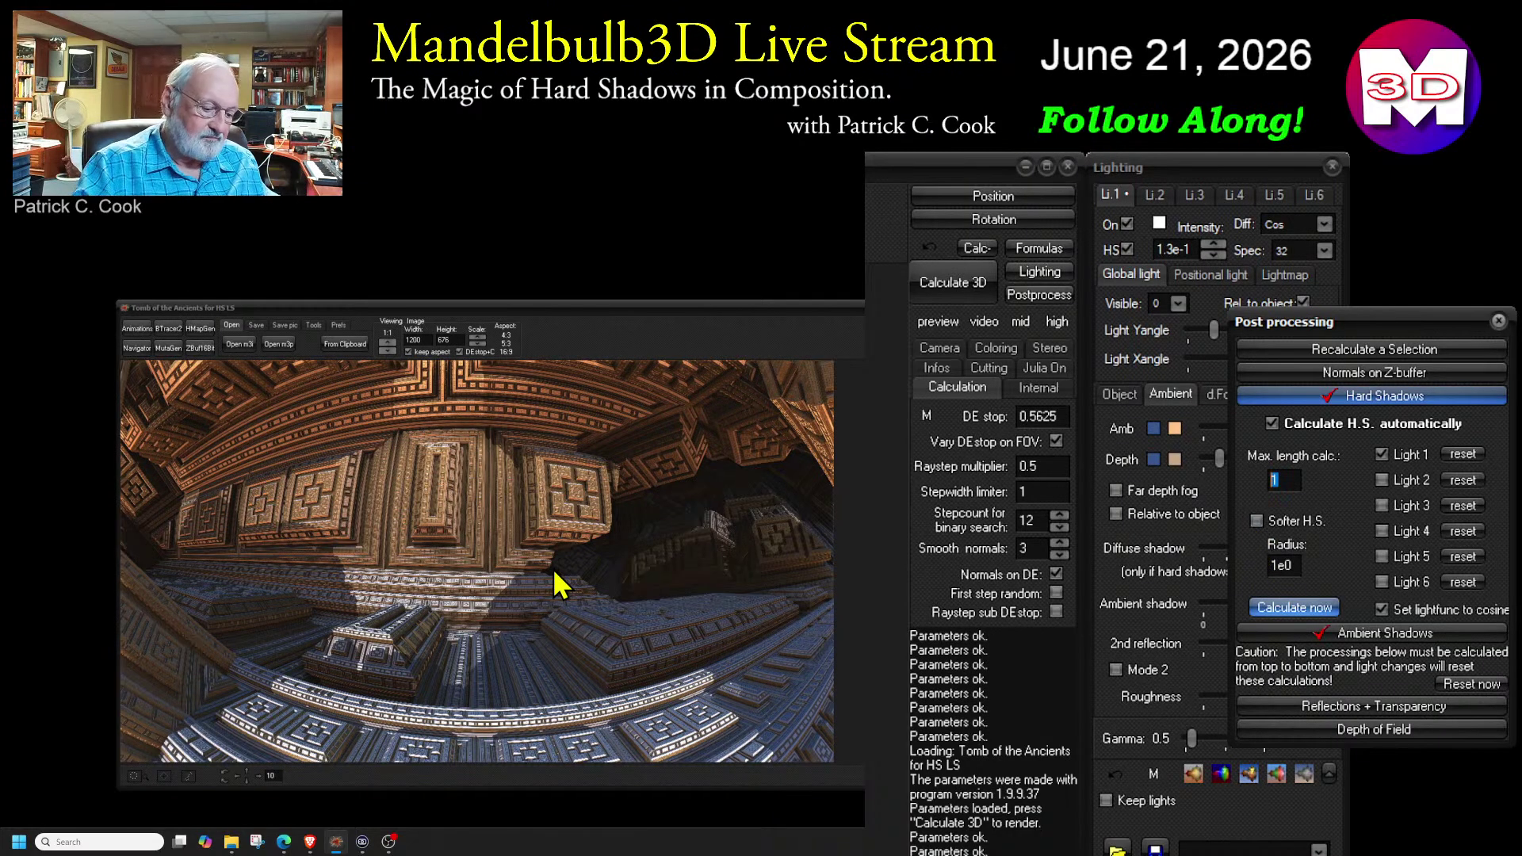
drag(476, 647, 627, 485)
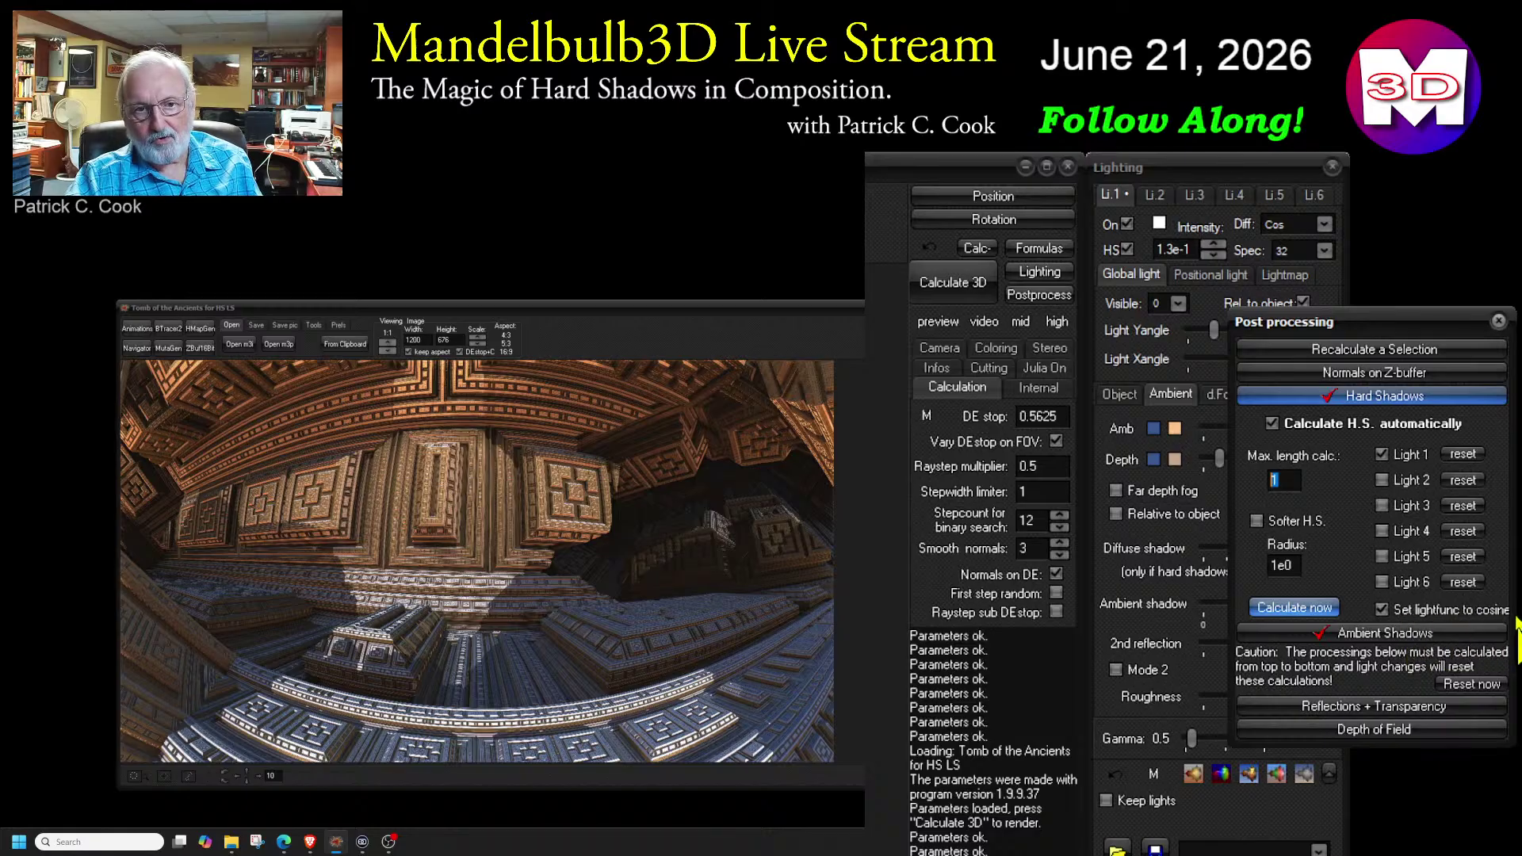
- Move the Post processing window clear of Lighting and inspect Light 1's diffuse function choices, keeping Cos
drag(1434, 323, 928, 76)
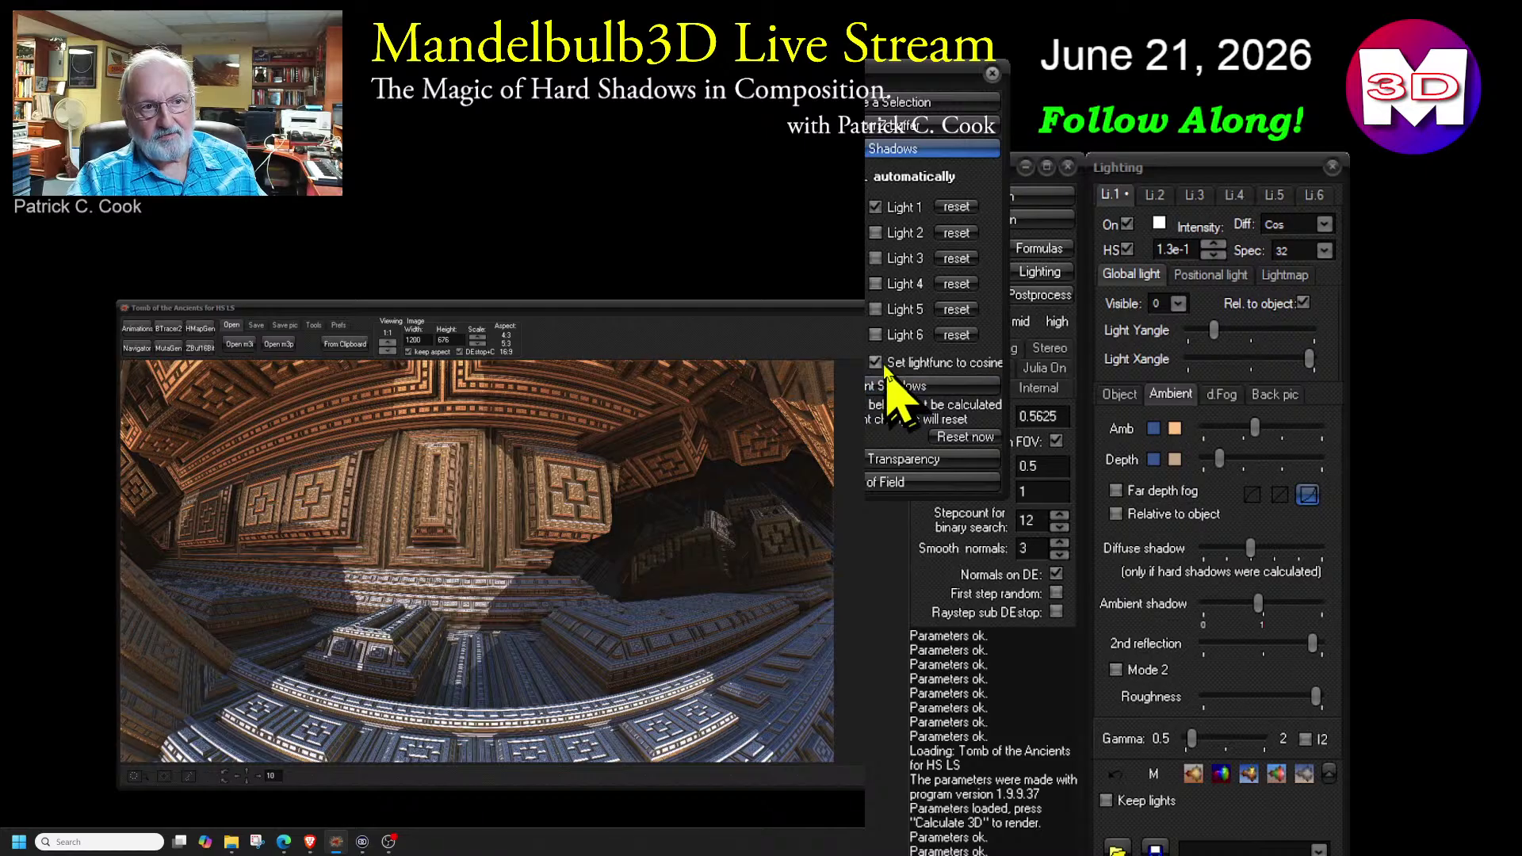
click(1324, 225)
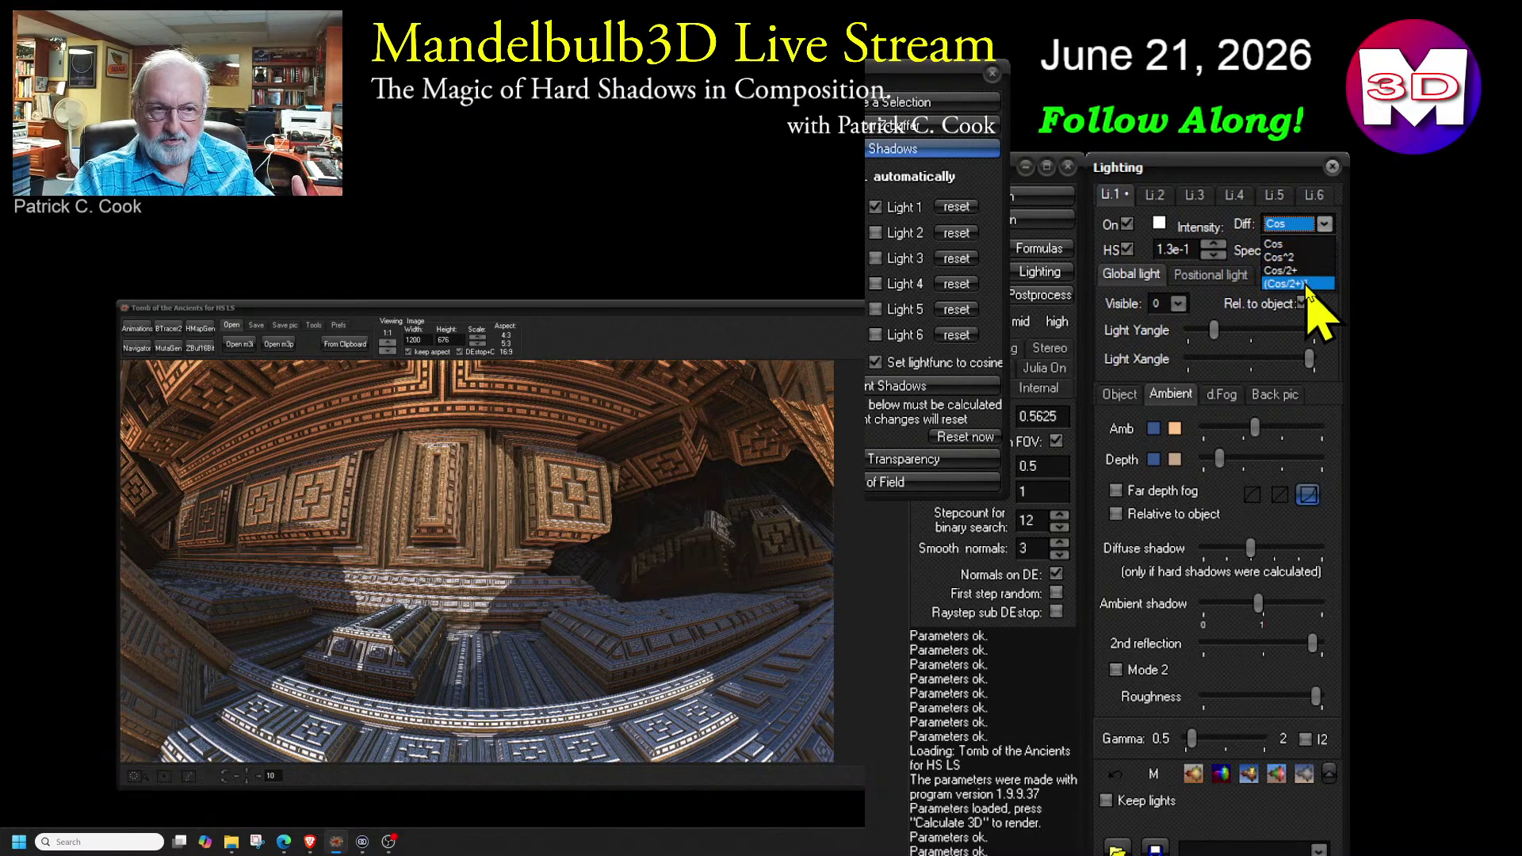
click(1063, 163)
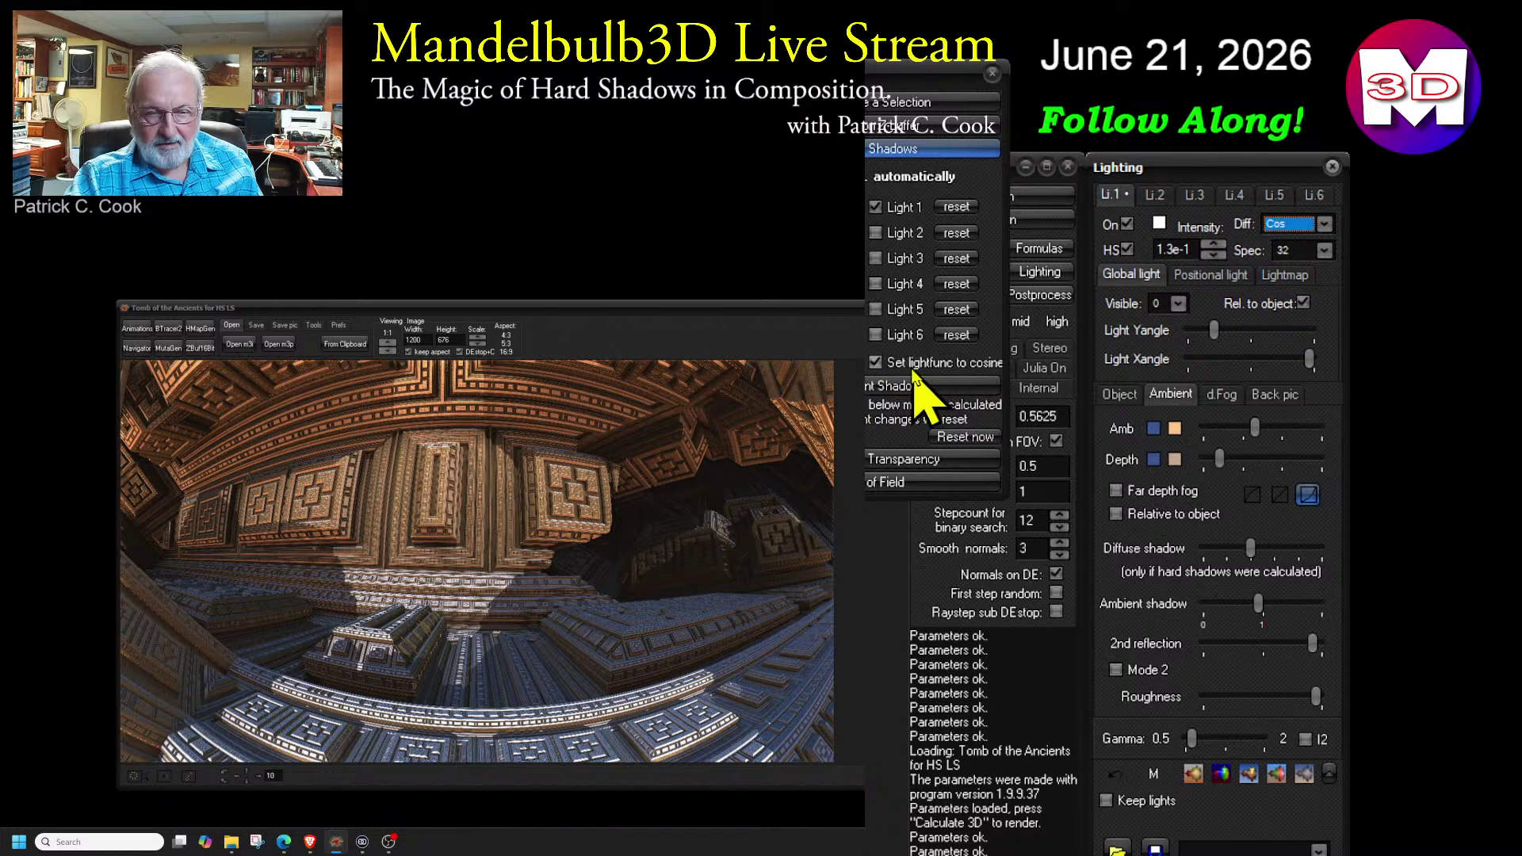
- Try Cos/2+ as Light 1's diffuse function and move the Post processing window clear of the render and diffuse setting
click(1325, 224)
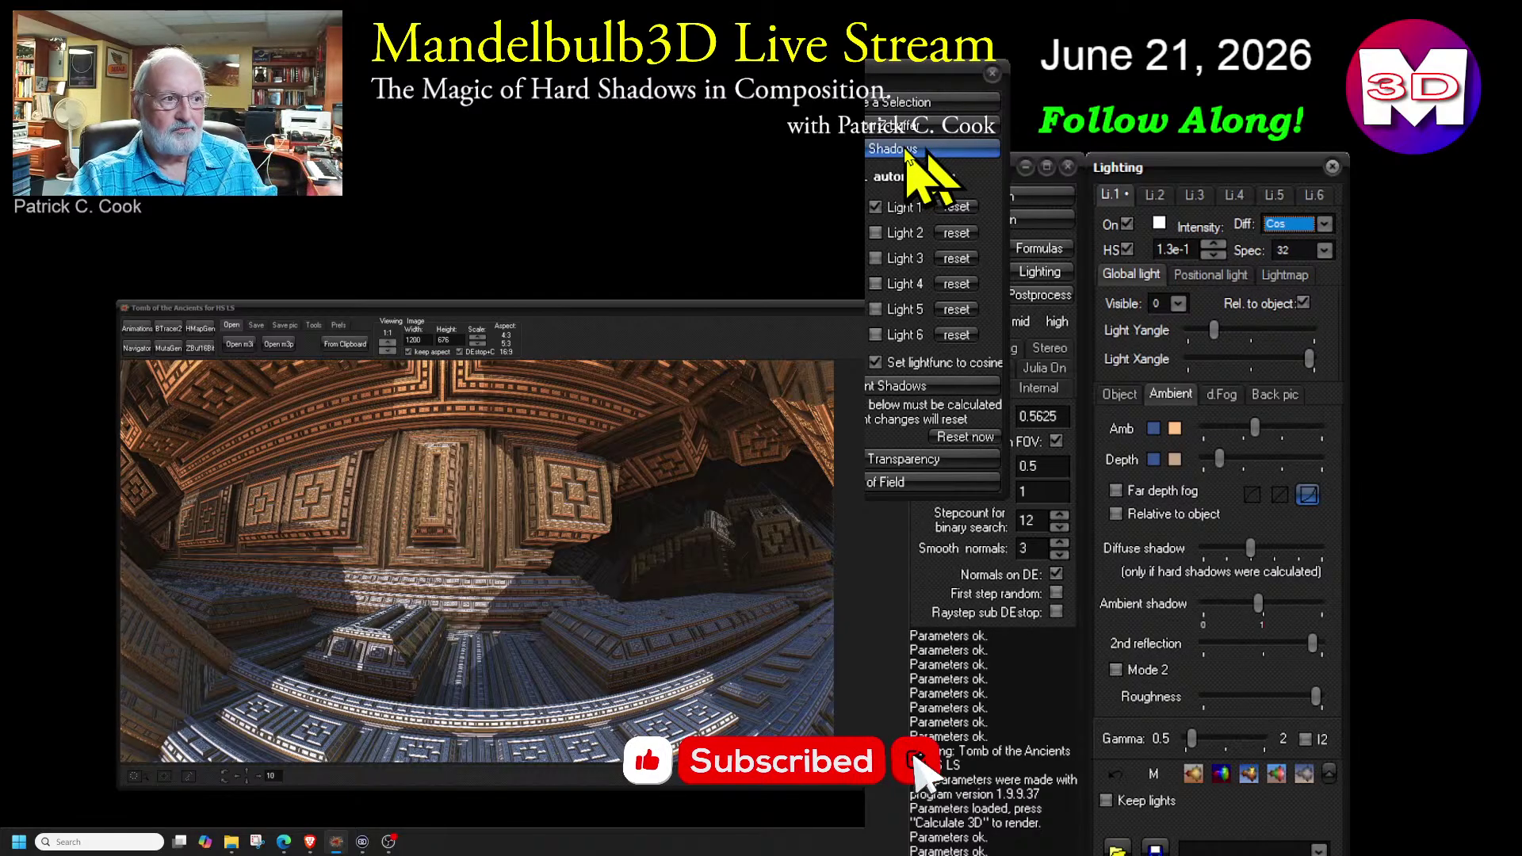
drag(886, 69, 883, 74)
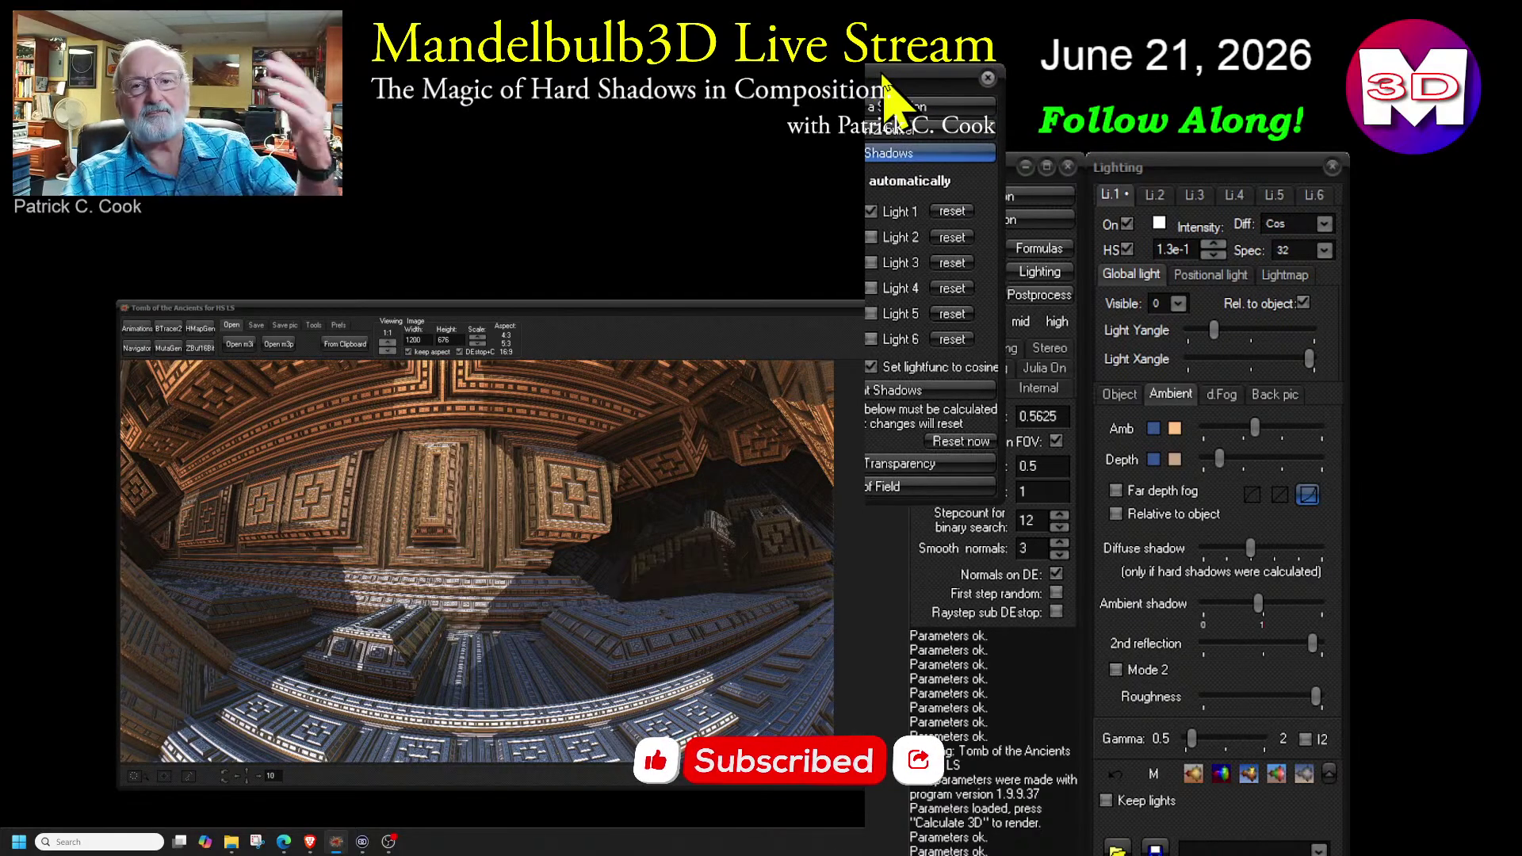
drag(882, 74, 890, 77)
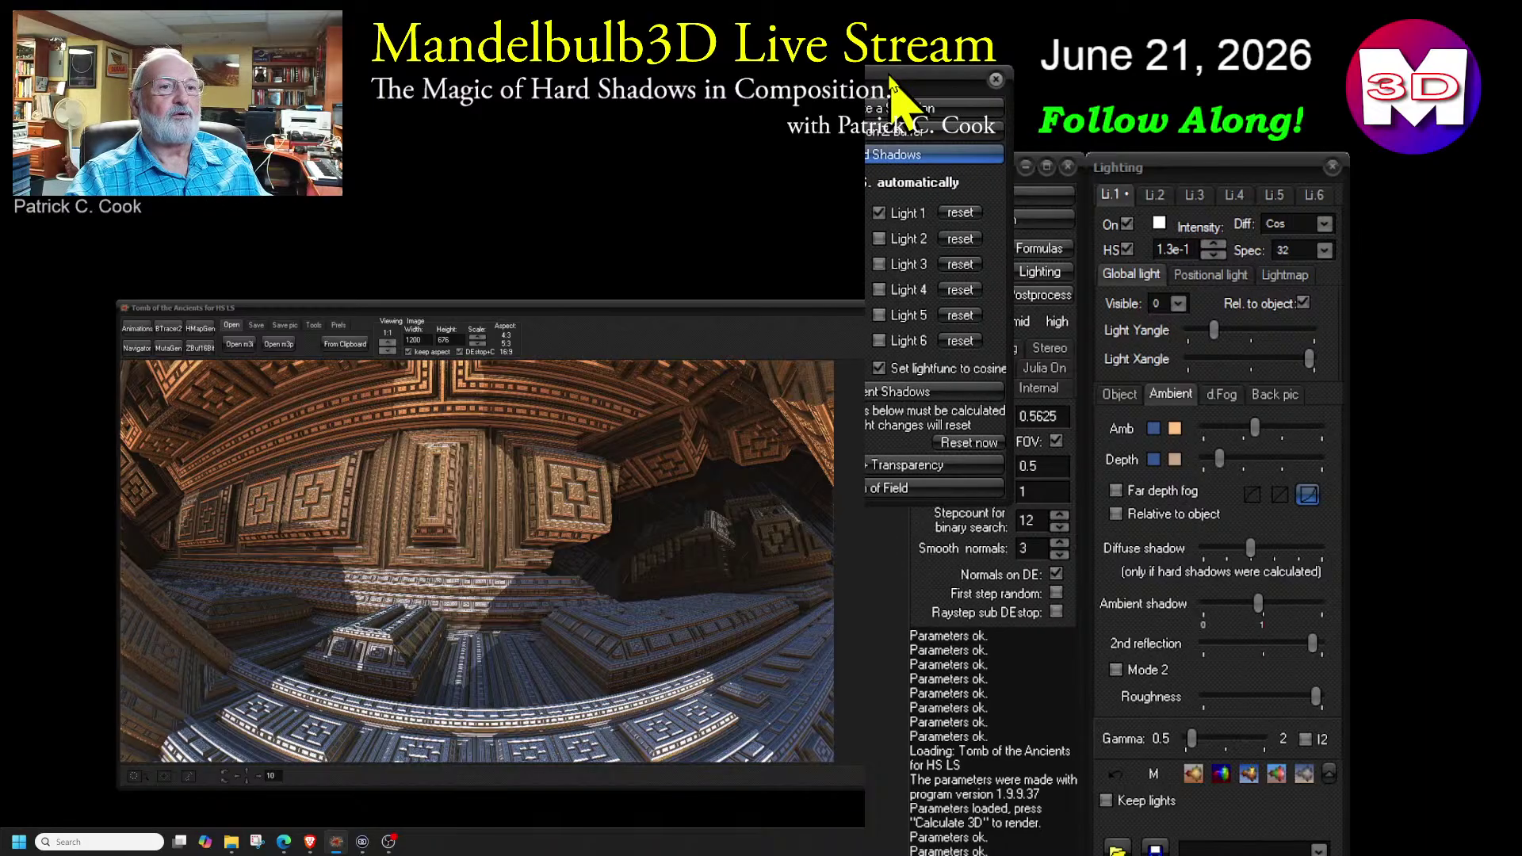
click(1324, 225)
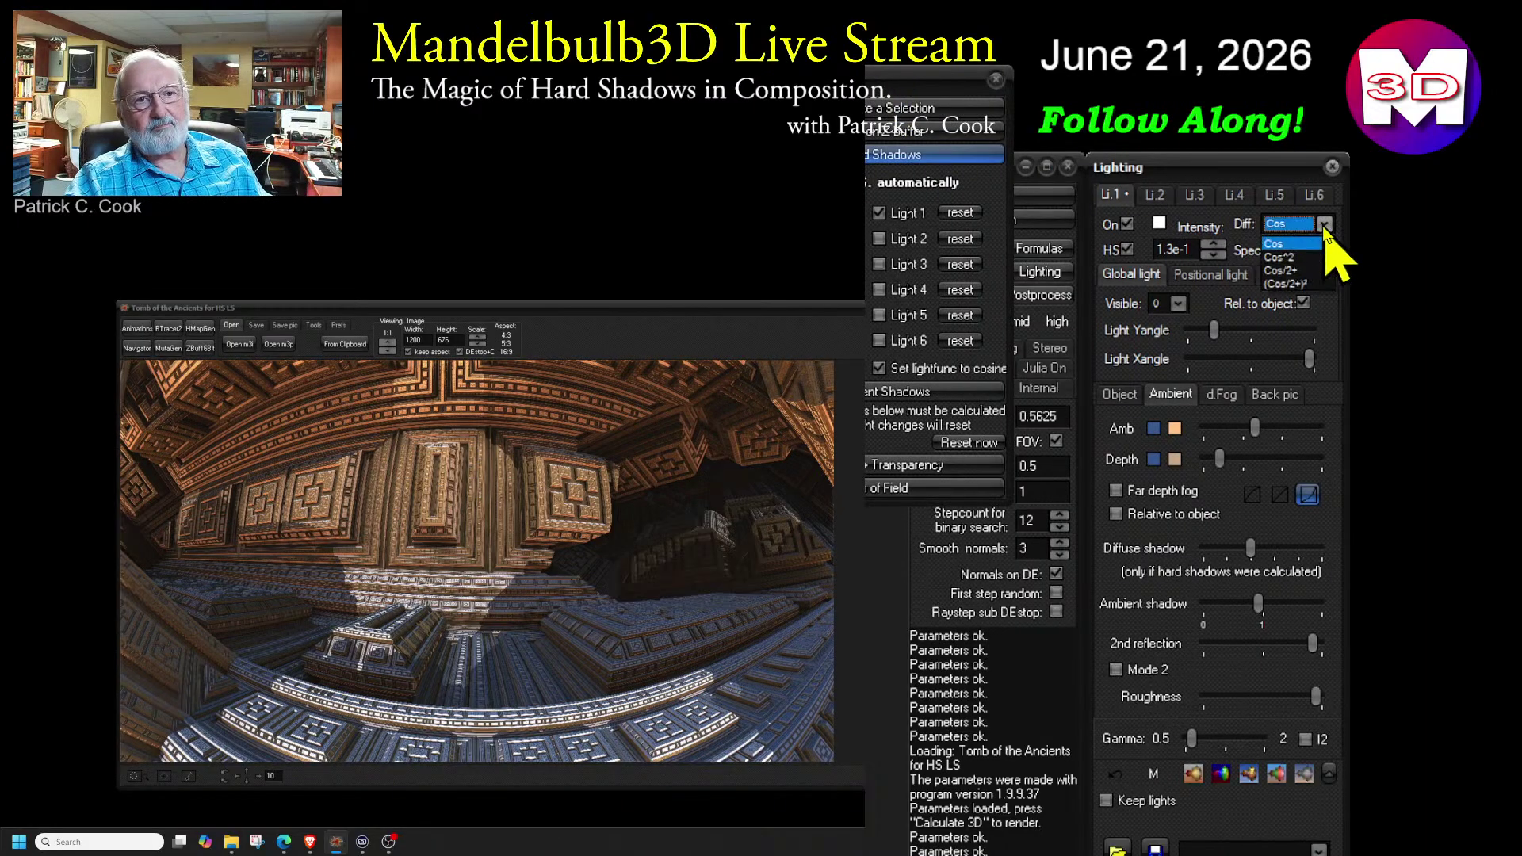
click(1298, 271)
drag(919, 82, 1475, 473)
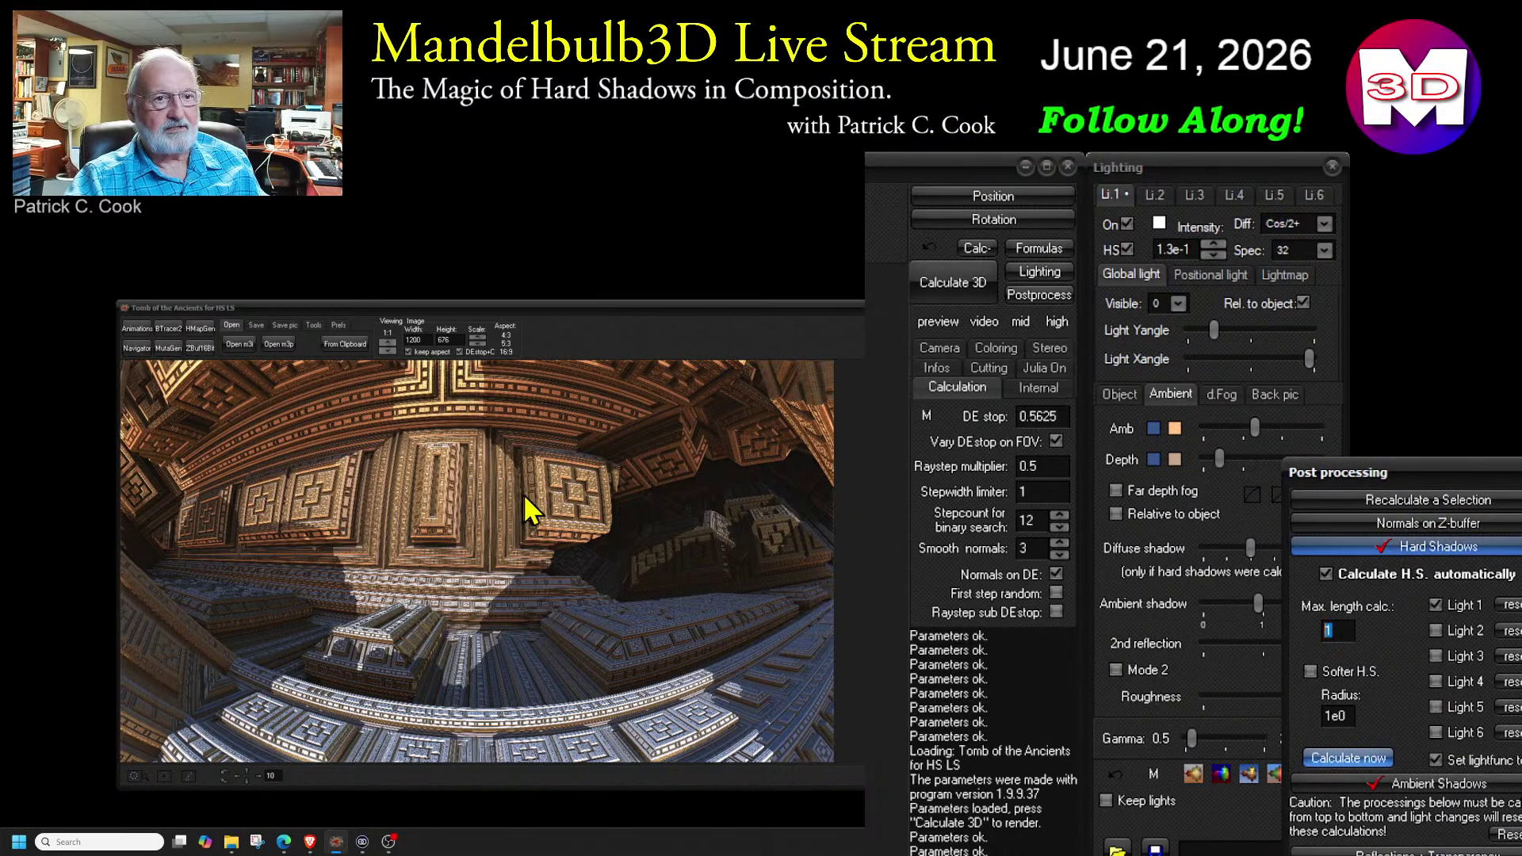
- Compare the diffuse functions (Cos/2+)^2, Cos and Cos^2 on Light 1 in the render, ending on Cos^2
click(1324, 224)
click(1291, 284)
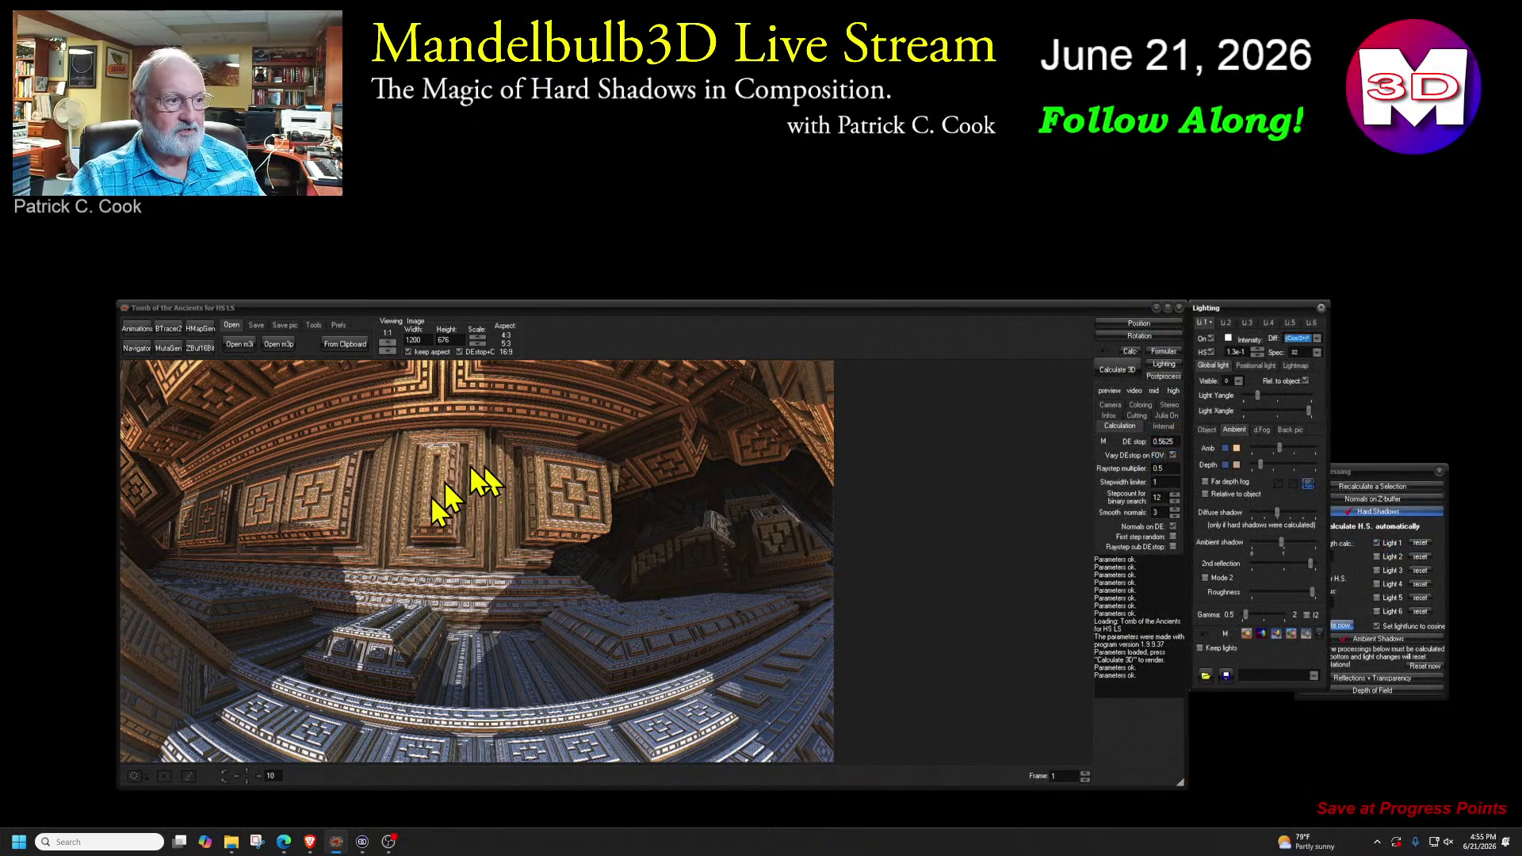
click(1317, 339)
click(1295, 350)
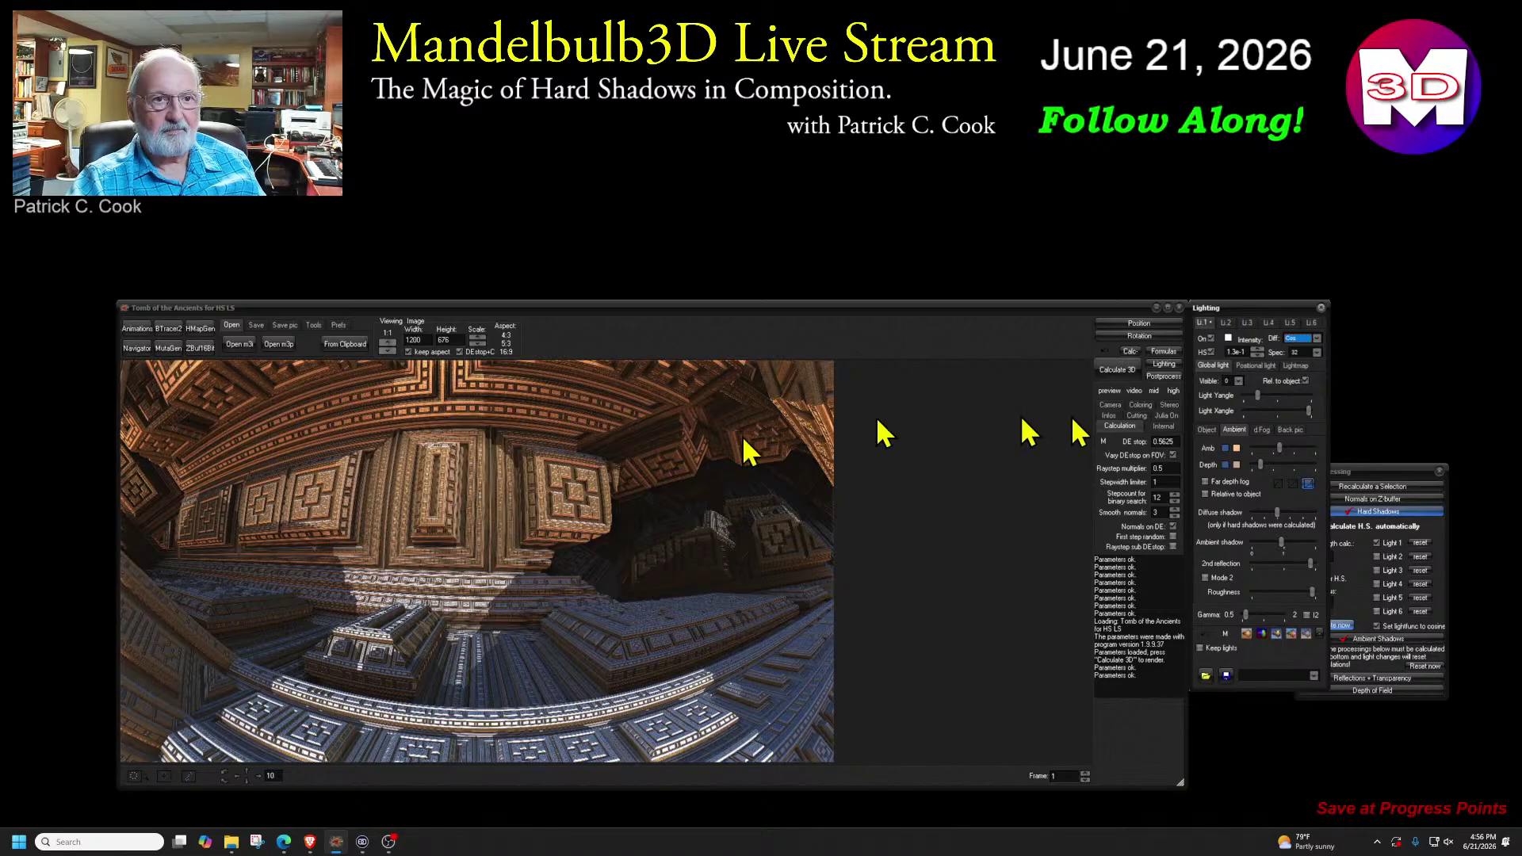
click(1316, 339)
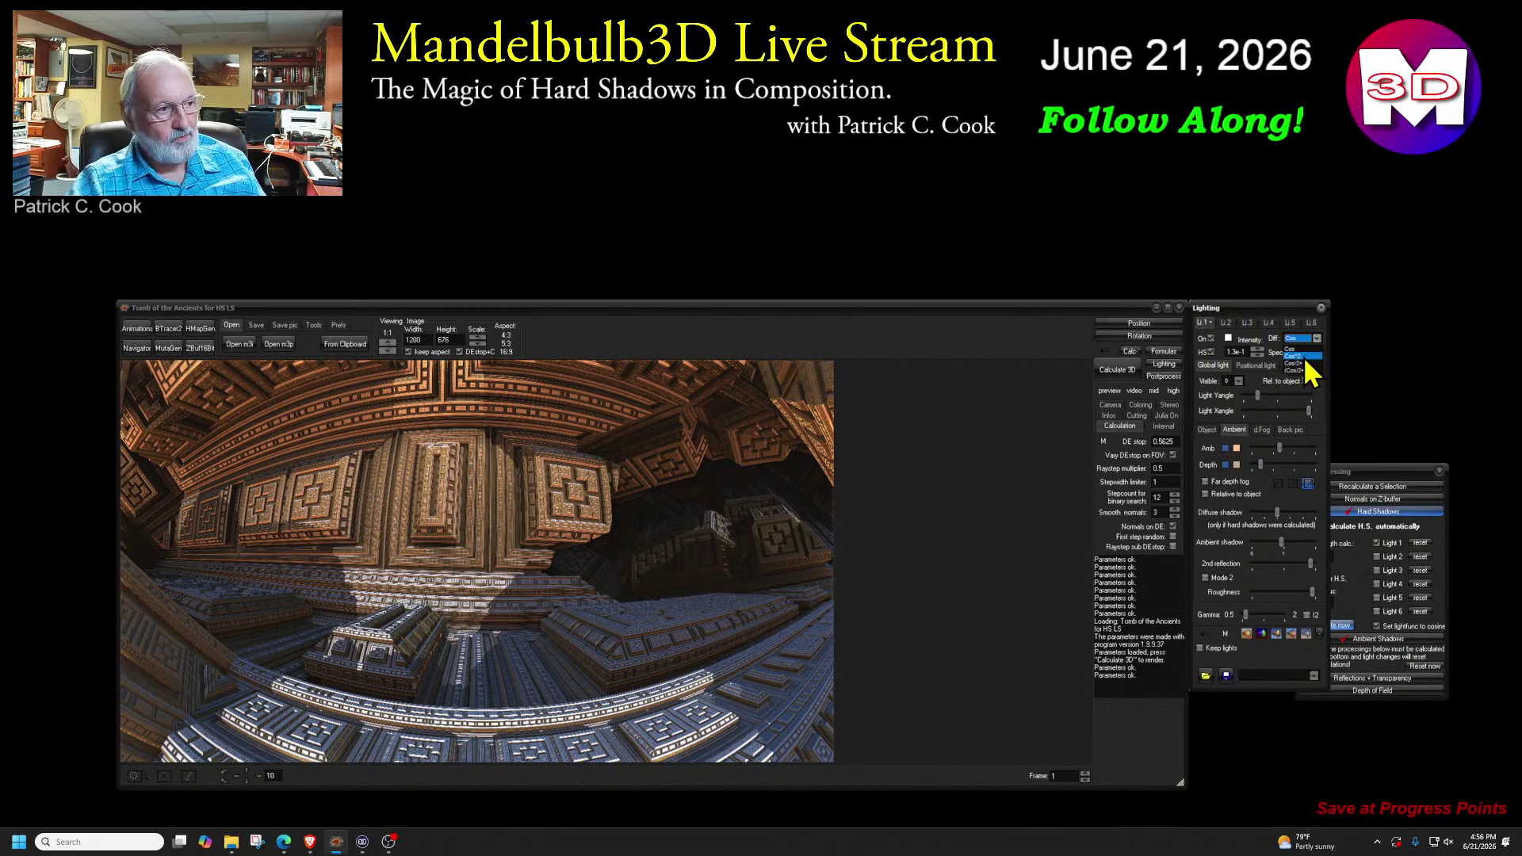
click(1305, 358)
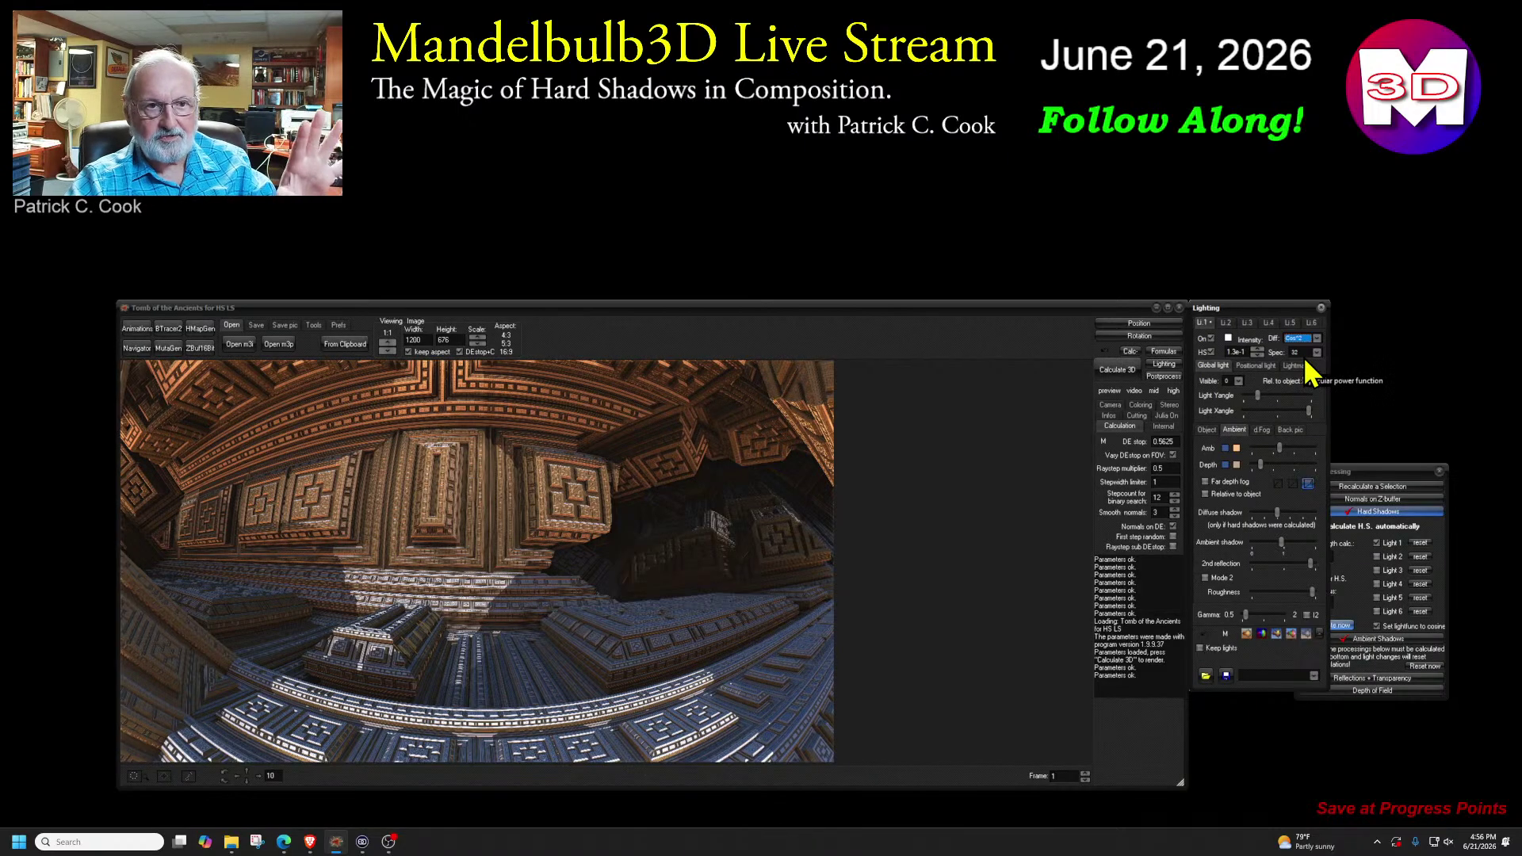
click(1316, 339)
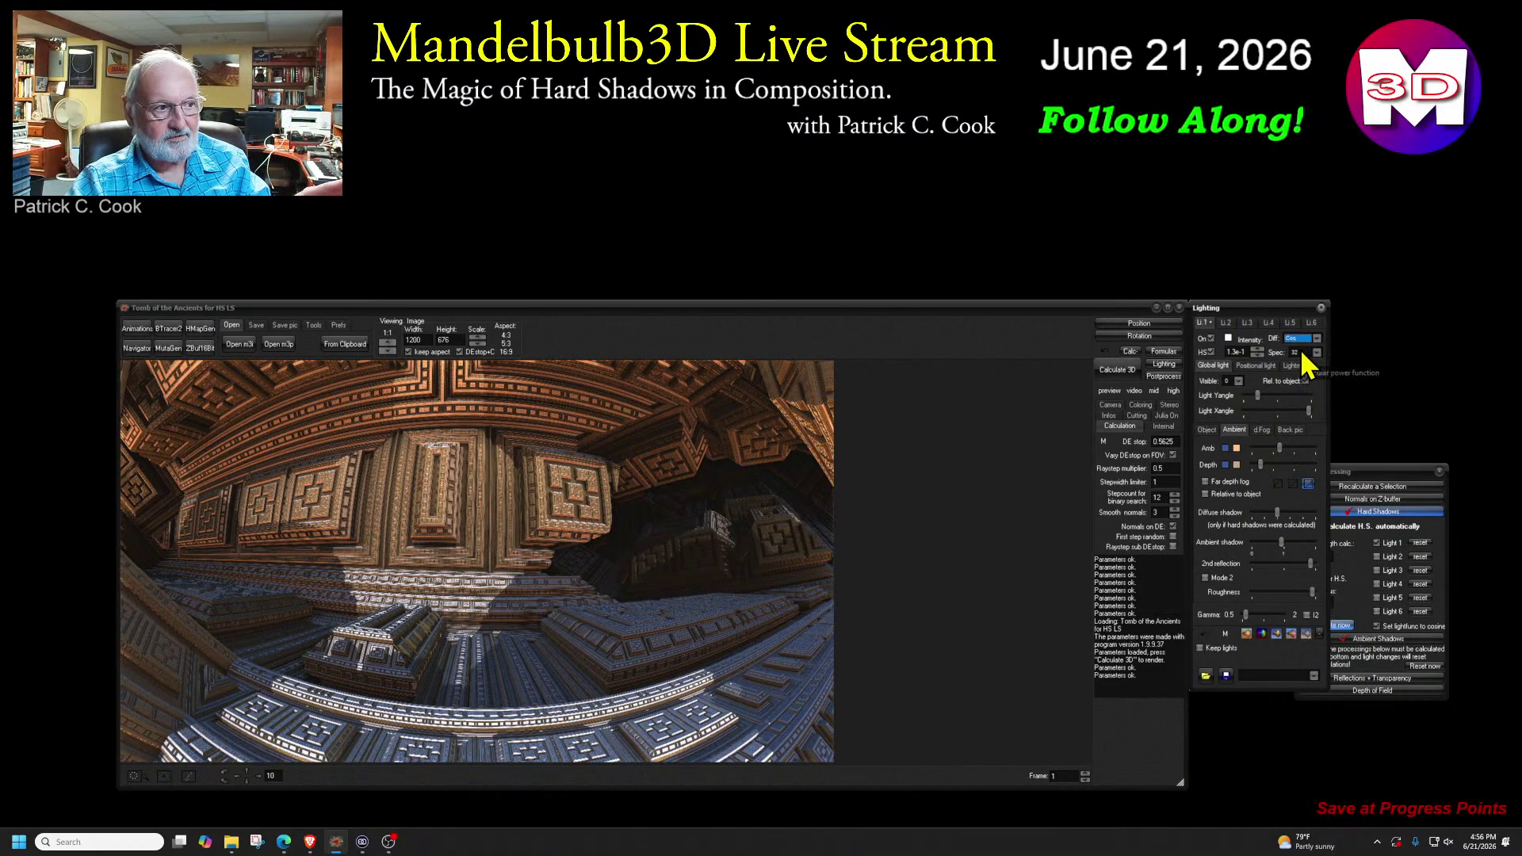
key(Up)
click(1308, 356)
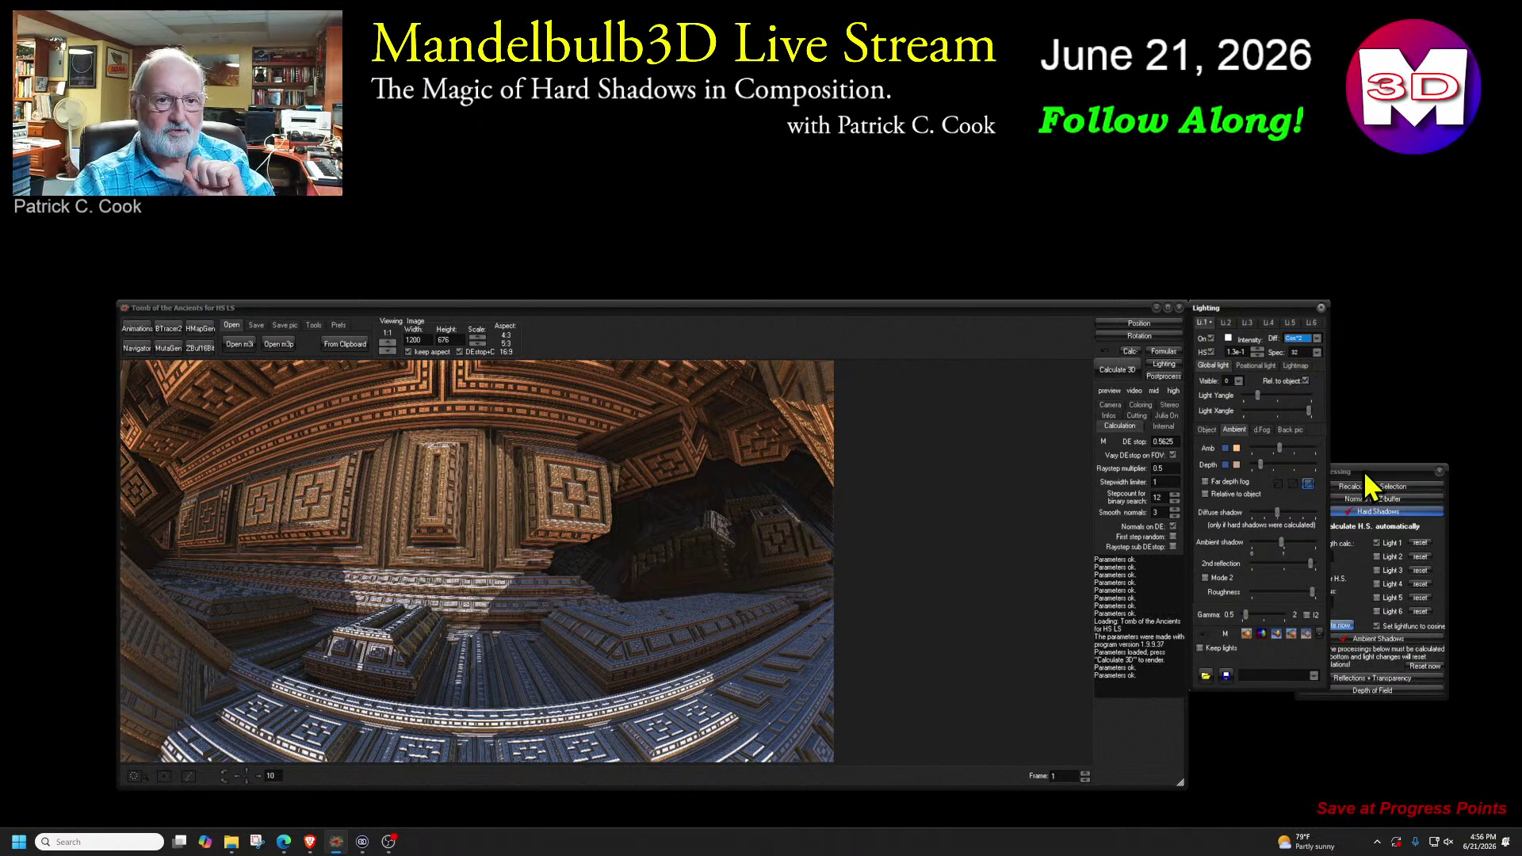
- Calculate the hard shadows with Set lightfunc to cosine on, and check Light 1's diffuse function beside the Post processing window
drag(1369, 473, 1171, 287)
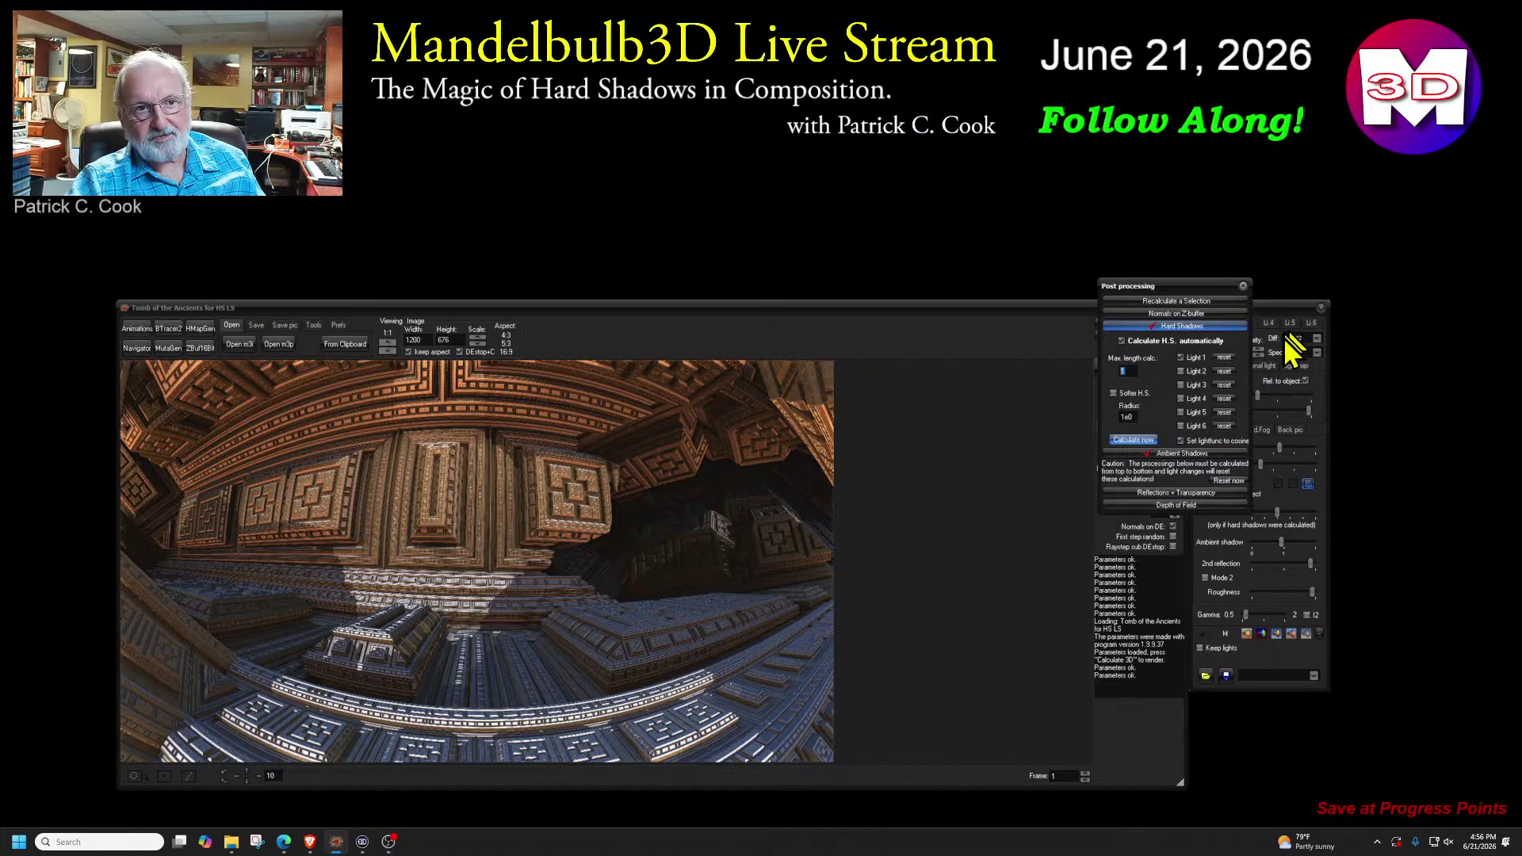
click(1132, 439)
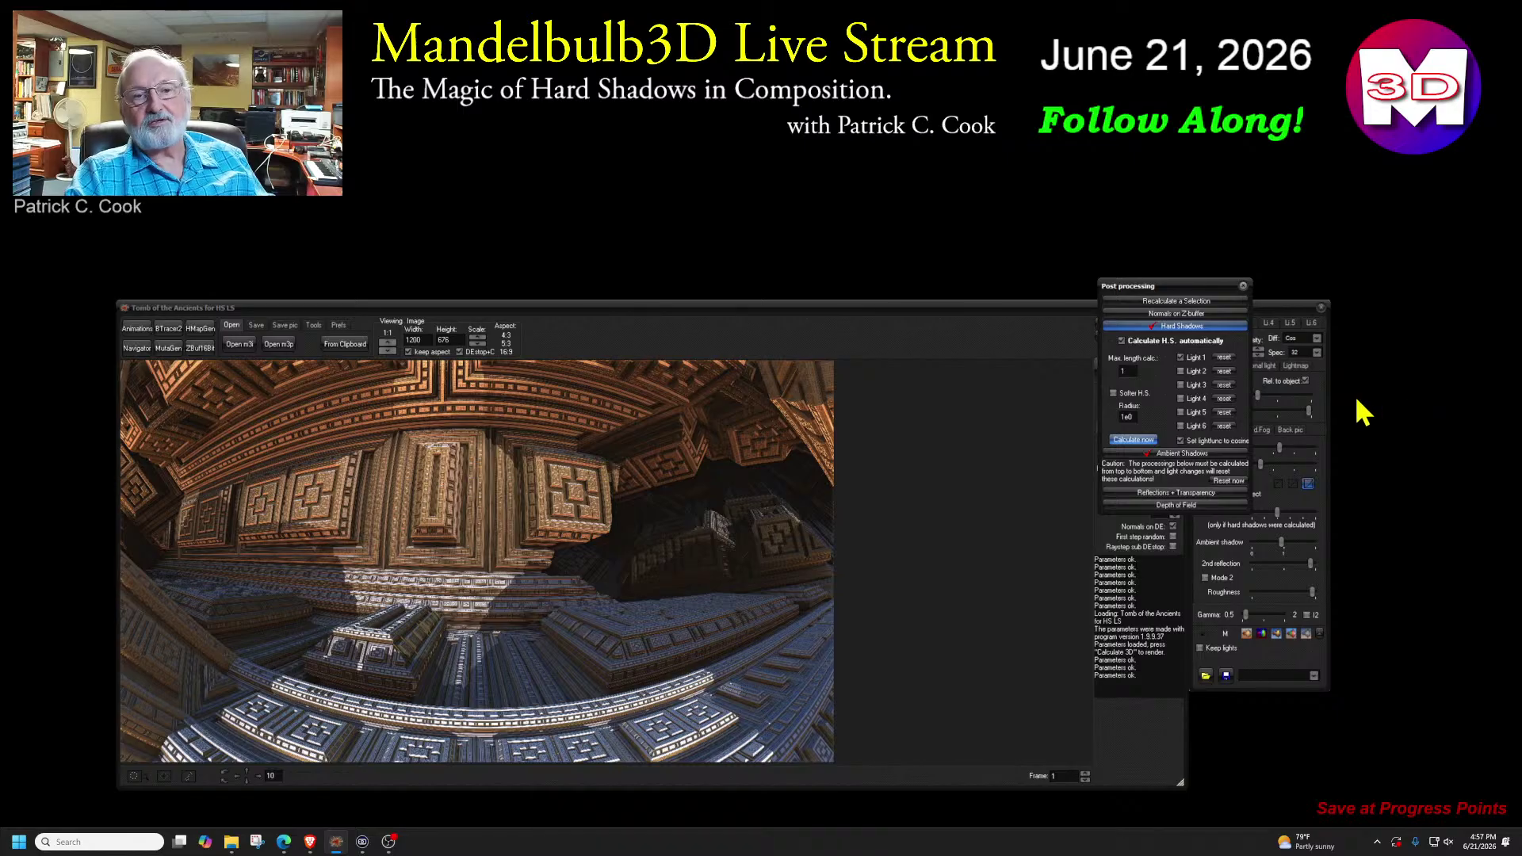
click(1316, 338)
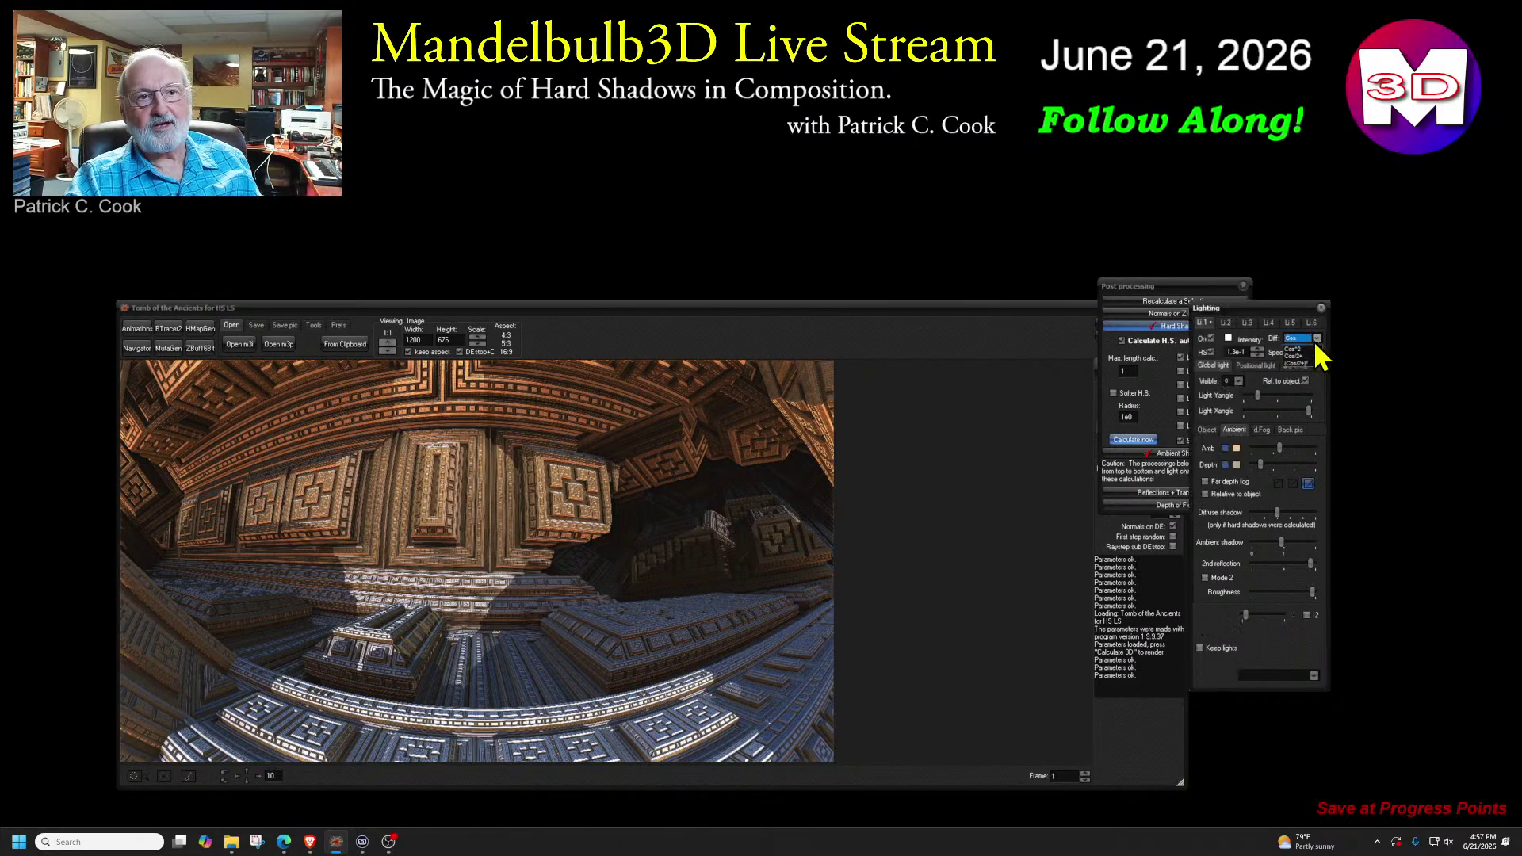
click(1193, 285)
drag(1172, 287, 1101, 273)
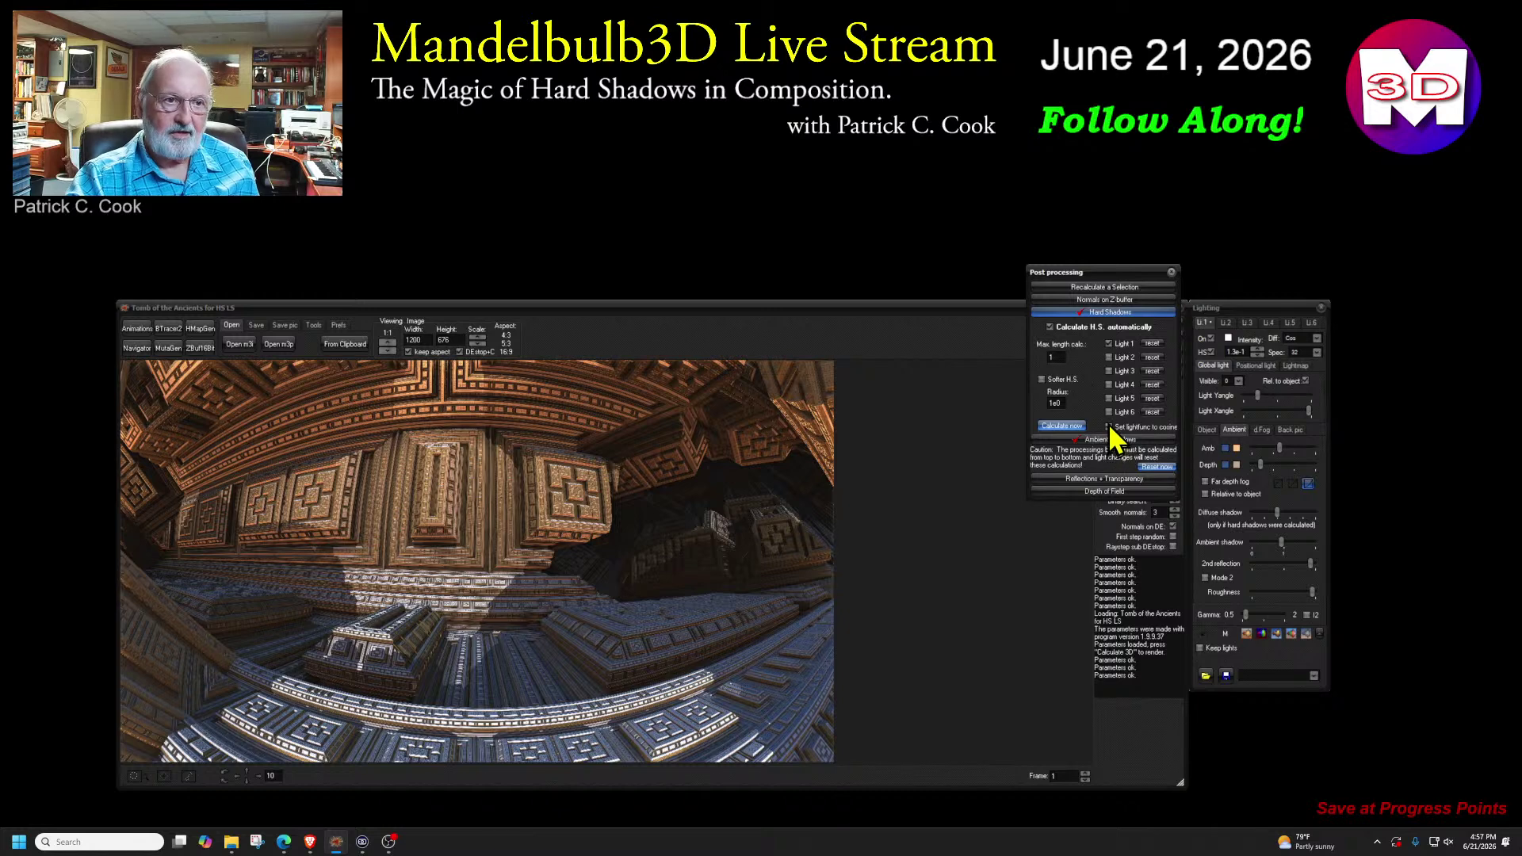
- Set Light 1's diffuse function to Cos^2 and recalculate the hard shadows with Set lightfunc to cosine off
click(1316, 339)
click(1320, 353)
click(1062, 427)
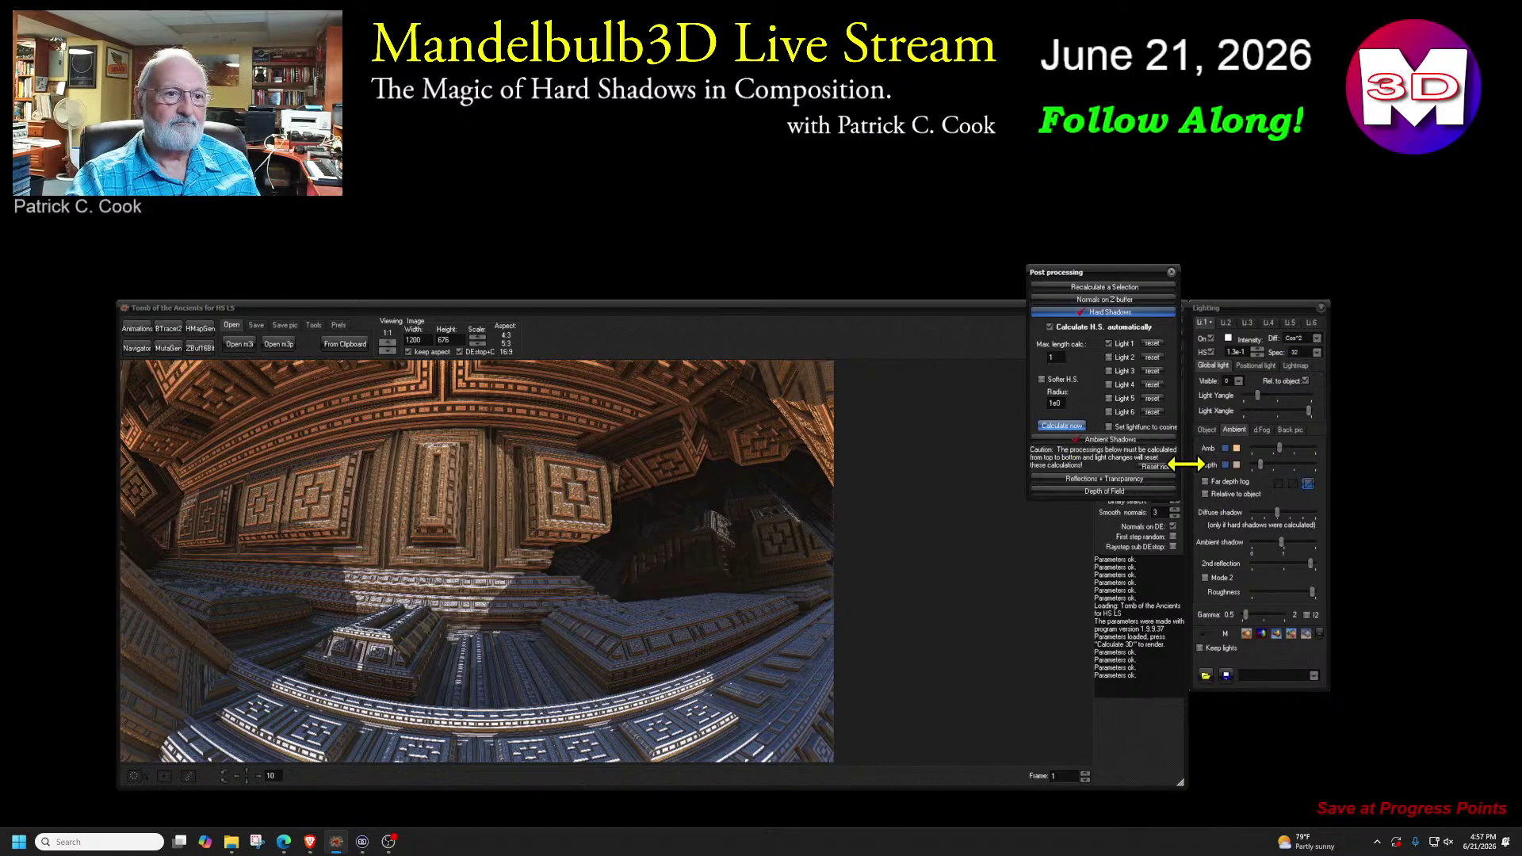
- Re-enable Set lightfunc to cosine and return Light 1's diffuse function to Cos, placing the Post processing window beside Lighting
click(1109, 427)
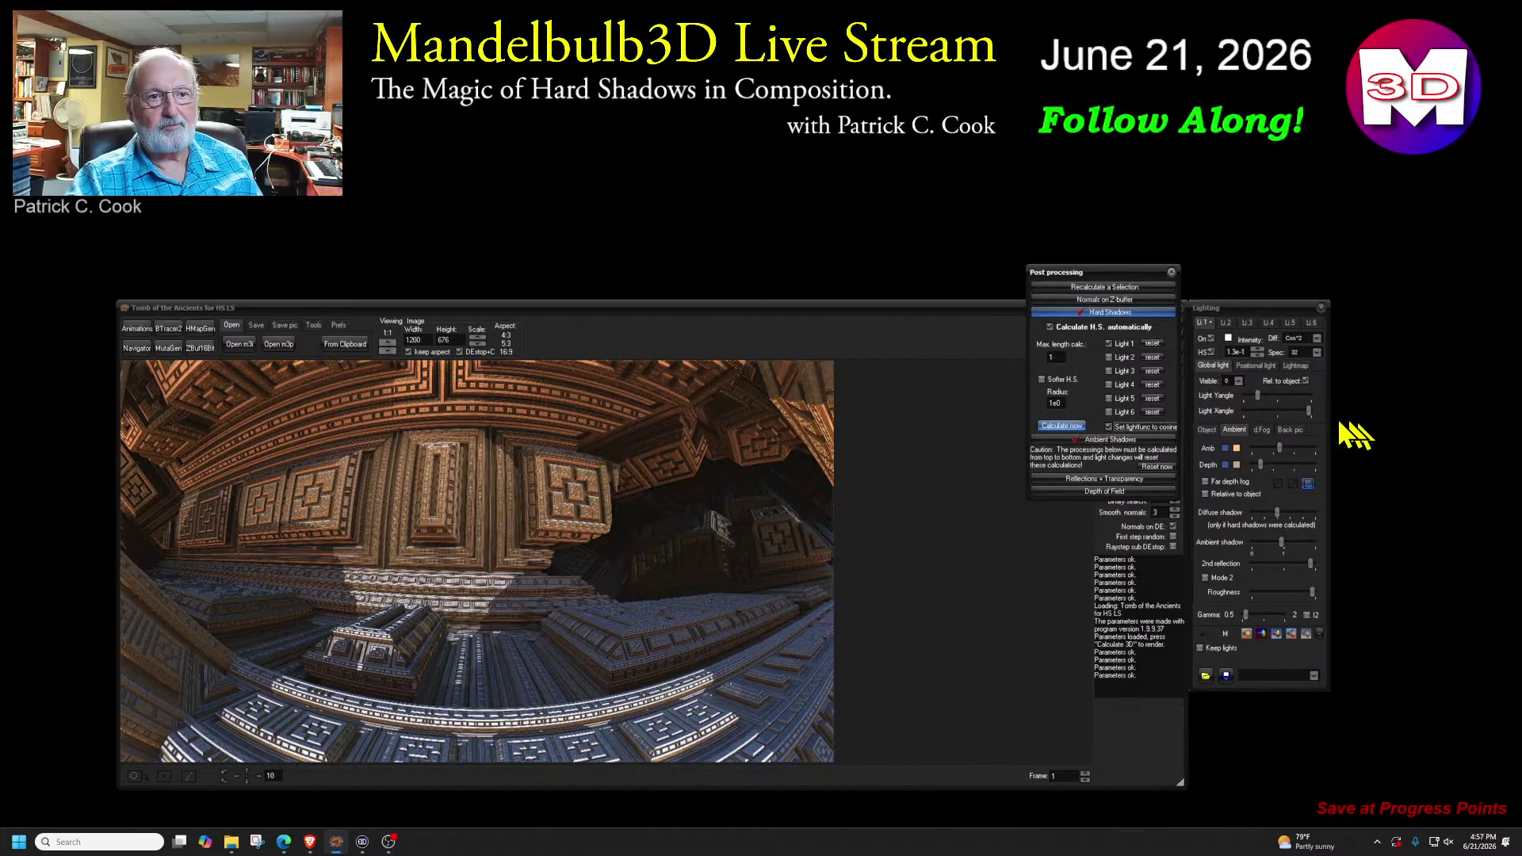
click(1317, 340)
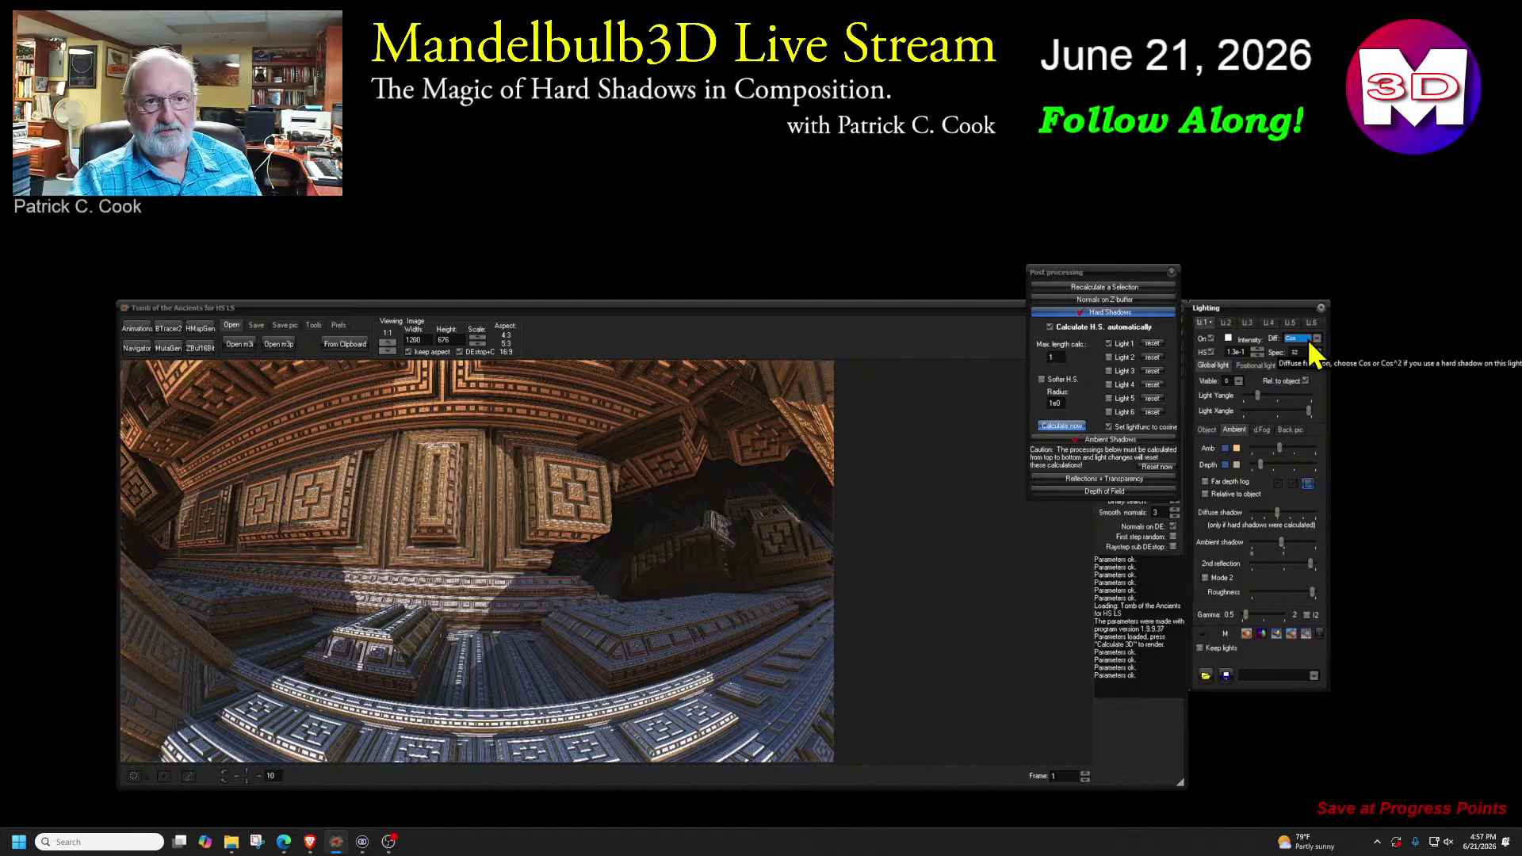
drag(1125, 276, 1356, 371)
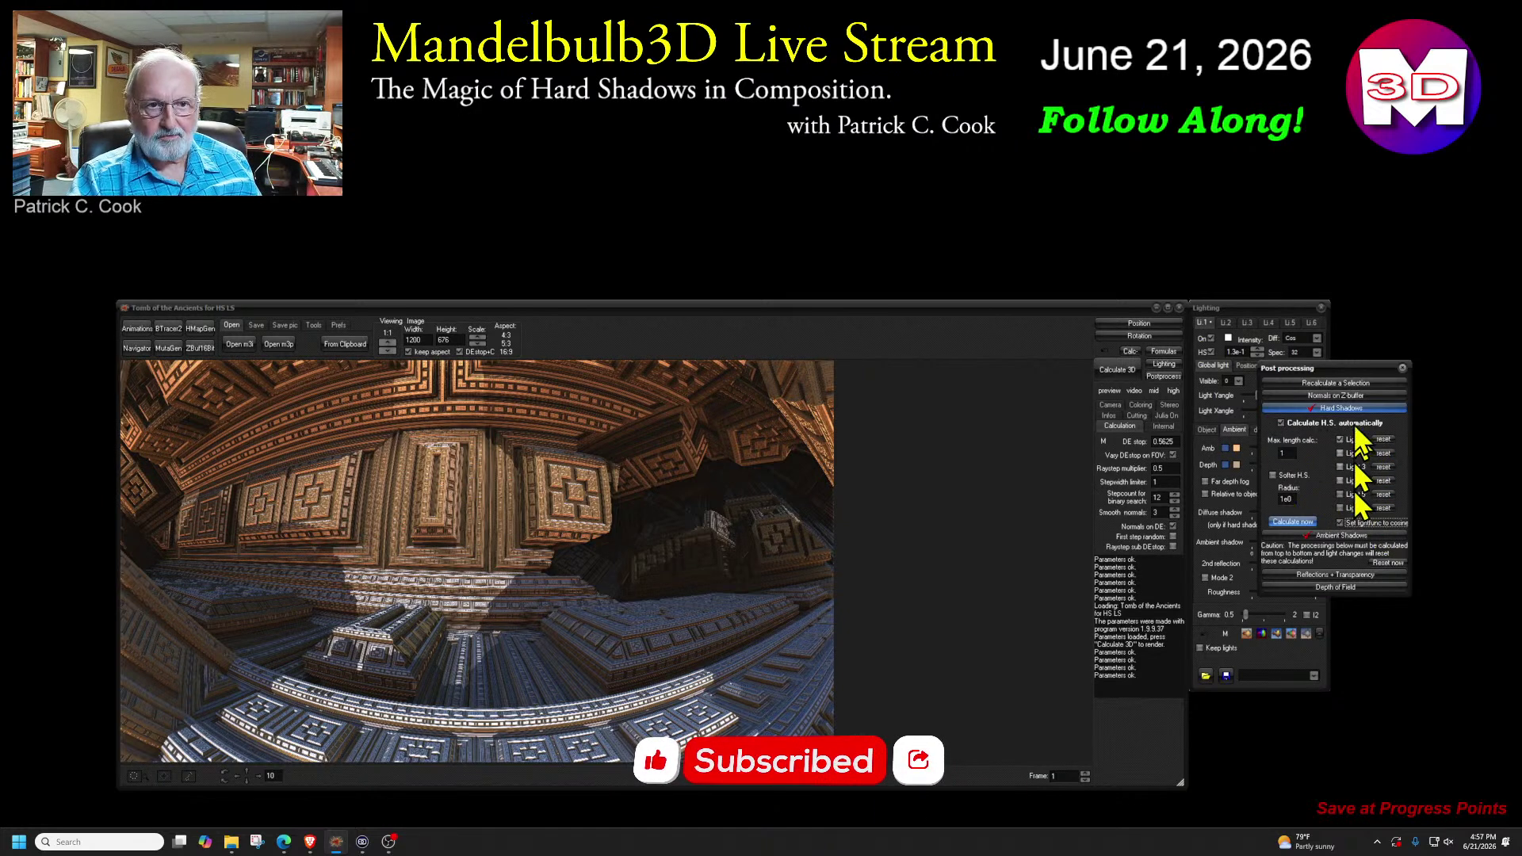
drag(1338, 366, 1410, 362)
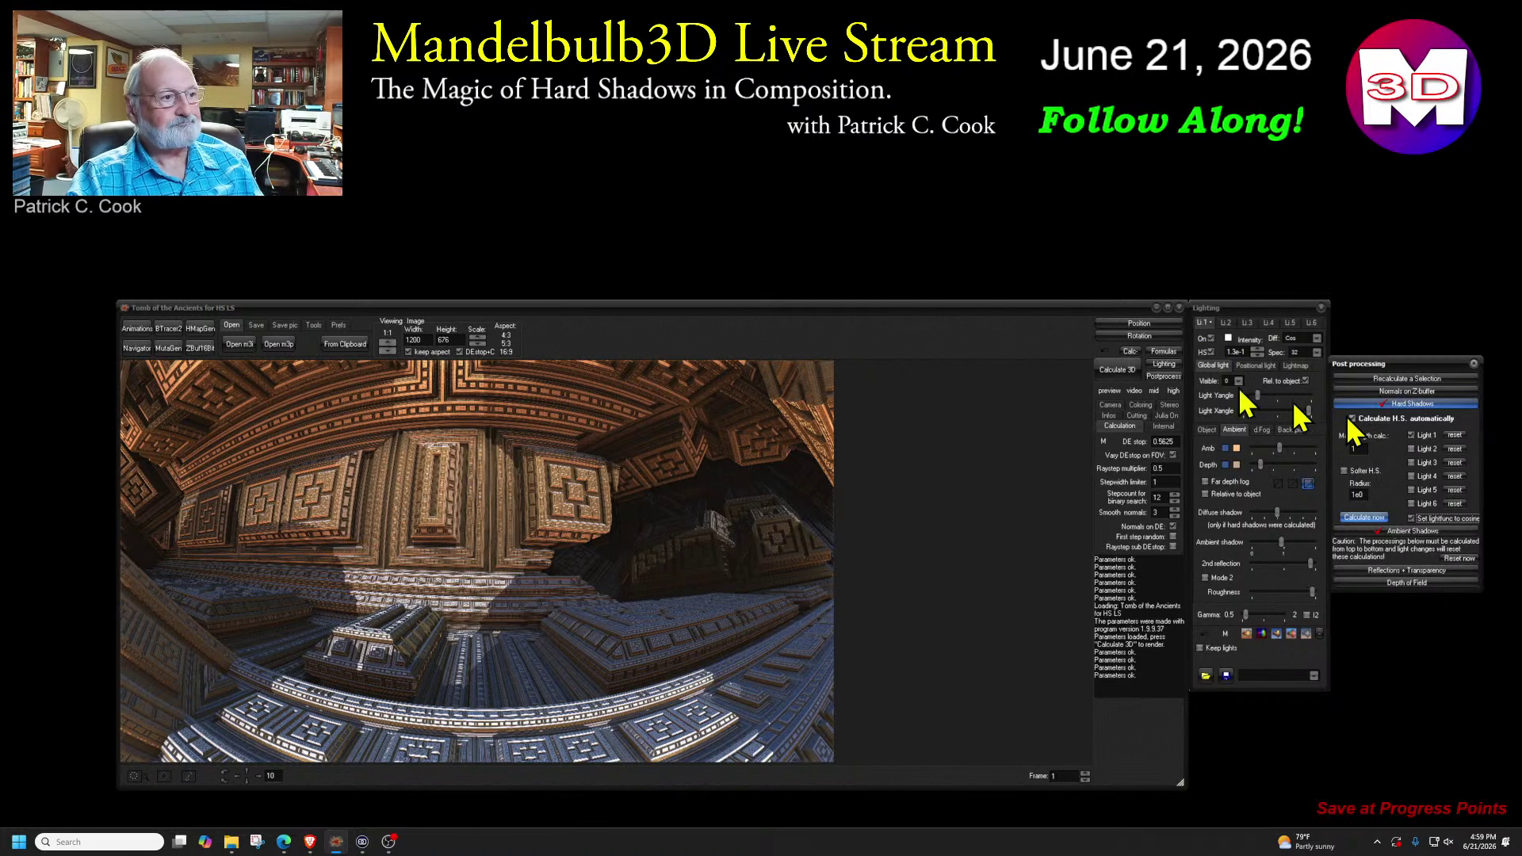
- Open the Navigator for the Tomb of the Ancients scene, place it over the main window and brighten its preview
click(137, 348)
drag(460, 99, 964, 327)
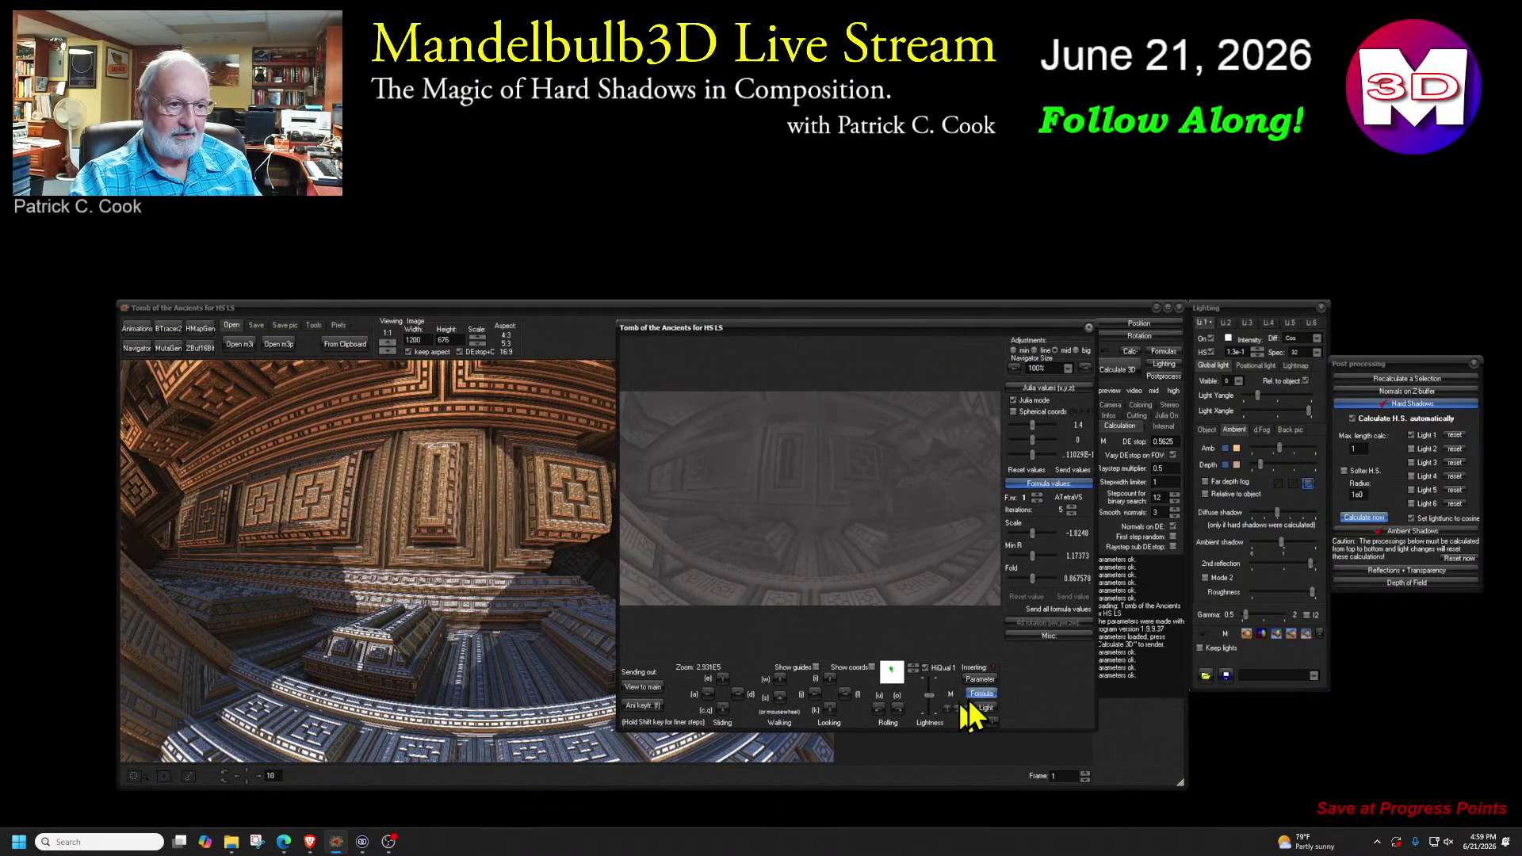
drag(930, 697, 930, 689)
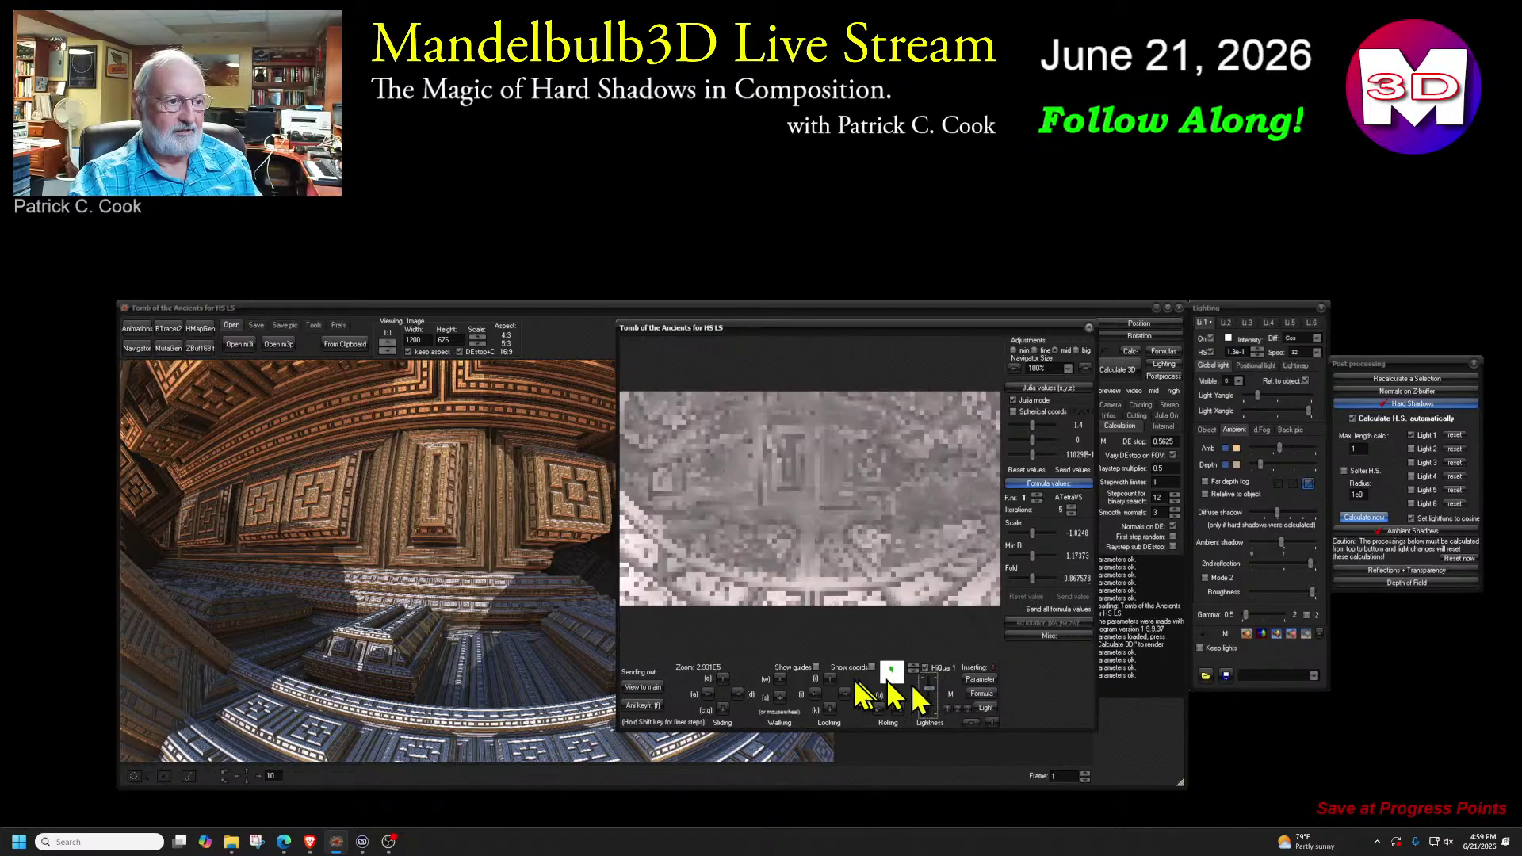
- Move and turn to a new viewpoint inside the tomb, send it to the main window and close the Navigator
click(737, 692)
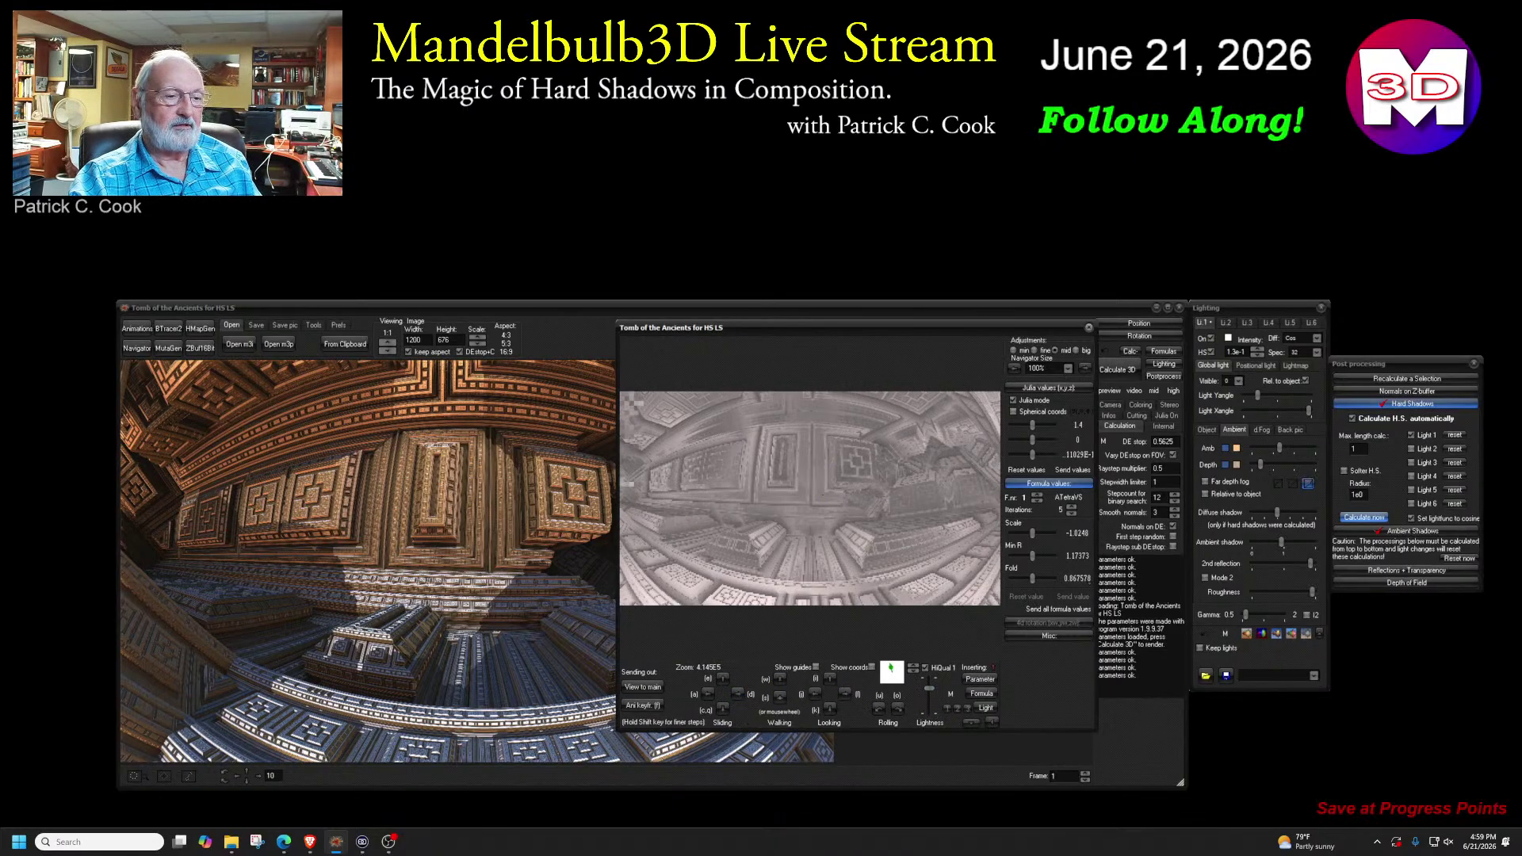
key(j)
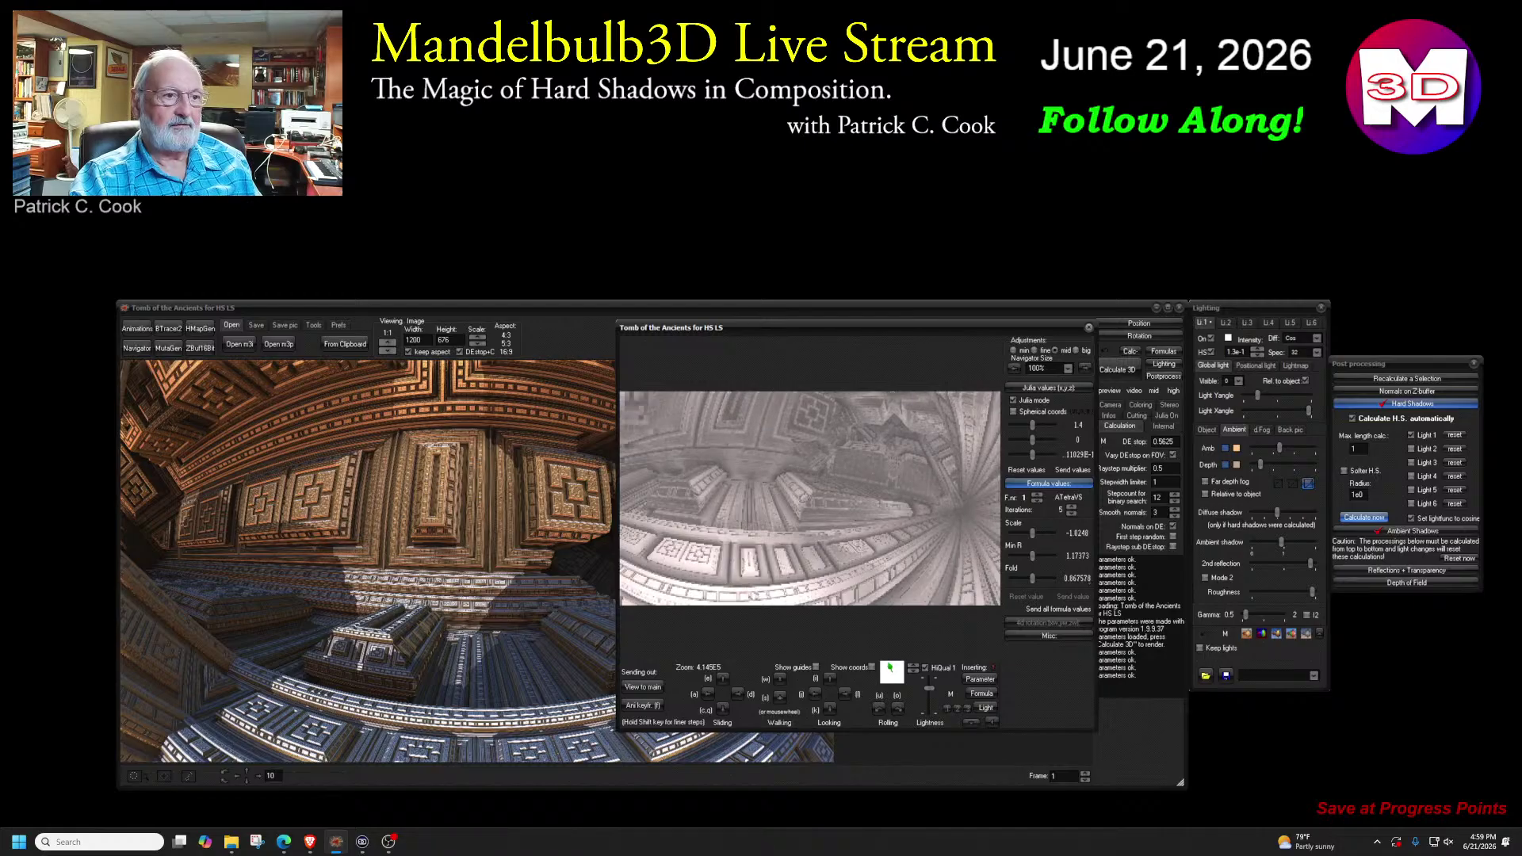
key(i)
drag(810, 497, 817, 515)
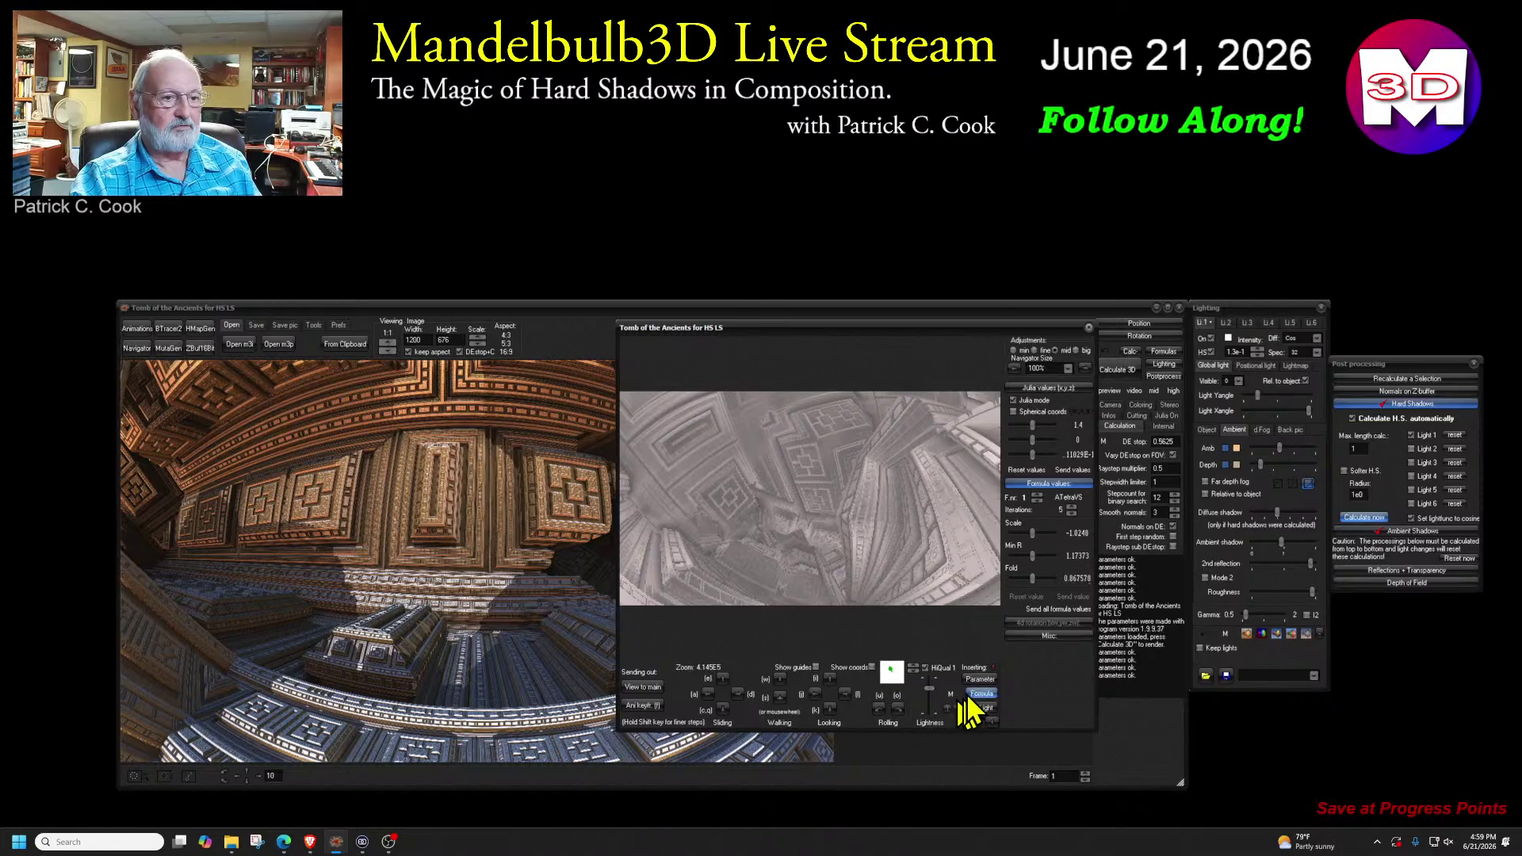
click(643, 688)
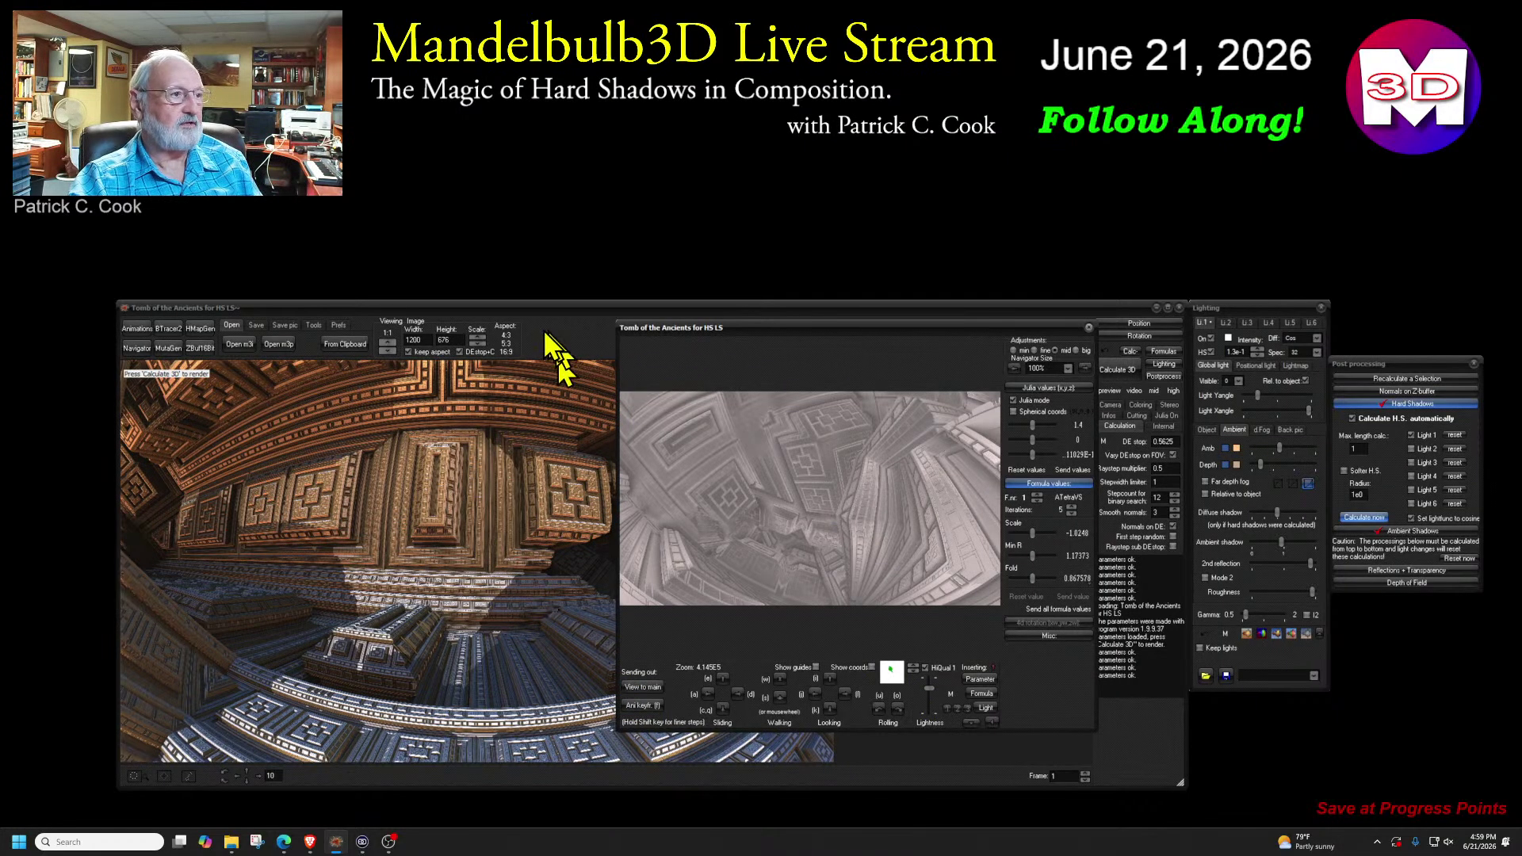
click(1089, 328)
- Render the new view with automatic hard shadow calculation turned off, and calculate its hard shadows manually
click(1368, 444)
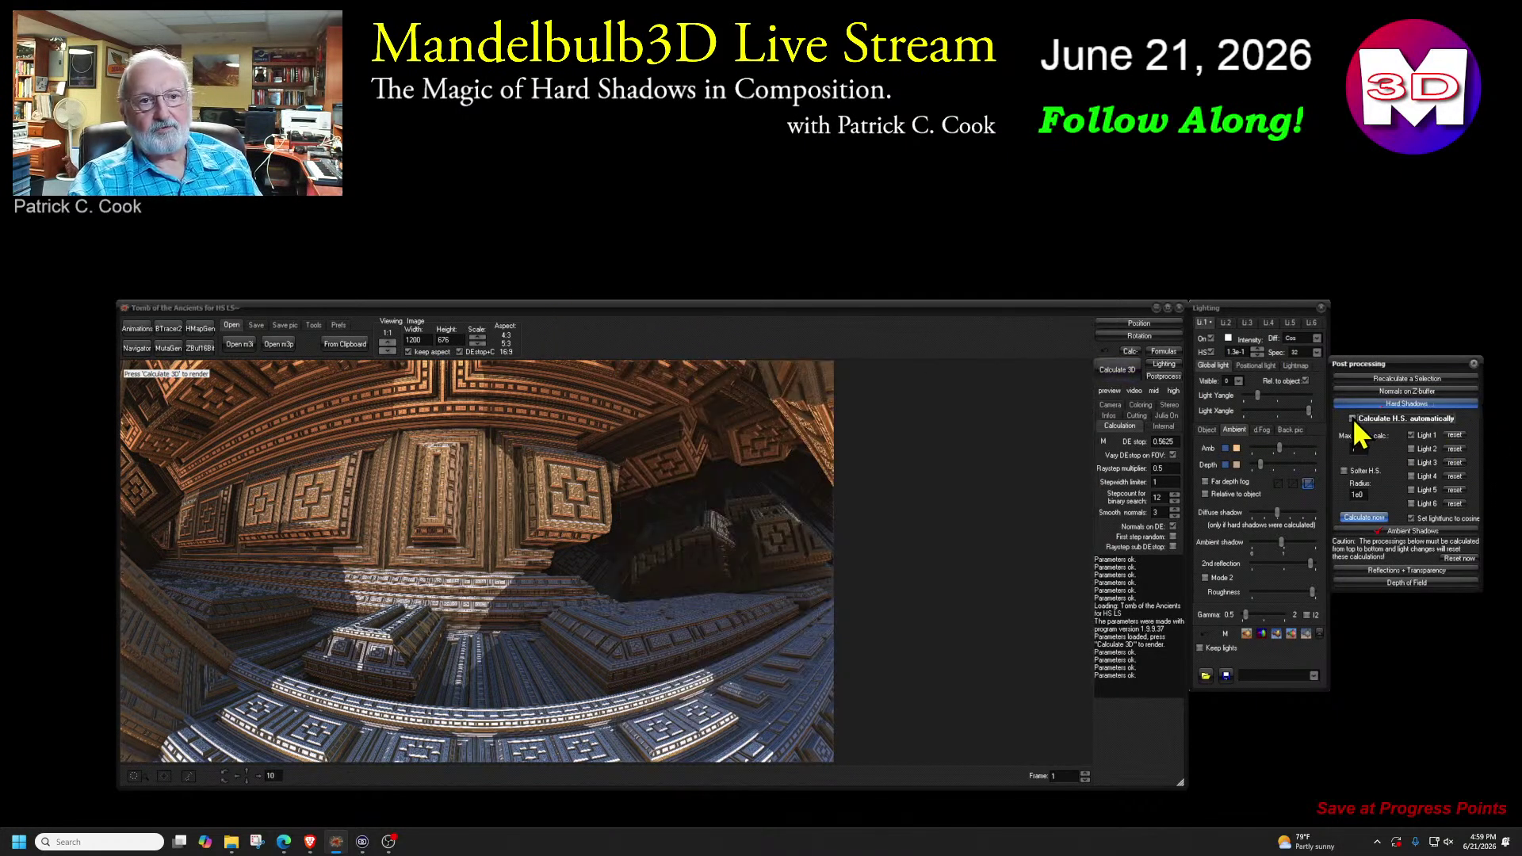
click(1118, 370)
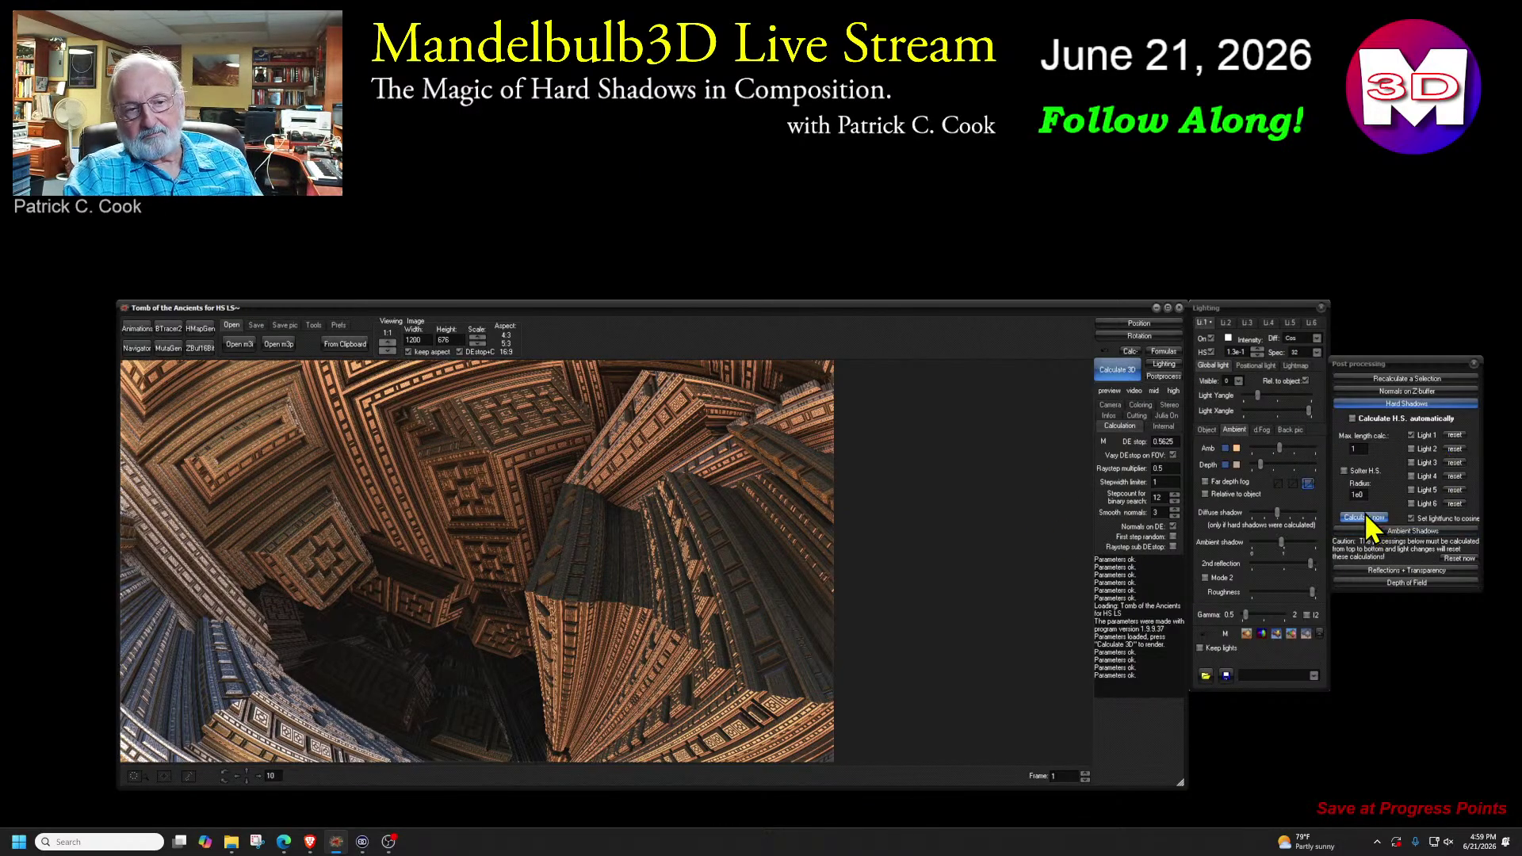
click(1363, 517)
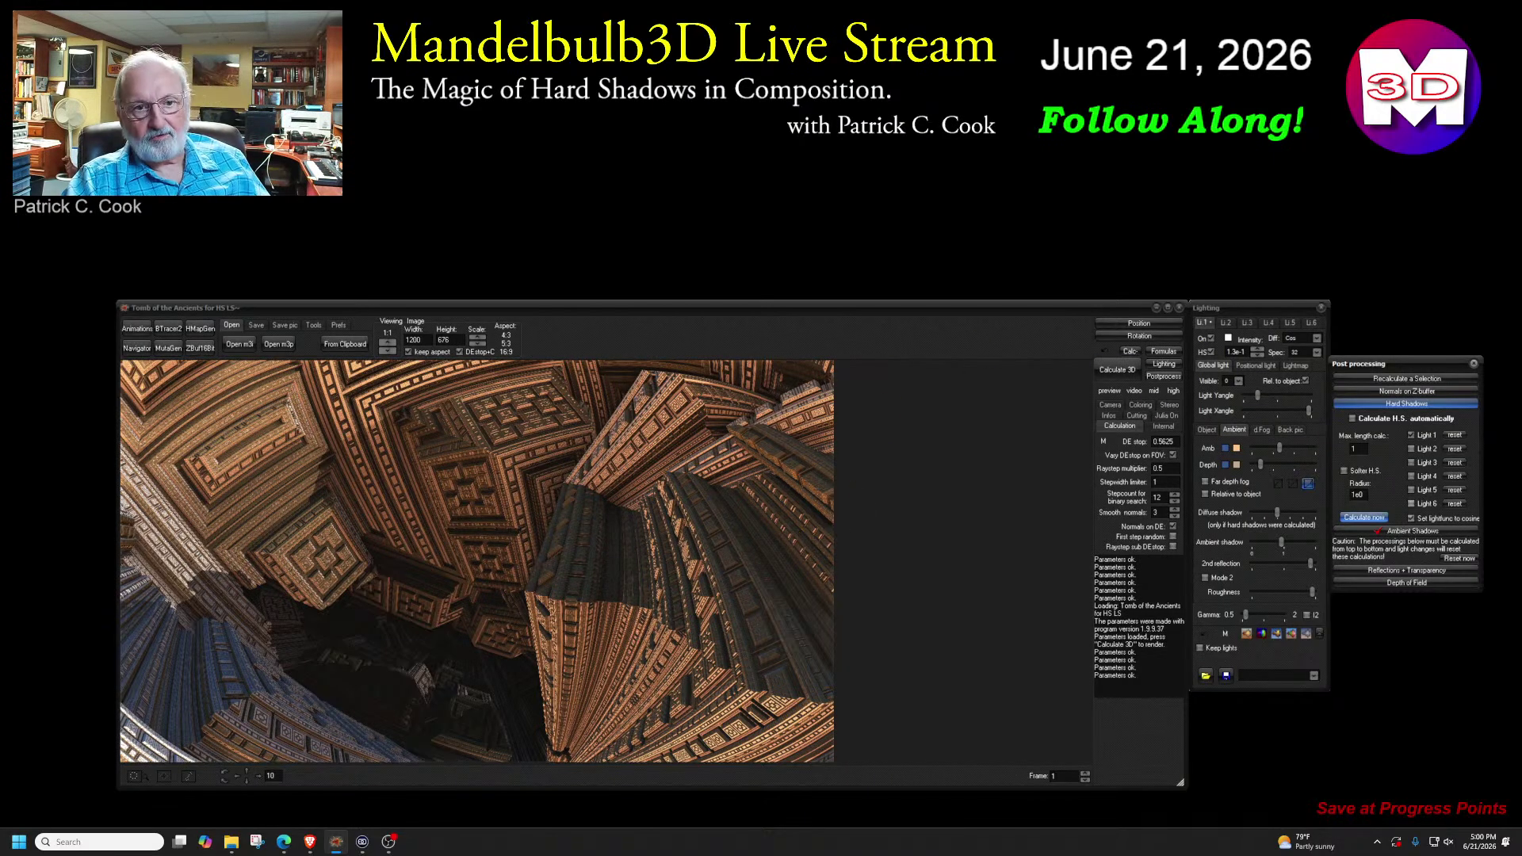
- Expand Ambient Shadows, switch Light 1 to Lightmap and back to Global light, and recalculate the hard shadows
click(1410, 532)
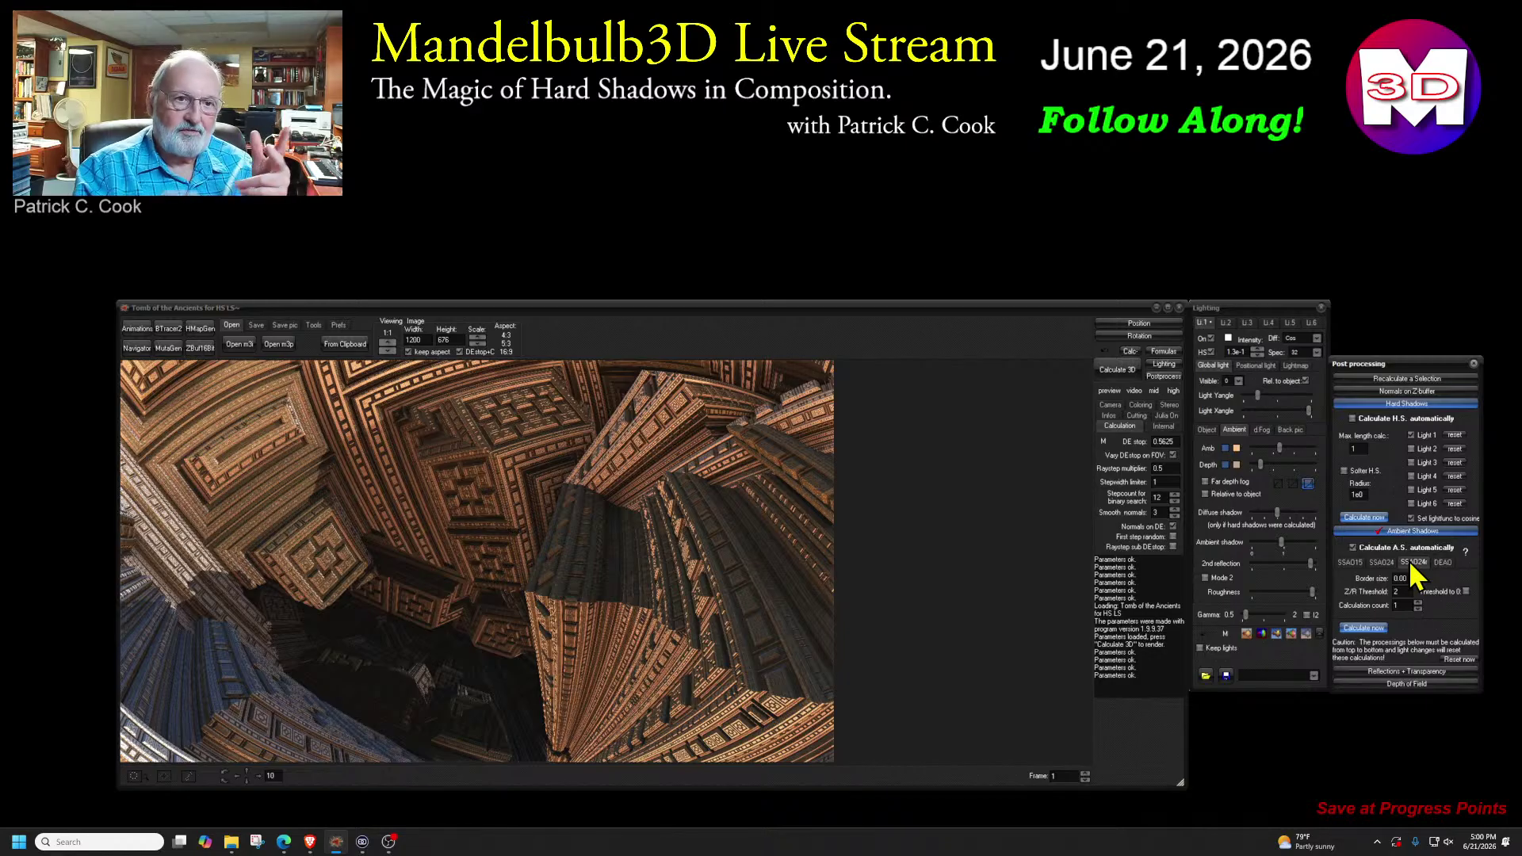
click(1296, 367)
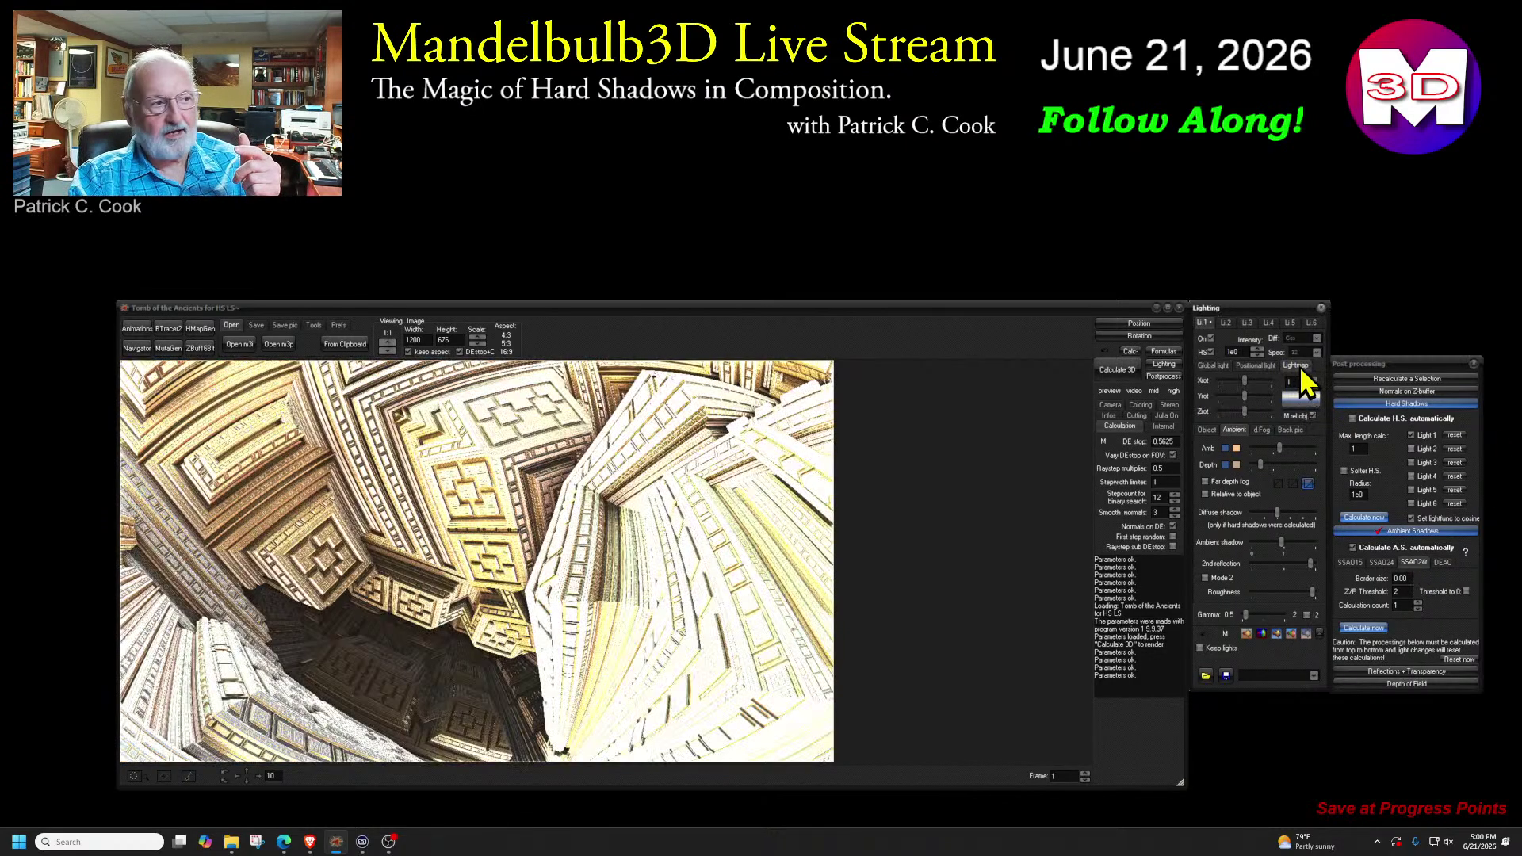
click(1215, 367)
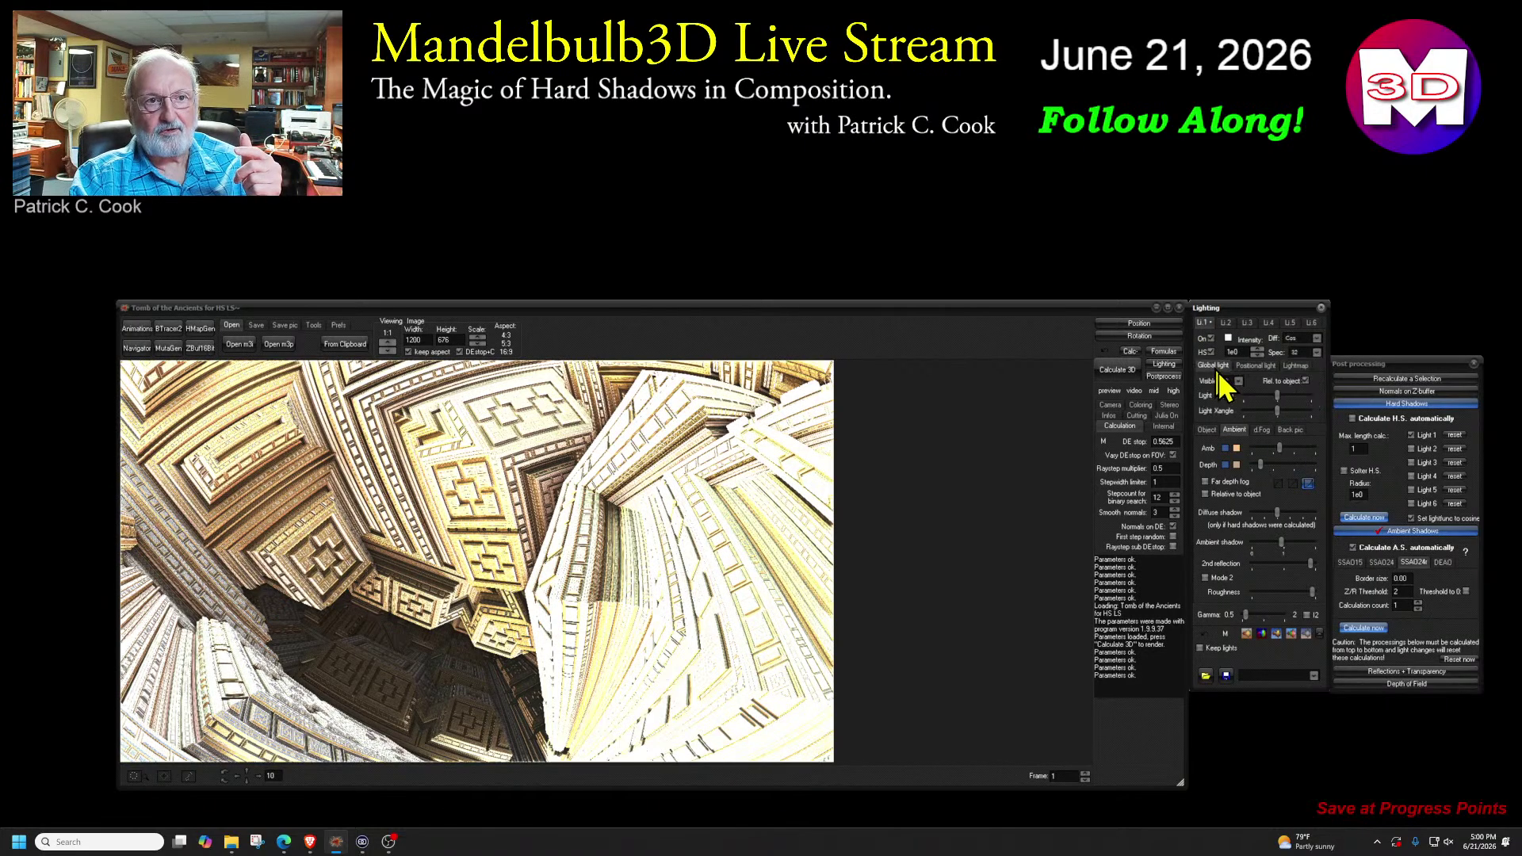
click(1215, 367)
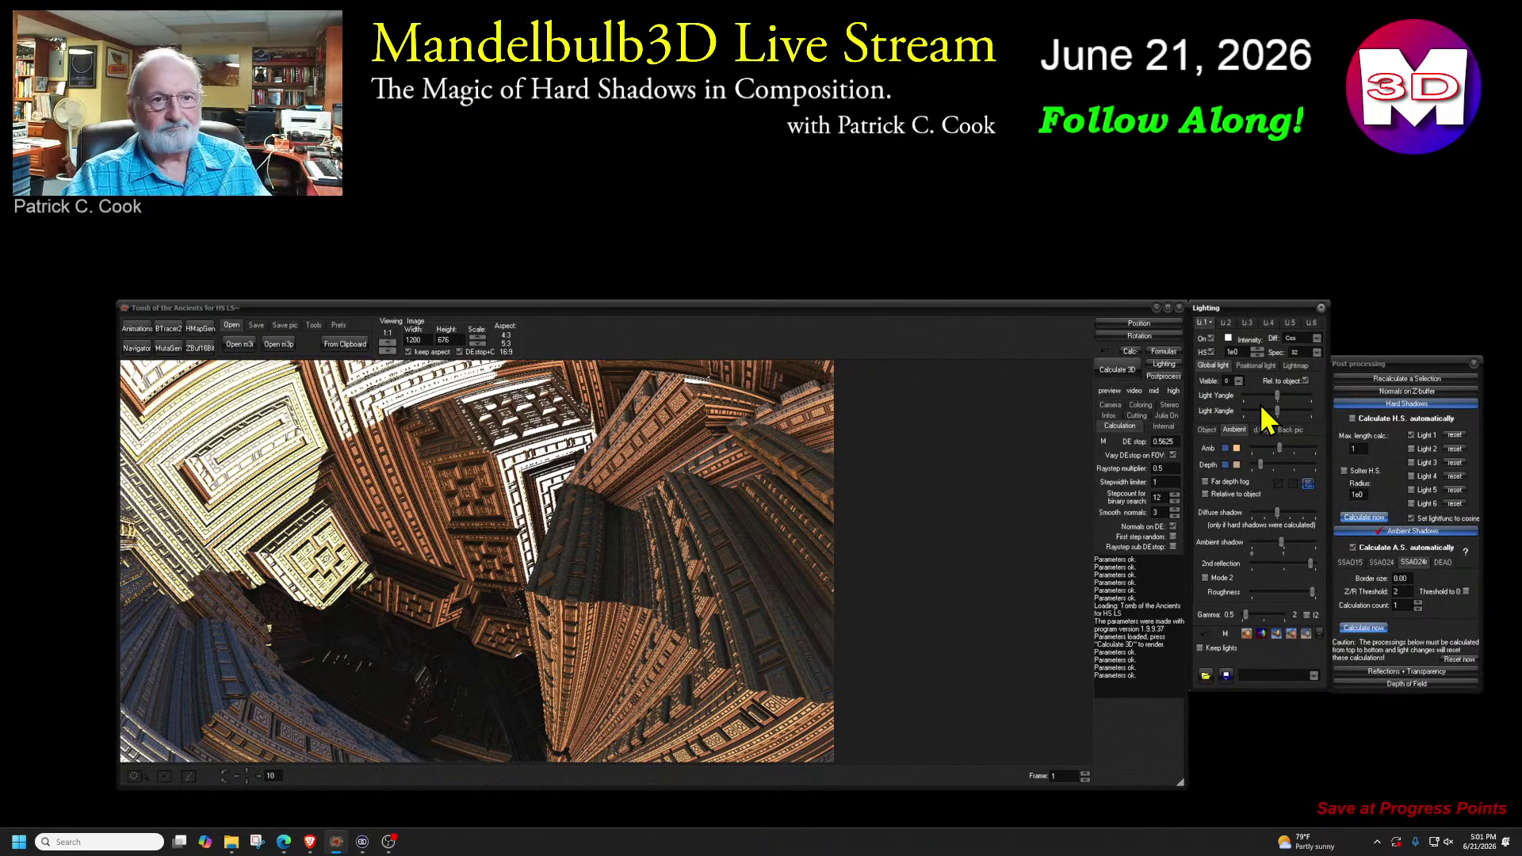
click(1360, 516)
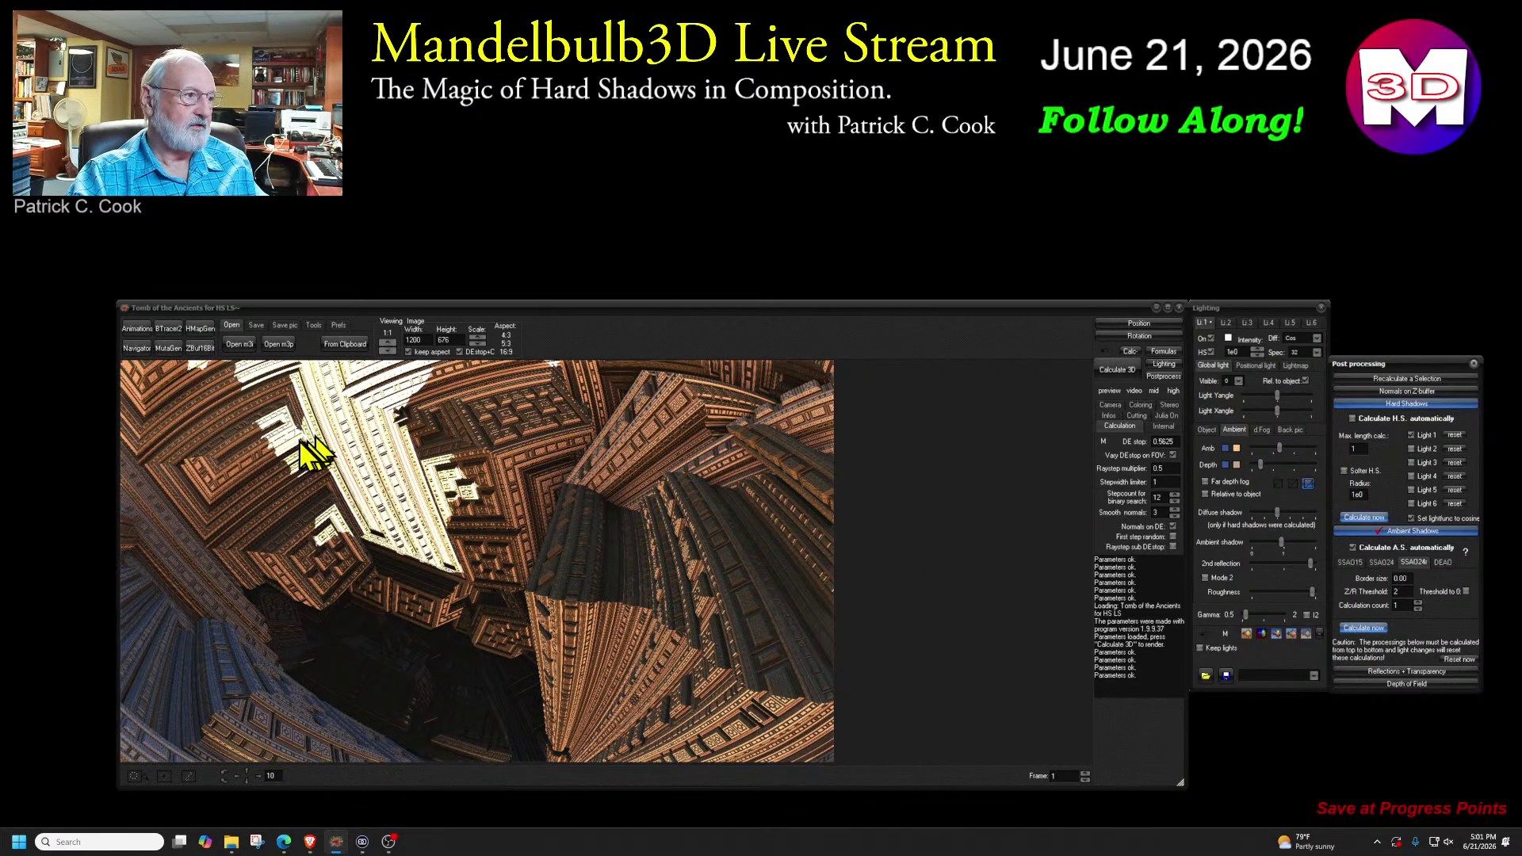
- Trace the boundary between the brightly lit wall and its hard shadow in the render with a freehand annotation
mouse_move(244, 376)
mouse_down()
mouse_move(267, 432)
mouse_move(520, 601)
mouse_up()
key(Escape)
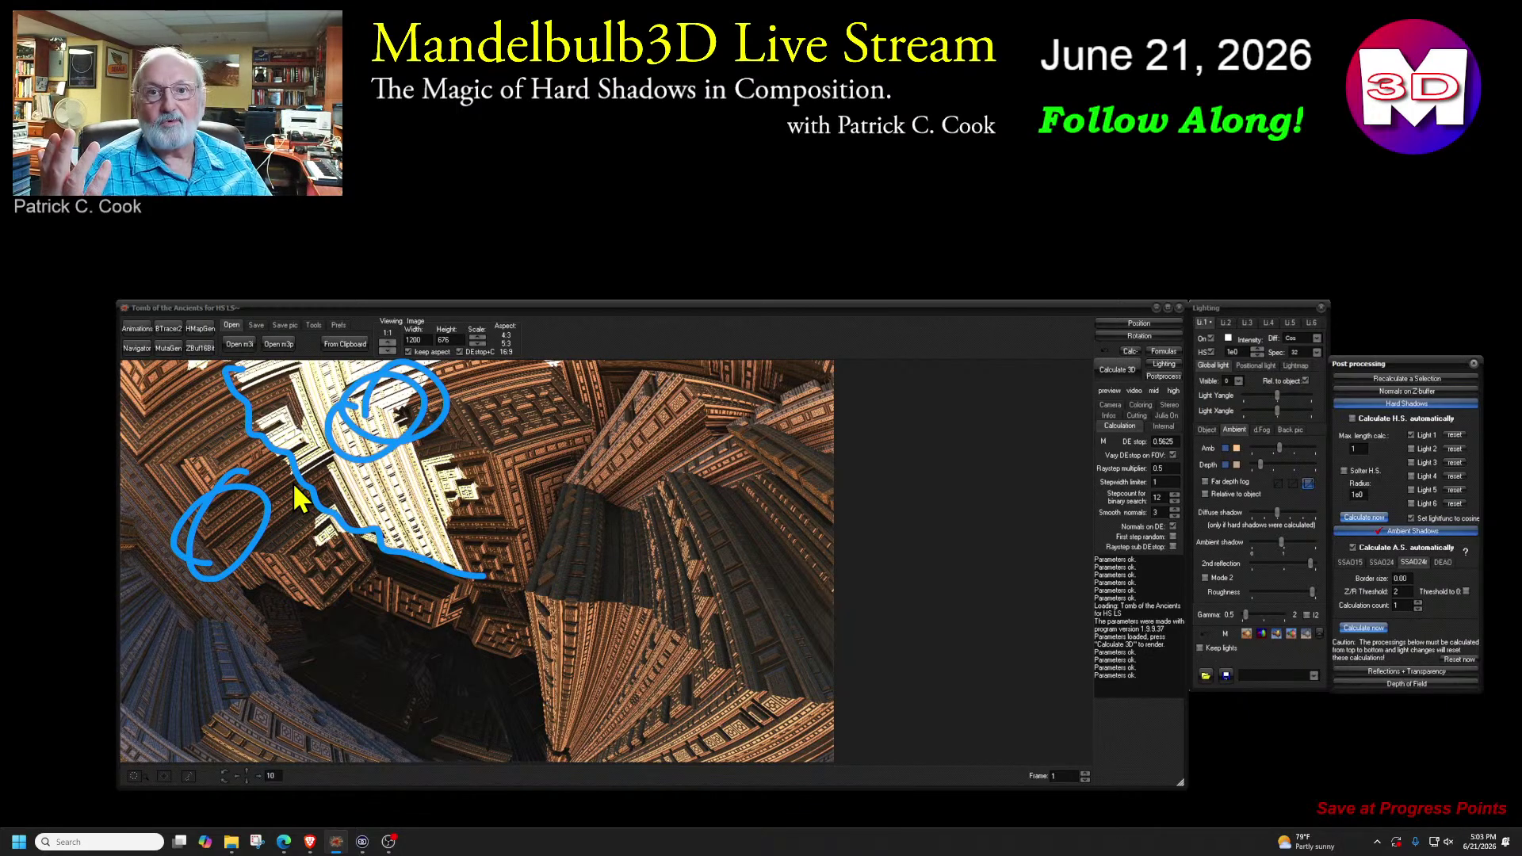
- Clear the freehand annotations, and expand the Depth of Field and Reflections + Transparency post-processing sections with the window placed beside Lighting
key(Escape)
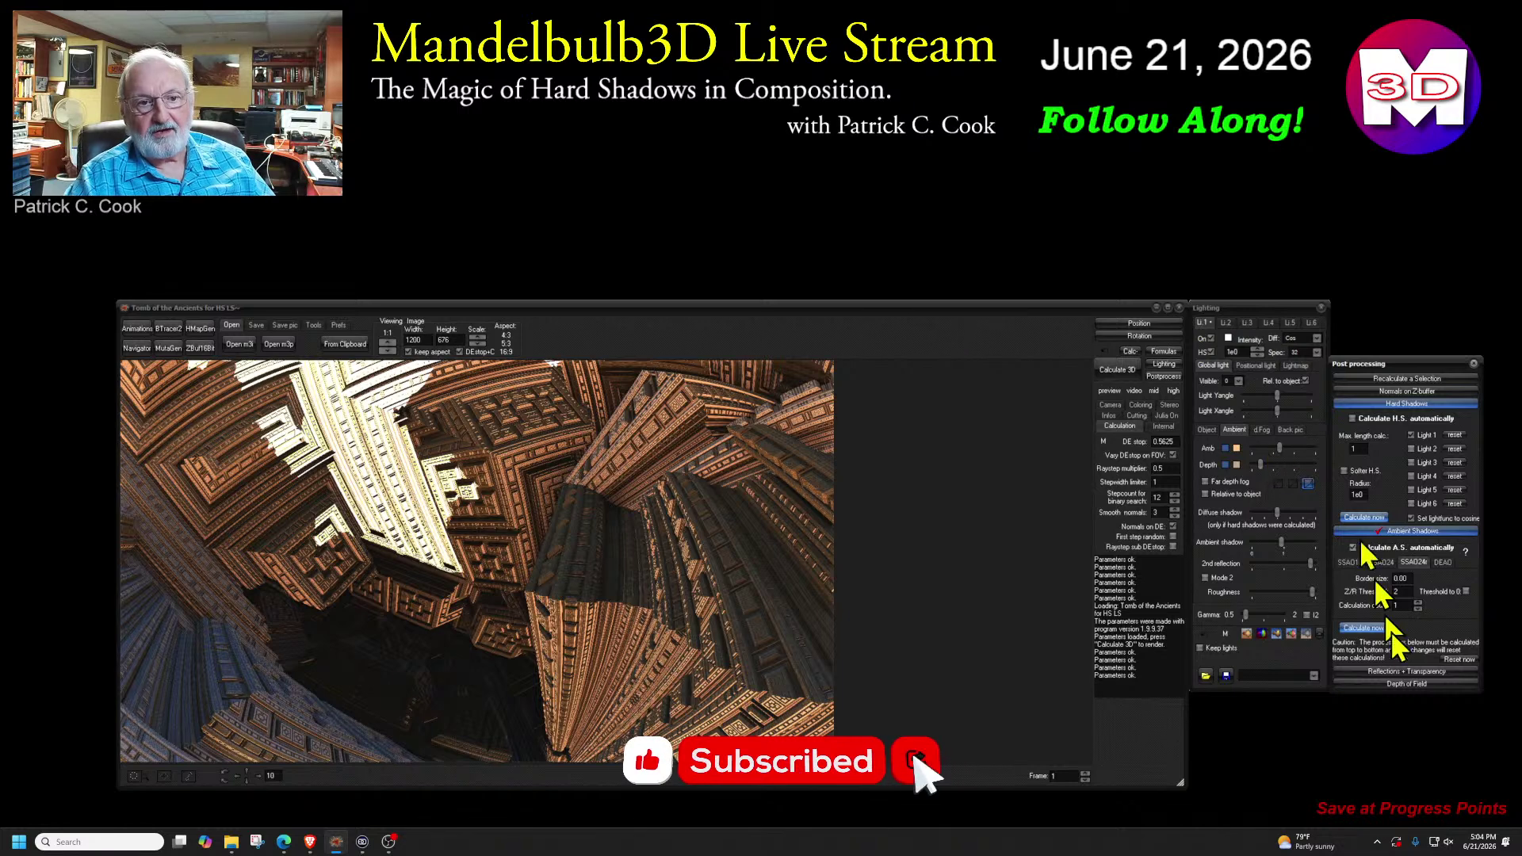
click(1411, 685)
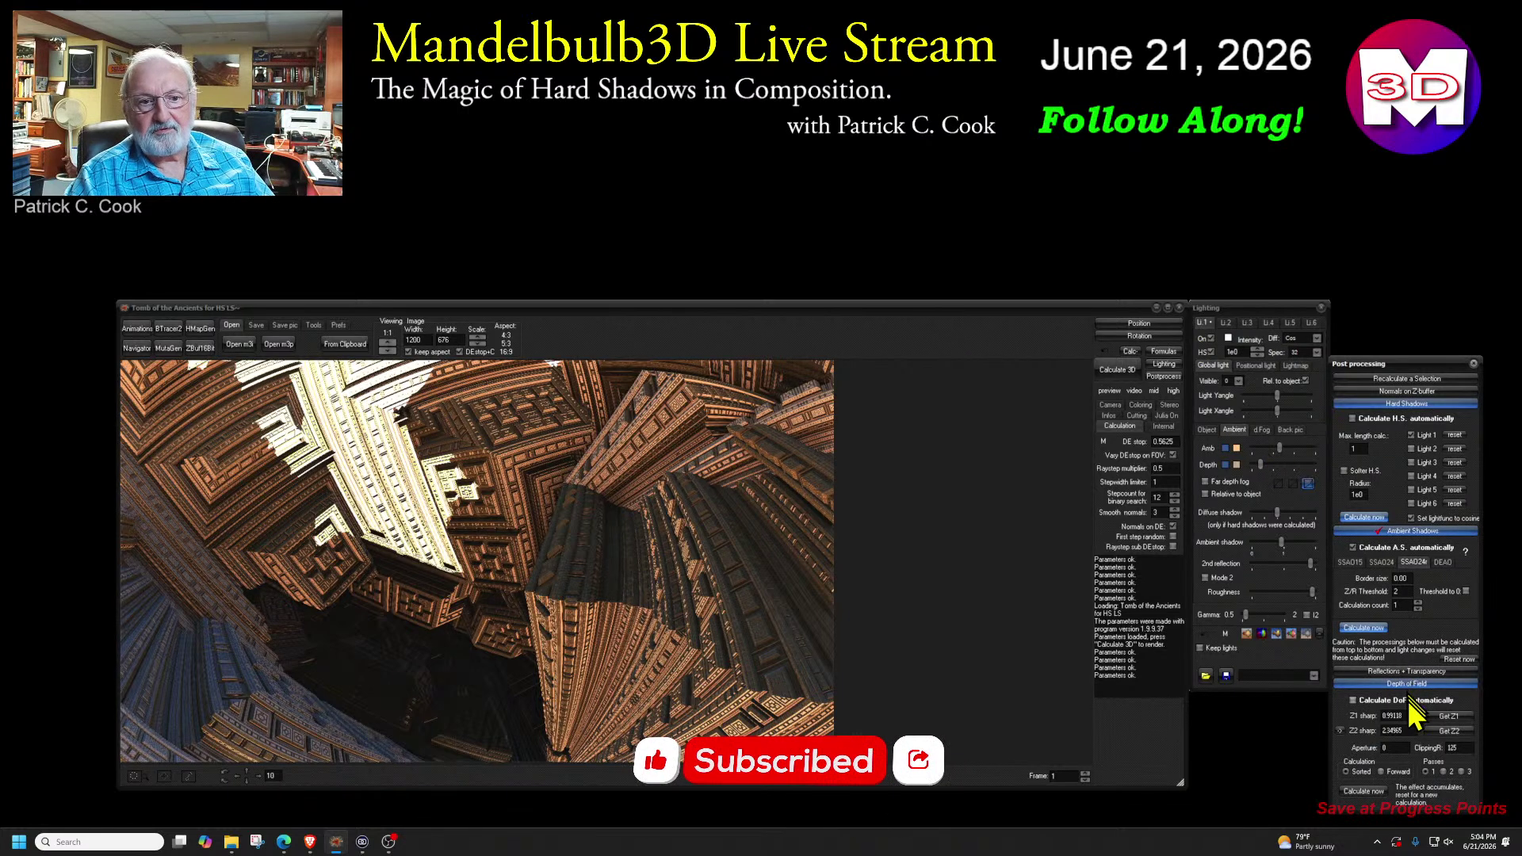
drag(1428, 366, 1316, 290)
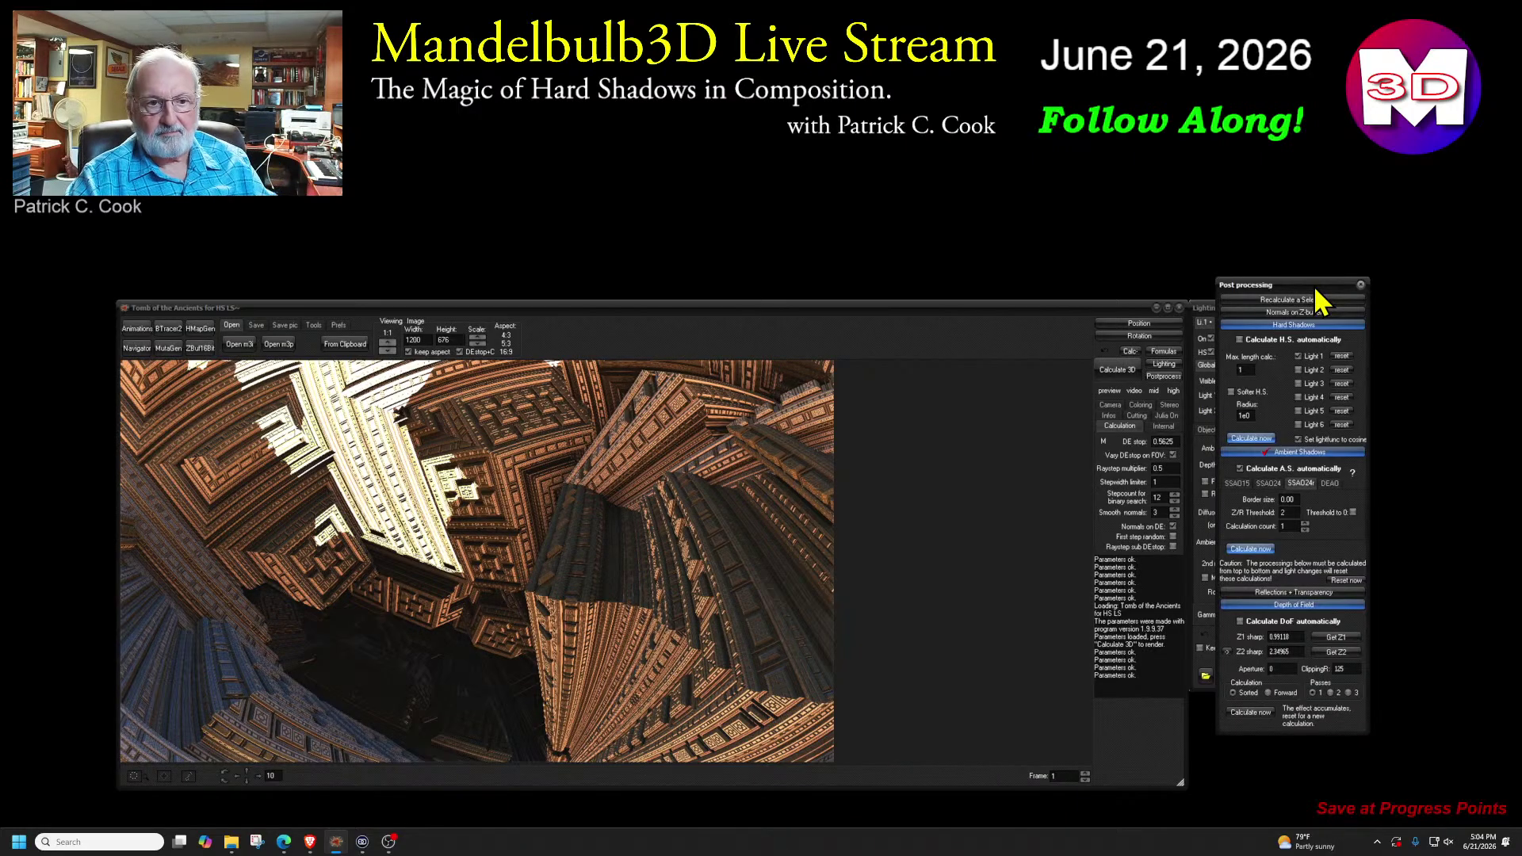
click(1297, 595)
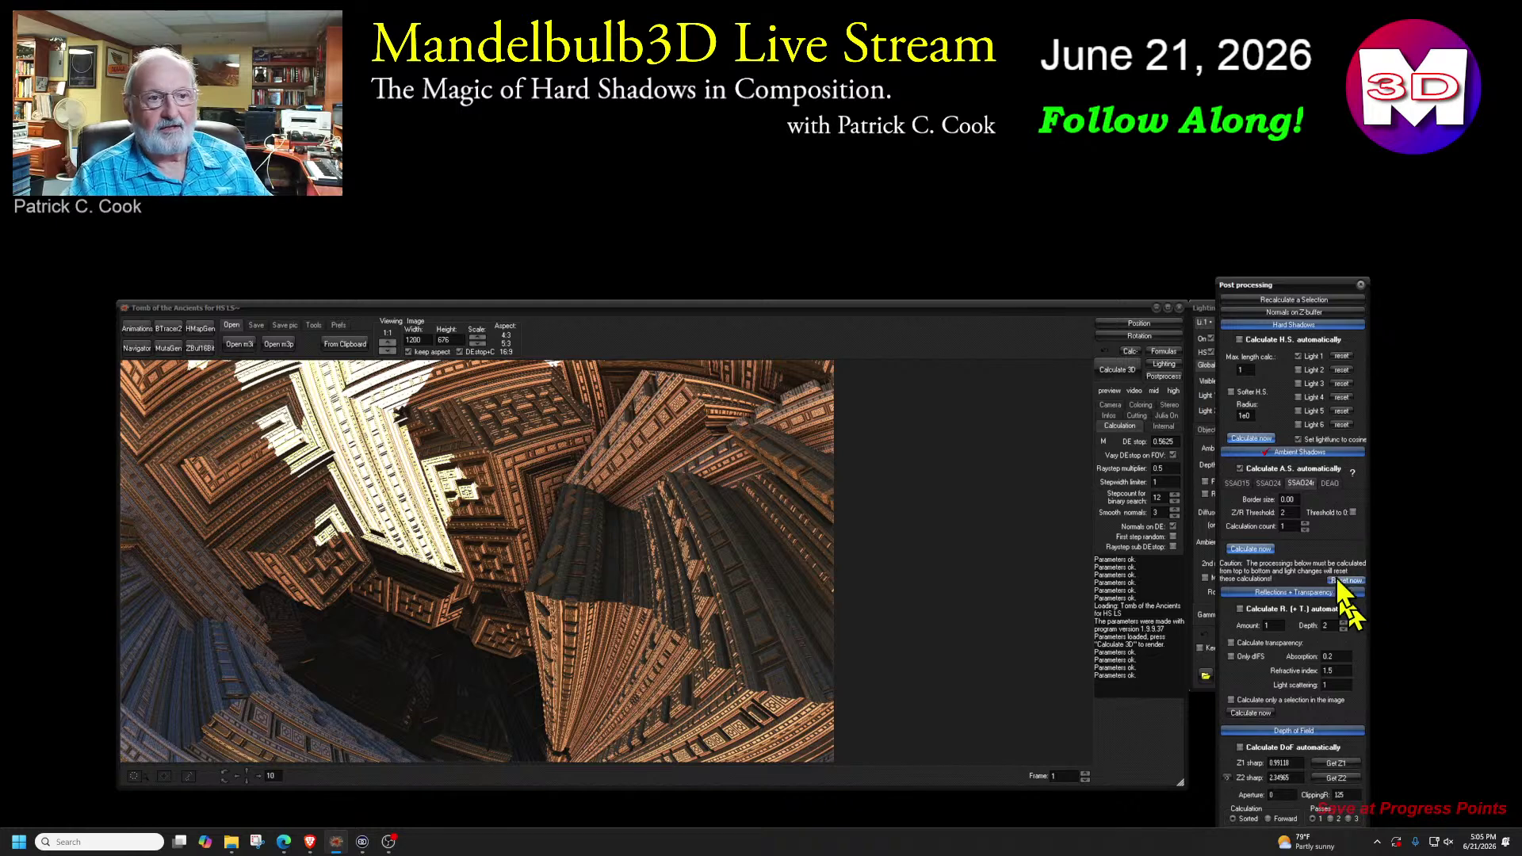
drag(1308, 283, 1426, 253)
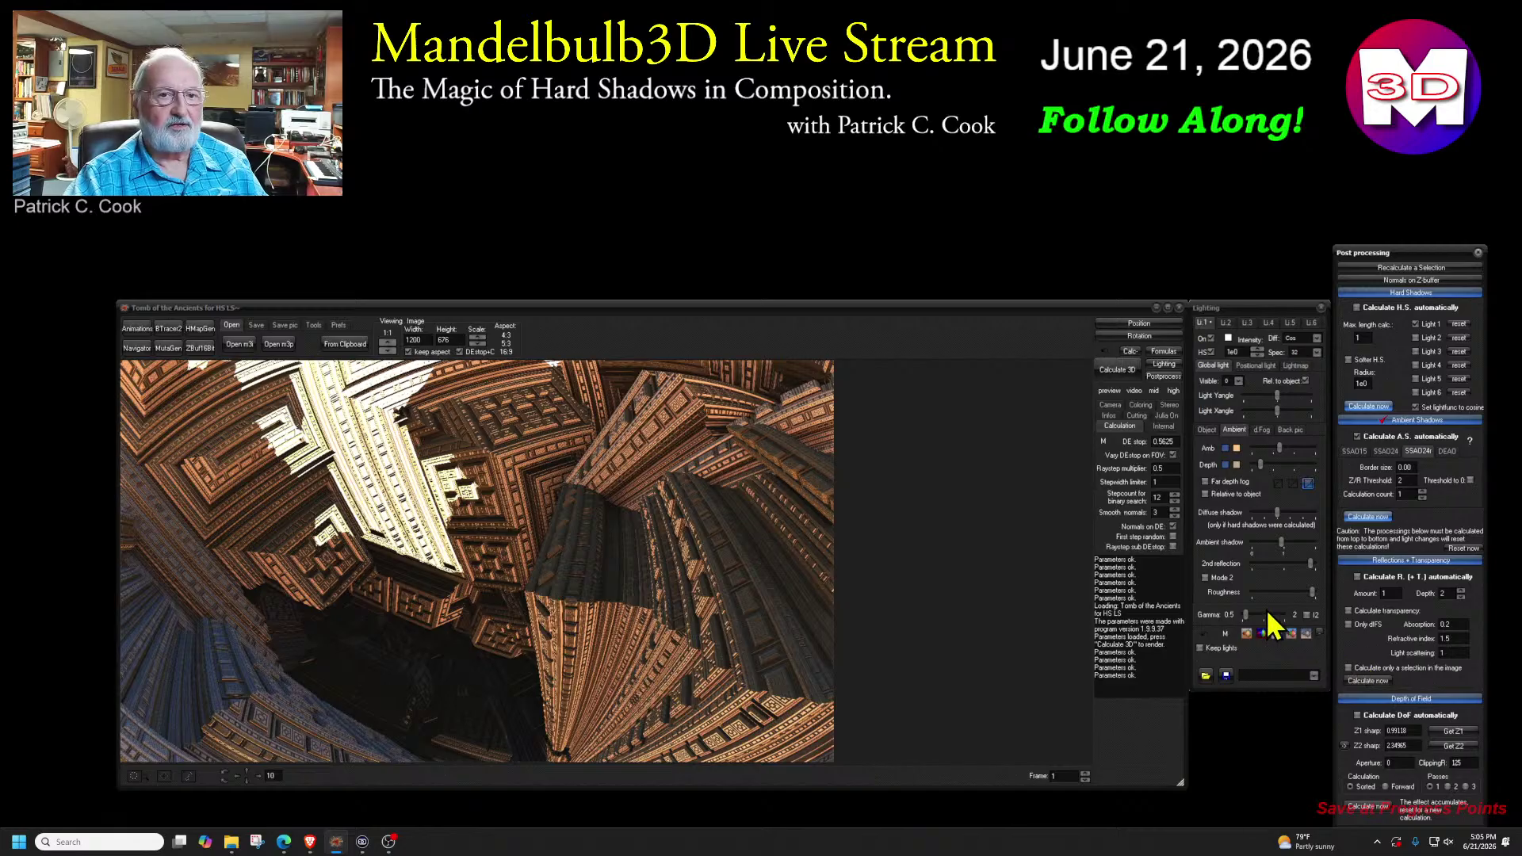
- Examine the dynamic fog and background picture settings in the Lighting window
click(1261, 429)
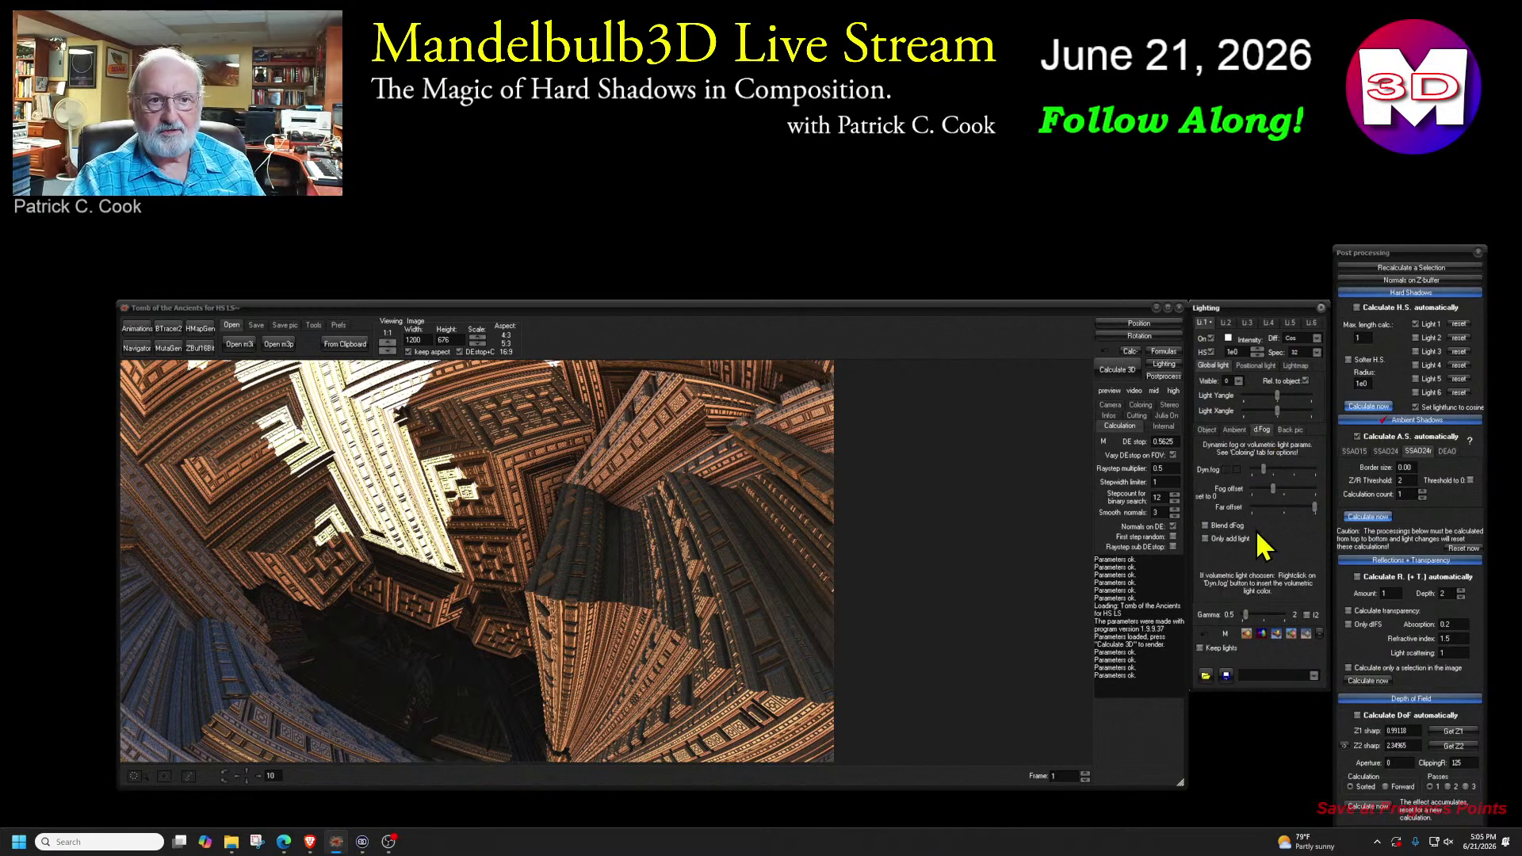
click(1290, 431)
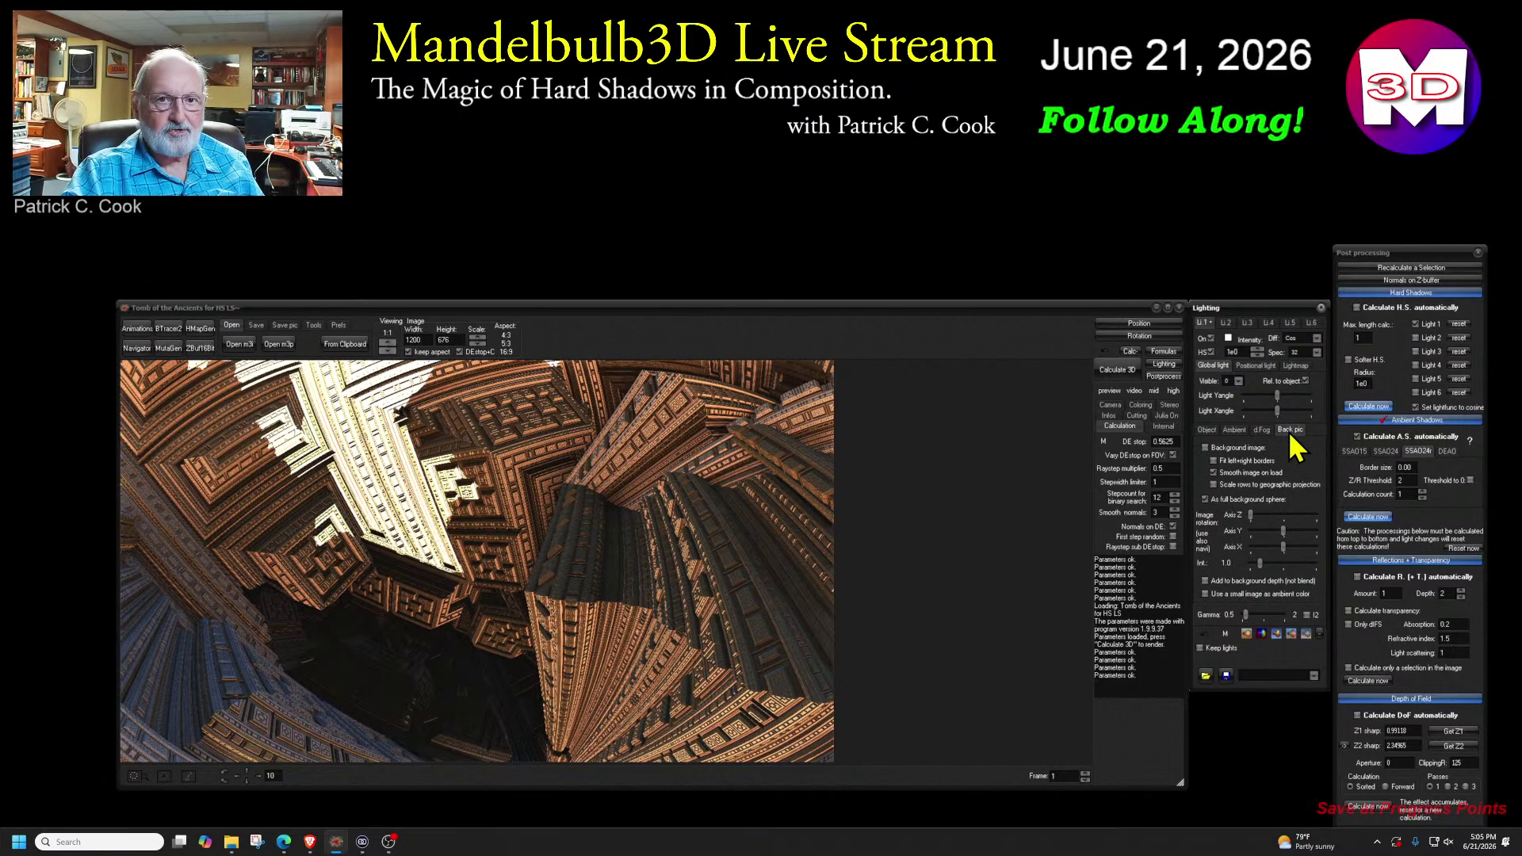